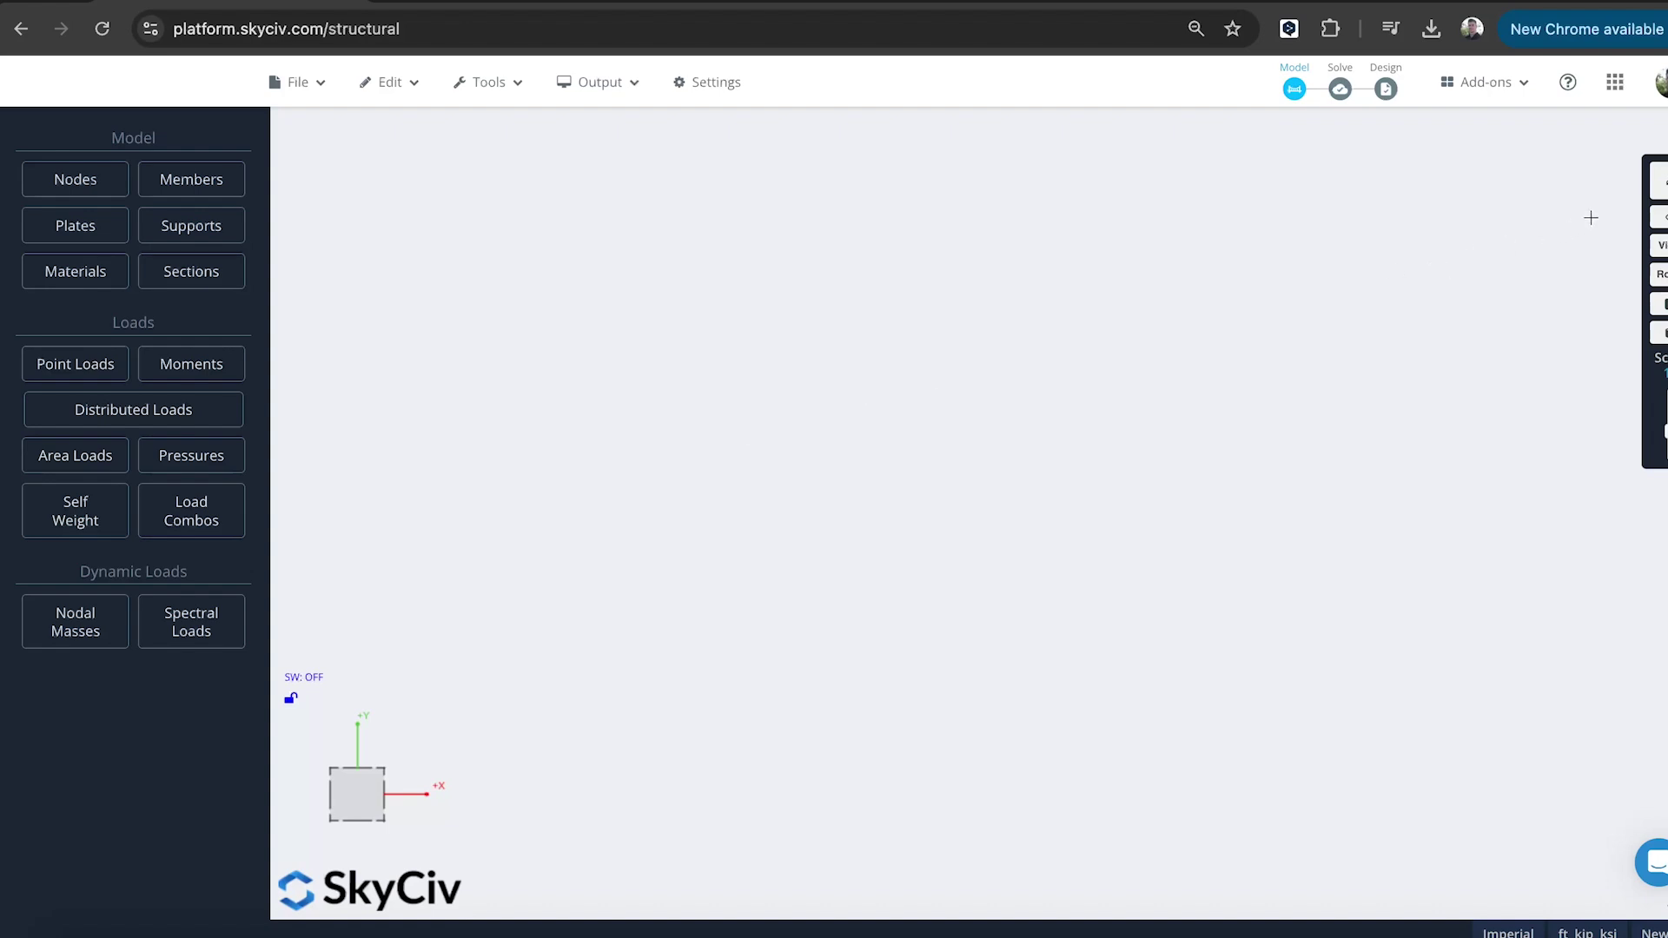
- With the Pen tool, draw the first 8 ft post and an 8 ft top beam
{"action": "left_click", "coordinate": [1582, 174]}
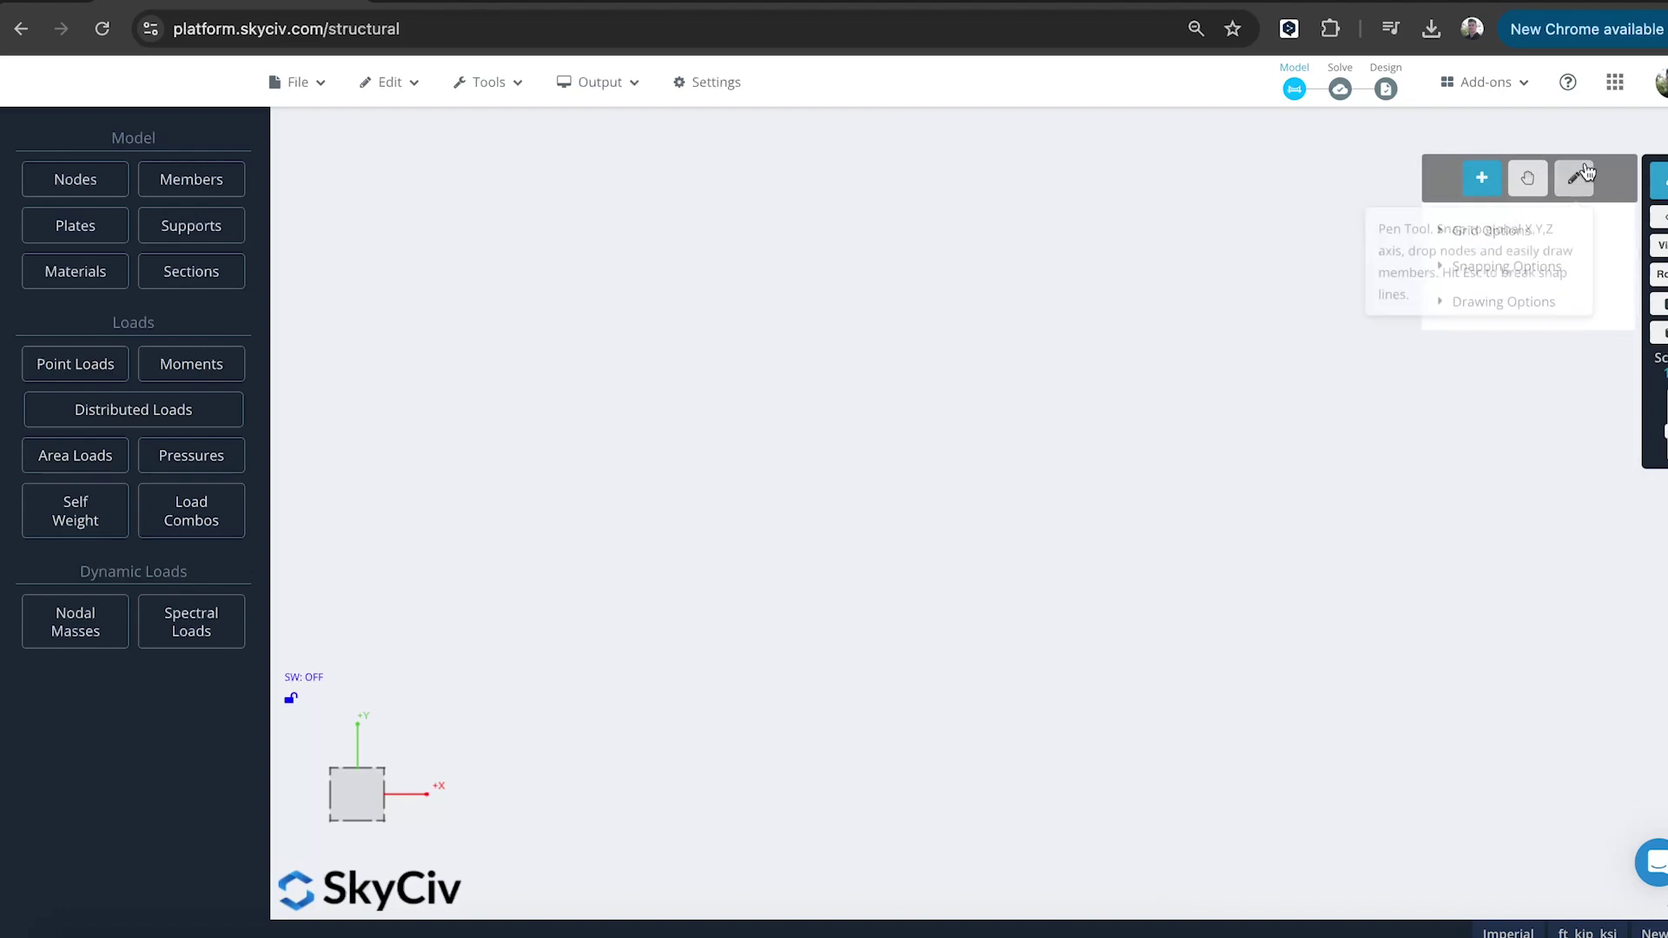
{"action": "left_click", "coordinate": [1581, 175]}
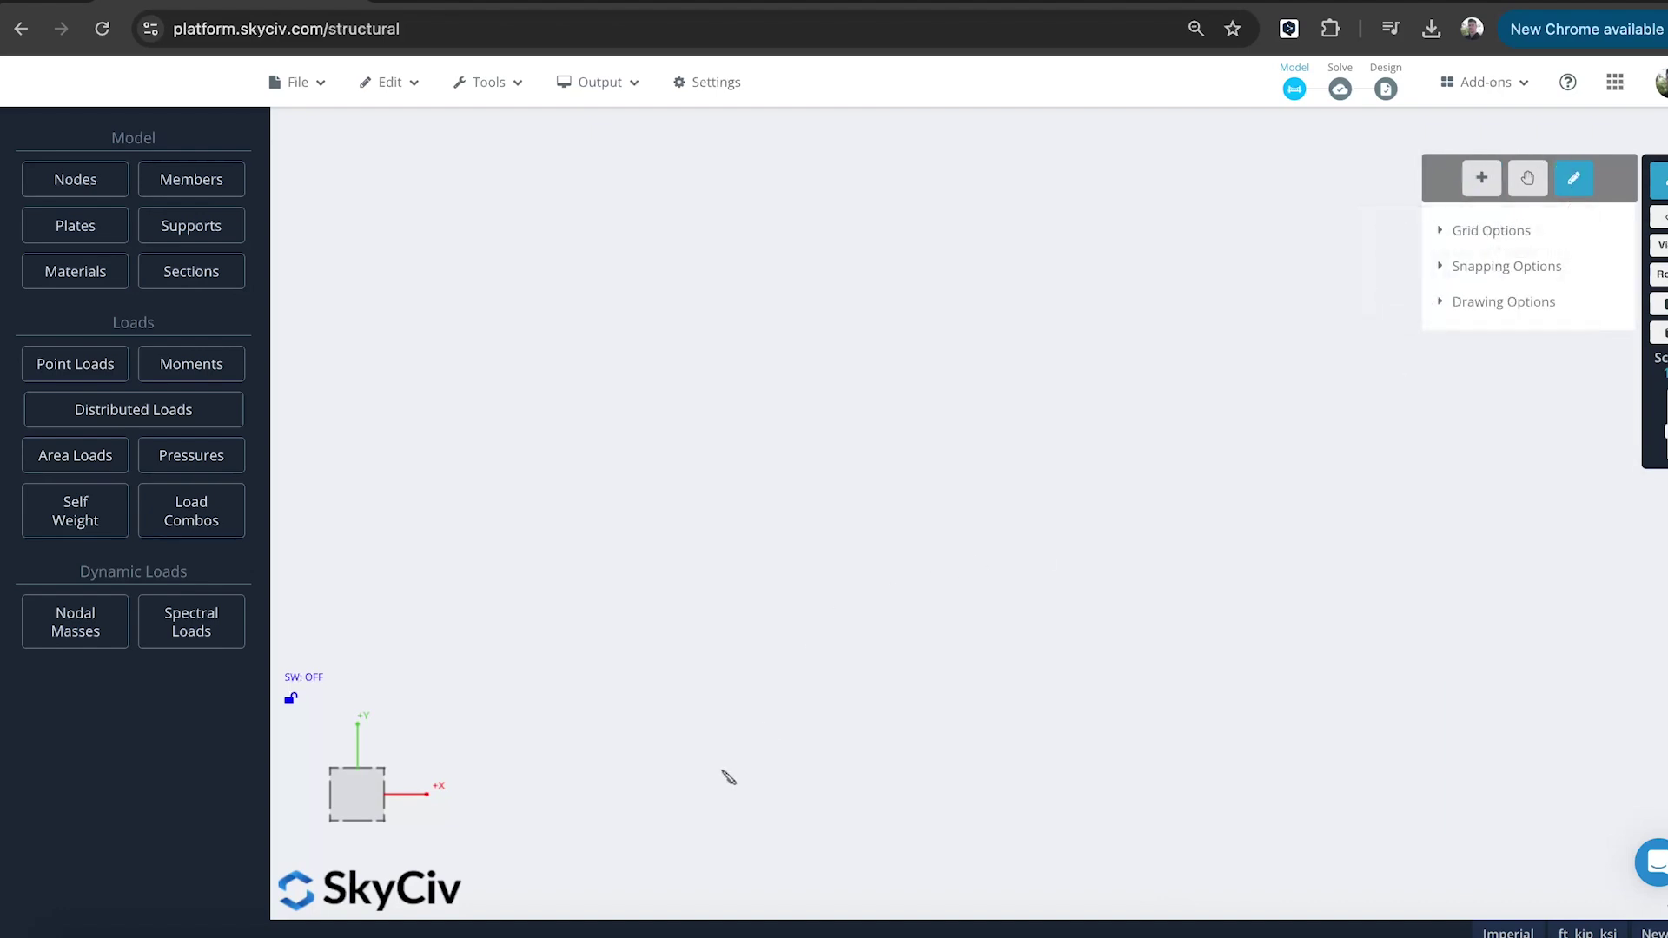
{"action": "left_click", "coordinate": [773, 726]}
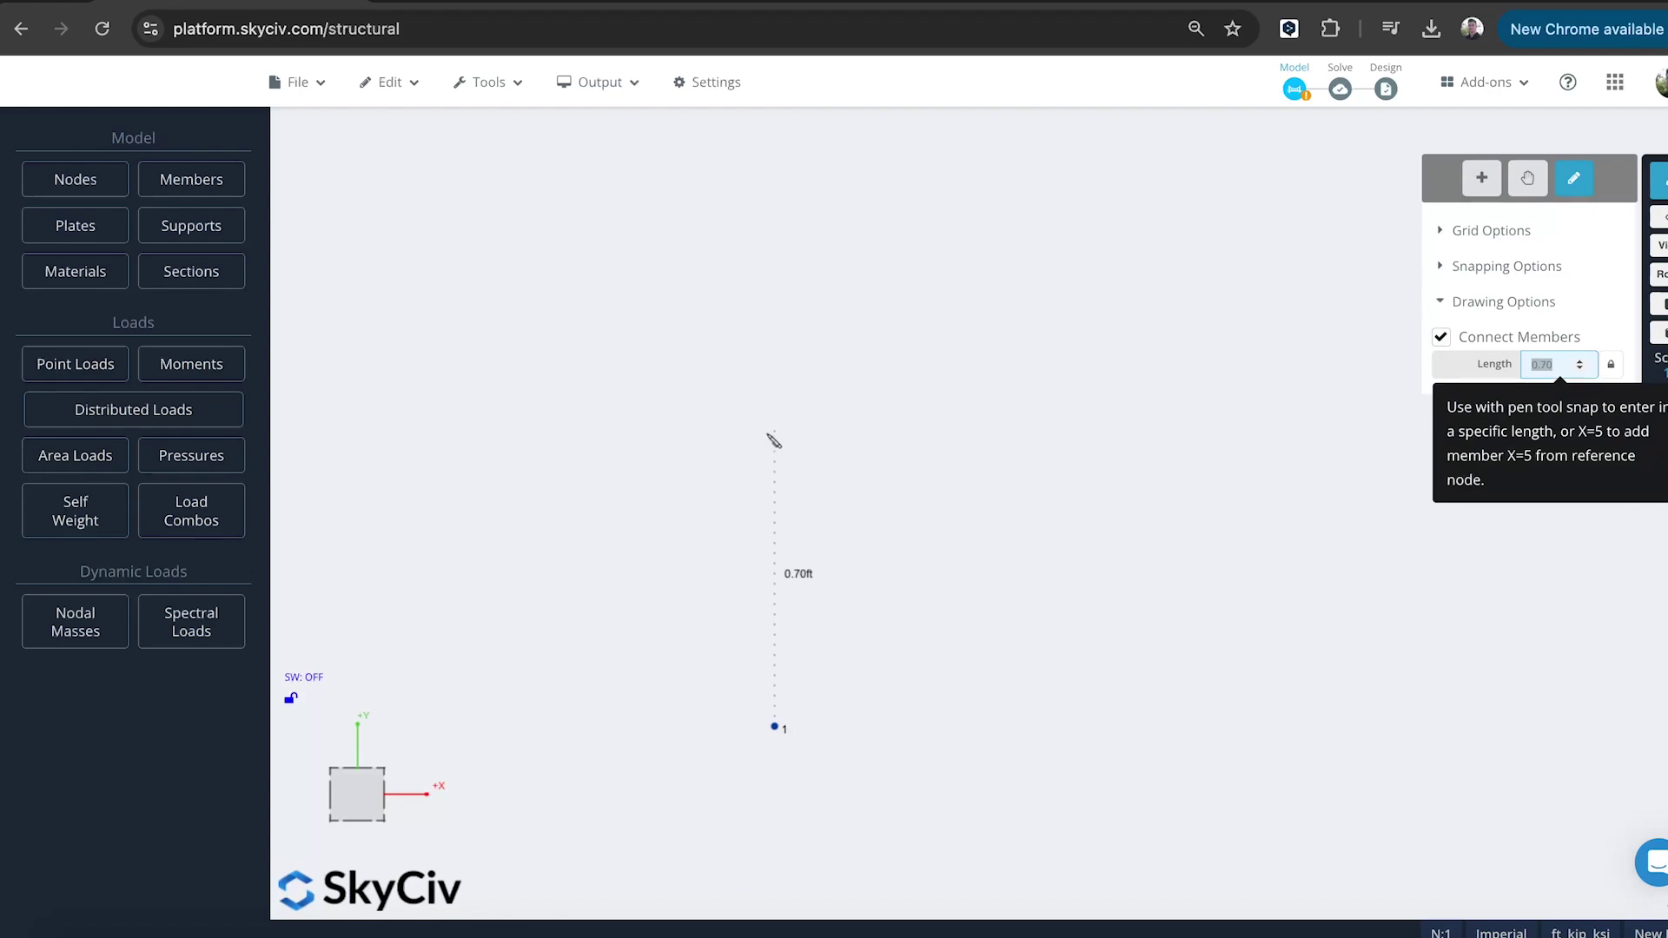
{"action": "type", "text": "8"}
{"action": "key", "text": "Return"}
{"action": "scroll", "coordinate": [1121, 369], "scroll_direction": "down", "scroll_amount": 3}
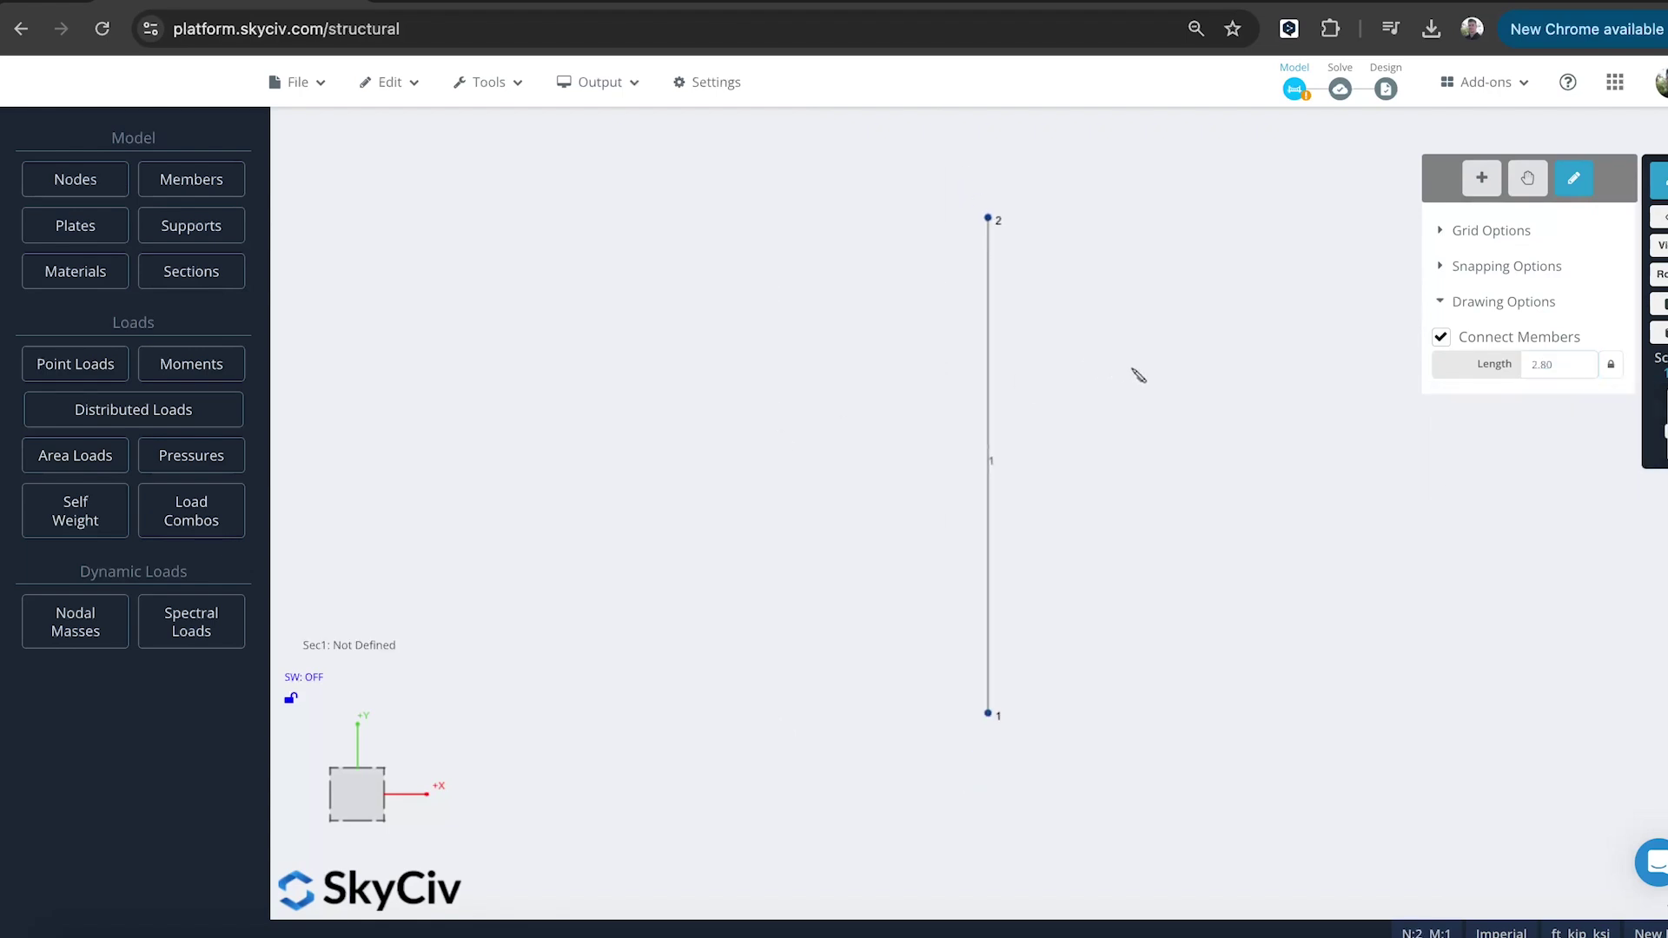
{"action": "right_click_drag", "start_coordinate": [1137, 372], "coordinate": [711, 426]}
{"action": "left_click", "coordinate": [606, 264]}
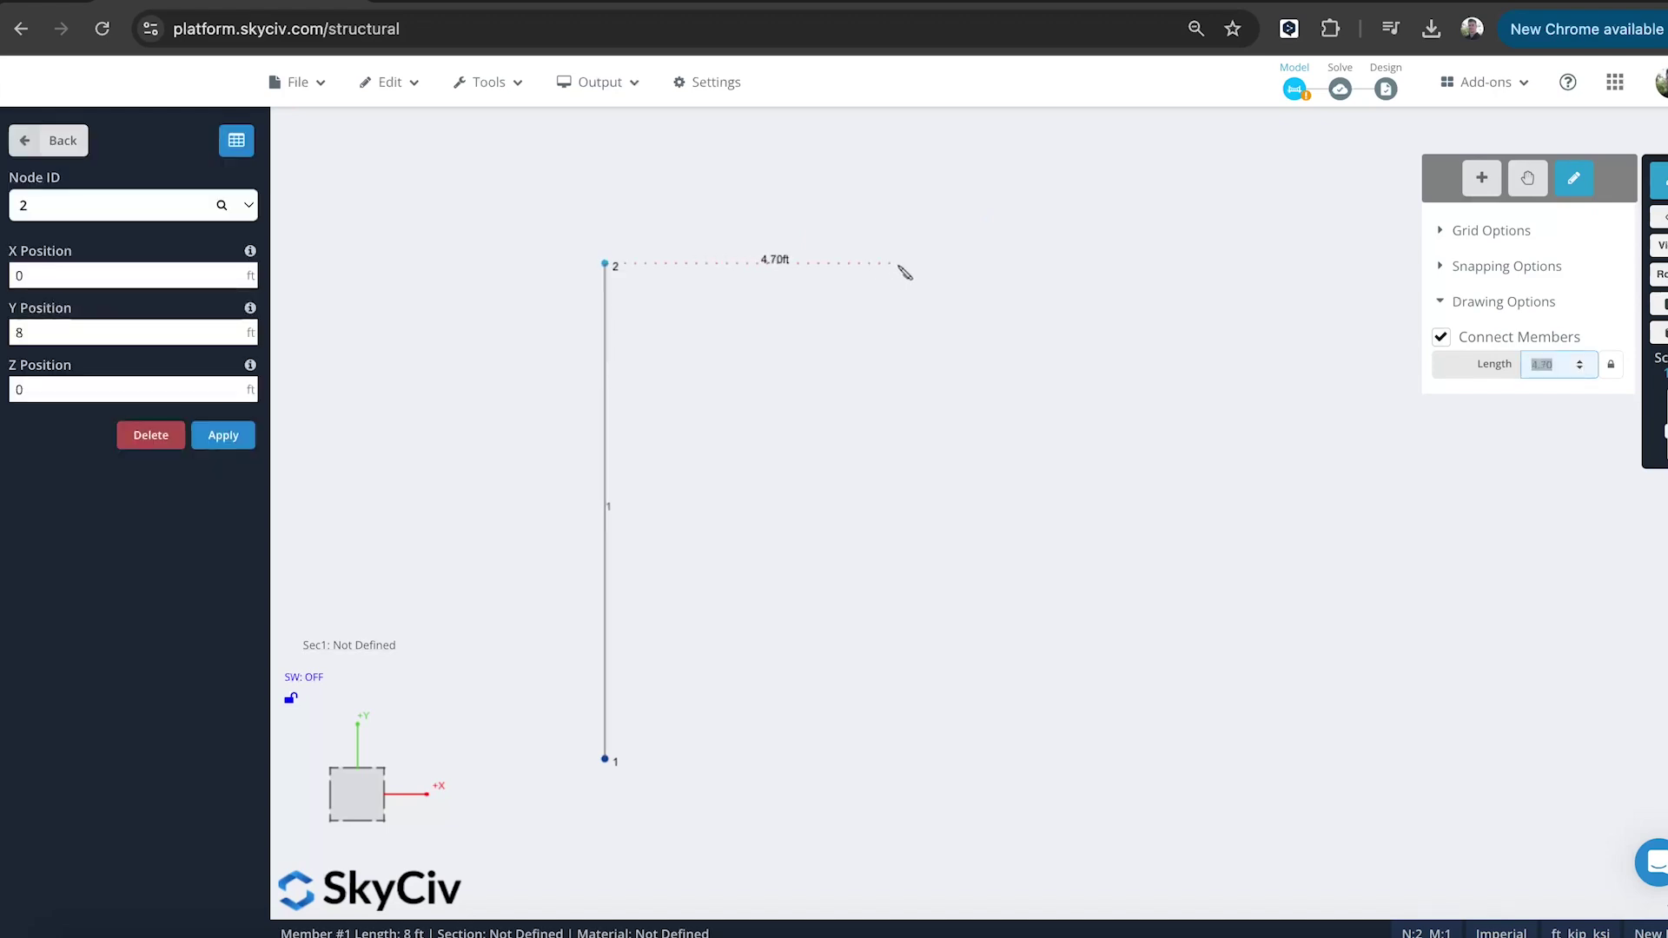
{"action": "type", "text": "8"}
{"action": "key", "text": "Return"}
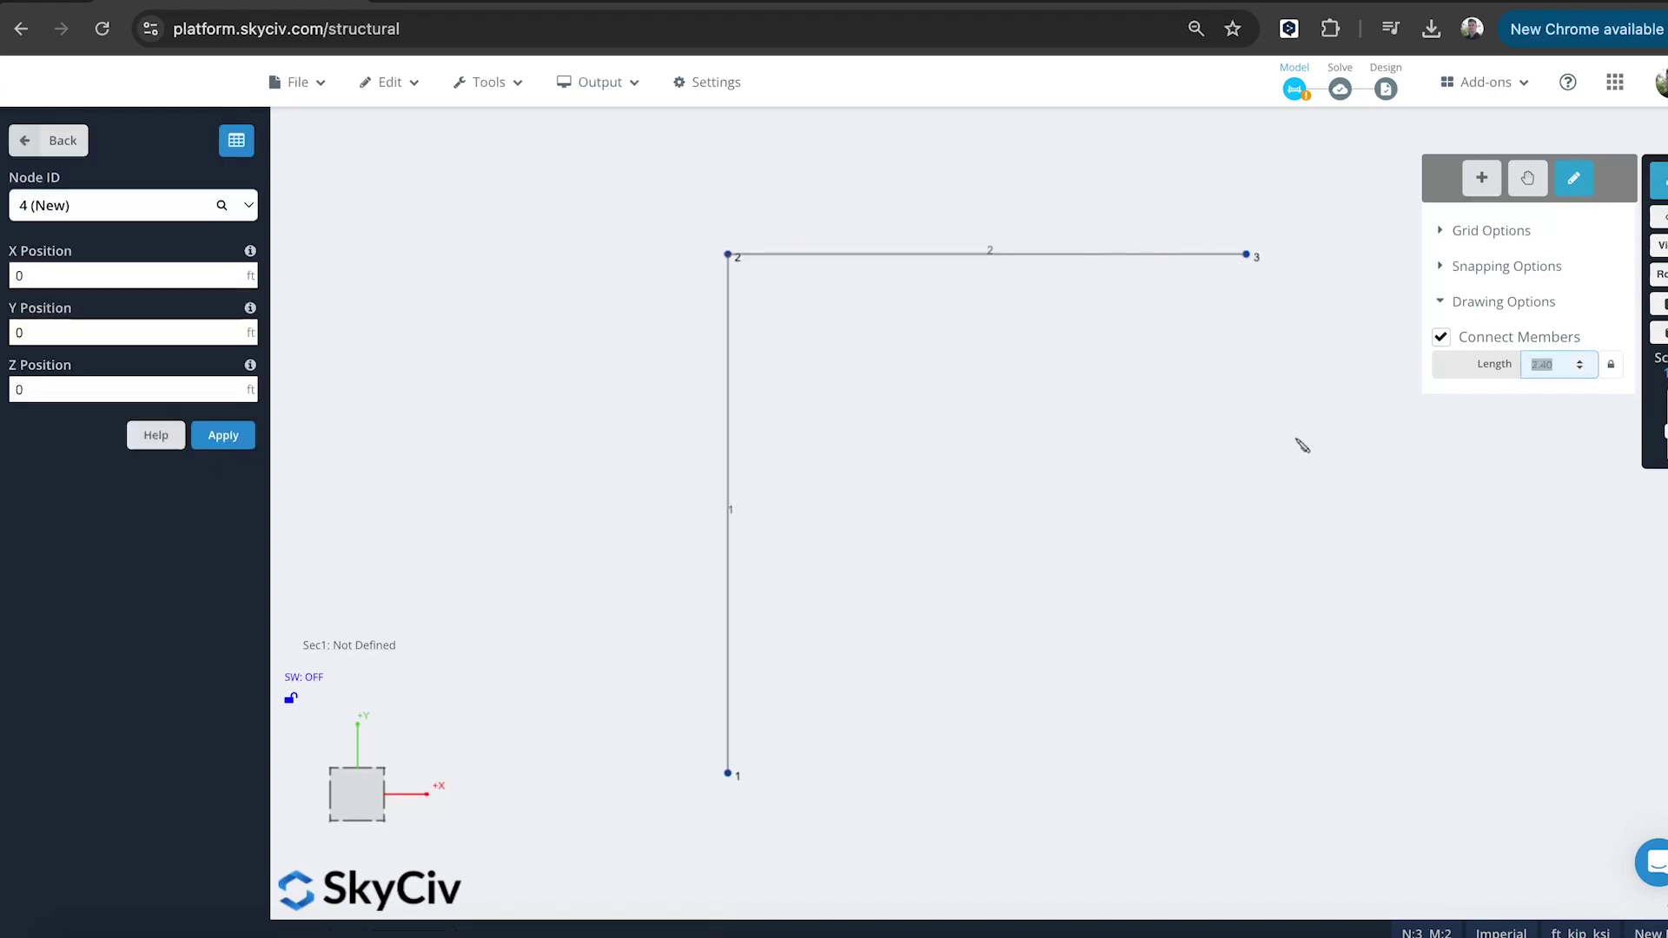
- Add posts and top beams for nodes 4 to 7, joining node 3 to node 6
{"action": "left_click", "coordinate": [1261, 779]}
{"action": "left_click_drag", "start_coordinate": [1384, 669], "coordinate": [641, 304]}
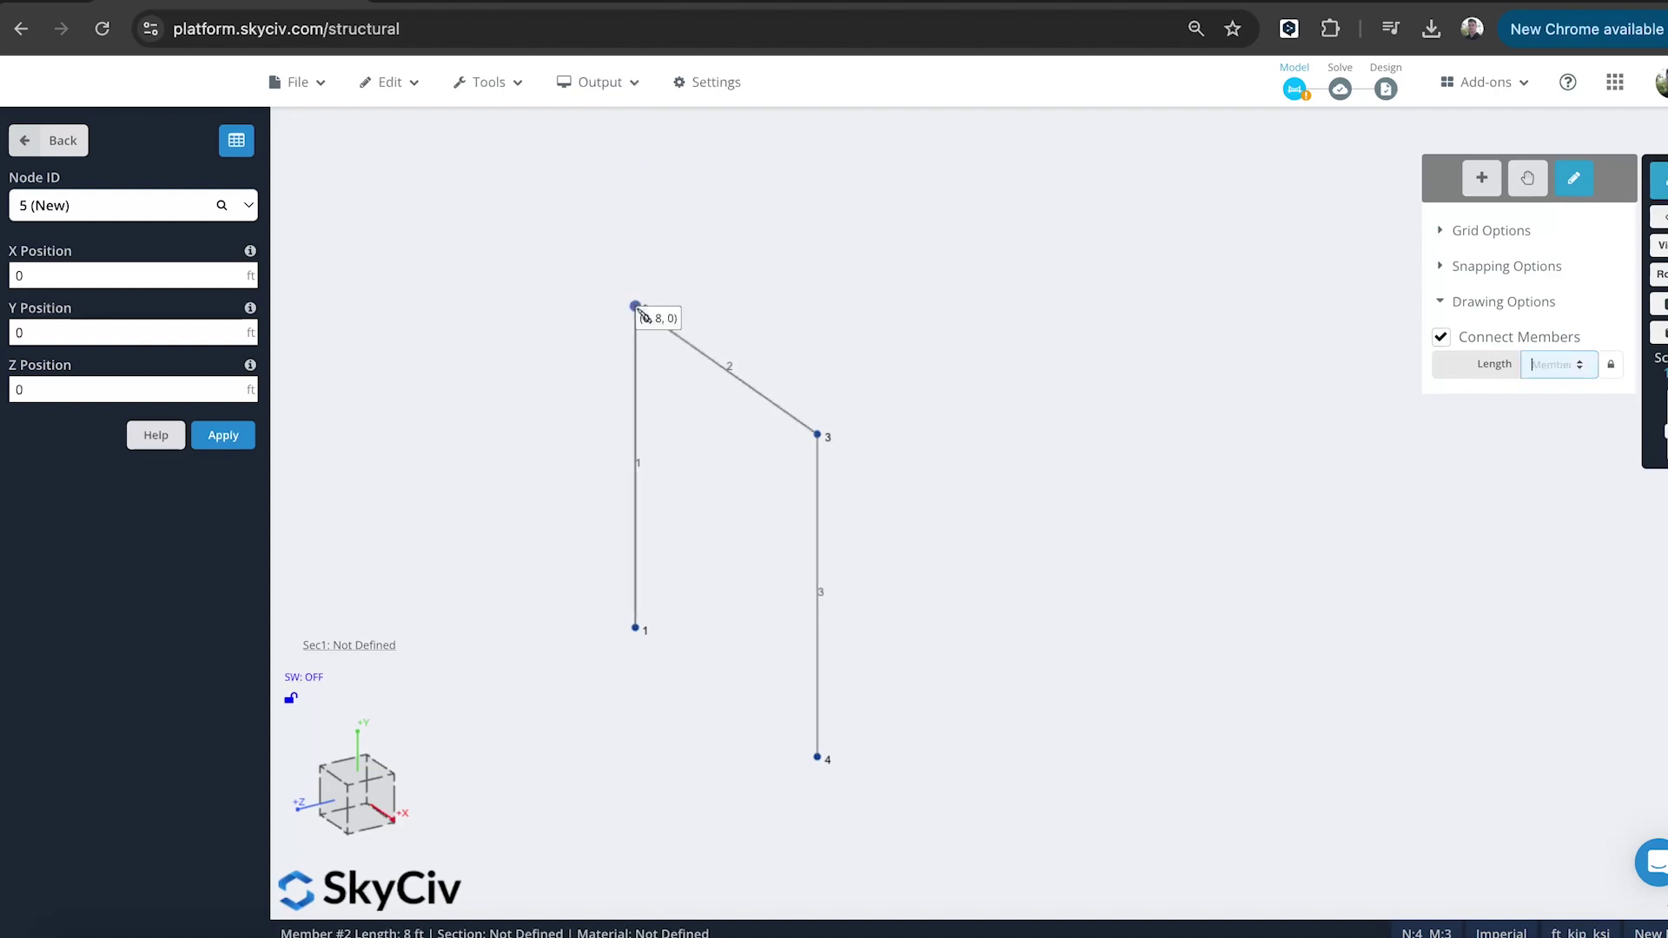
{"action": "left_click", "coordinate": [637, 306]}
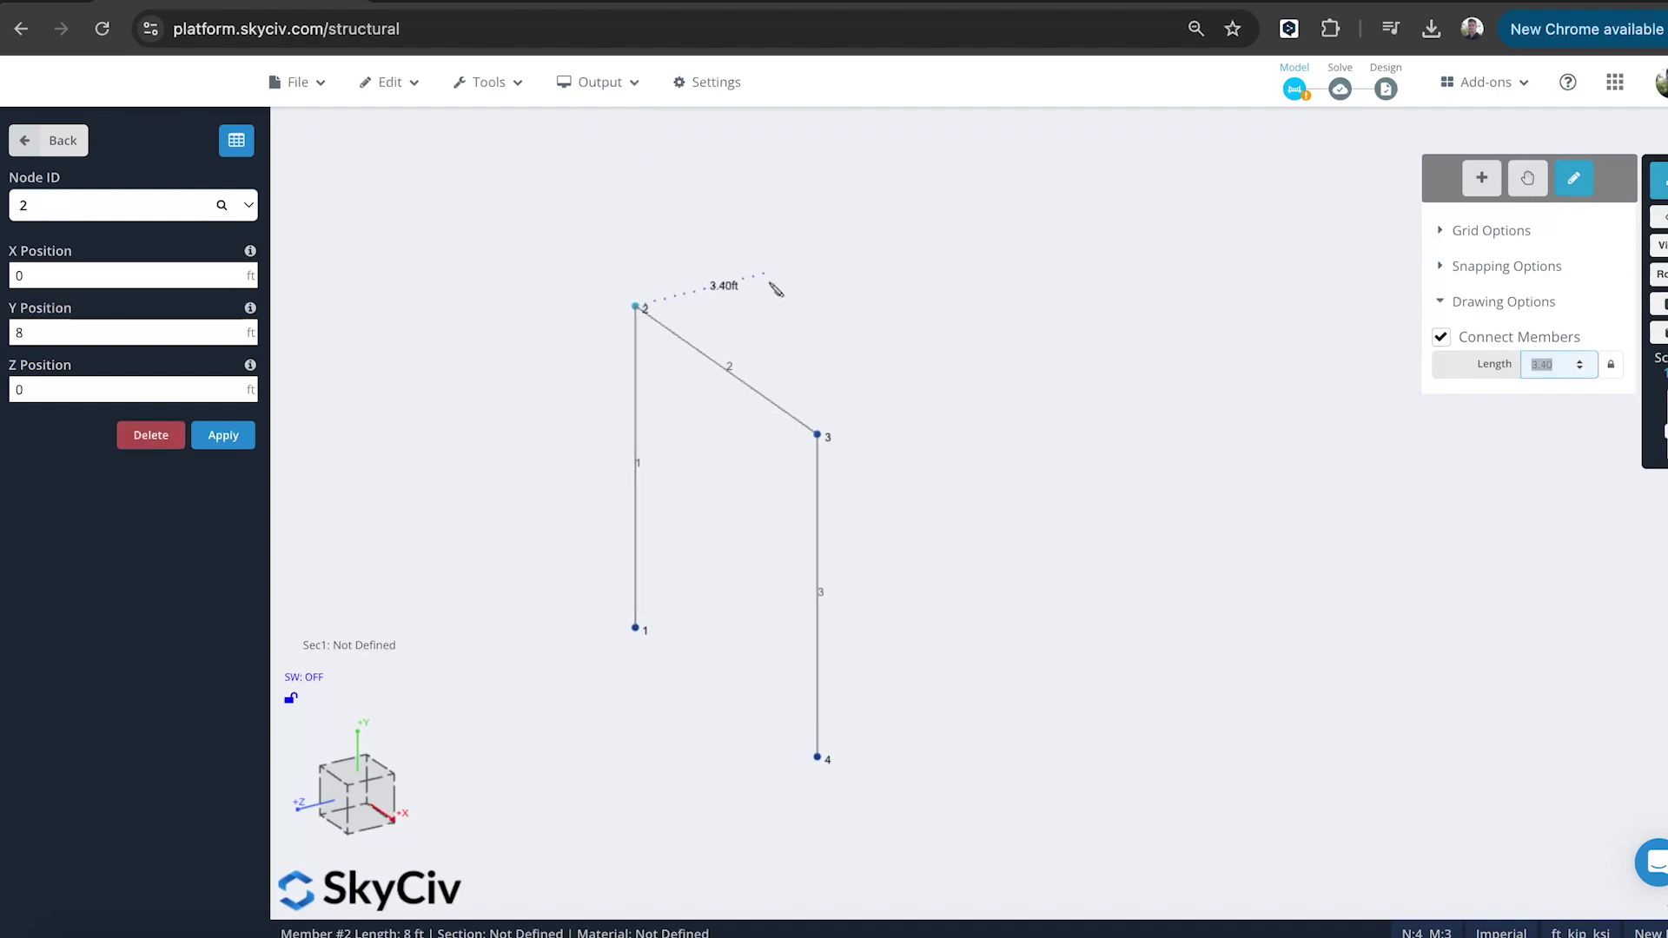
{"action": "left_click", "coordinate": [754, 278]}
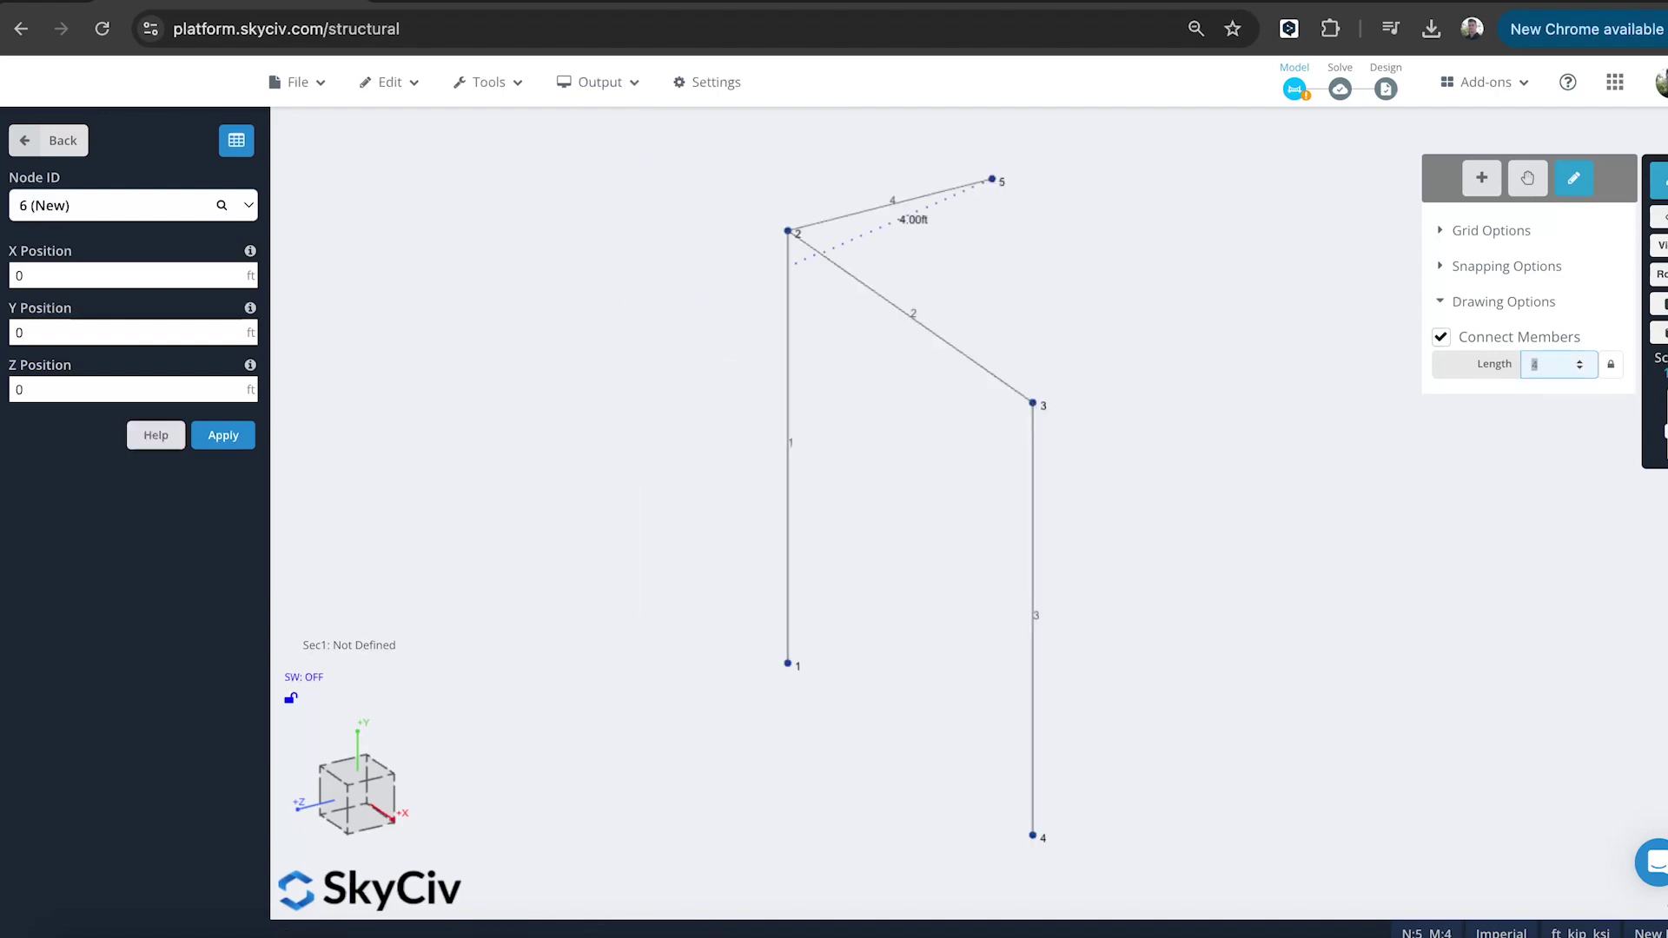
{"action": "left_click", "coordinate": [1237, 351]}
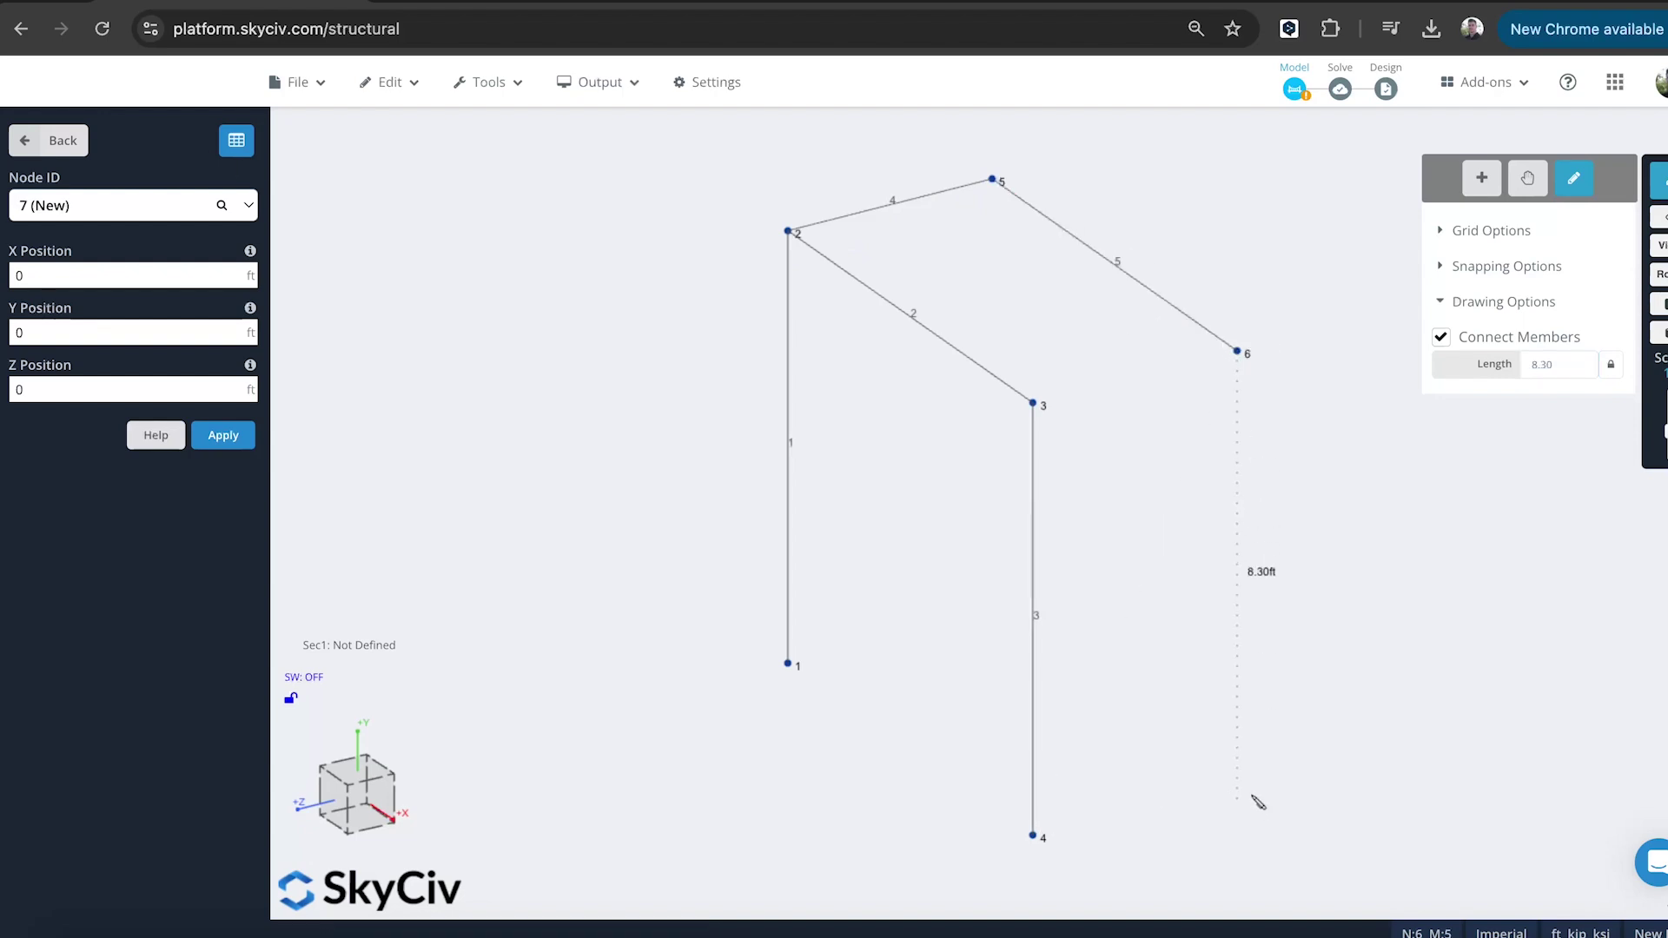
{"action": "key", "text": "Escape"}
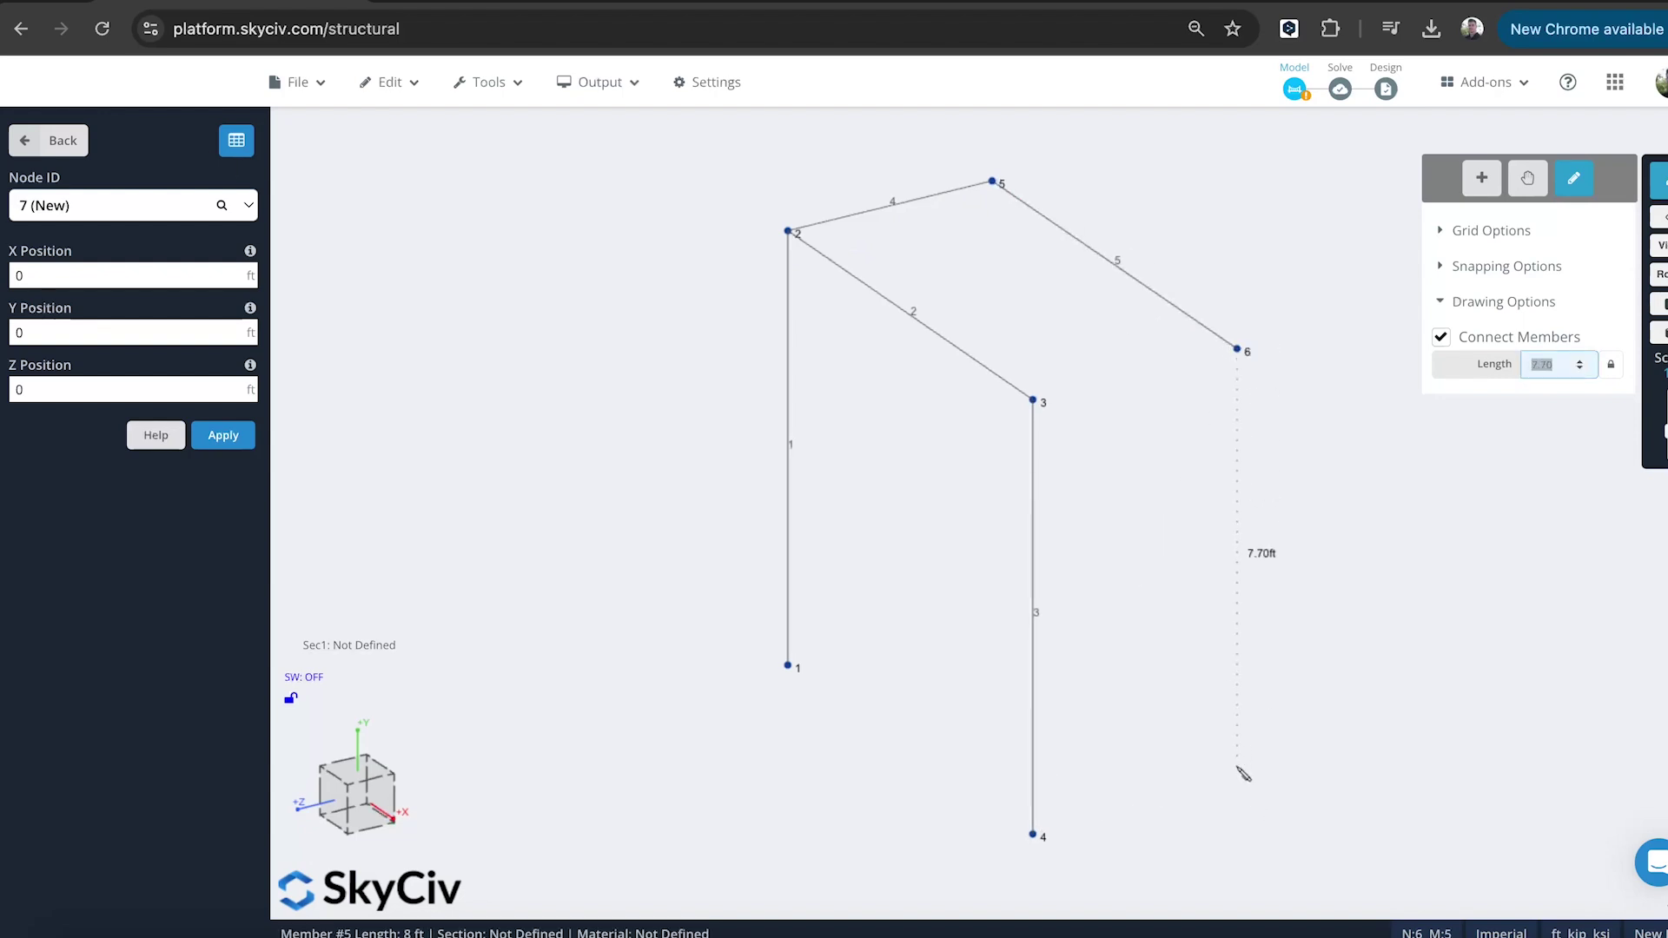
{"action": "left_click", "coordinate": [1239, 787]}
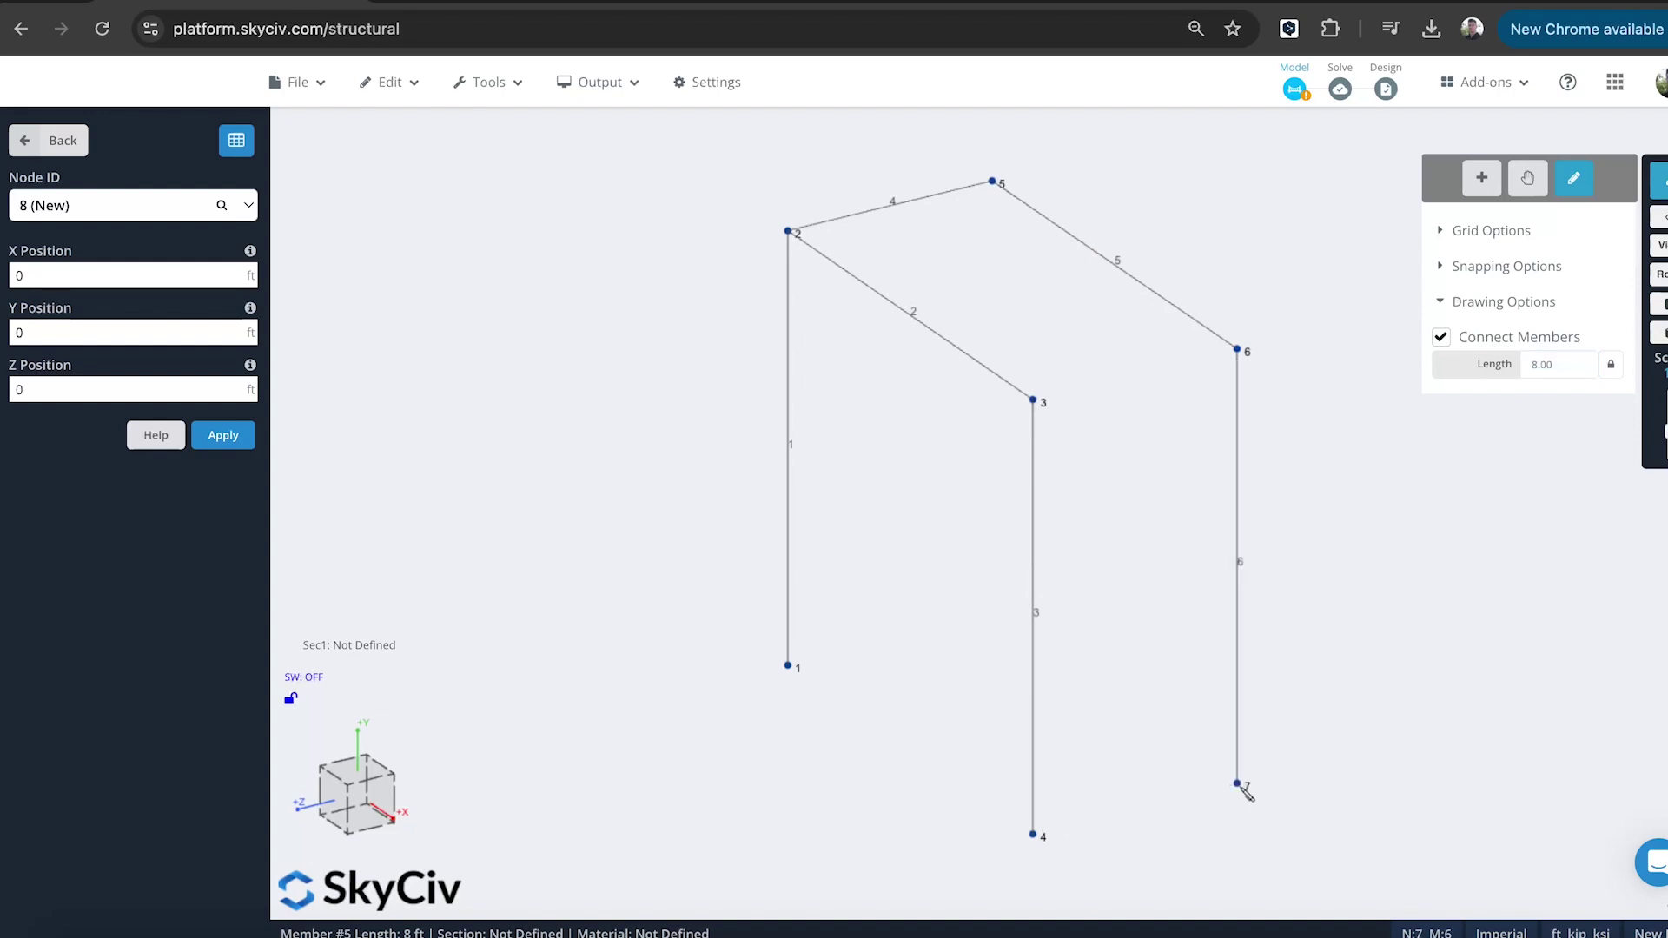
{"action": "left_click", "coordinate": [1033, 399]}
{"action": "left_click", "coordinate": [1238, 349]}
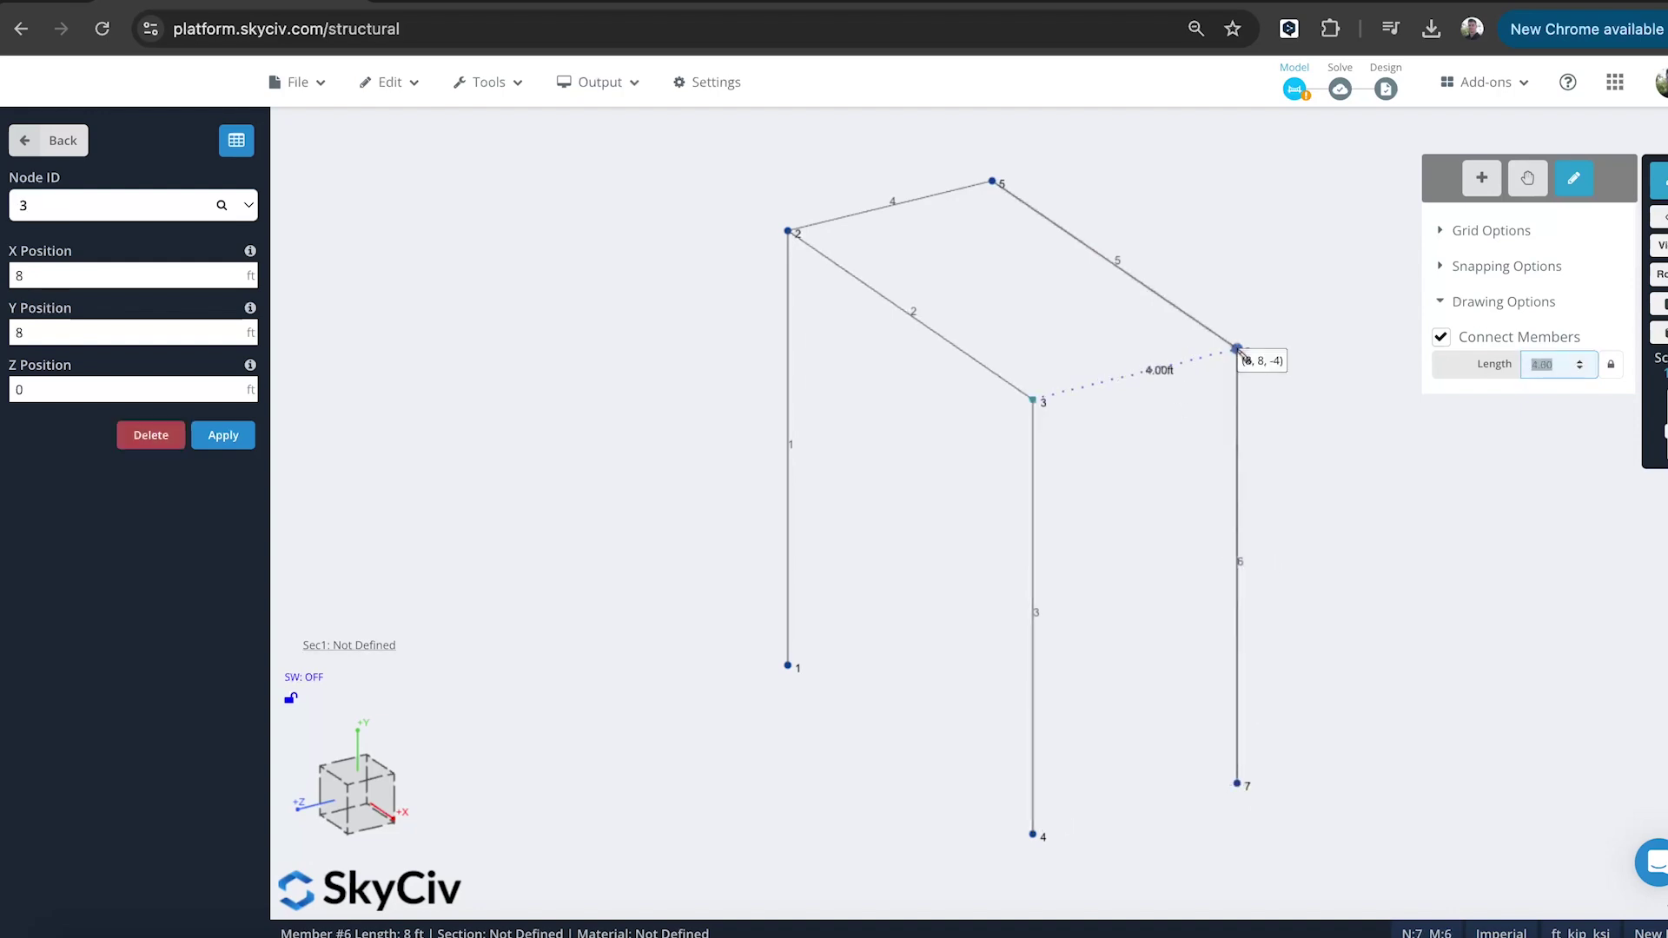
- Add the last post below node 5 and box-select the four vertical posts
{"action": "left_click", "coordinate": [992, 181]}
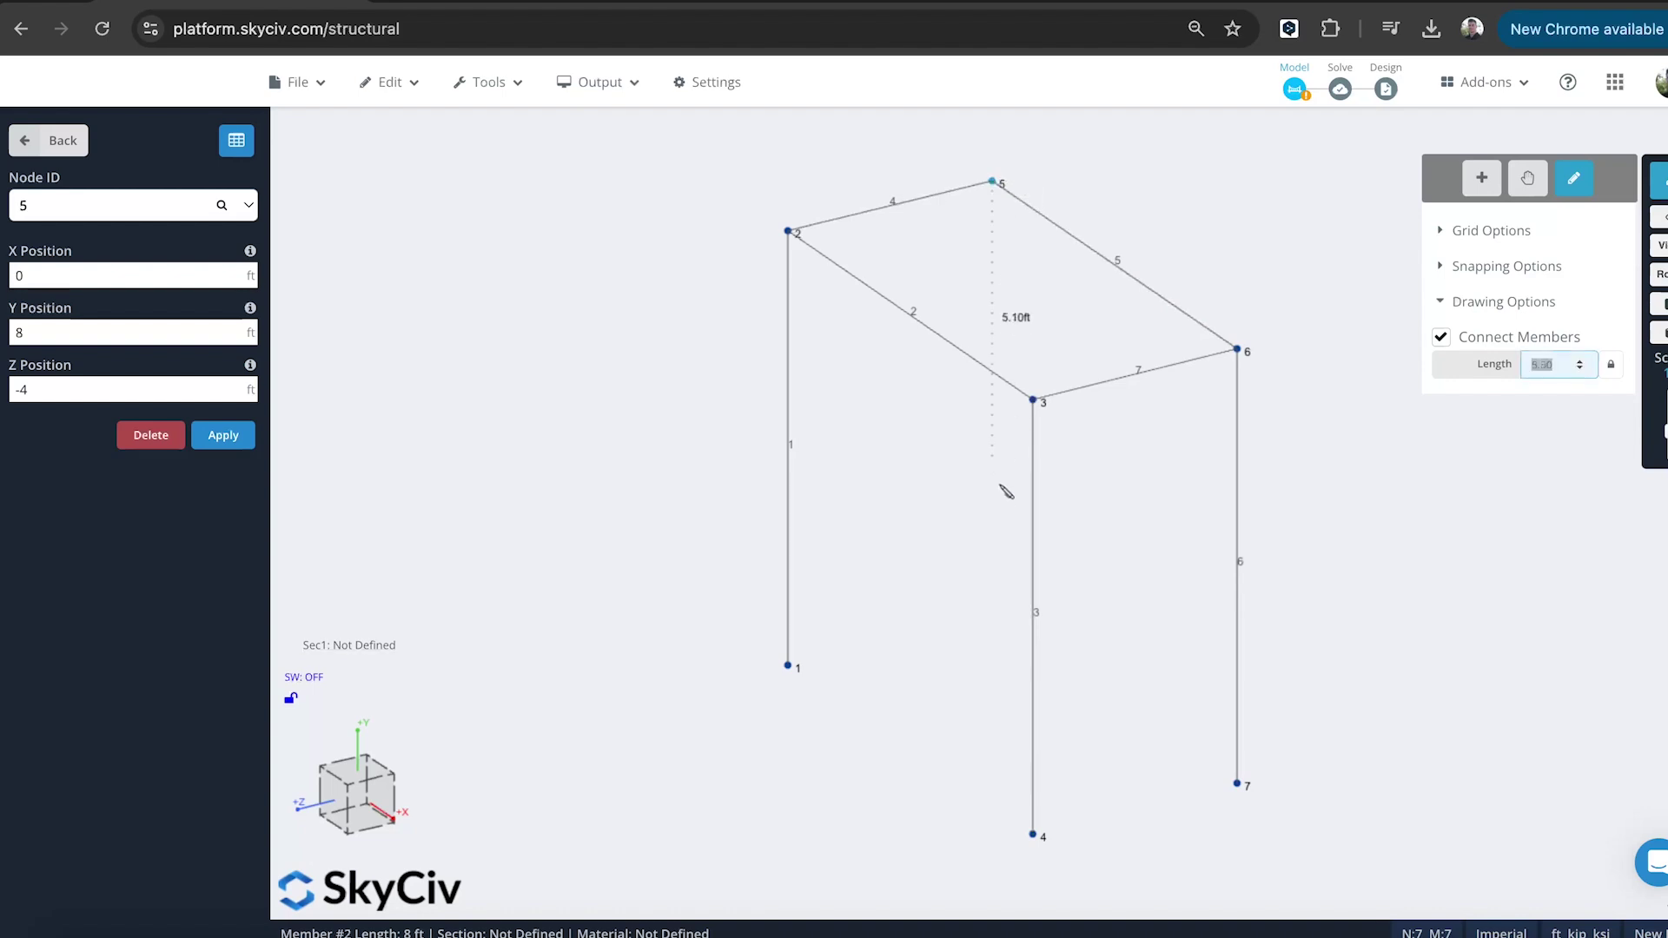
{"action": "left_click", "coordinate": [990, 622]}
{"action": "left_click_drag", "start_coordinate": [1214, 306], "coordinate": [1060, 261]}
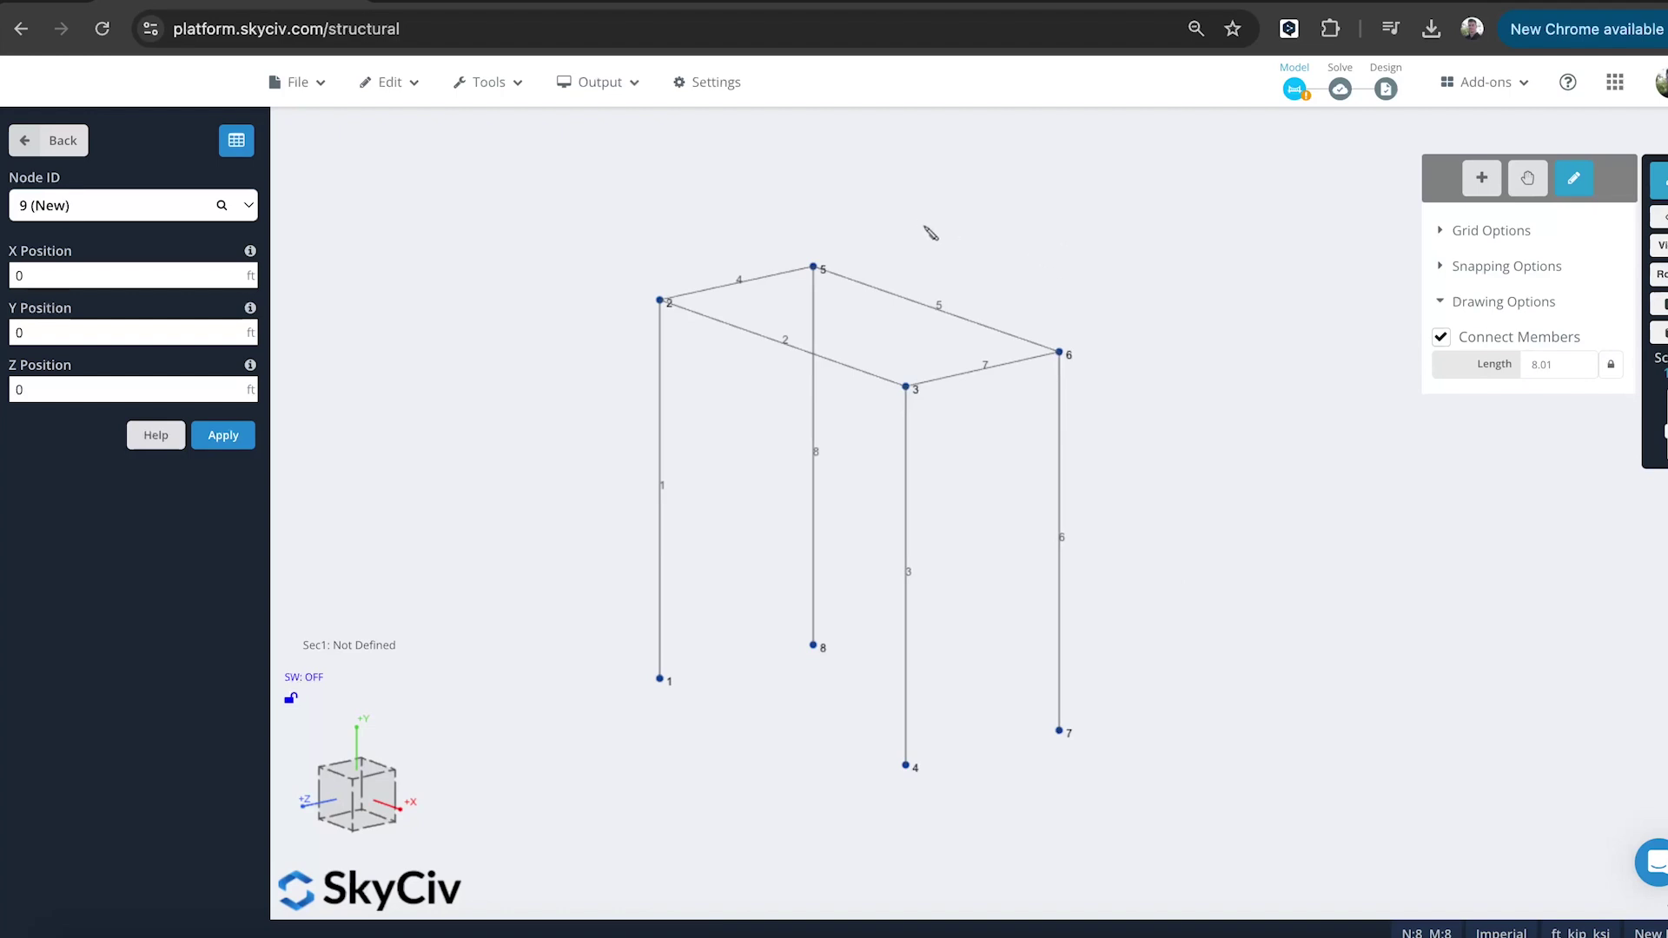
{"action": "left_click_drag", "start_coordinate": [931, 217], "coordinate": [1184, 284]}
{"action": "left_click_drag", "start_coordinate": [588, 417], "coordinate": [1218, 577]}
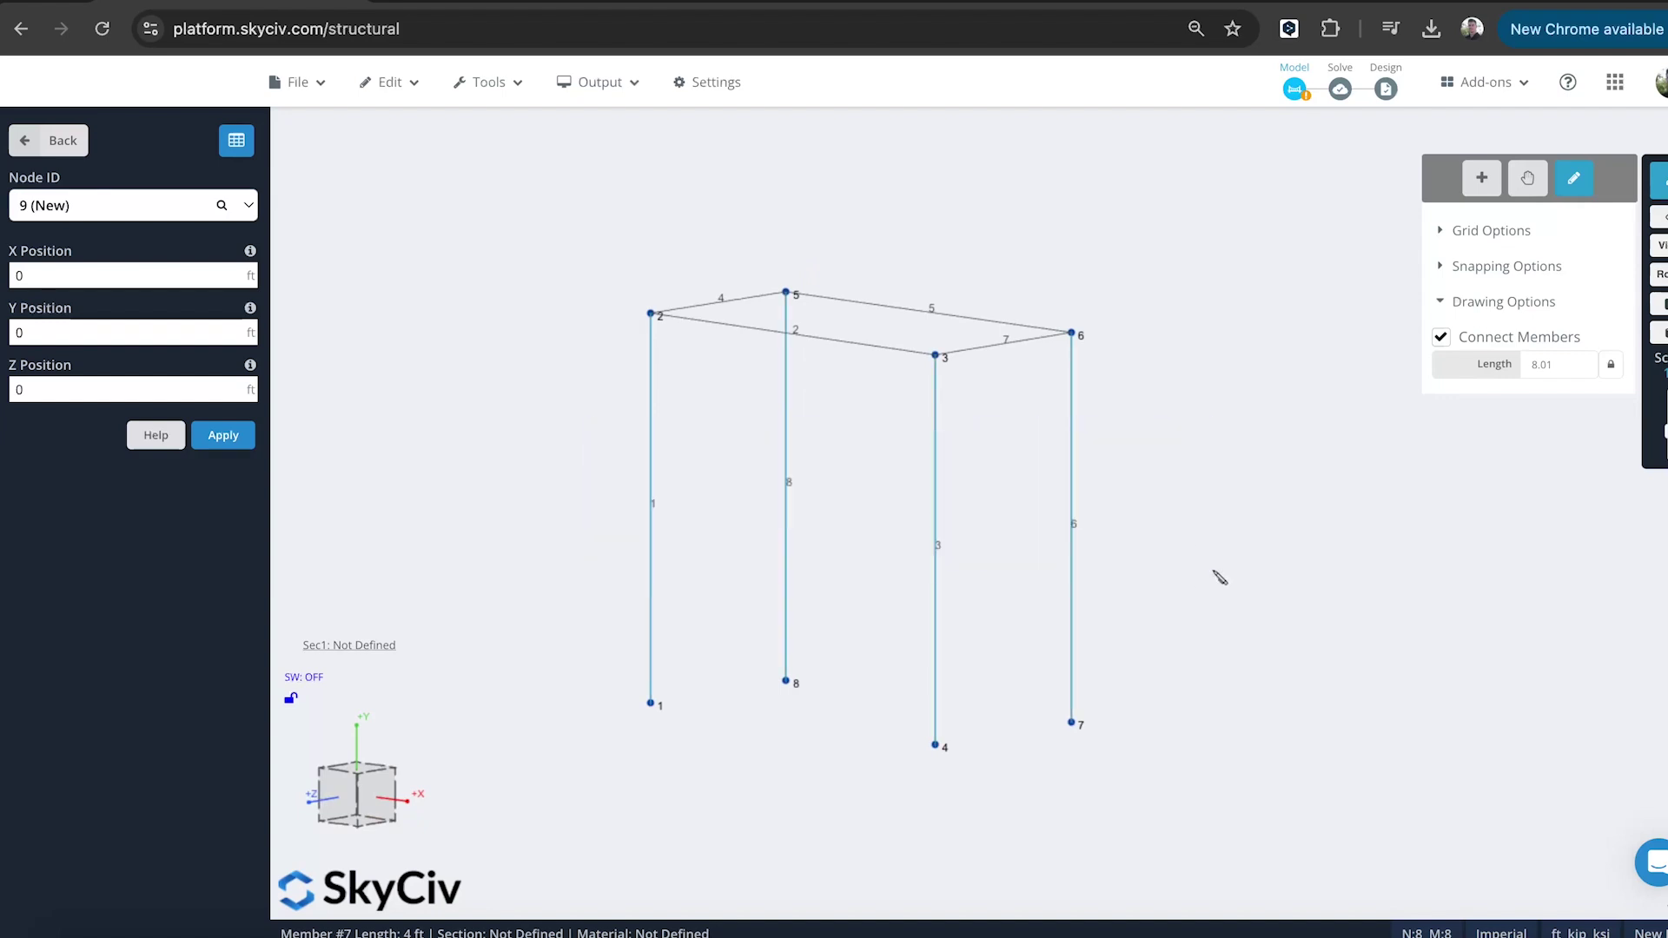
- In Multi-Edit Members, set Section ID 2 on posts 1, 3, 6 and 8 and confirm
{"action": "left_click", "coordinate": [43, 143]}
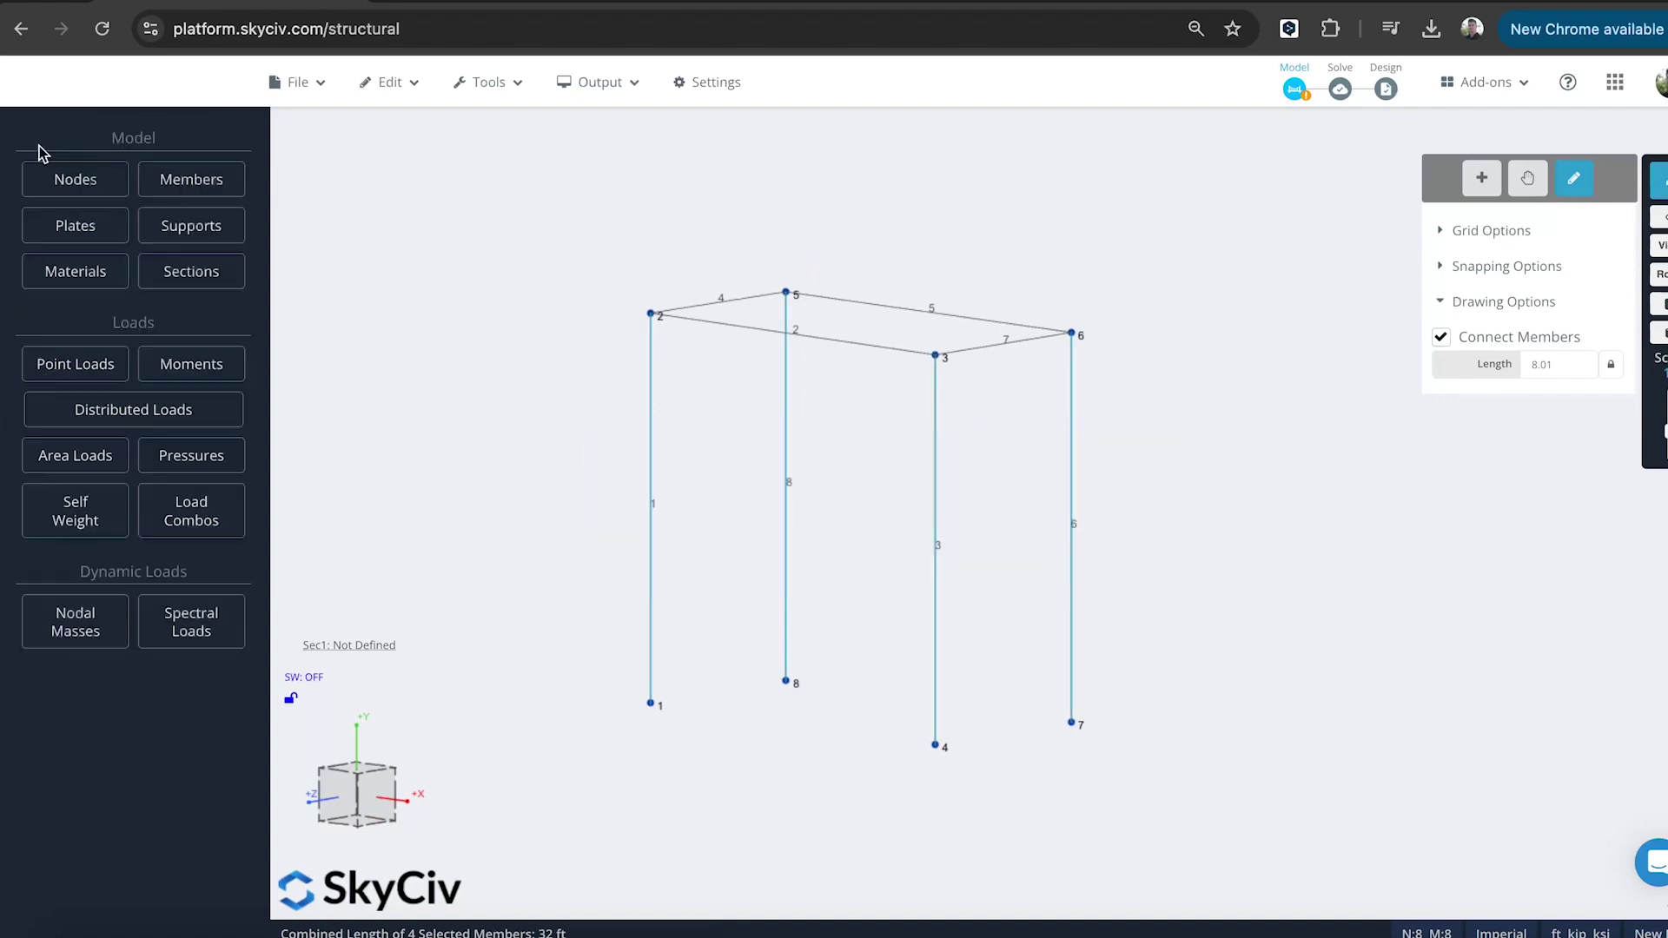
{"action": "left_click", "coordinate": [207, 272]}
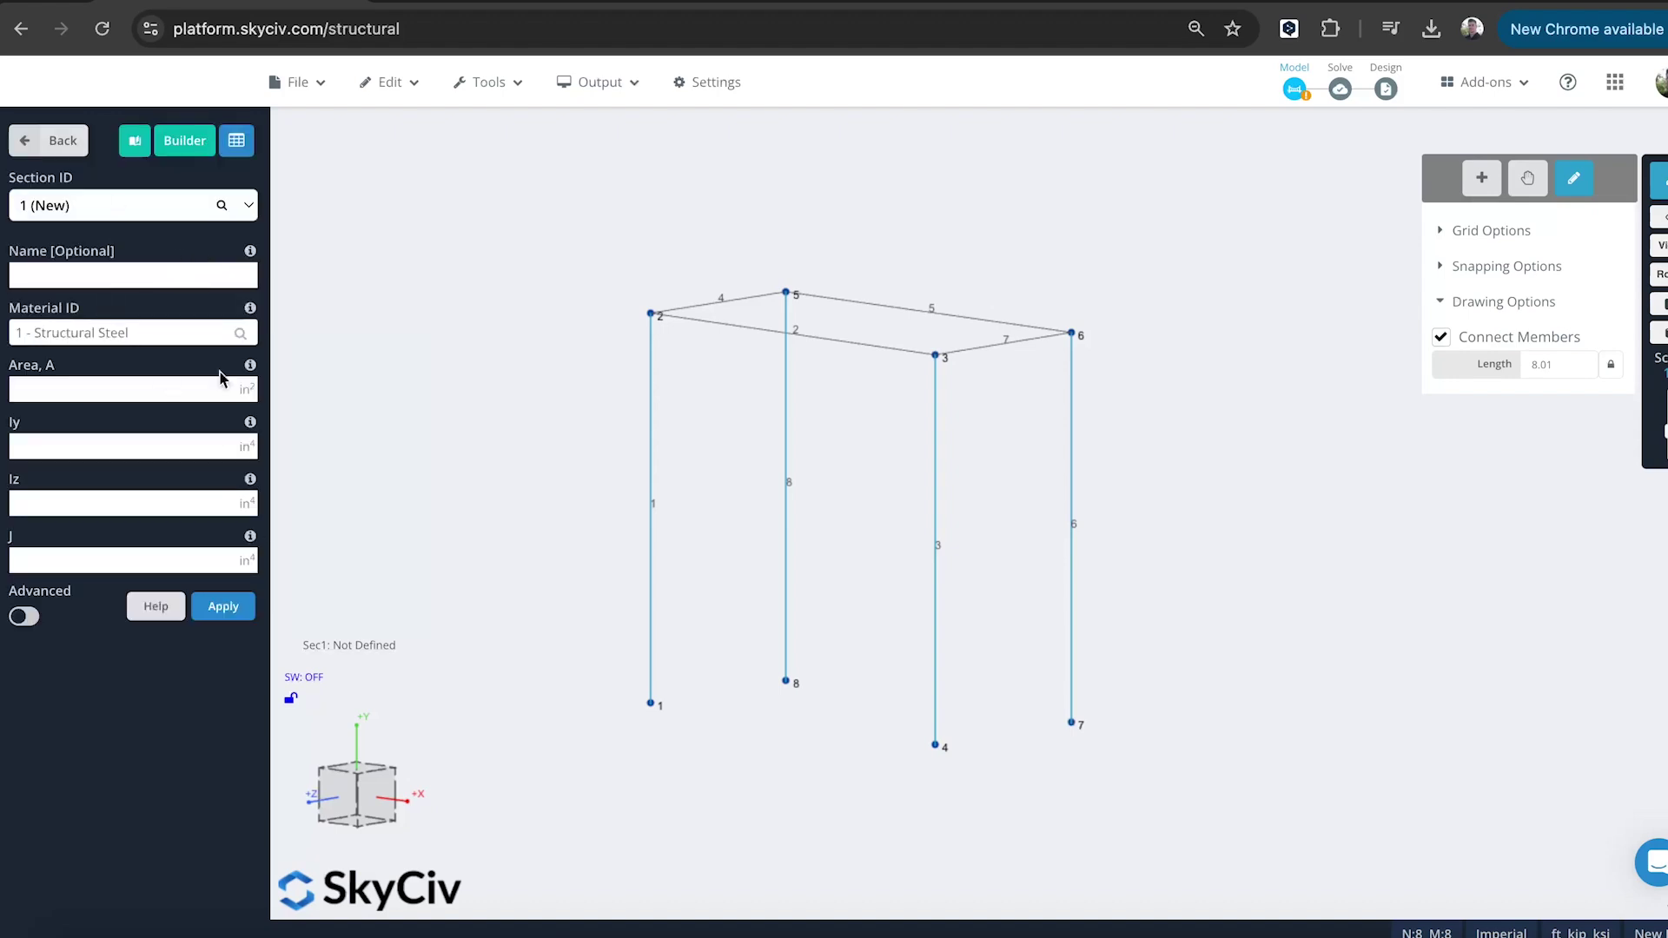
{"action": "left_click", "coordinate": [47, 140]}
{"action": "left_click", "coordinate": [195, 178]}
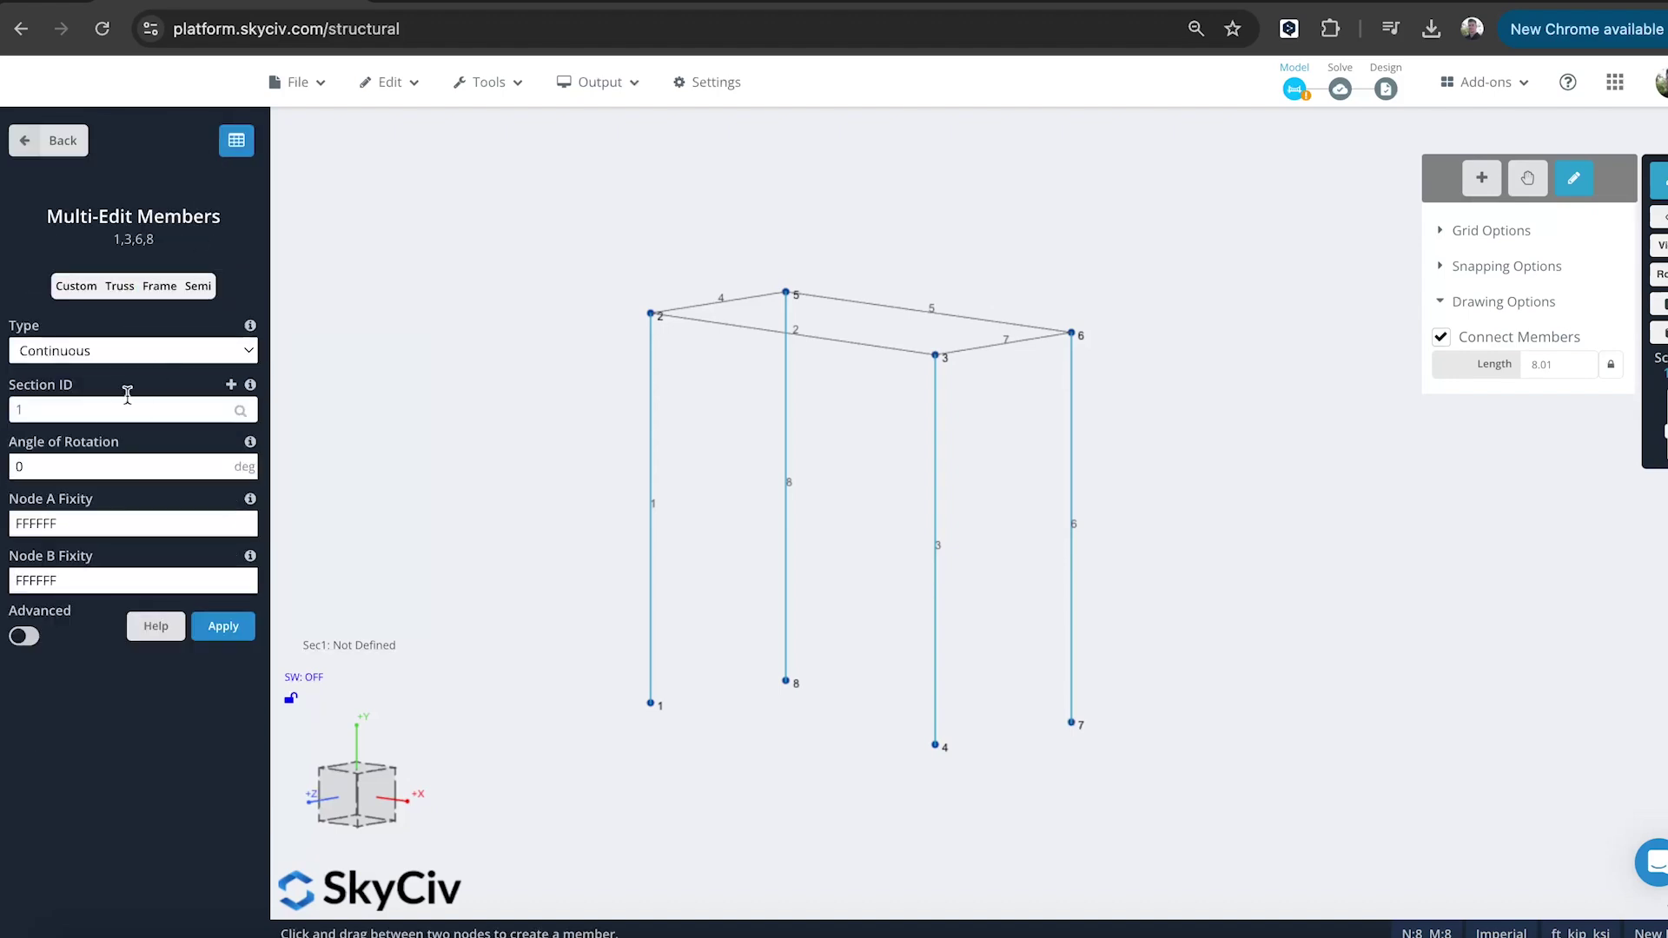
{"action": "left_click", "coordinate": [99, 408]}
{"action": "key", "text": "BackSpace"}
{"action": "type", "text": "2"}
{"action": "left_click", "coordinate": [223, 625]}
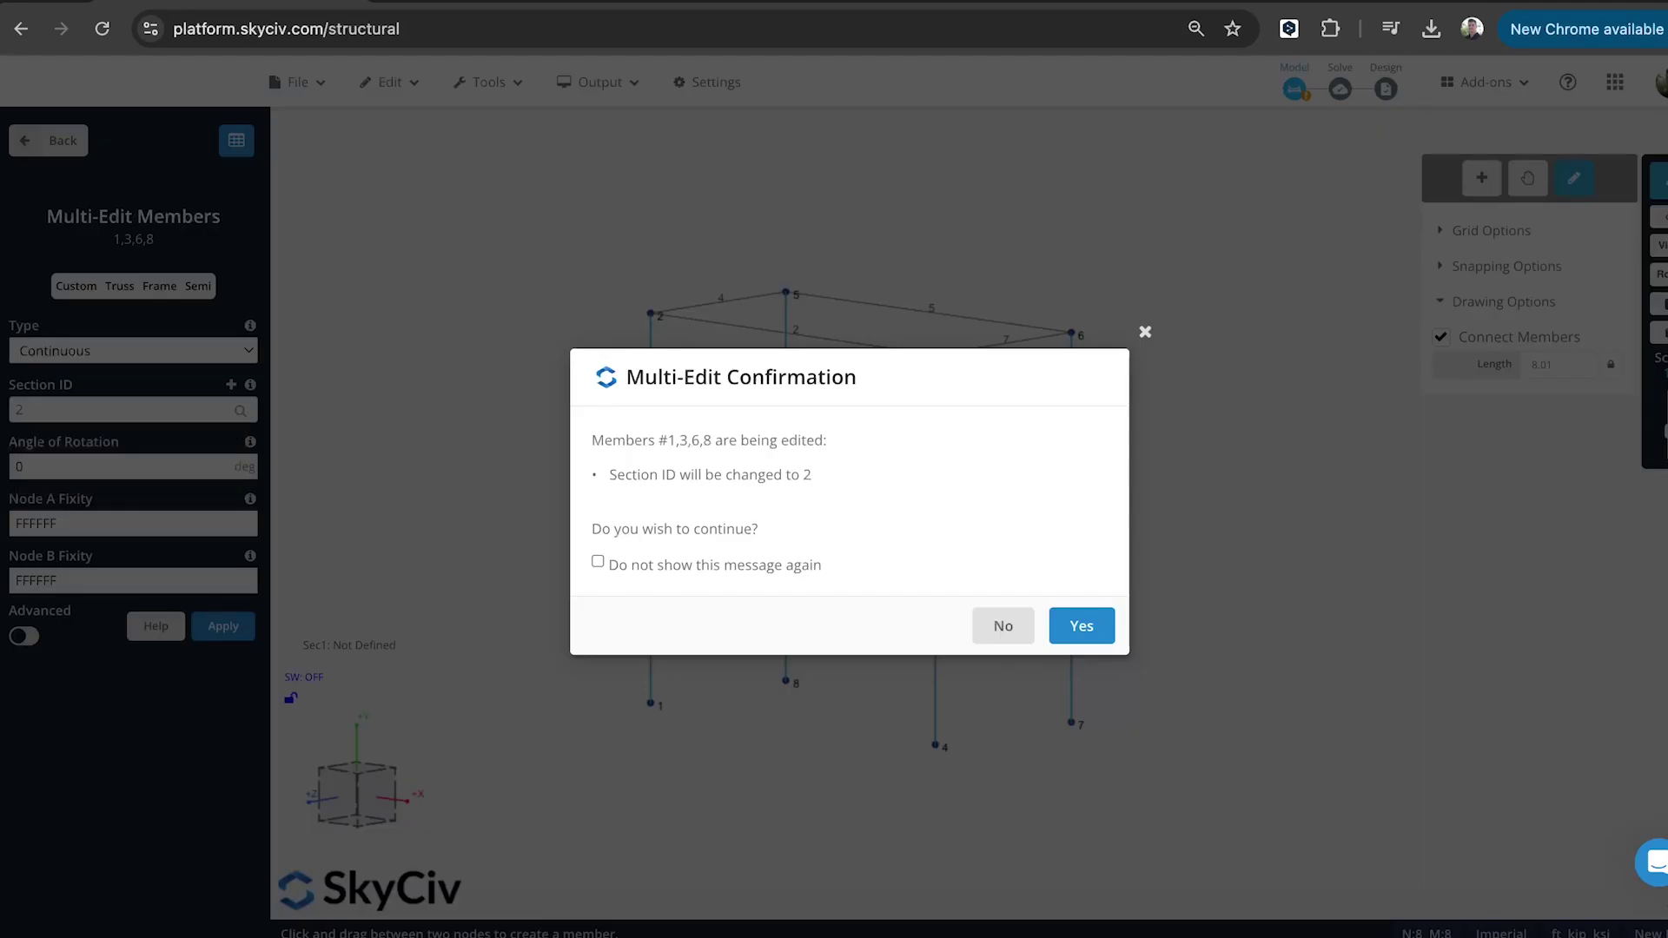
{"action": "left_click", "coordinate": [1081, 625]}
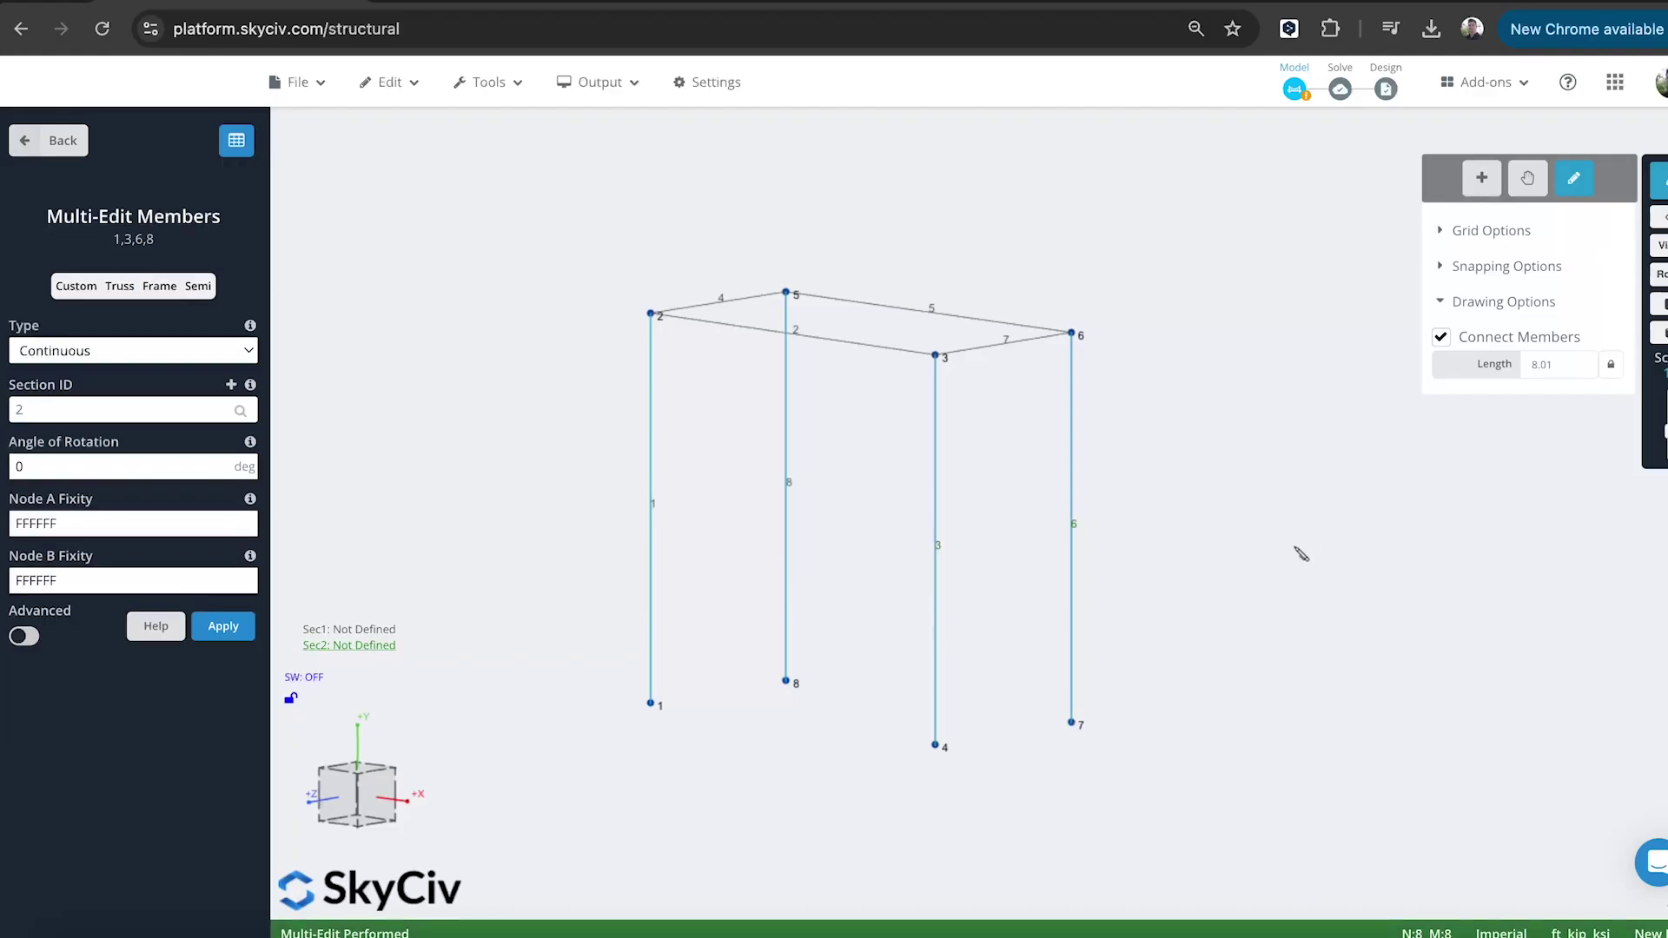
- Draw the crossed braces from node 5 to node 7 and node 6 to node 8
{"action": "left_click_drag", "start_coordinate": [1157, 287], "coordinate": [1122, 261]}
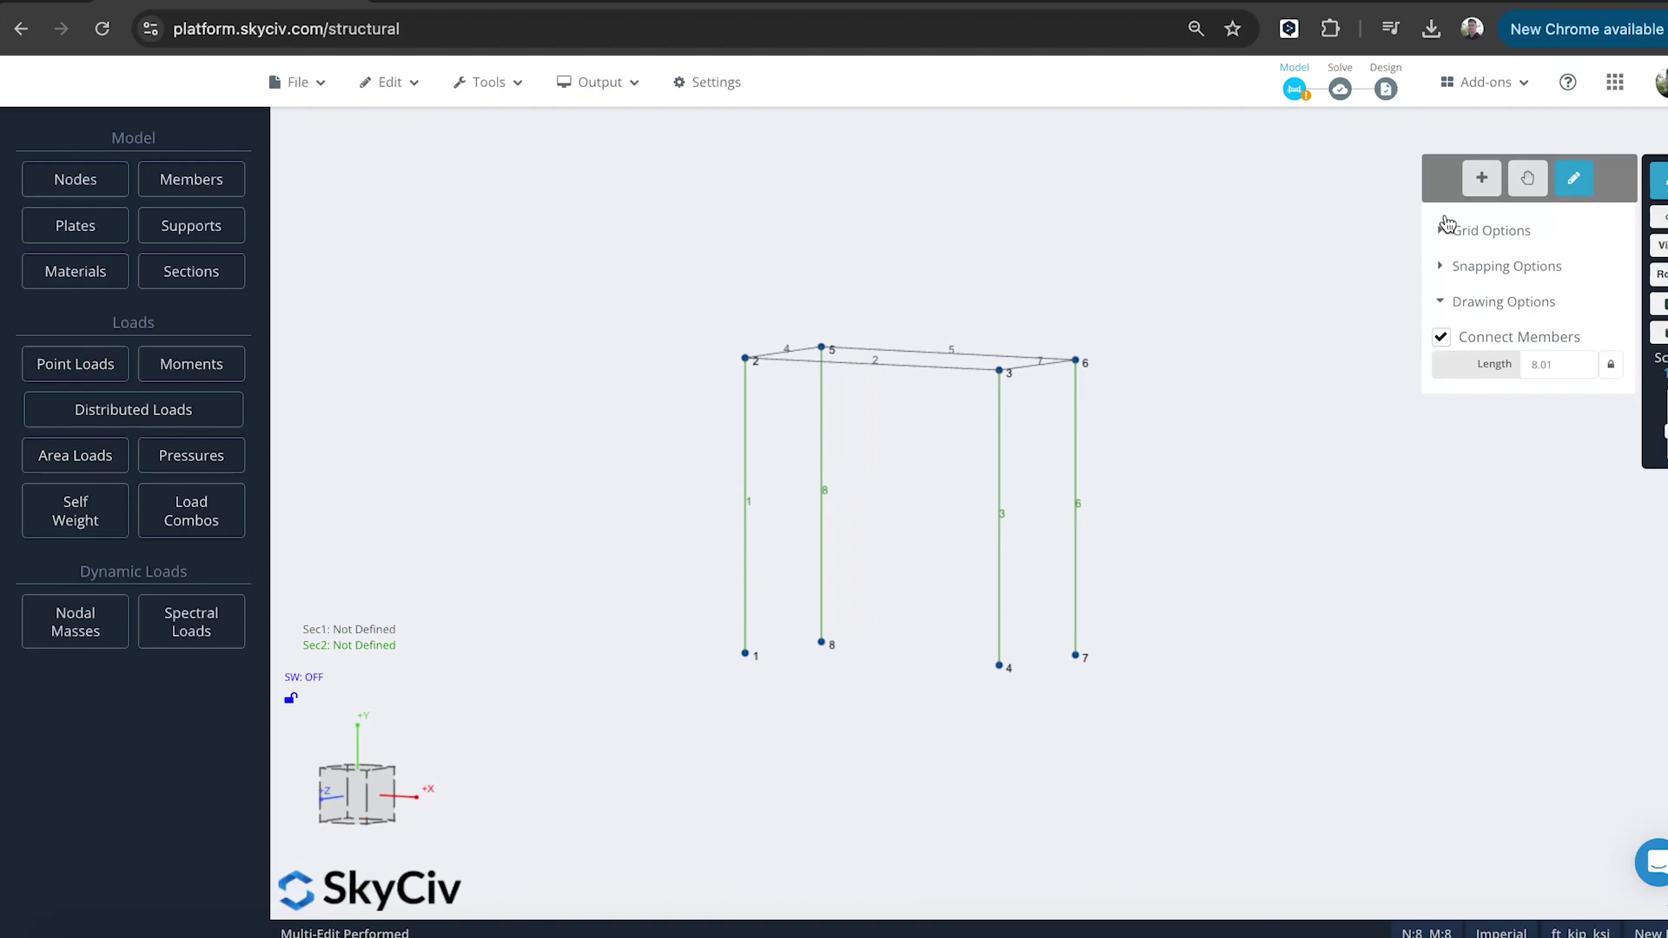
{"action": "left_click", "coordinate": [822, 348]}
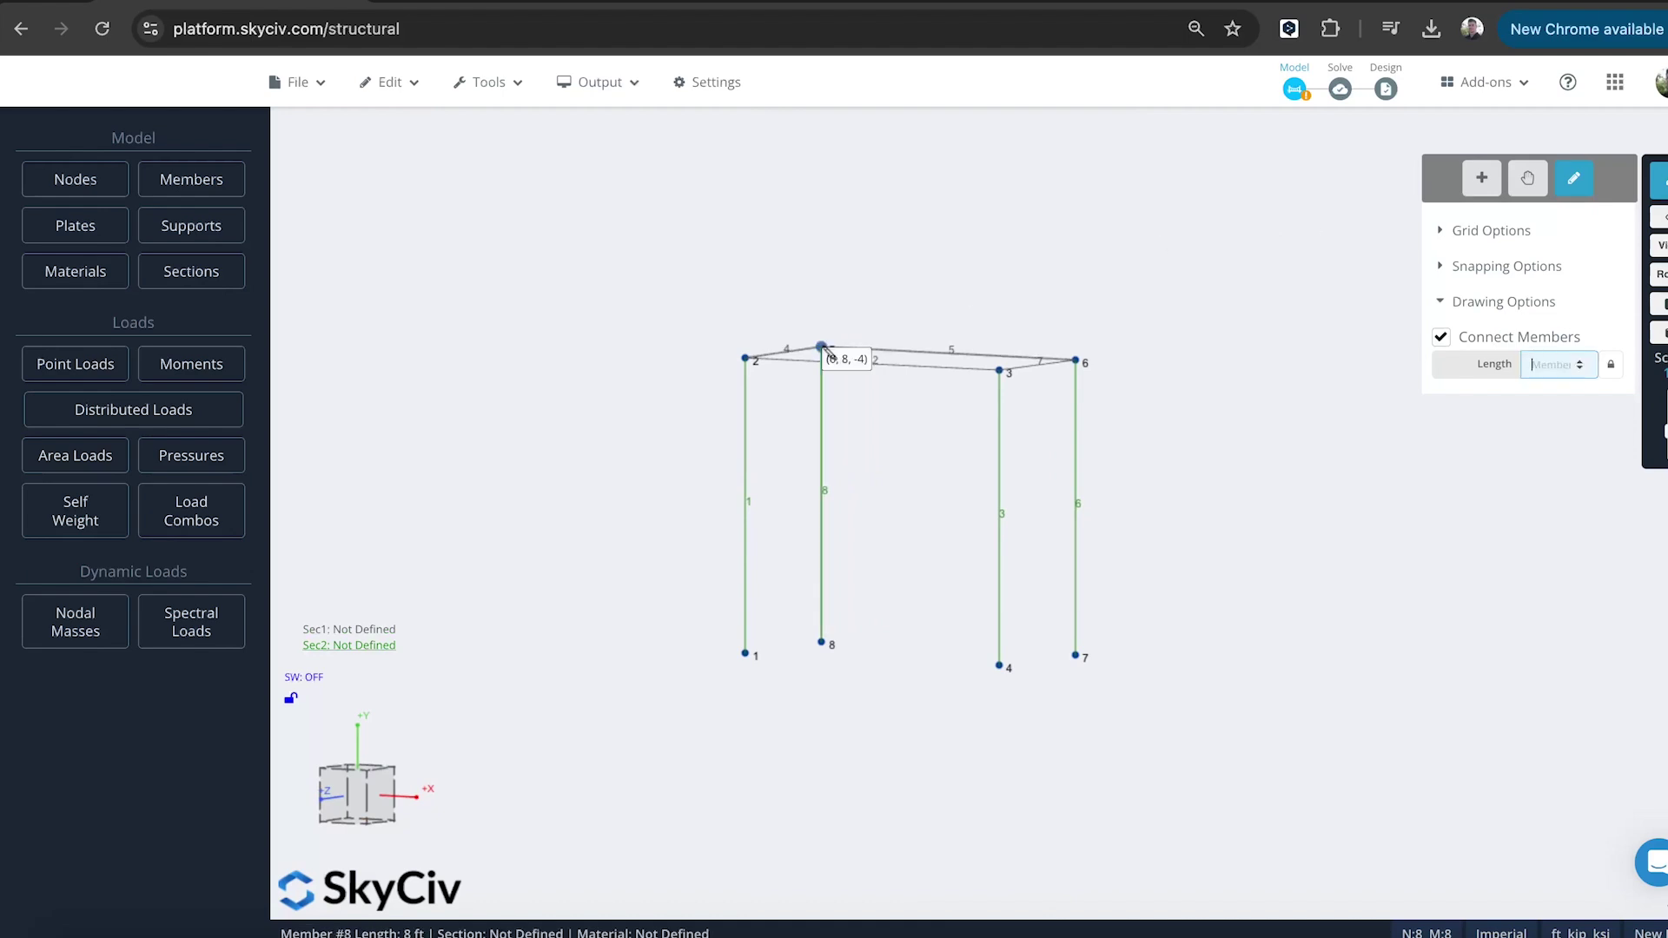
{"action": "left_click", "coordinate": [1077, 656]}
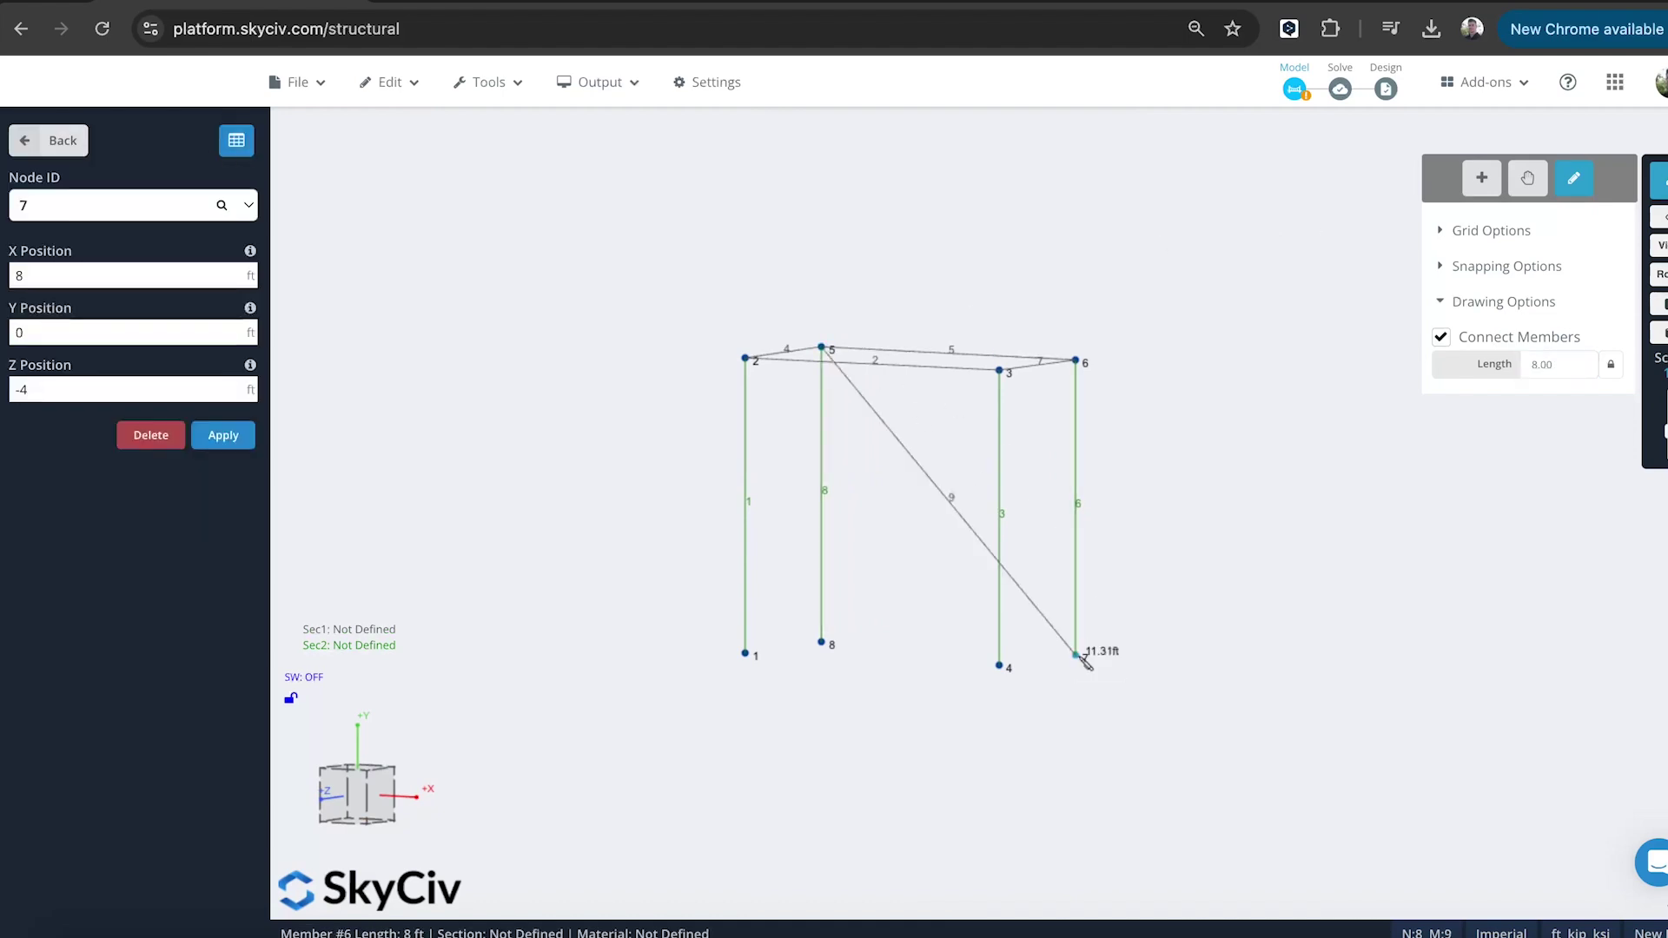
{"action": "left_click", "coordinate": [1076, 360]}
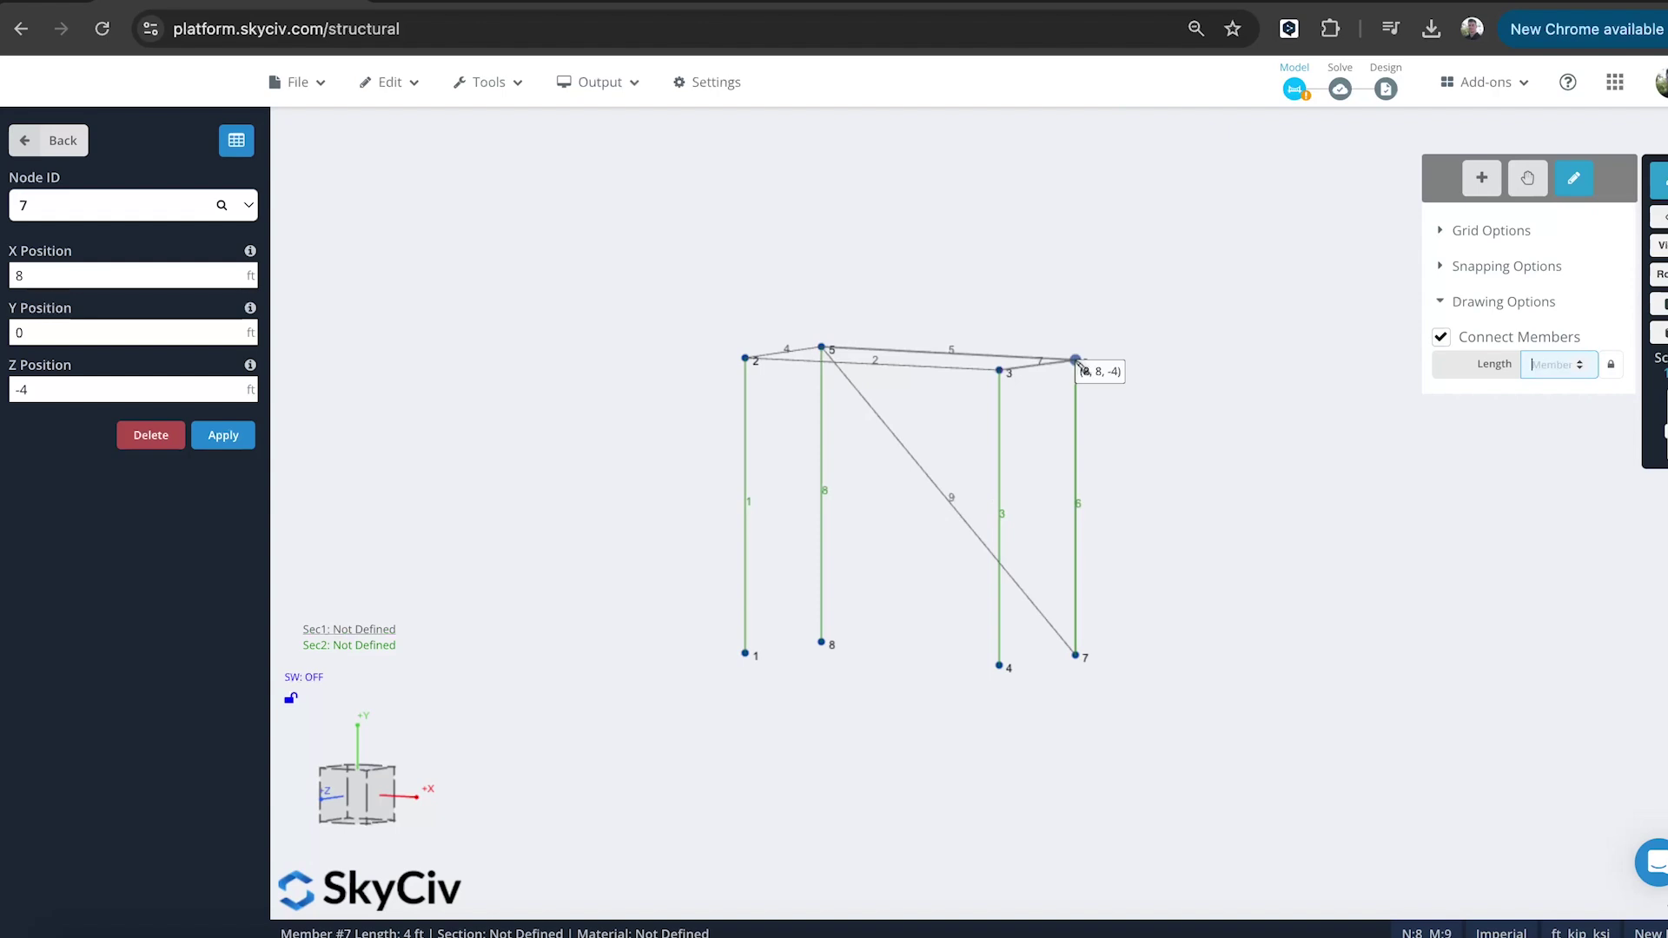
{"action": "left_click", "coordinate": [822, 643]}
- Switch to the select tool and orbit the model to inspect the bracing
{"action": "left_click", "coordinate": [1480, 178]}
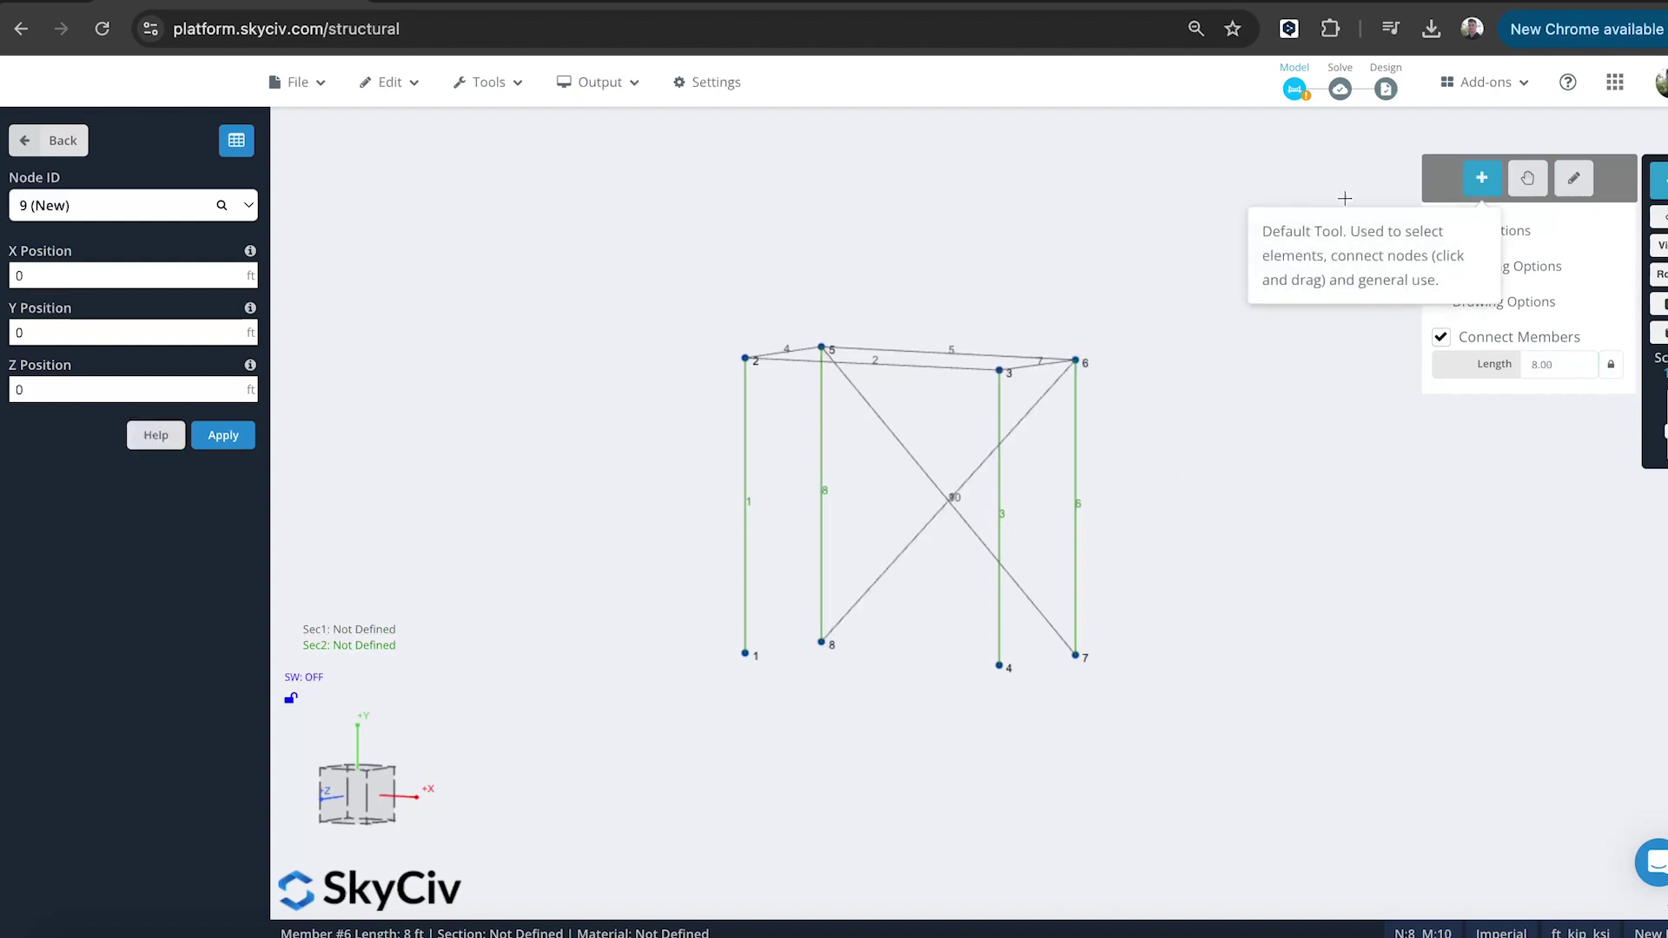
{"action": "left_click_drag", "start_coordinate": [1188, 247], "coordinate": [1111, 250]}
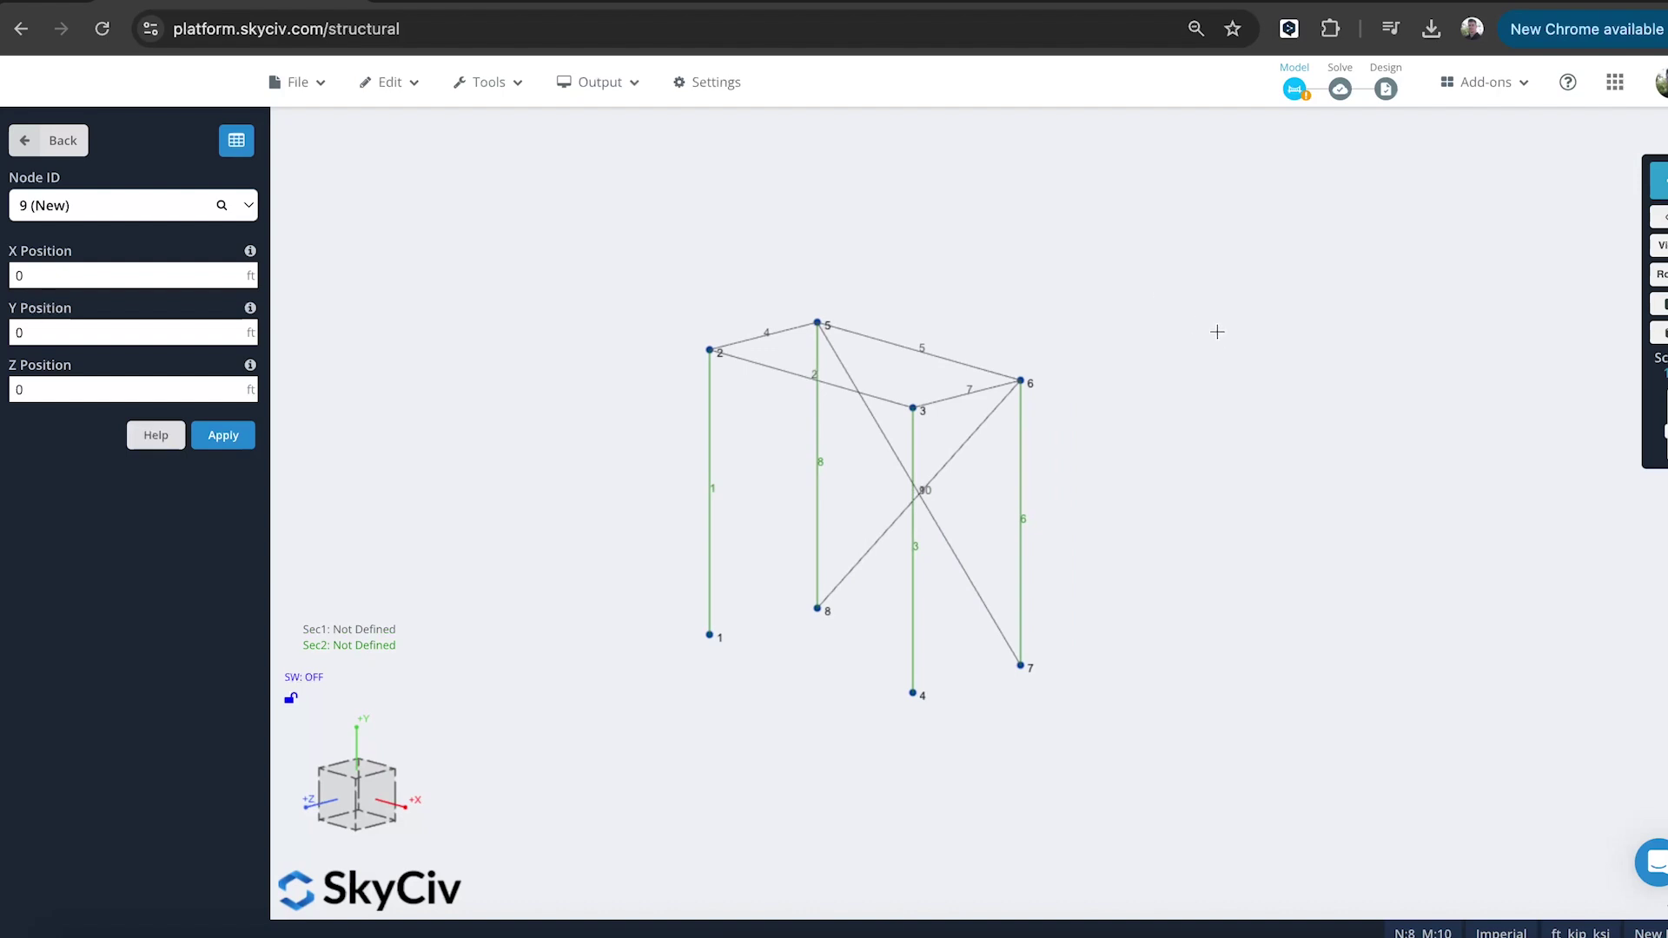
{"action": "right_click_drag", "start_coordinate": [1160, 324], "coordinate": [1102, 328]}
{"action": "left_click_drag", "start_coordinate": [1100, 330], "coordinate": [1086, 338]}
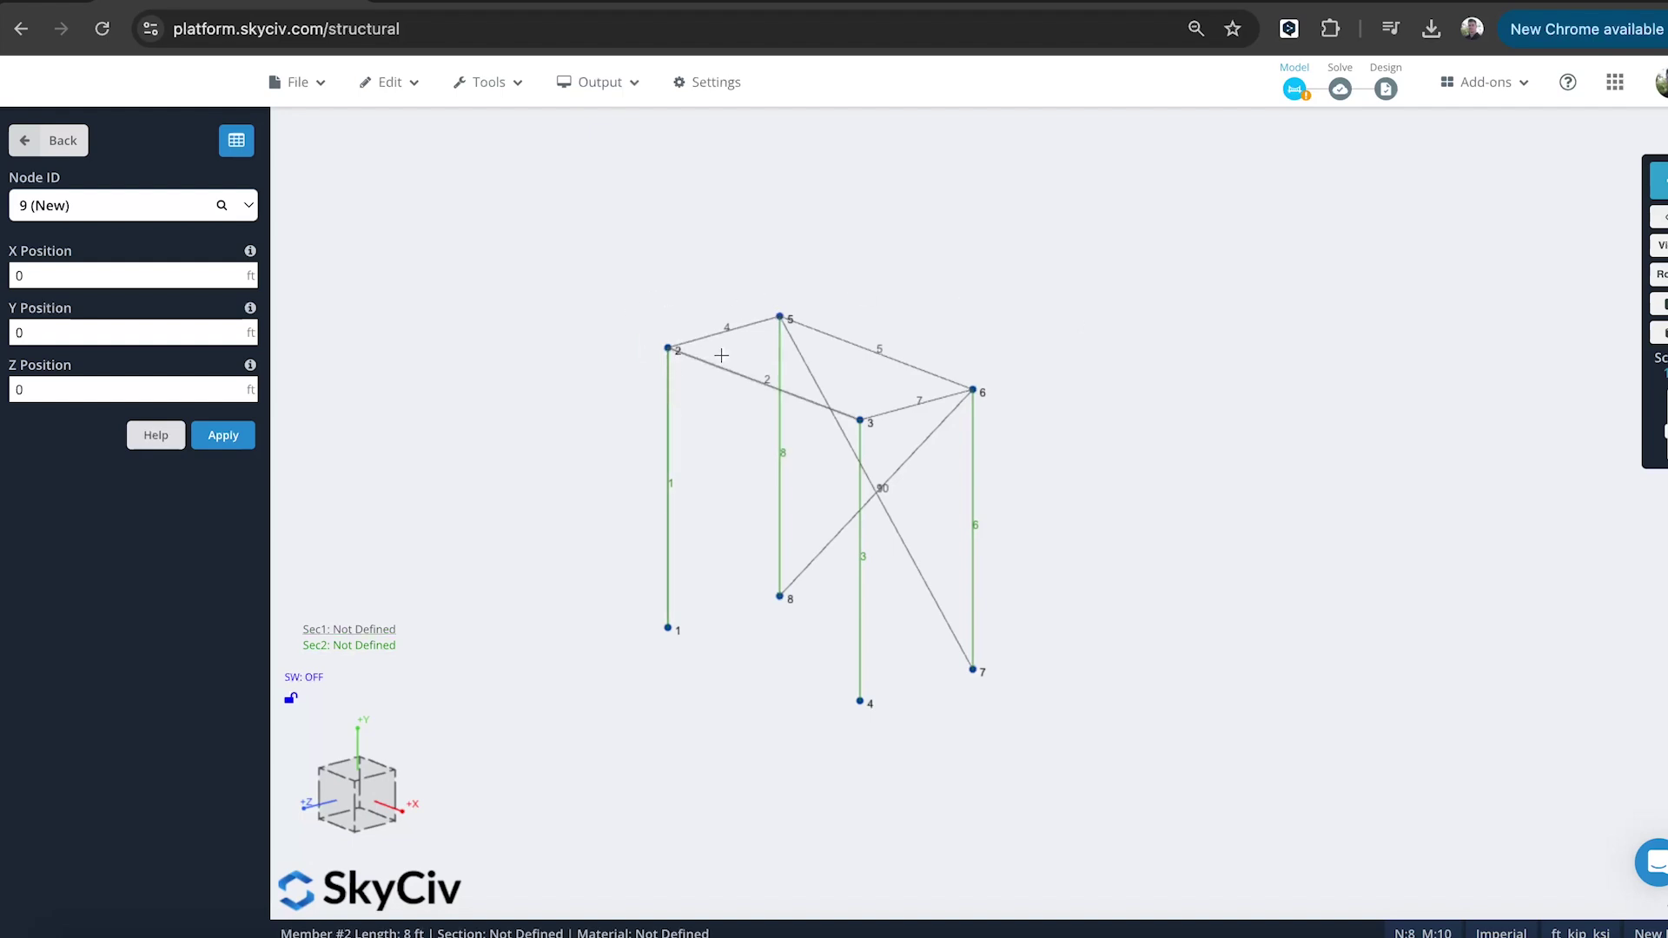
{"action": "left_click_drag", "start_coordinate": [1038, 320], "coordinate": [1016, 323]}
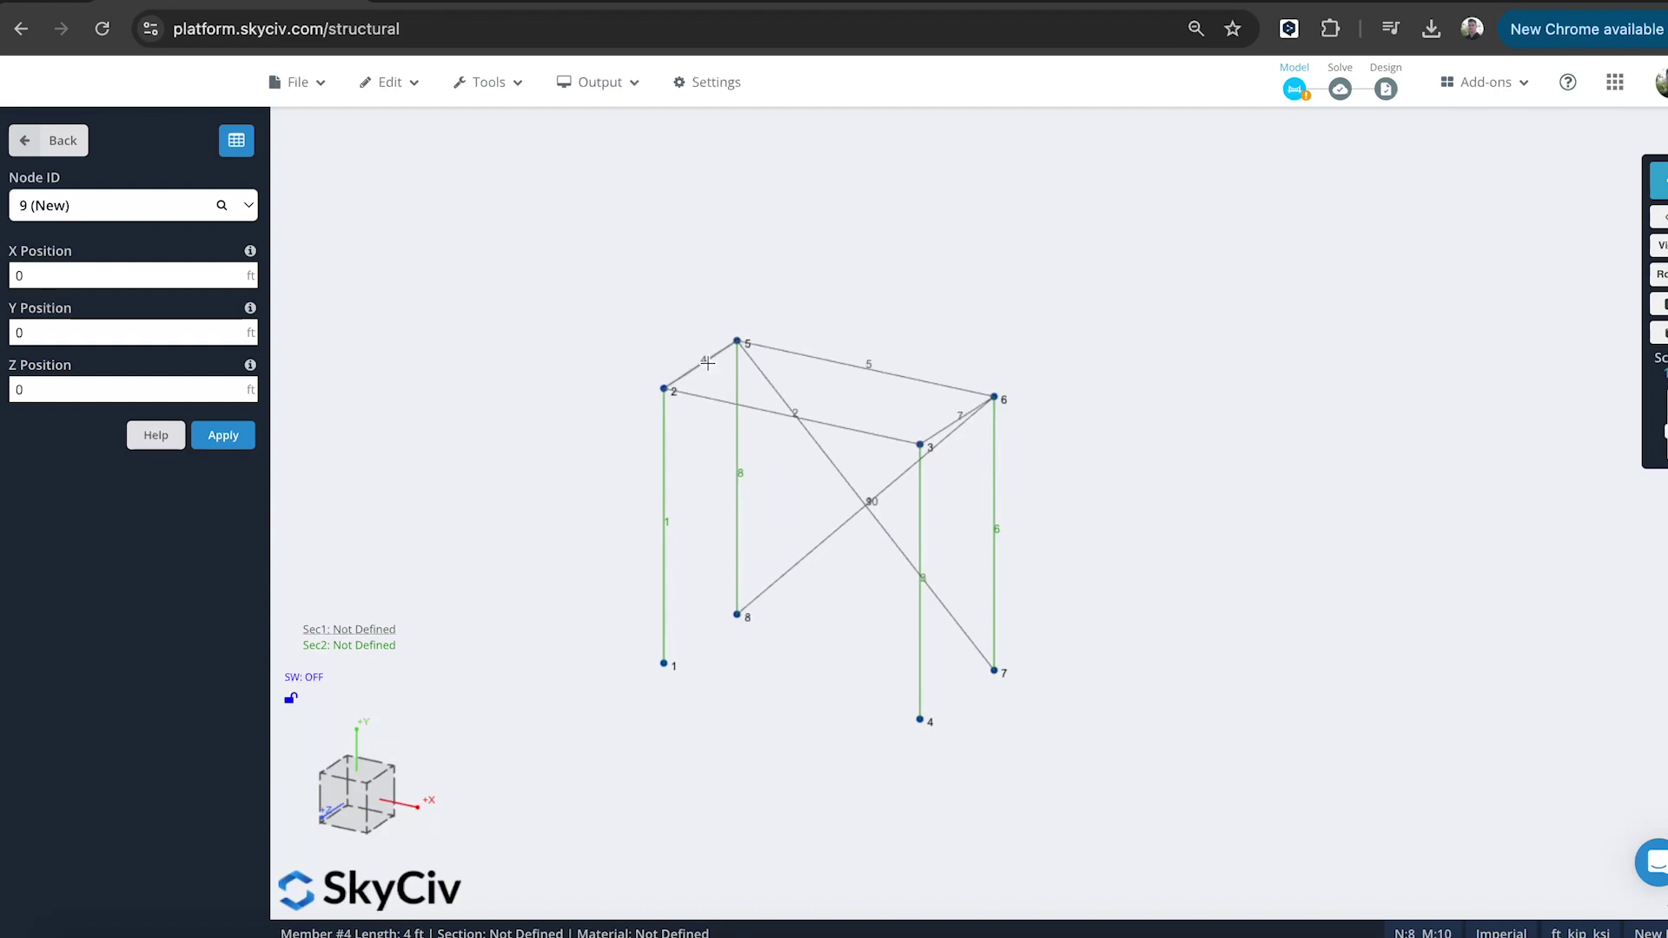
{"action": "left_click_drag", "start_coordinate": [1202, 338], "coordinate": [1109, 333]}
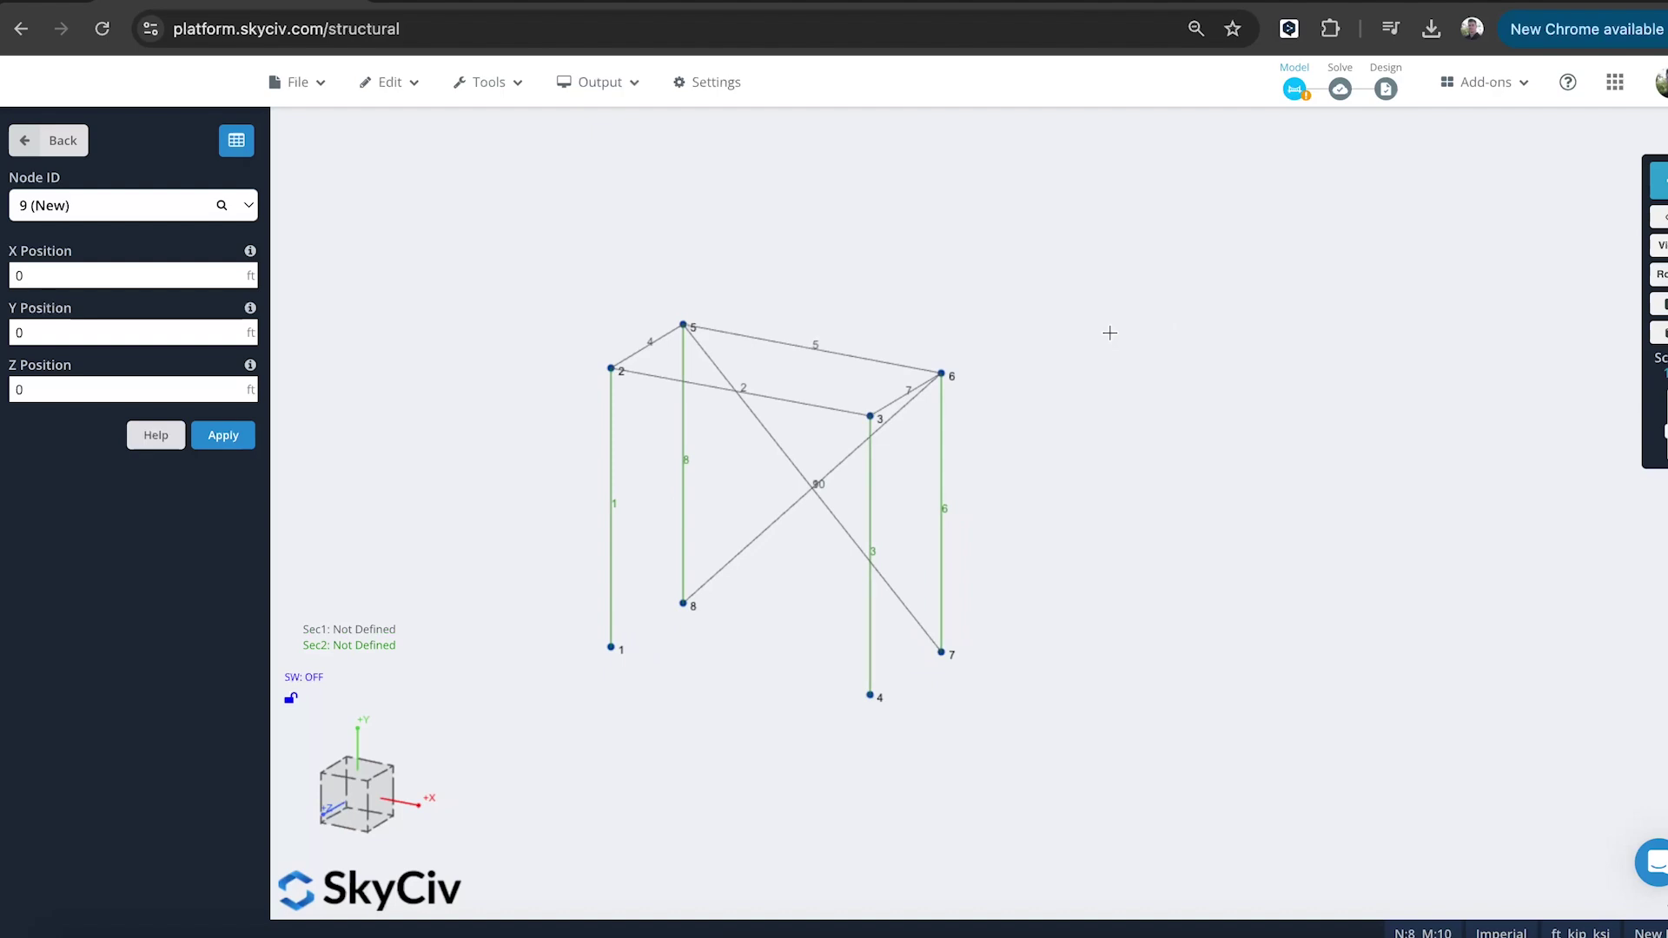
- Select all ten members and make them Truss members with FFFFRR end fixity
{"action": "key", "text": "ctrl+a"}
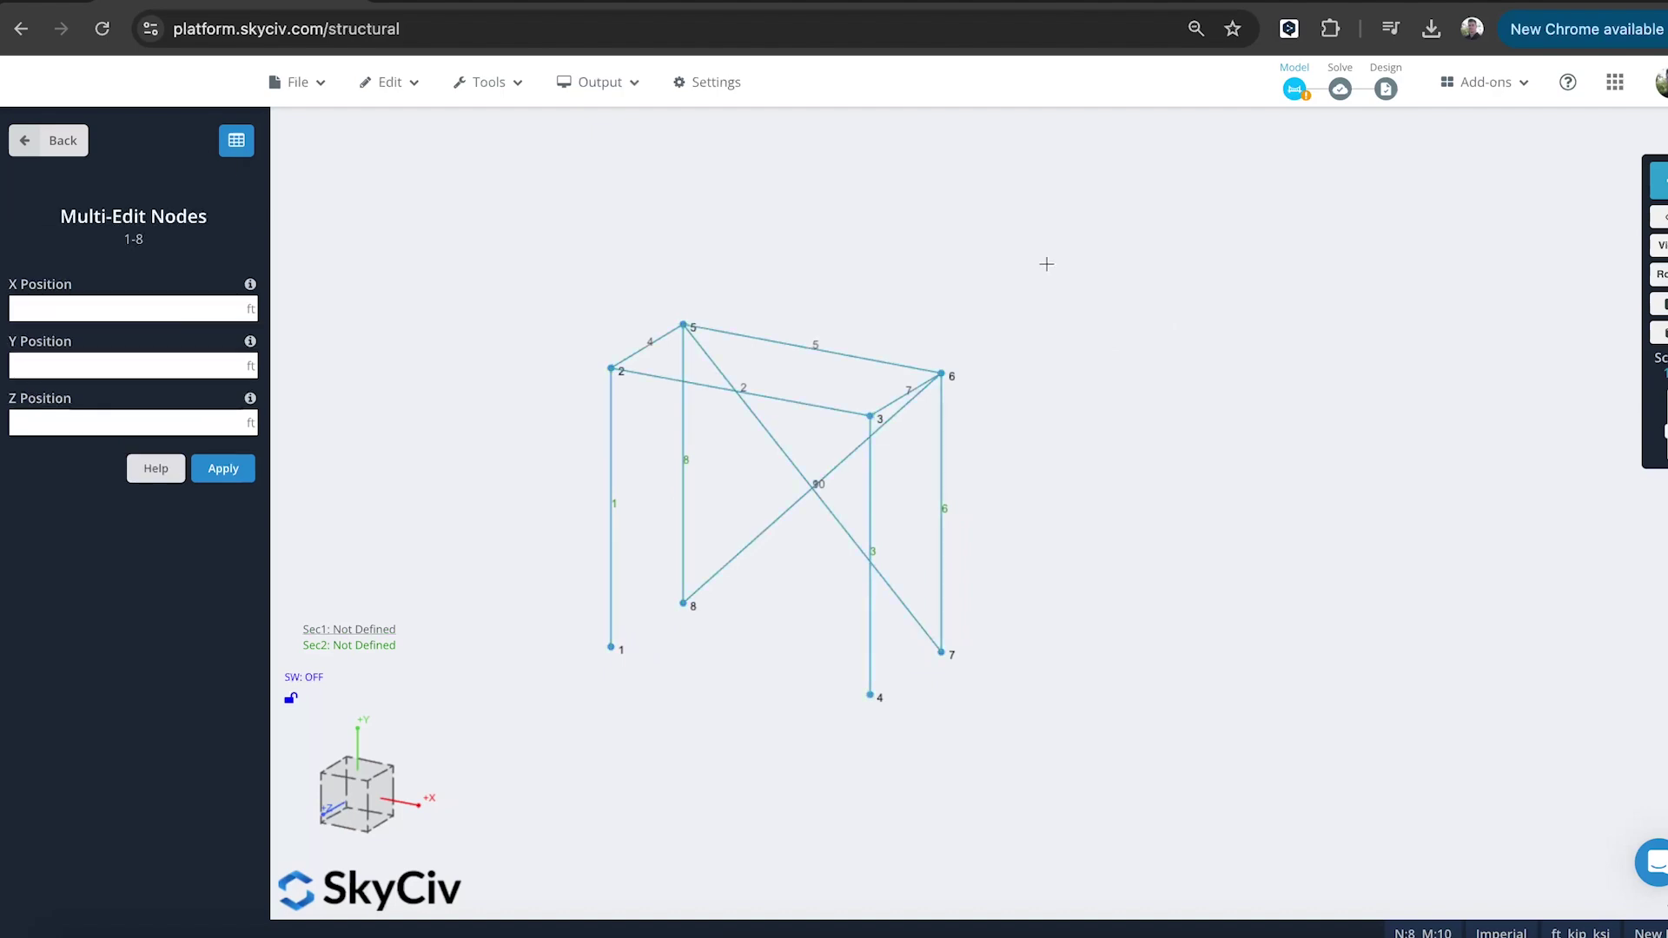
{"action": "left_click", "coordinate": [76, 152]}
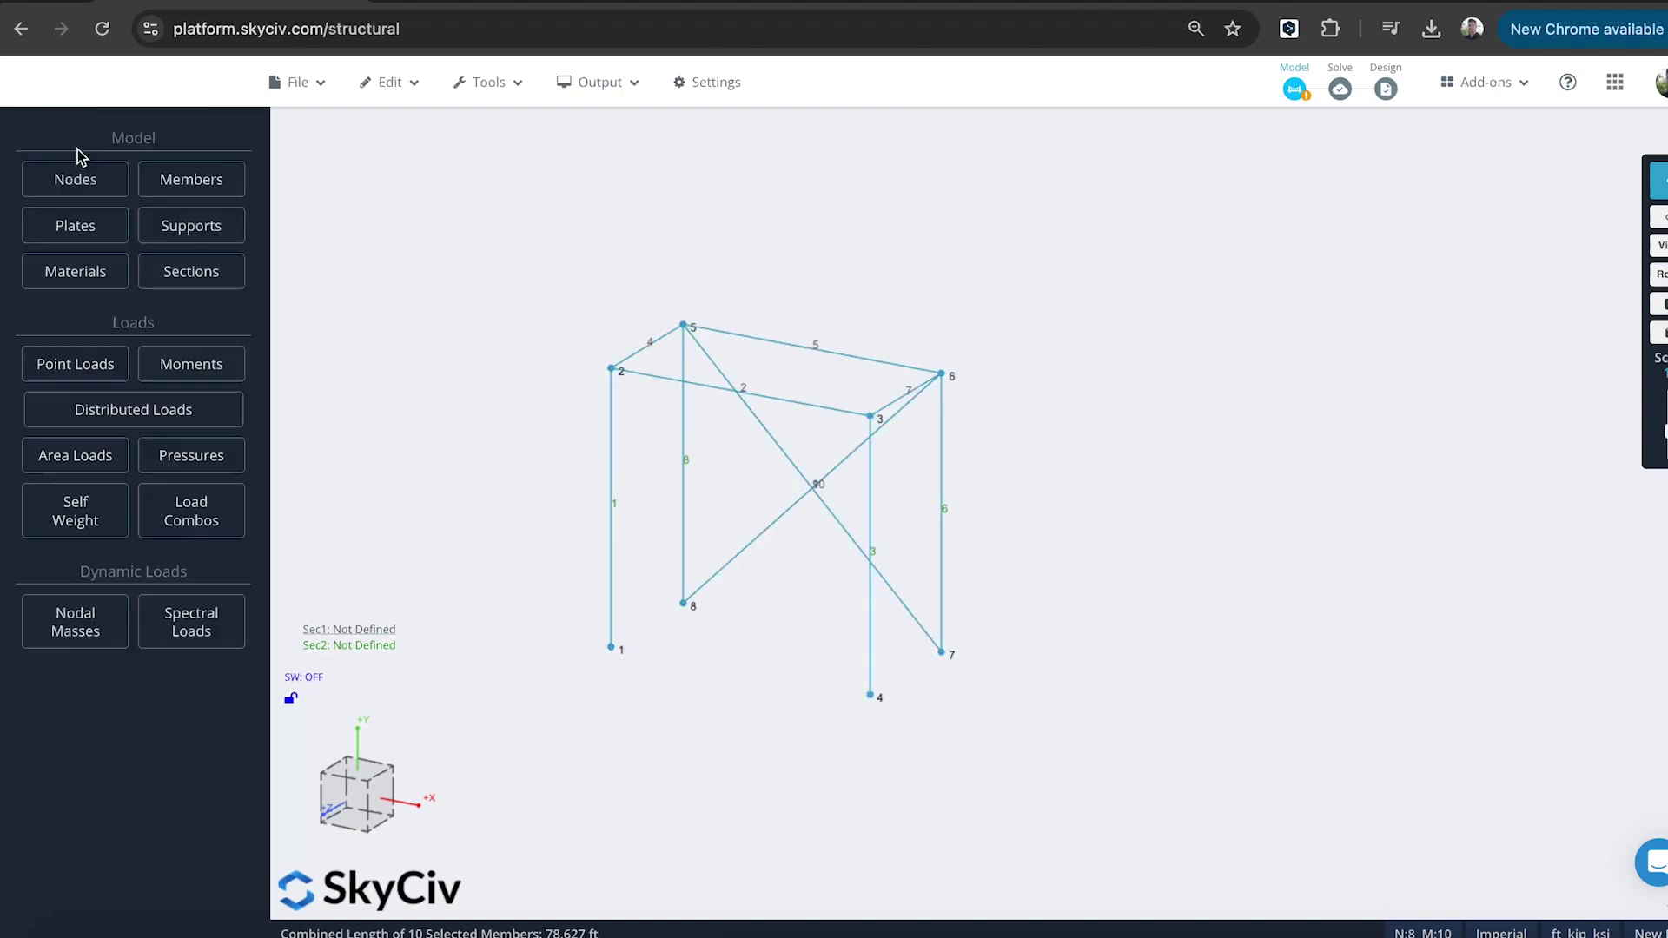
{"action": "left_click", "coordinate": [178, 175]}
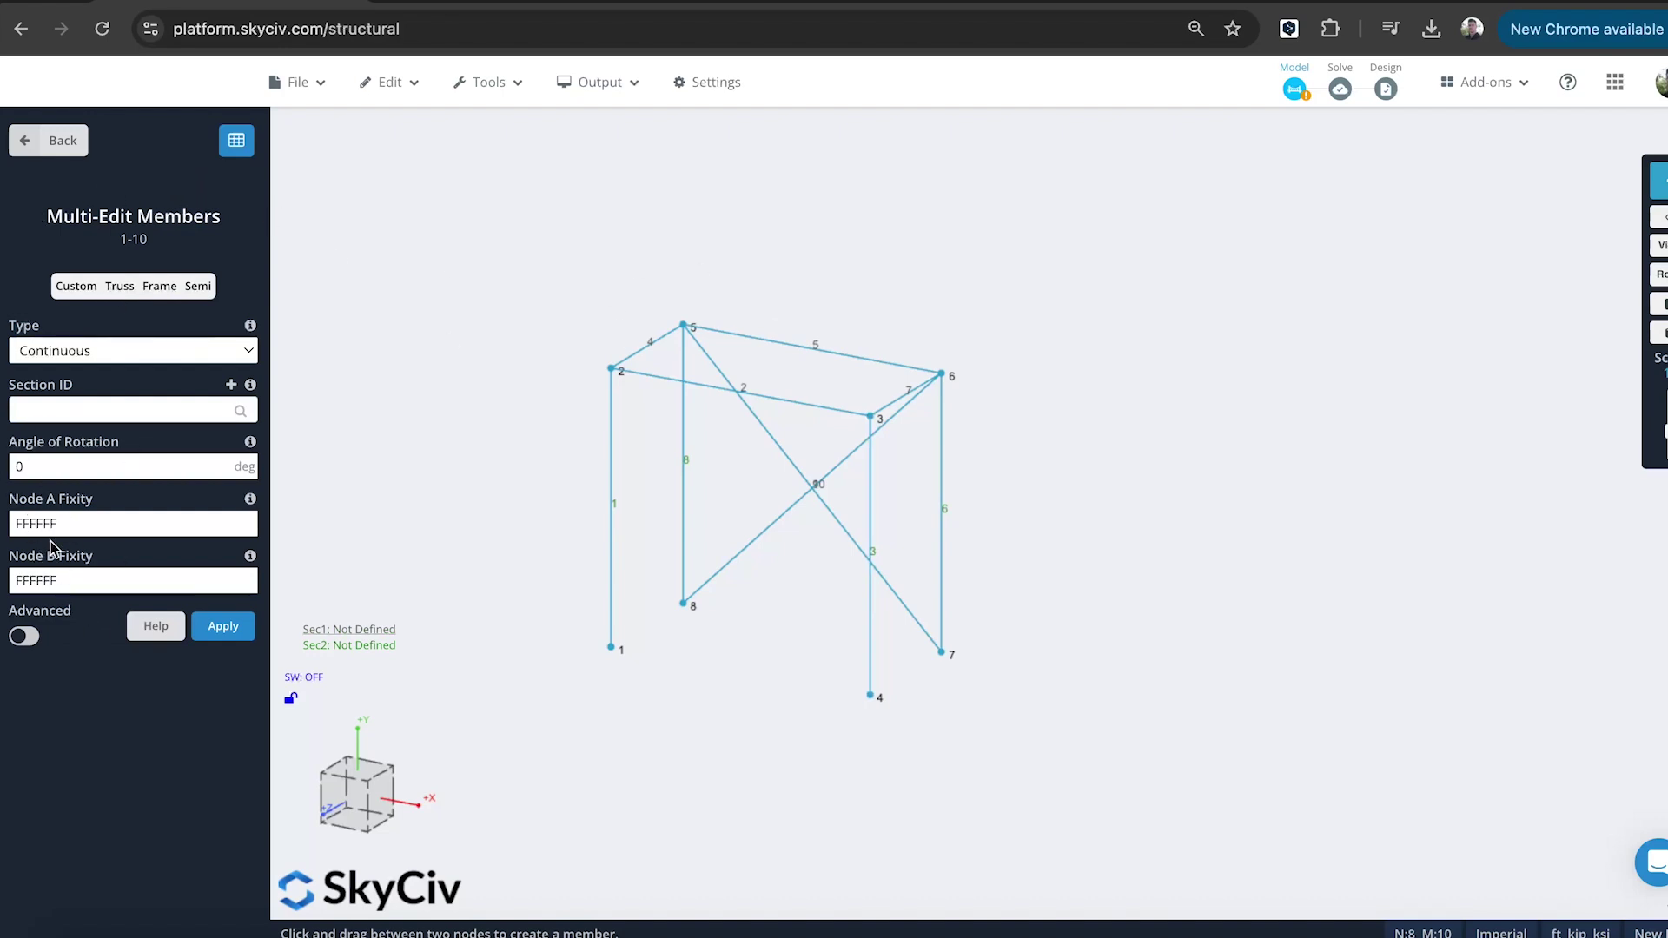
{"action": "left_click", "coordinate": [121, 287]}
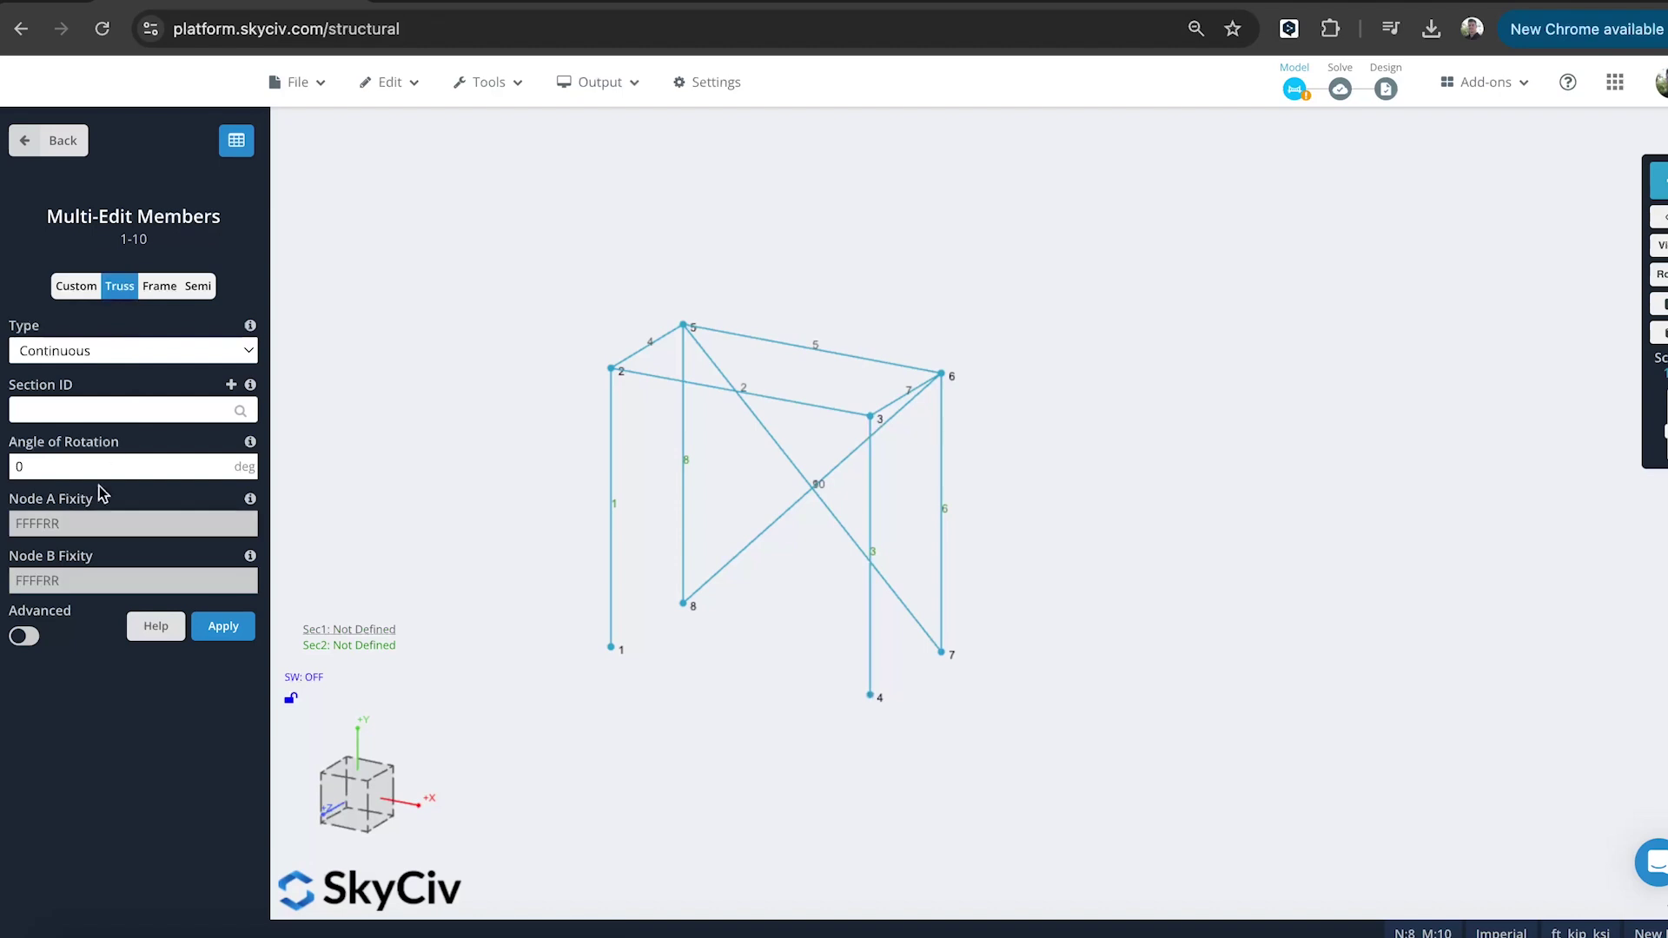
{"action": "left_click", "coordinate": [223, 626]}
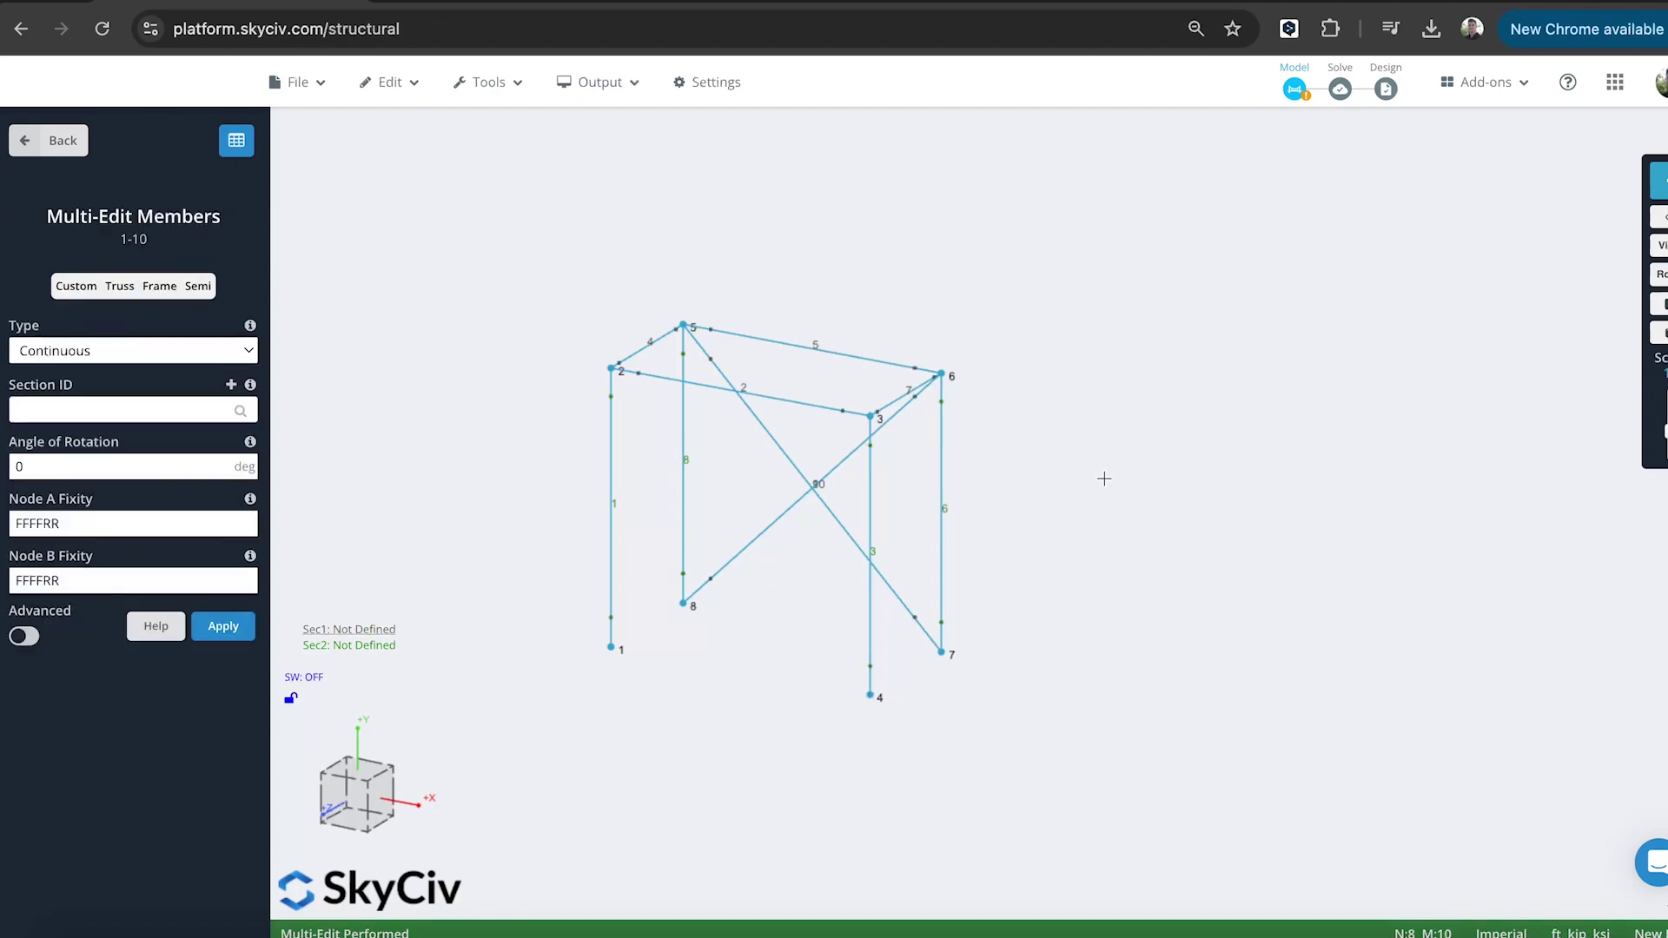
{"action": "left_click_drag", "start_coordinate": [1096, 457], "coordinate": [1075, 465]}
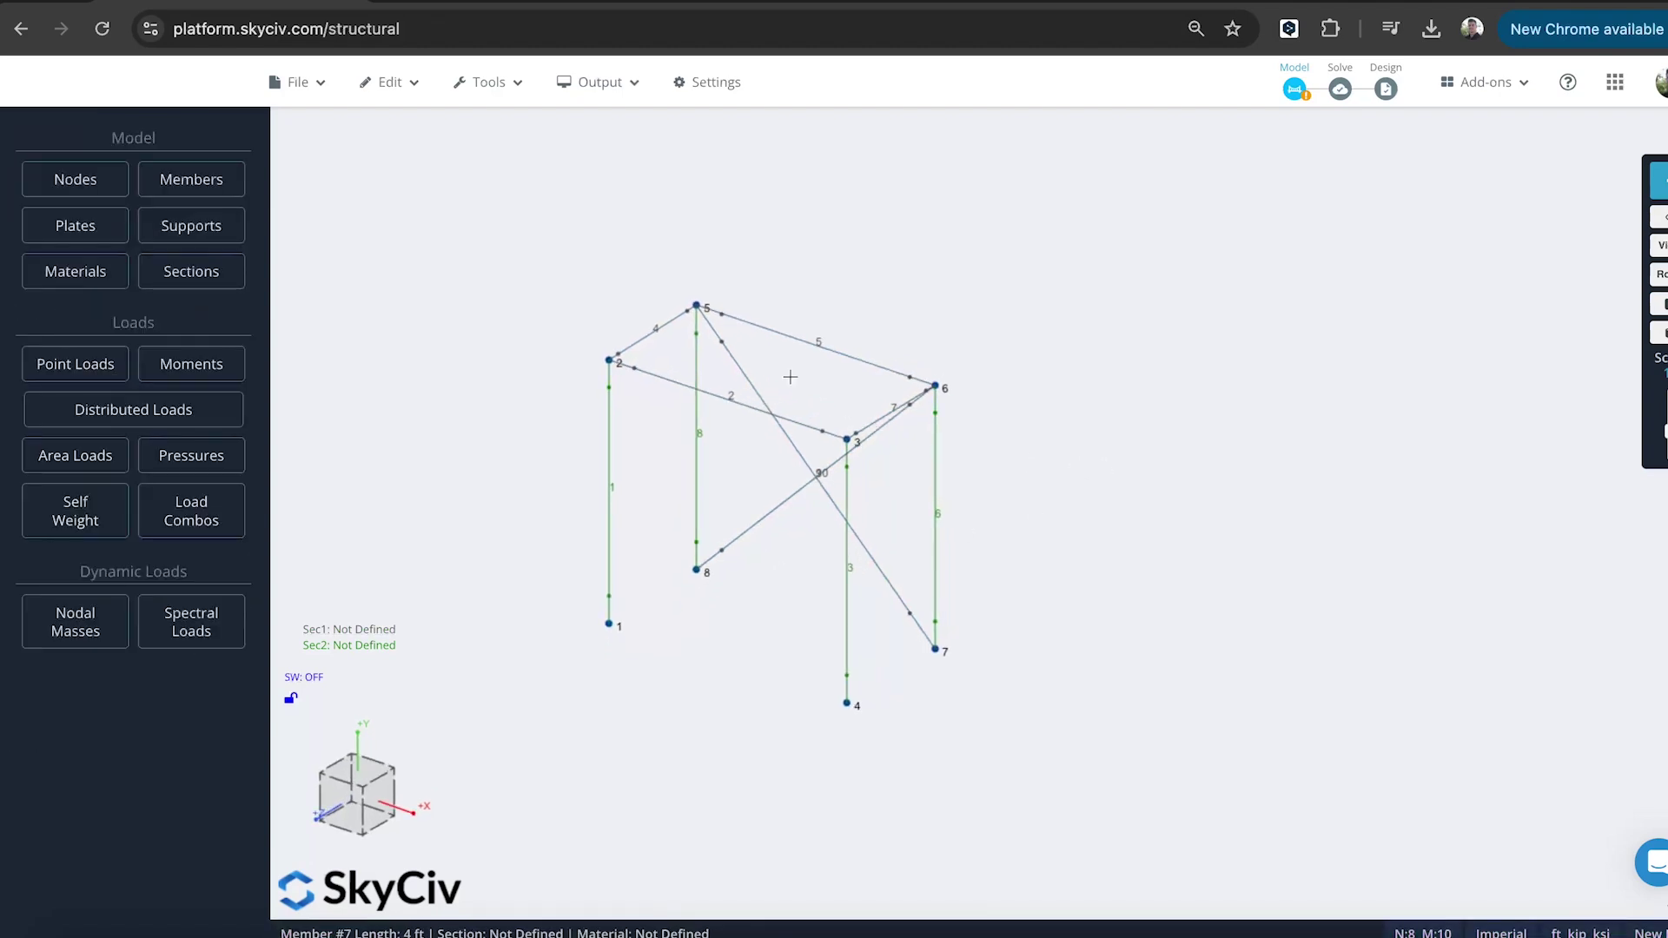
{"action": "scroll", "coordinate": [740, 315], "scroll_direction": "up", "scroll_amount": 3}
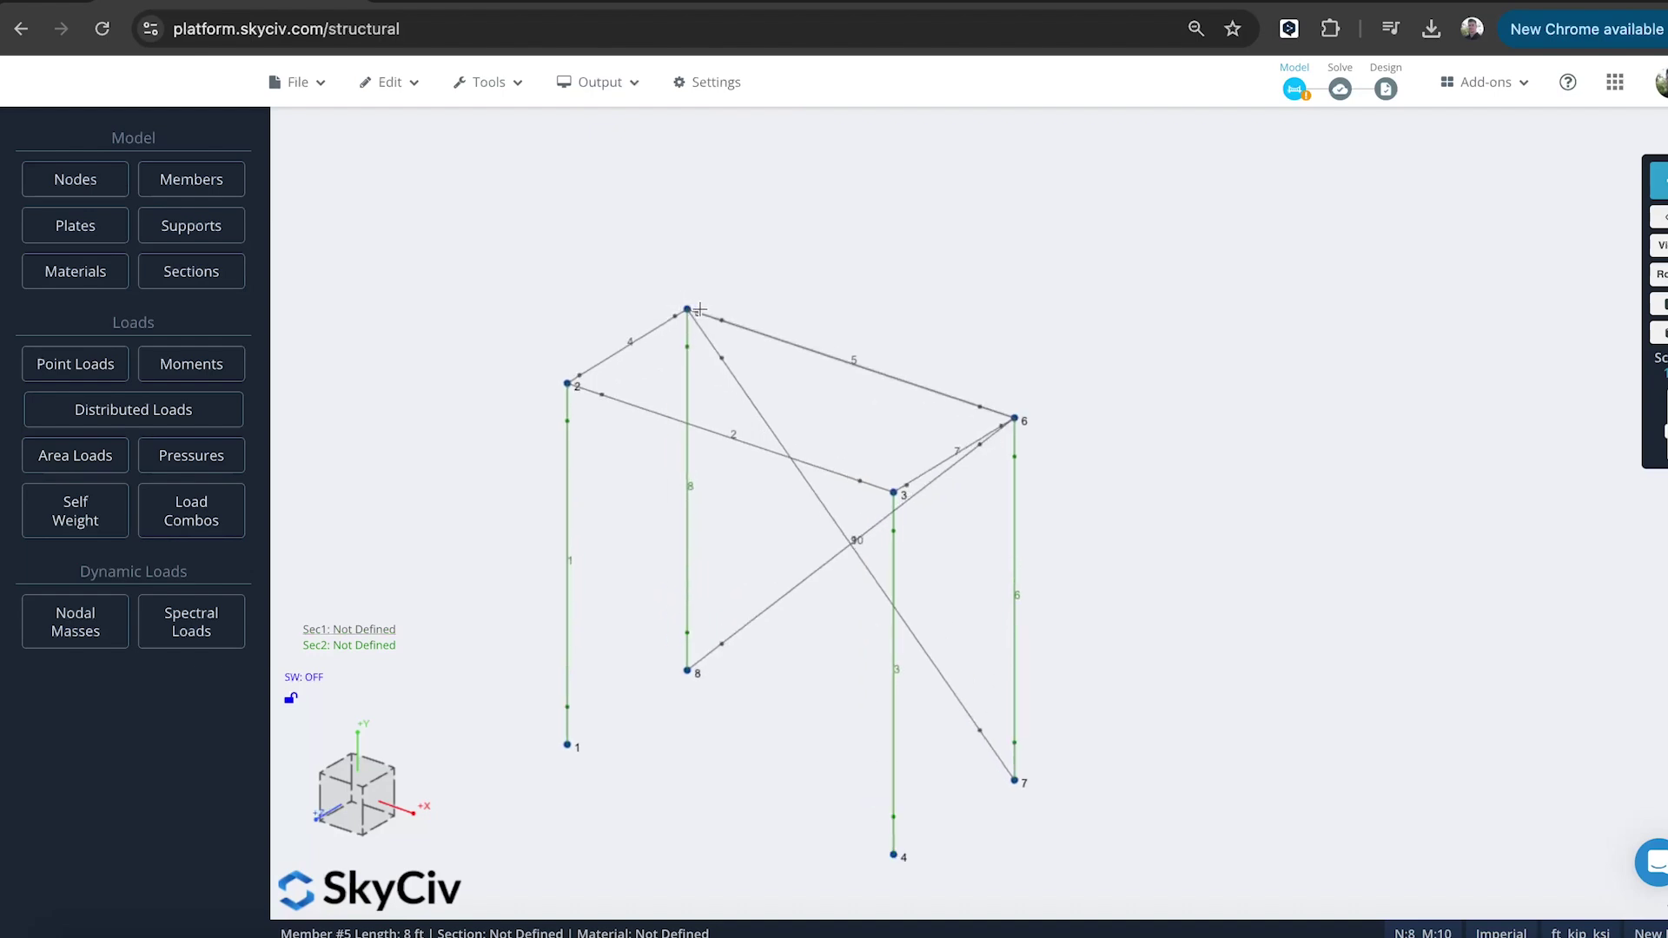
{"action": "scroll", "coordinate": [1169, 409], "scroll_direction": "down", "scroll_amount": 4}
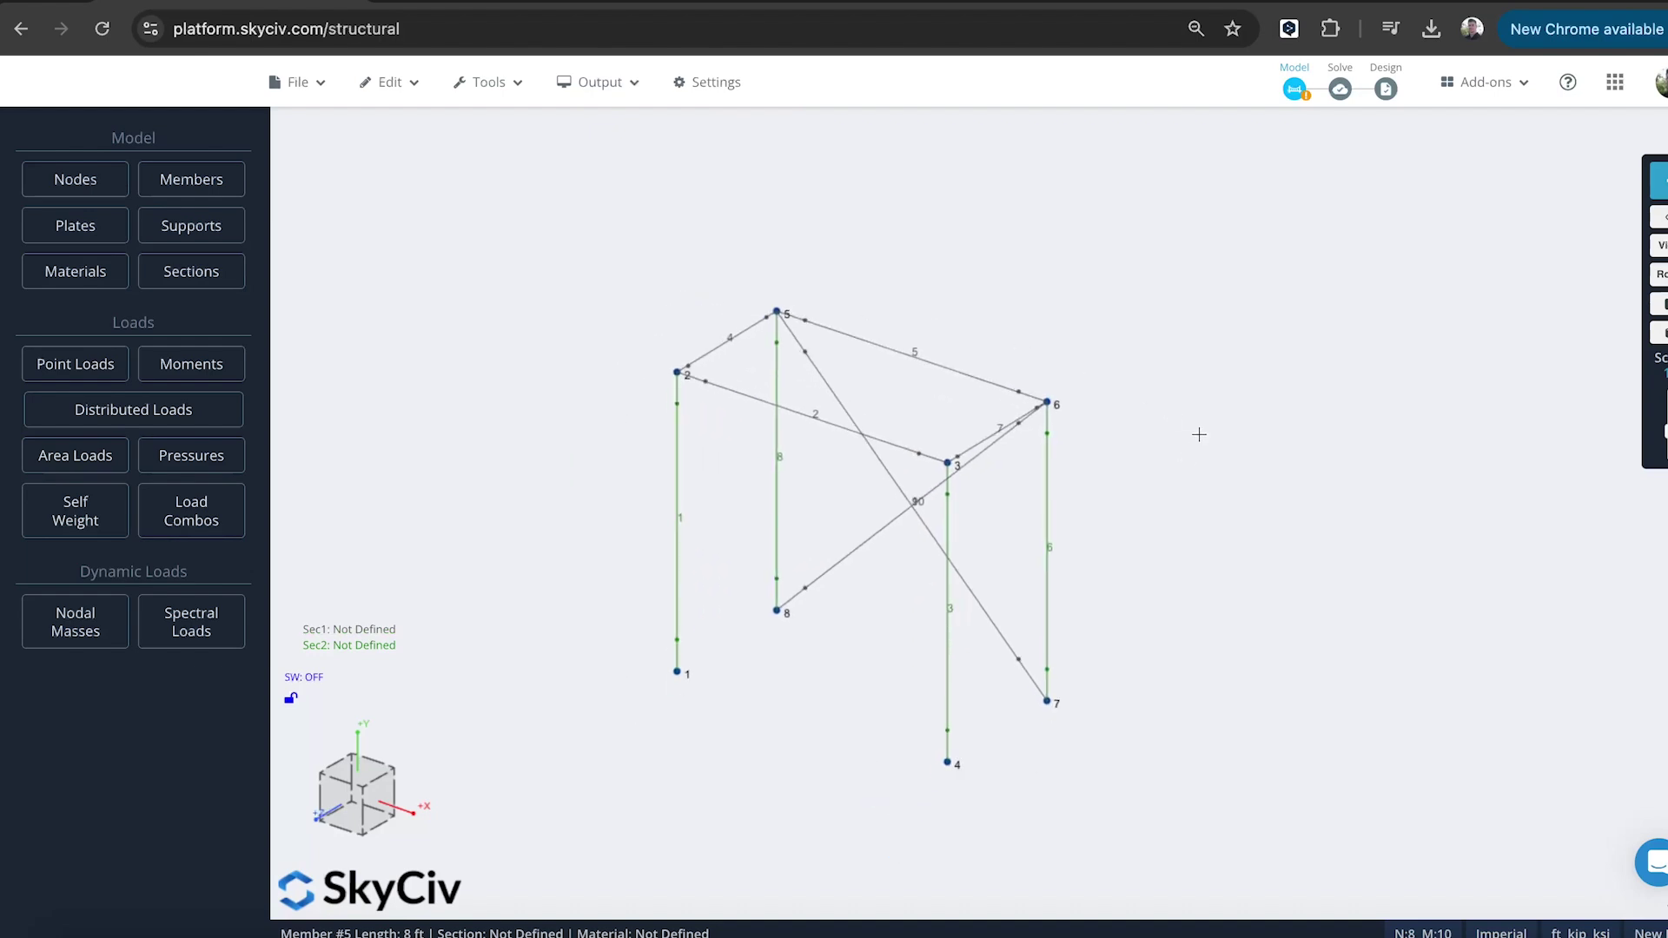
{"action": "left_click_drag", "start_coordinate": [1195, 445], "coordinate": [642, 278]}
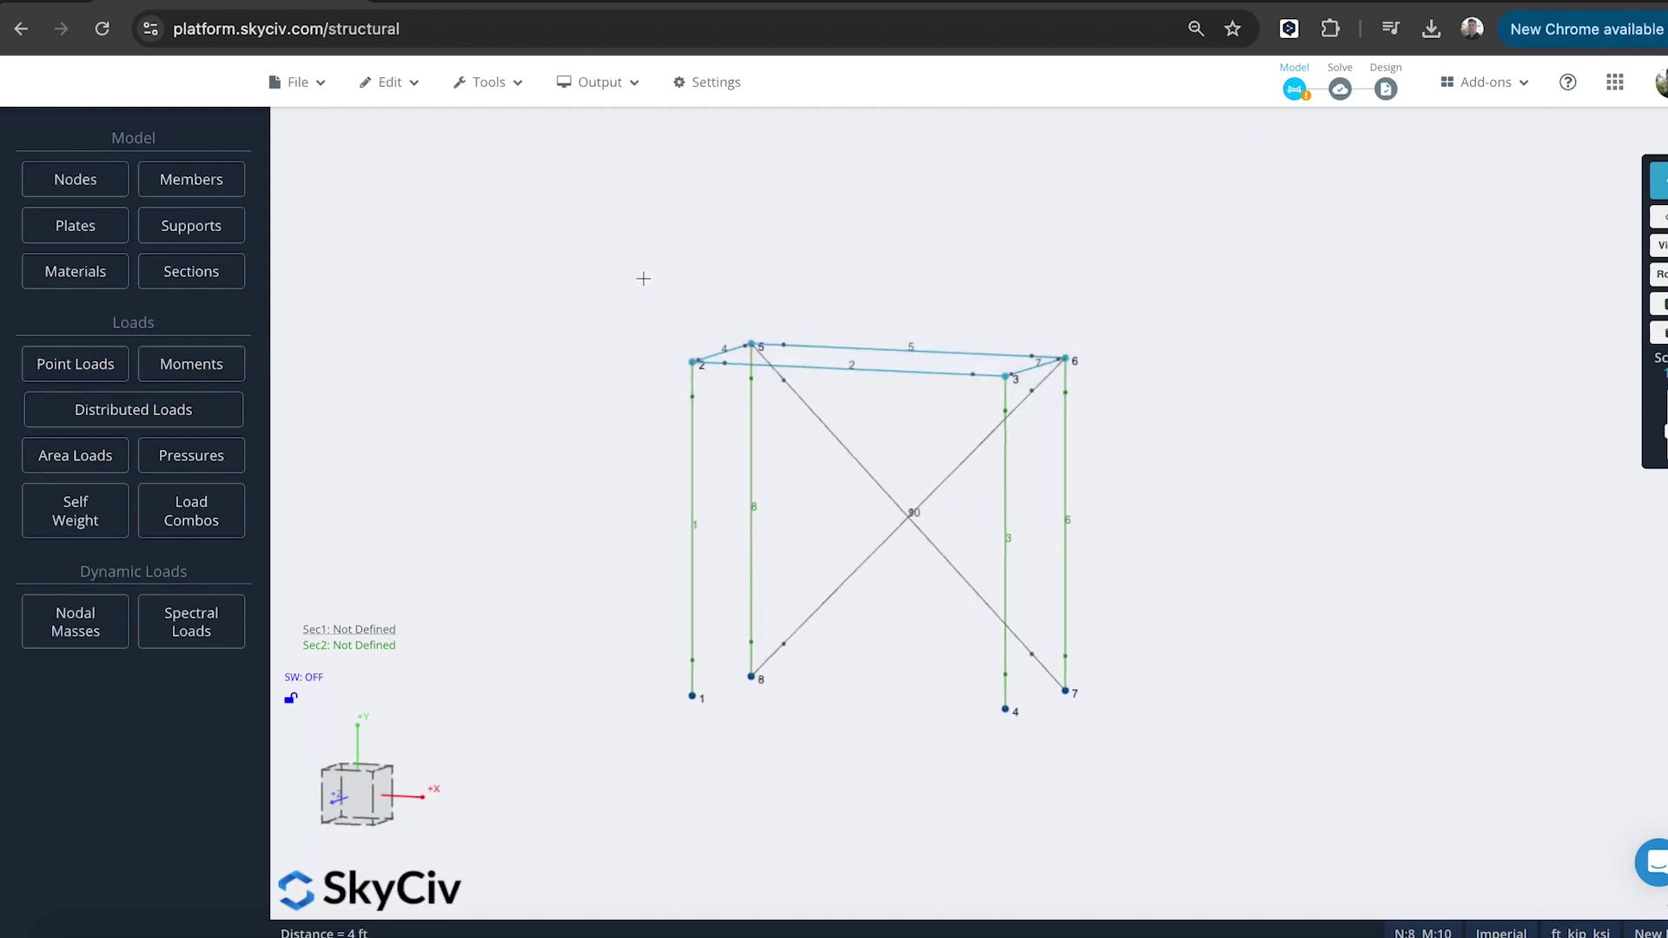
- Add Plate 1 across top nodes 2, 3, 5 and 6, then orbit to check it
{"action": "right_click", "coordinate": [1312, 294]}
{"action": "left_click", "coordinate": [1429, 406]}
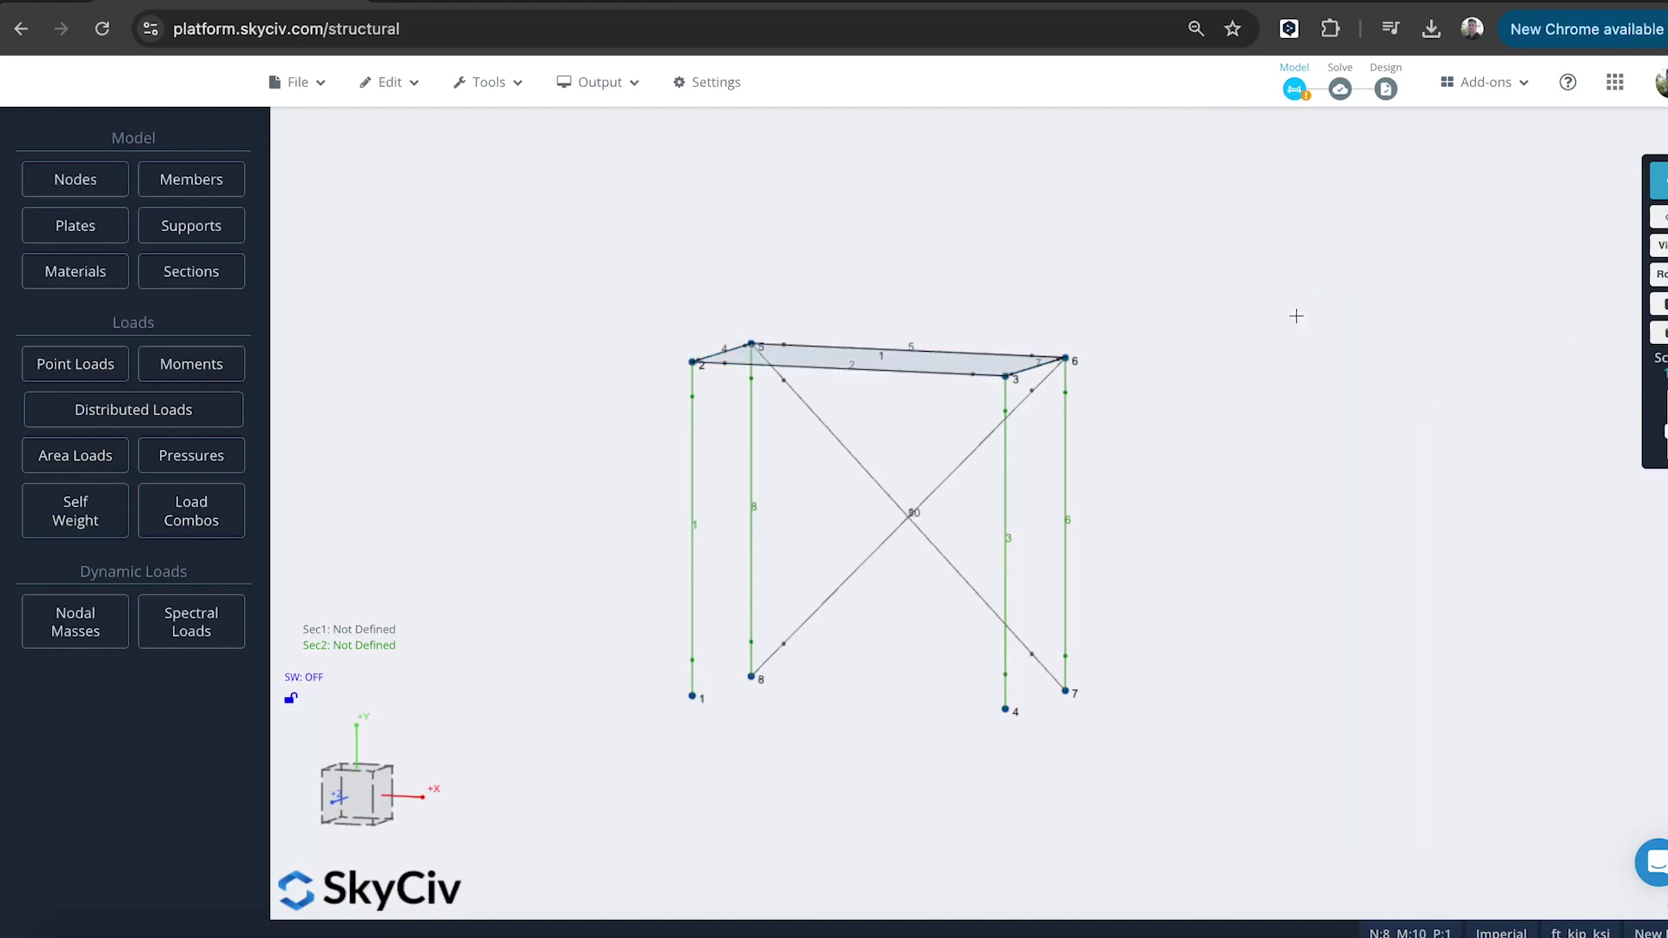
{"action": "left_click_drag", "start_coordinate": [1296, 316], "coordinate": [1135, 264]}
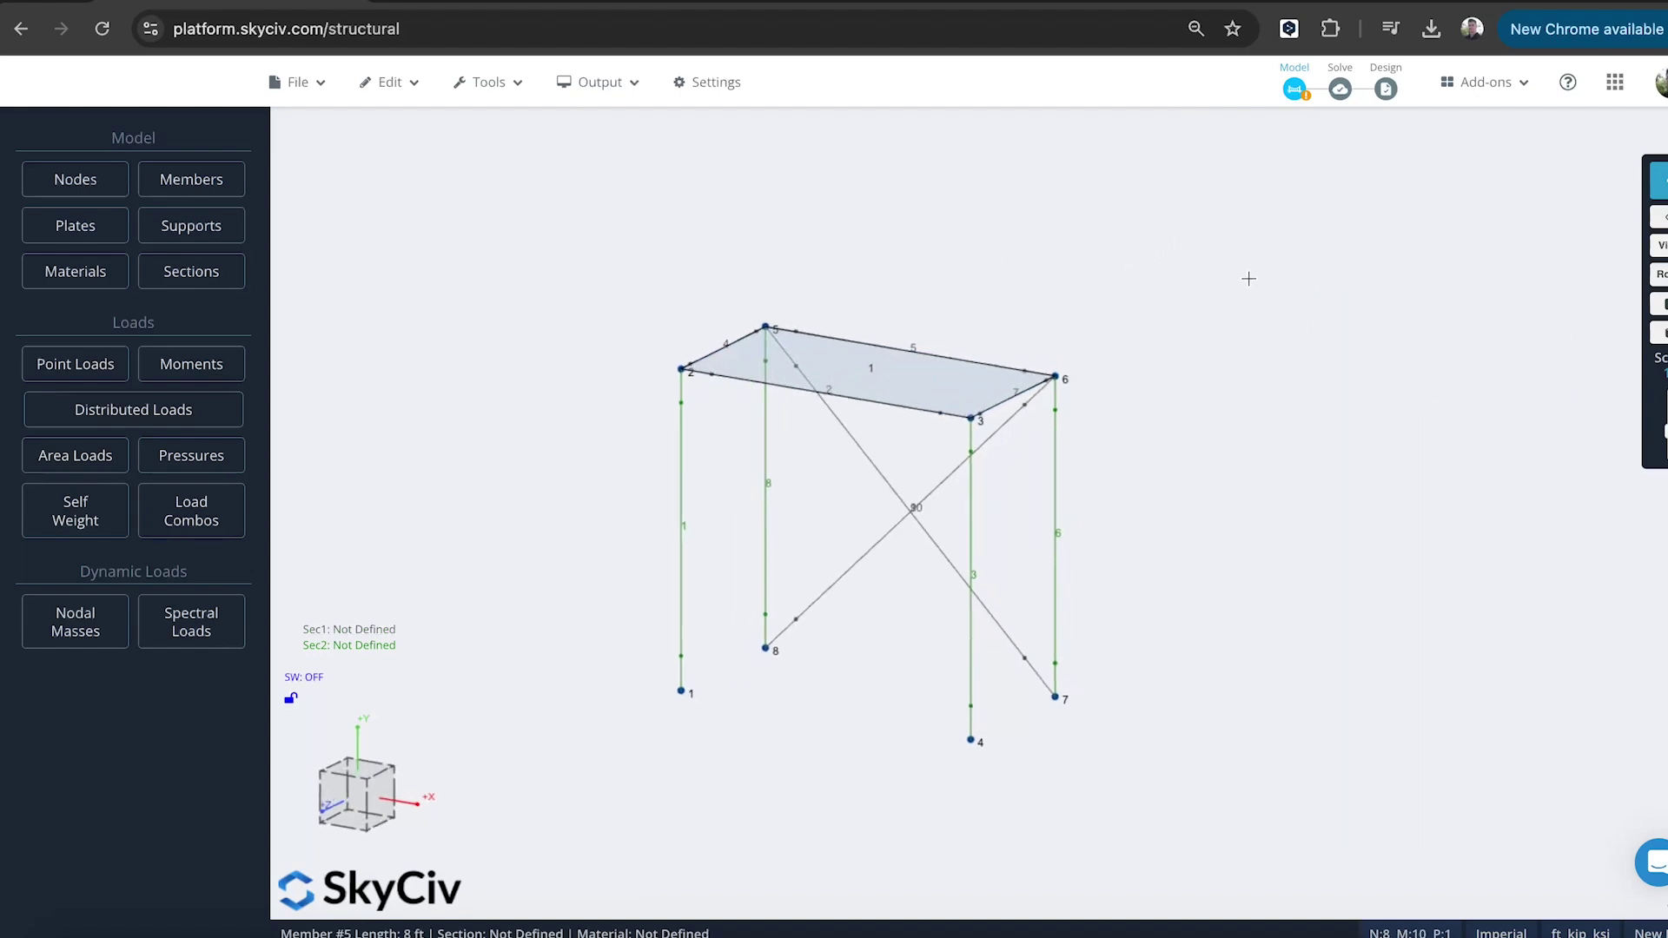
{"action": "left_click_drag", "start_coordinate": [1236, 310], "coordinate": [1195, 309]}
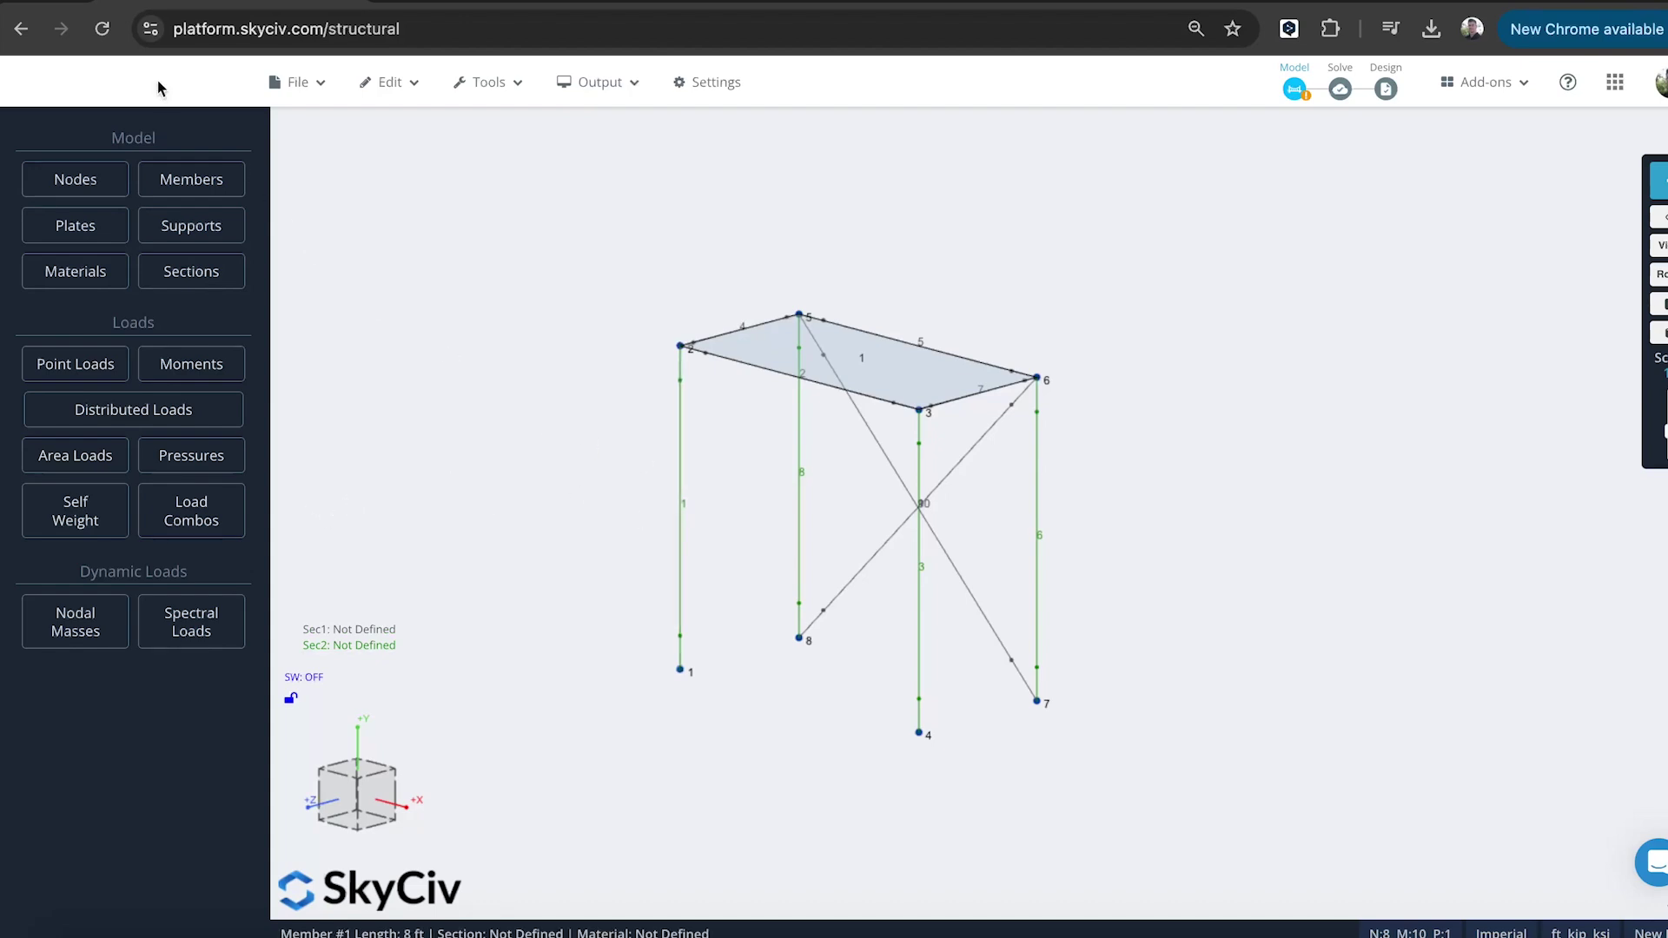
- Define Section 1 as AISC Round HSS1.900x0.120, found by searching 'HSS1.9' in database shapes
{"action": "left_click", "coordinate": [373, 633]}
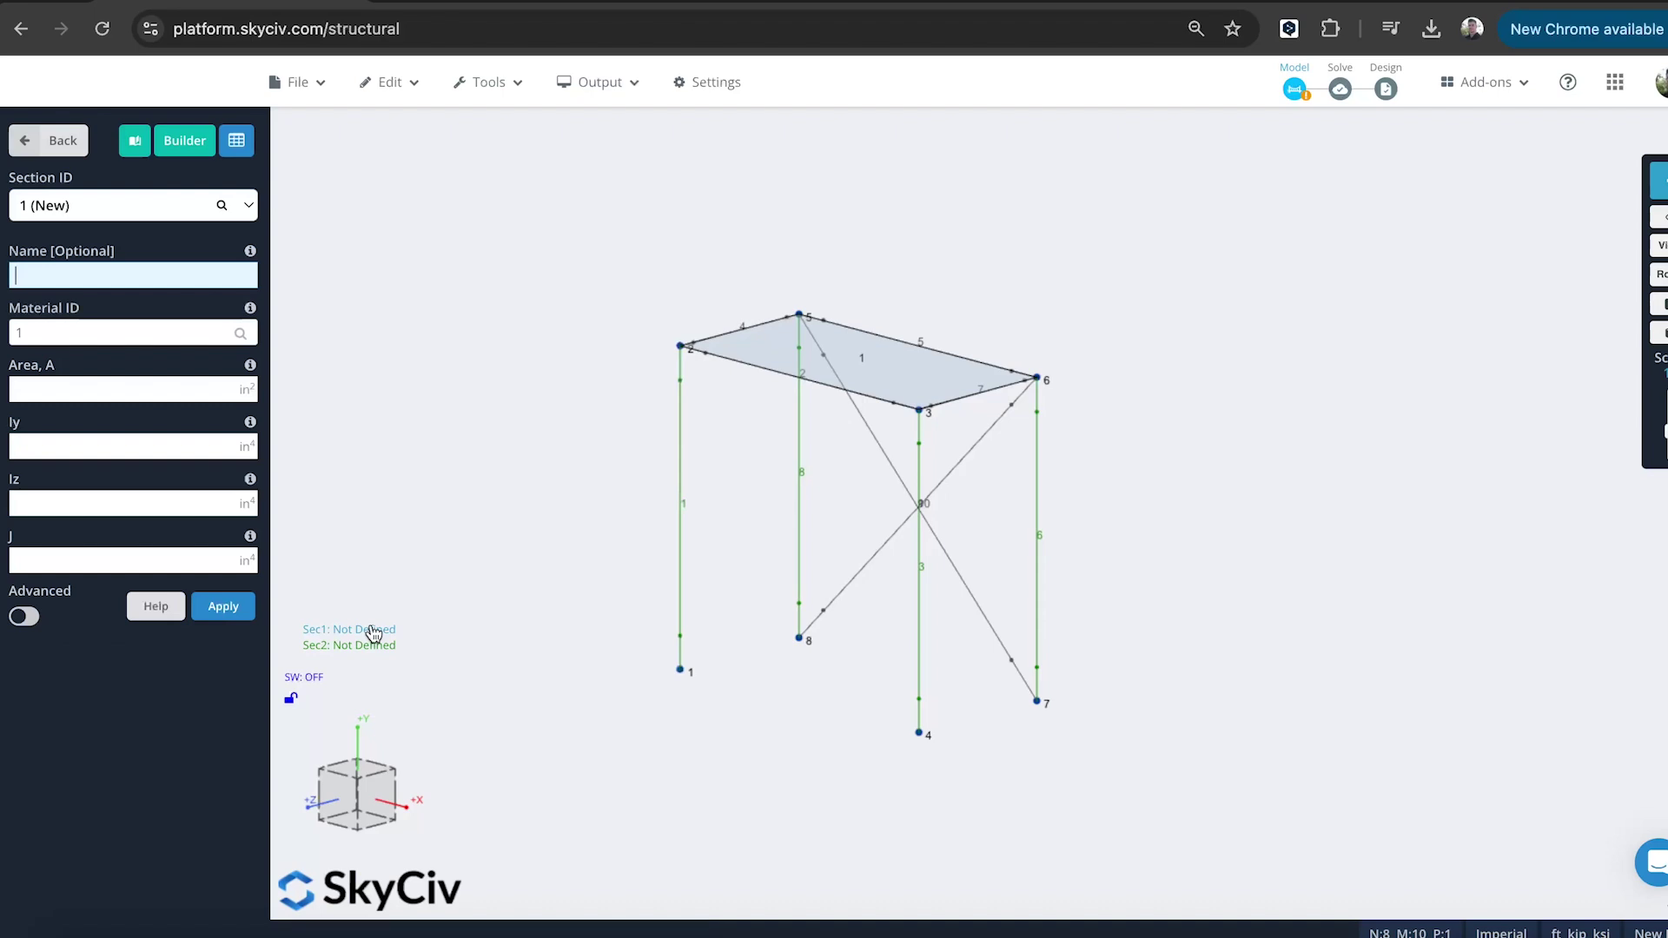
{"action": "left_click", "coordinate": [180, 146]}
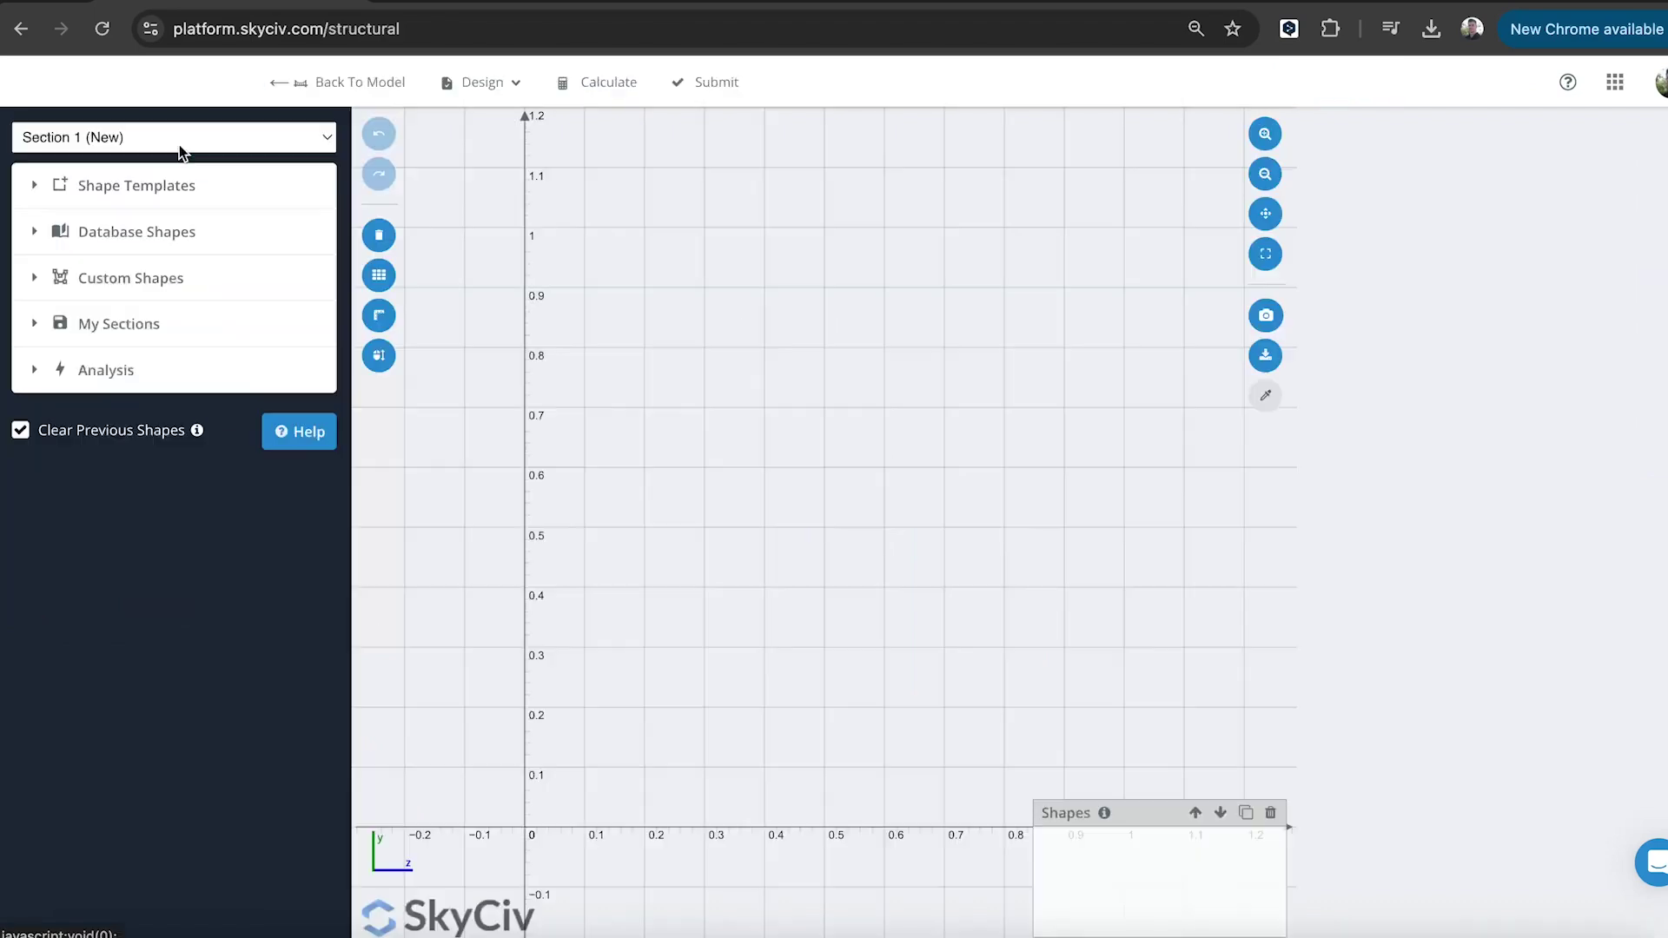
{"action": "left_click", "coordinate": [124, 231]}
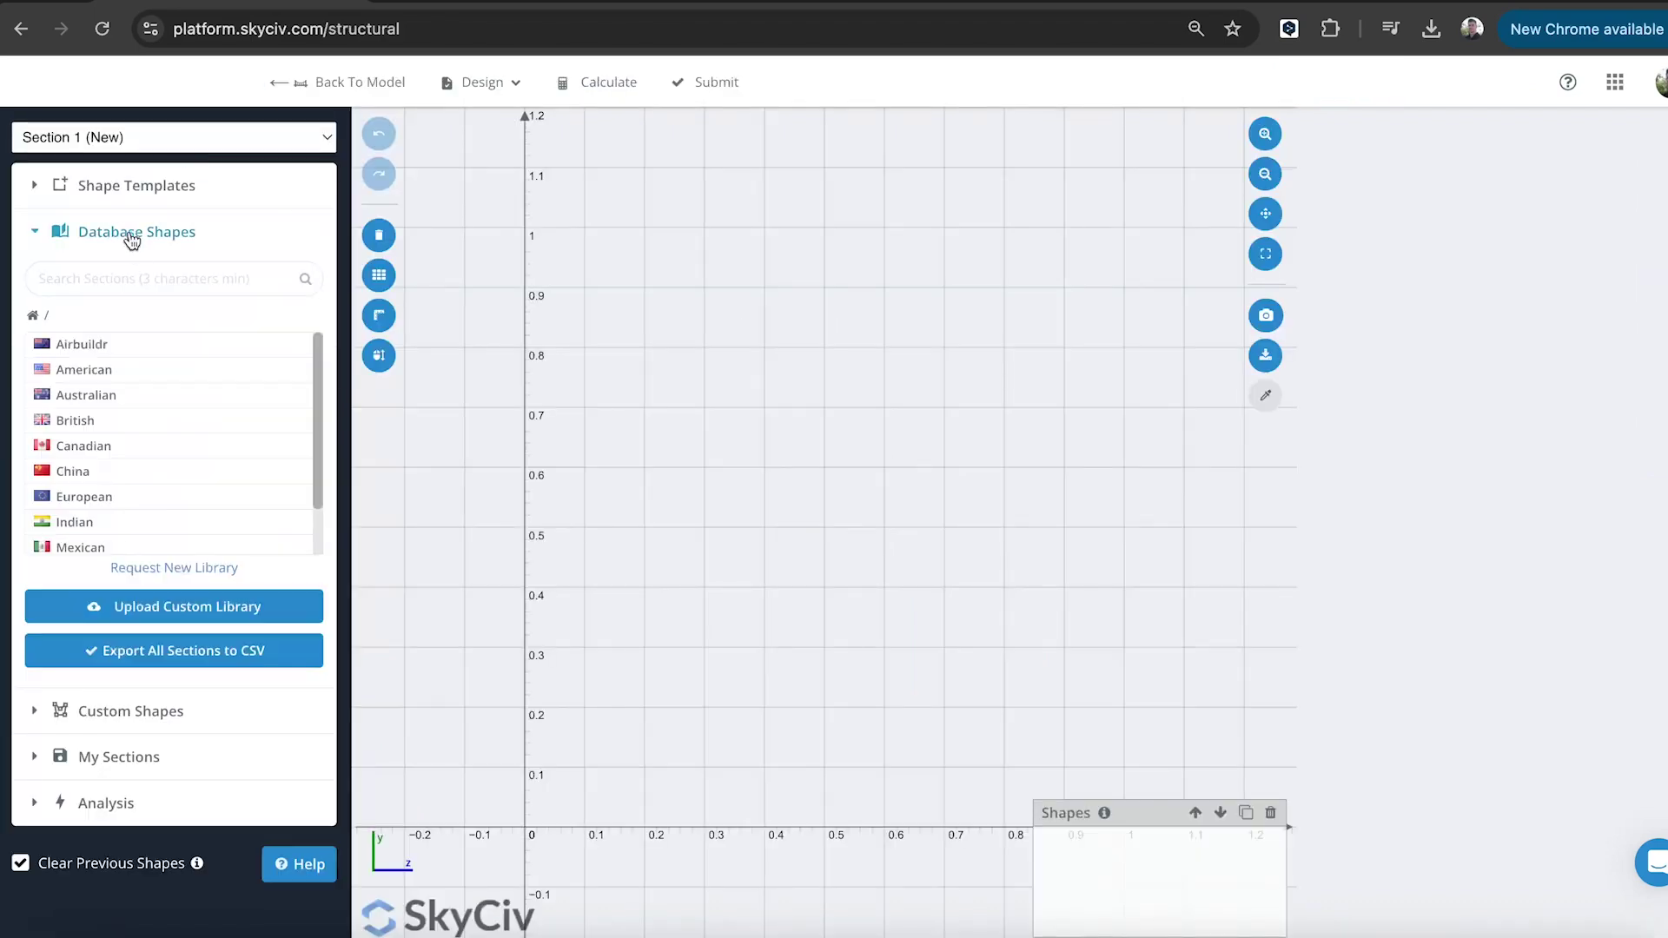
{"action": "left_click", "coordinate": [104, 371]}
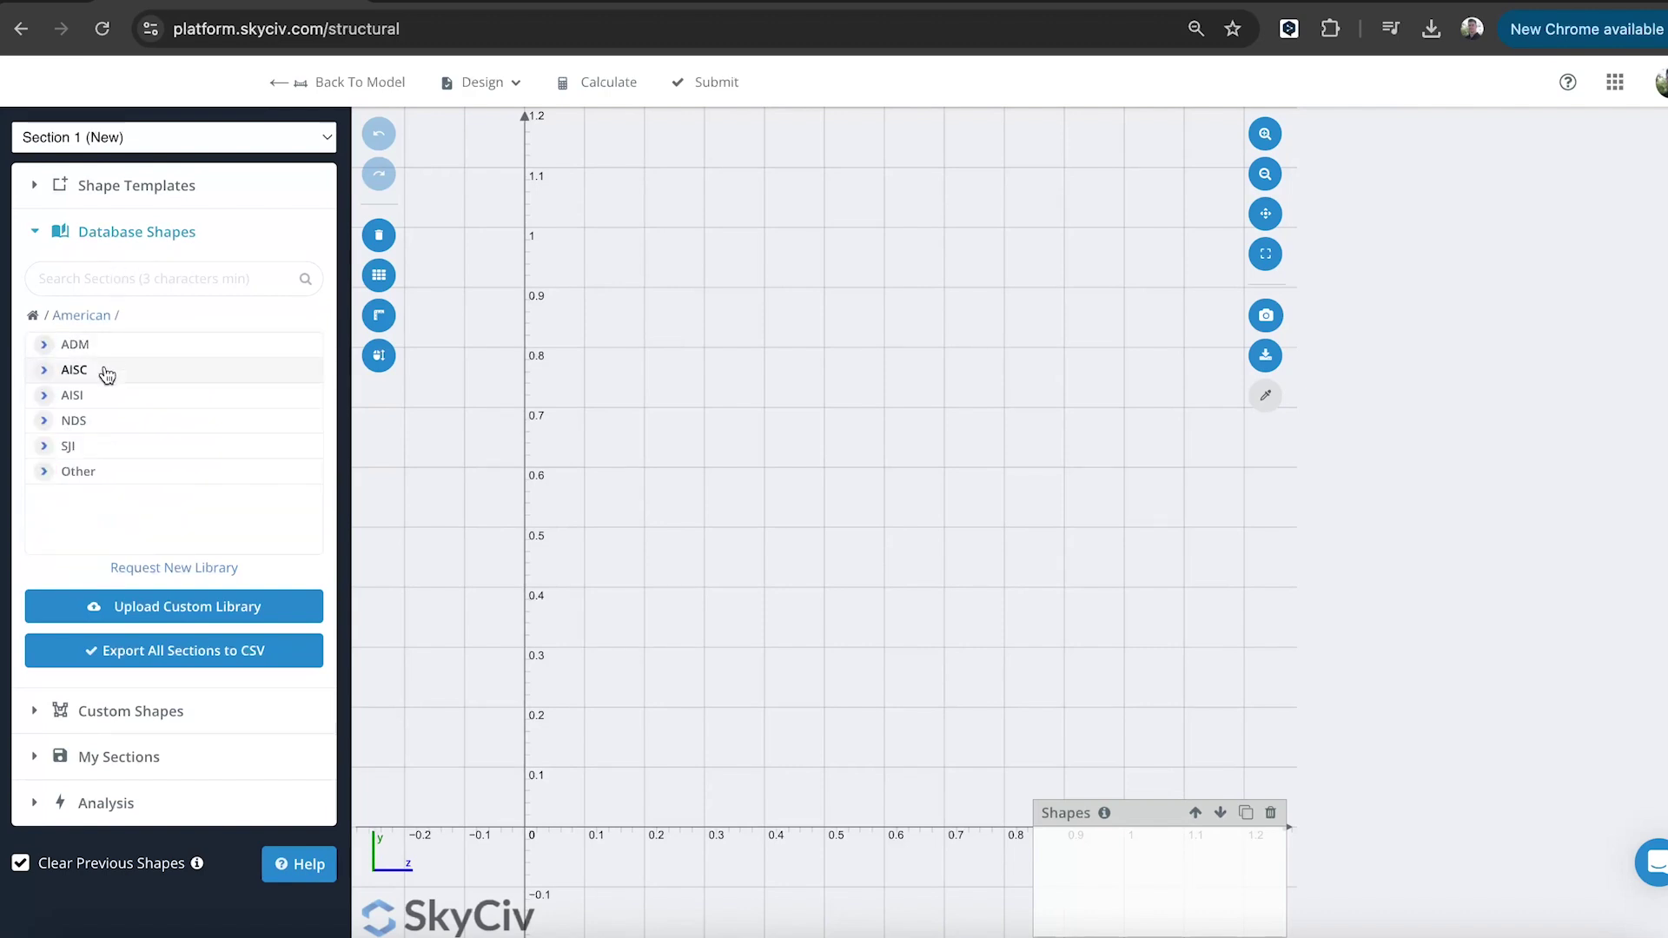
{"action": "left_click", "coordinate": [104, 372]}
{"action": "scroll", "coordinate": [174, 417], "scroll_direction": "down", "scroll_amount": 5}
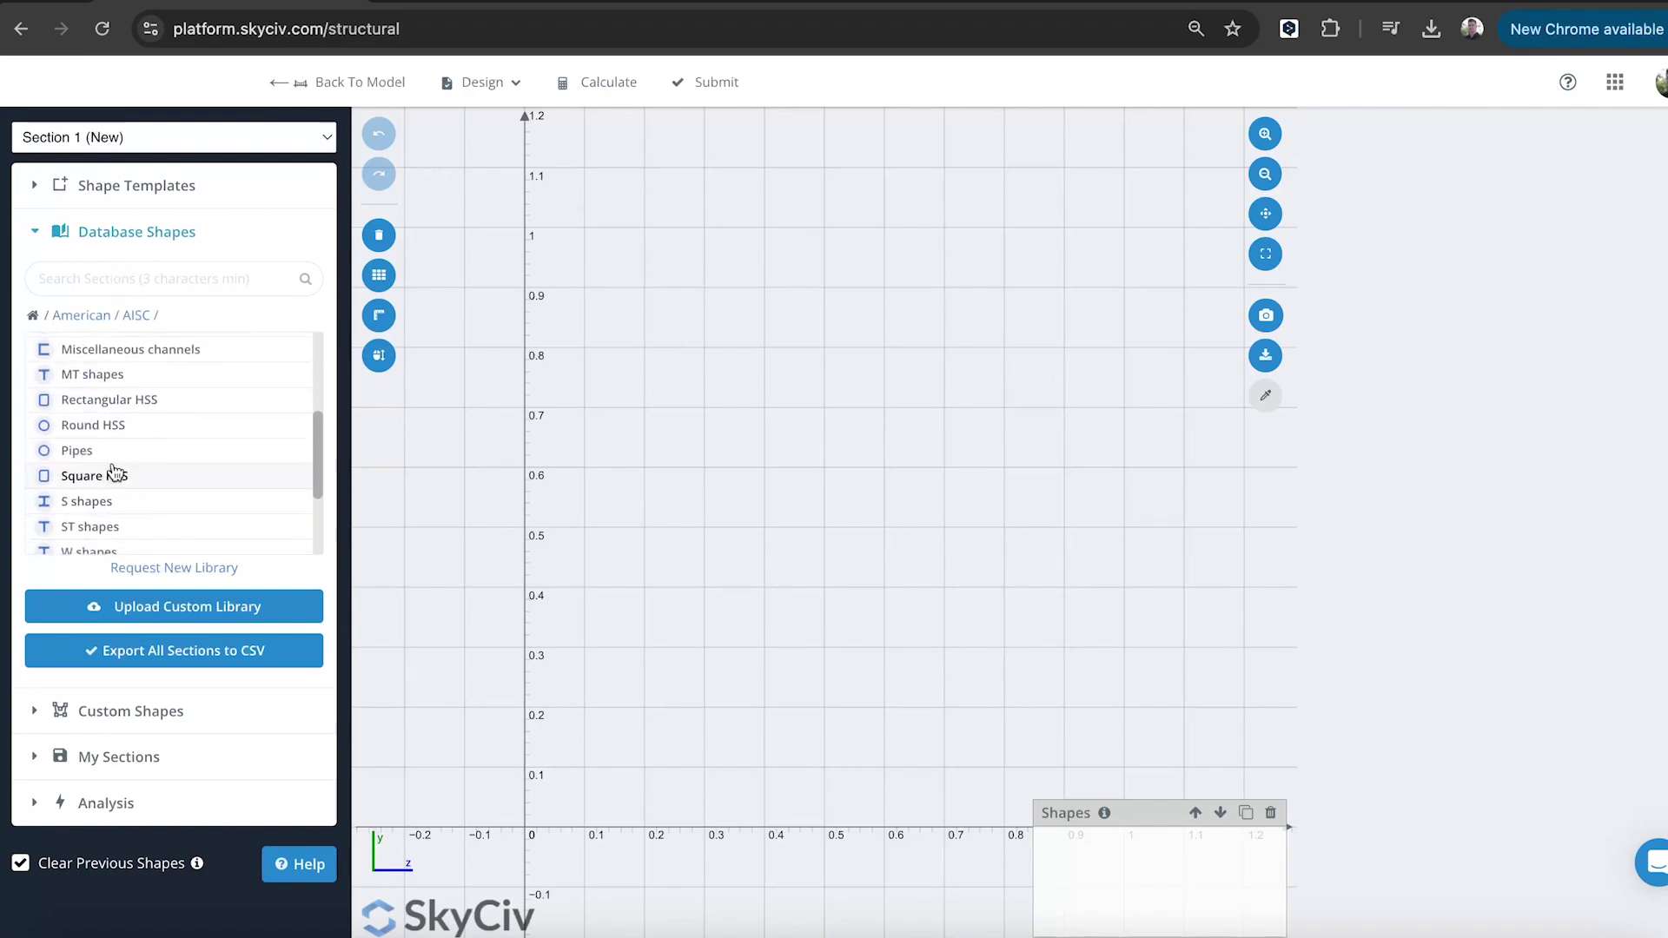
{"action": "left_click", "coordinate": [112, 427]}
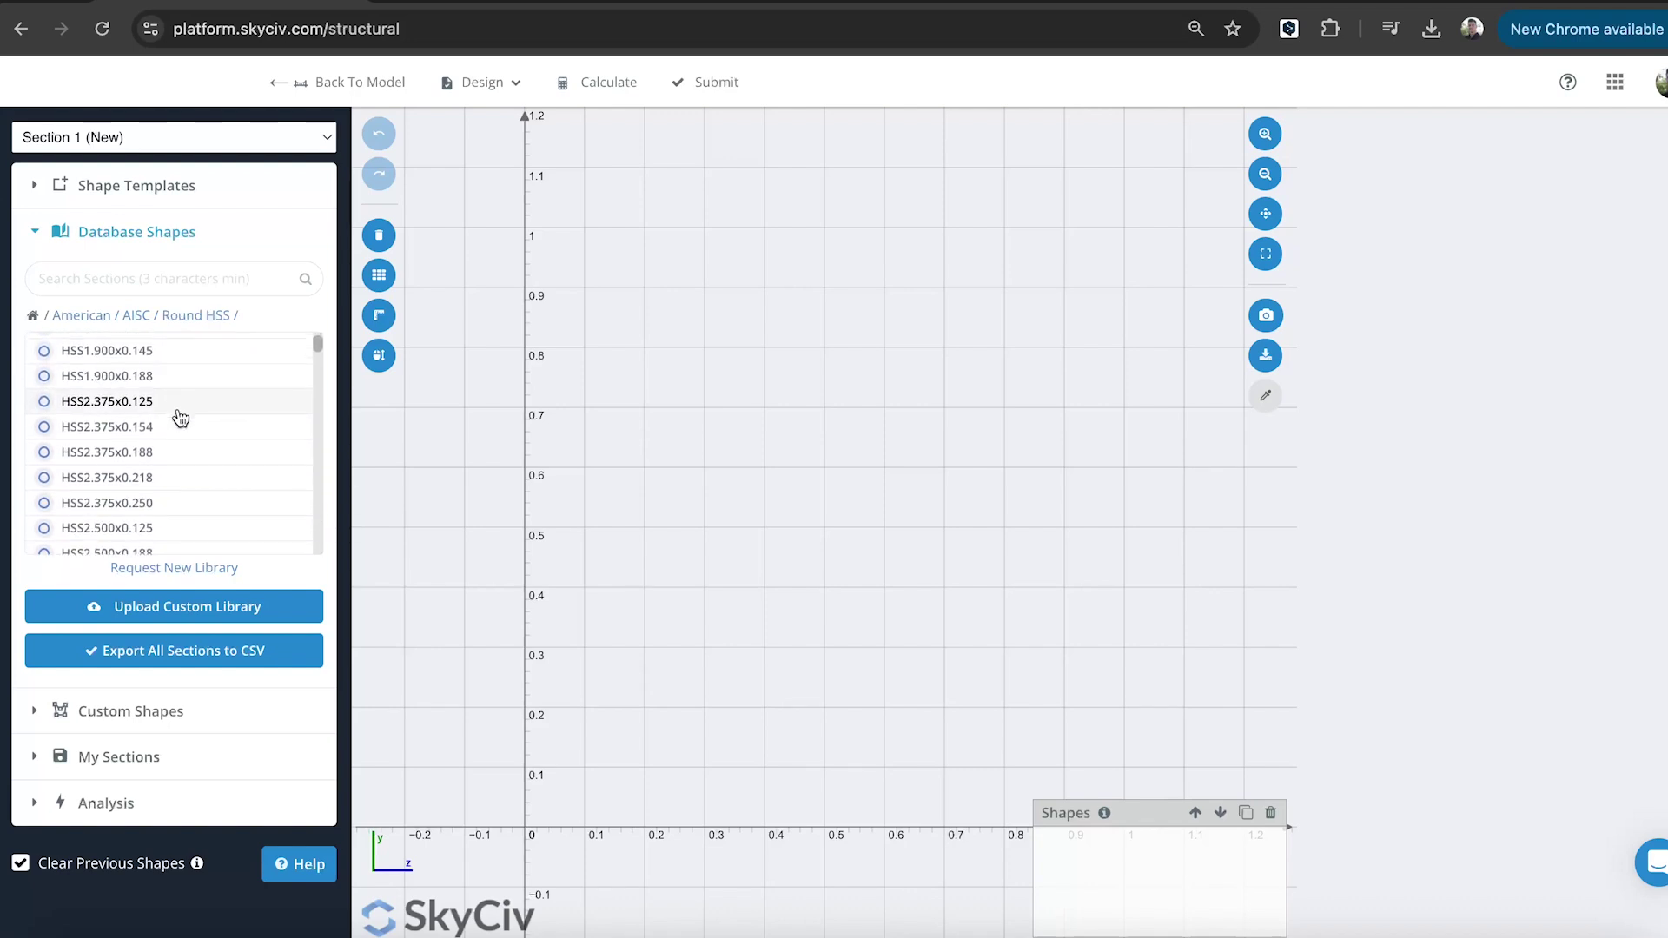
{"action": "scroll", "coordinate": [180, 418], "scroll_direction": "down", "scroll_amount": 1}
{"action": "scroll", "coordinate": [180, 419], "scroll_direction": "up", "scroll_amount": 1}
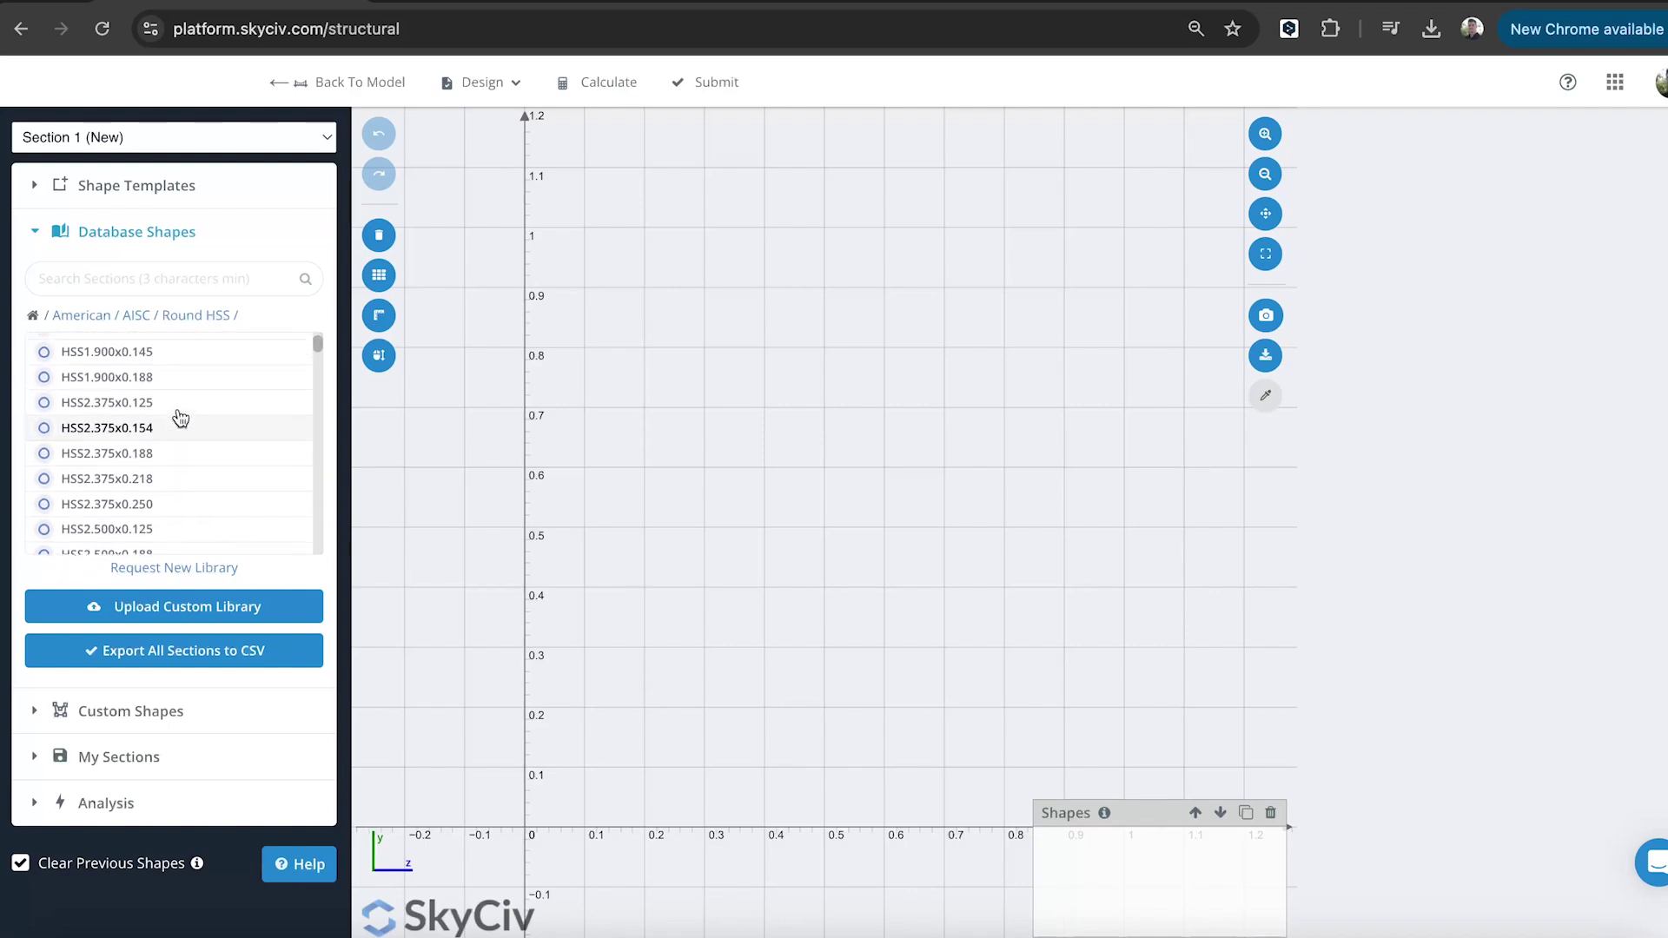
{"action": "left_click", "coordinate": [111, 274]}
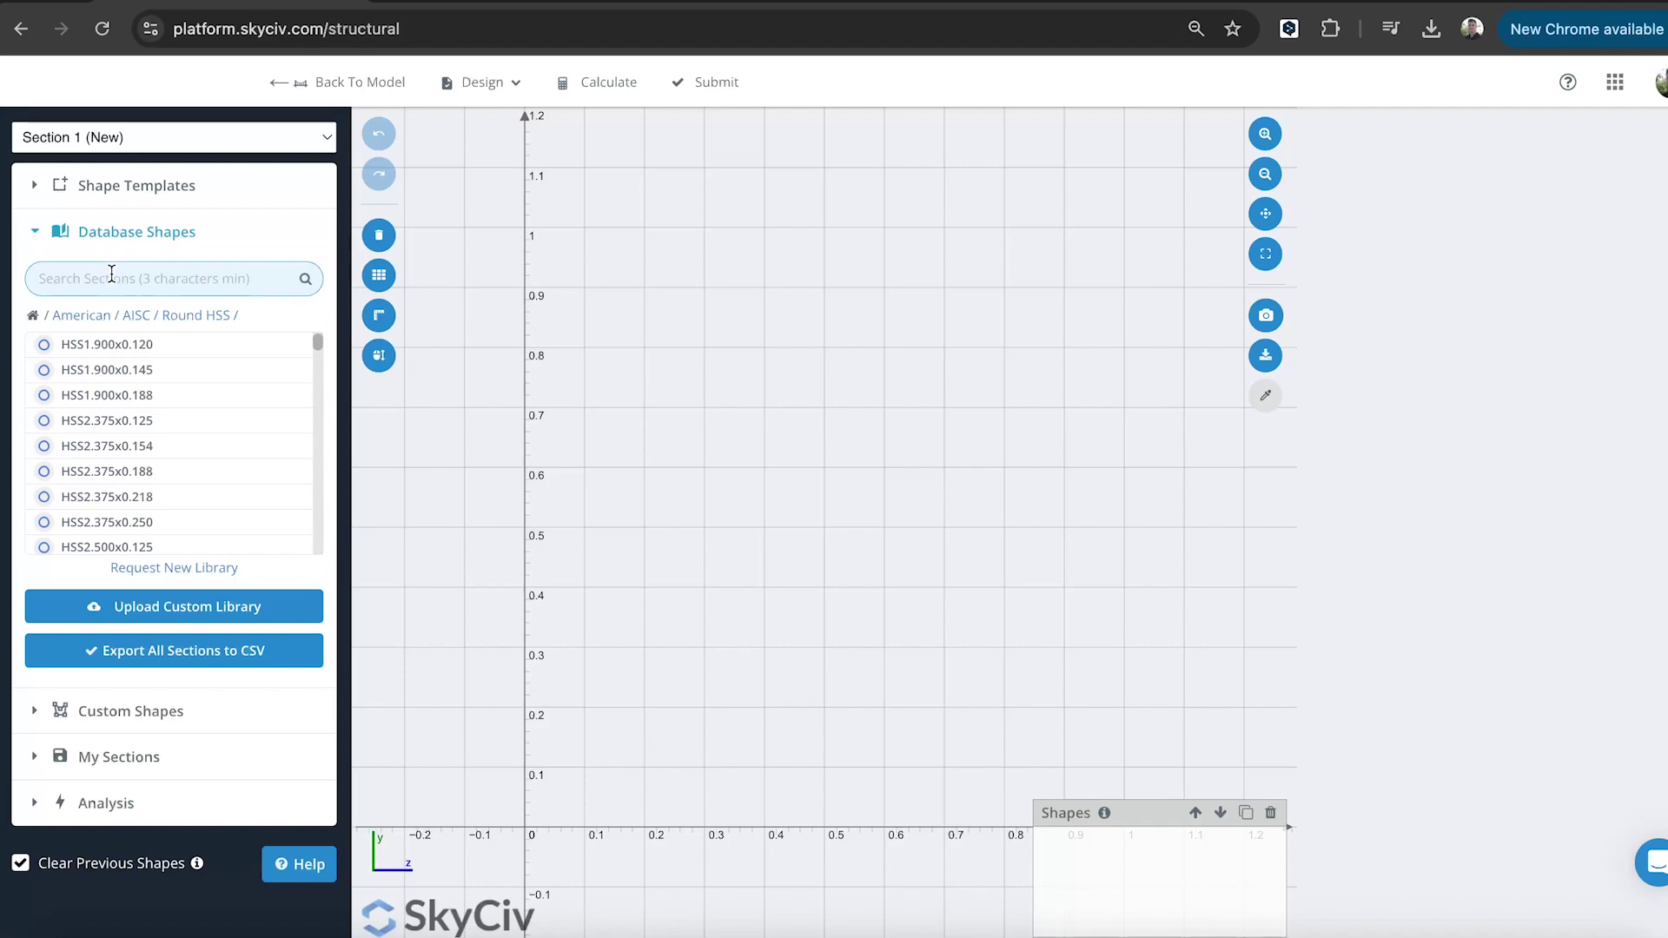
{"action": "type", "text": "HSS1.9"}
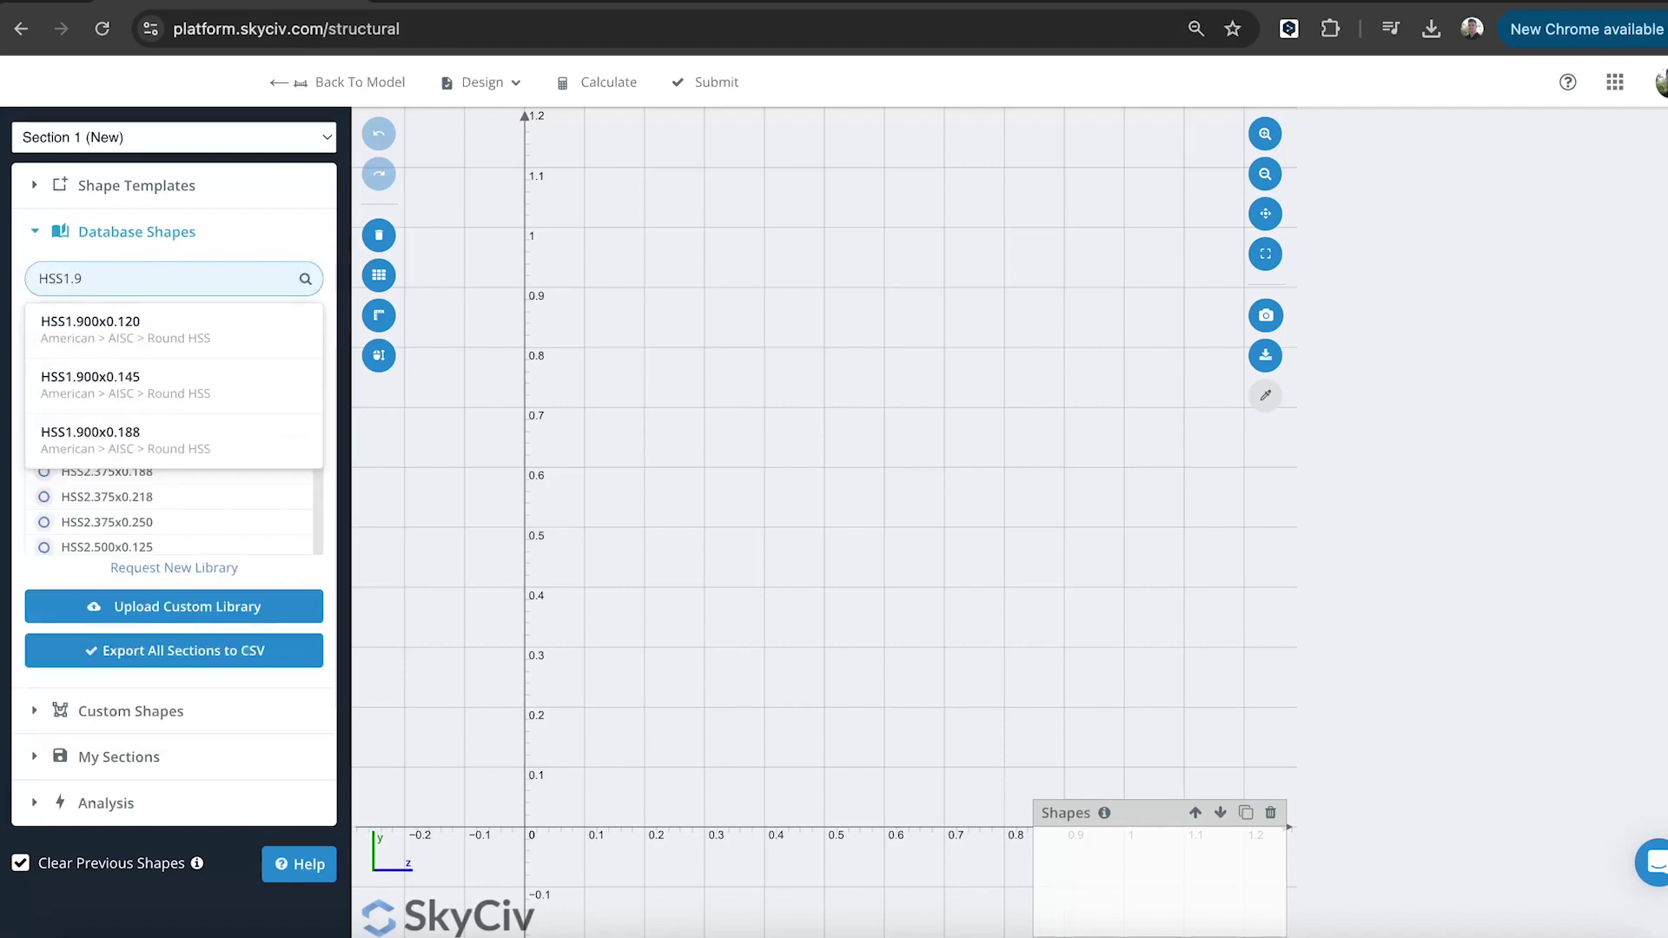
{"action": "left_click", "coordinate": [158, 332]}
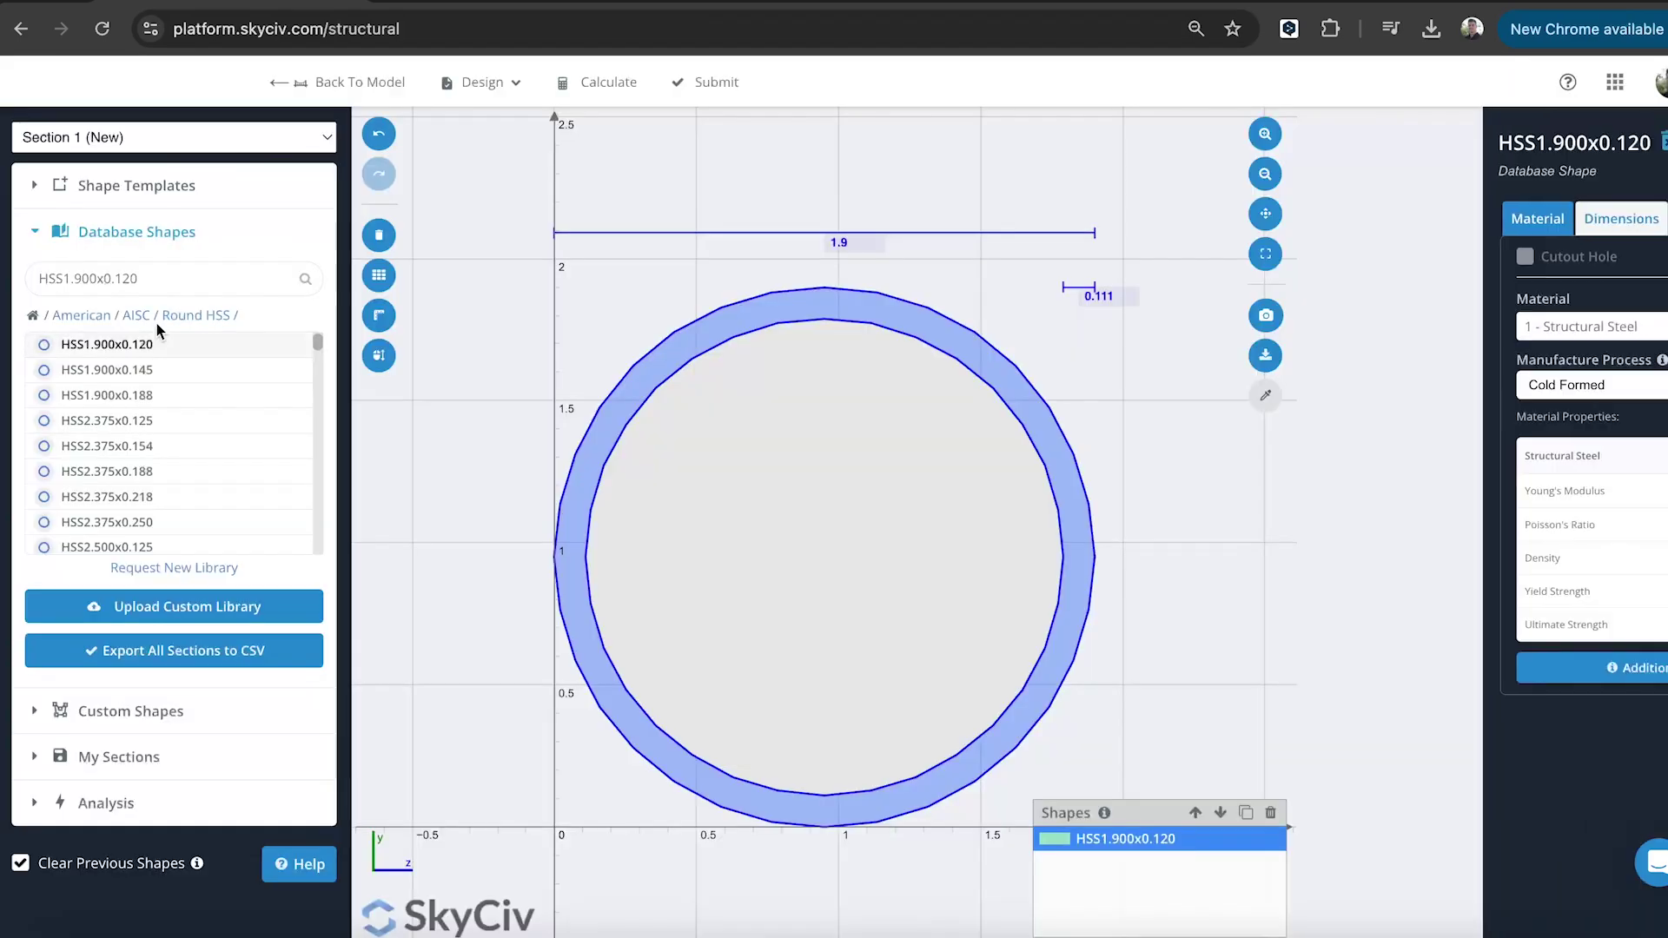
{"action": "left_click", "coordinate": [716, 80]}
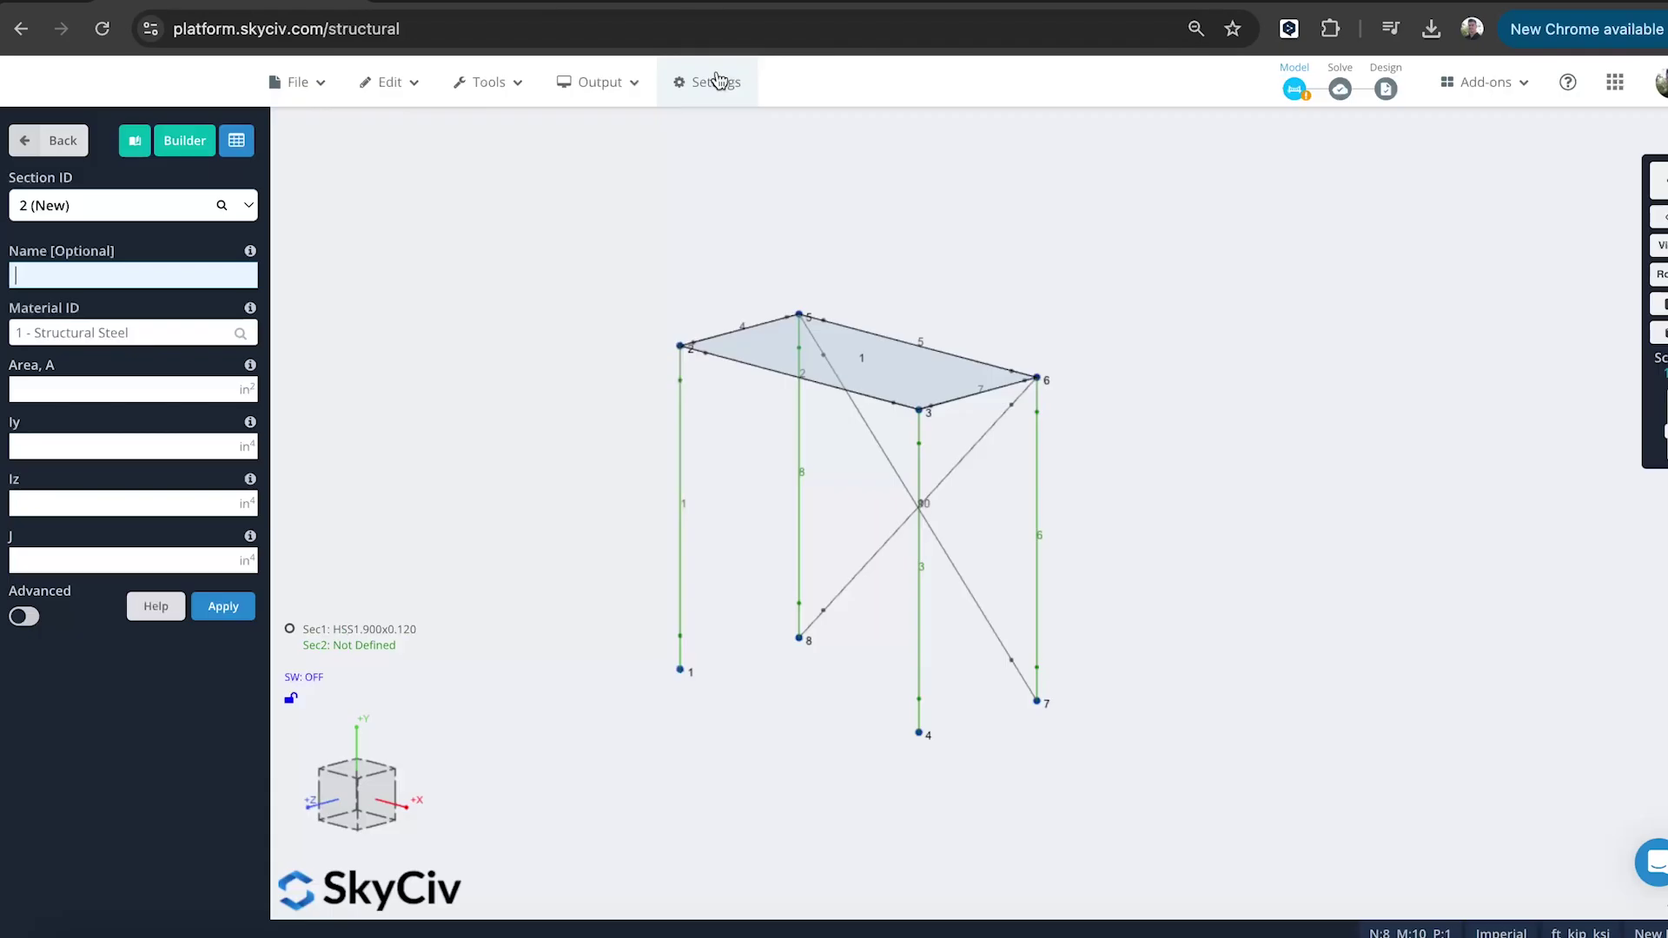
- Define Section 2 as AISC Round HSS1.900x0.188 from the database shapes
{"action": "mouse_move", "coordinate": [607, 466]}
{"action": "left_mouse_down"}
{"action": "mouse_move", "coordinate": [555, 446]}
{"action": "mouse_move", "coordinate": [607, 444]}
{"action": "left_mouse_up"}
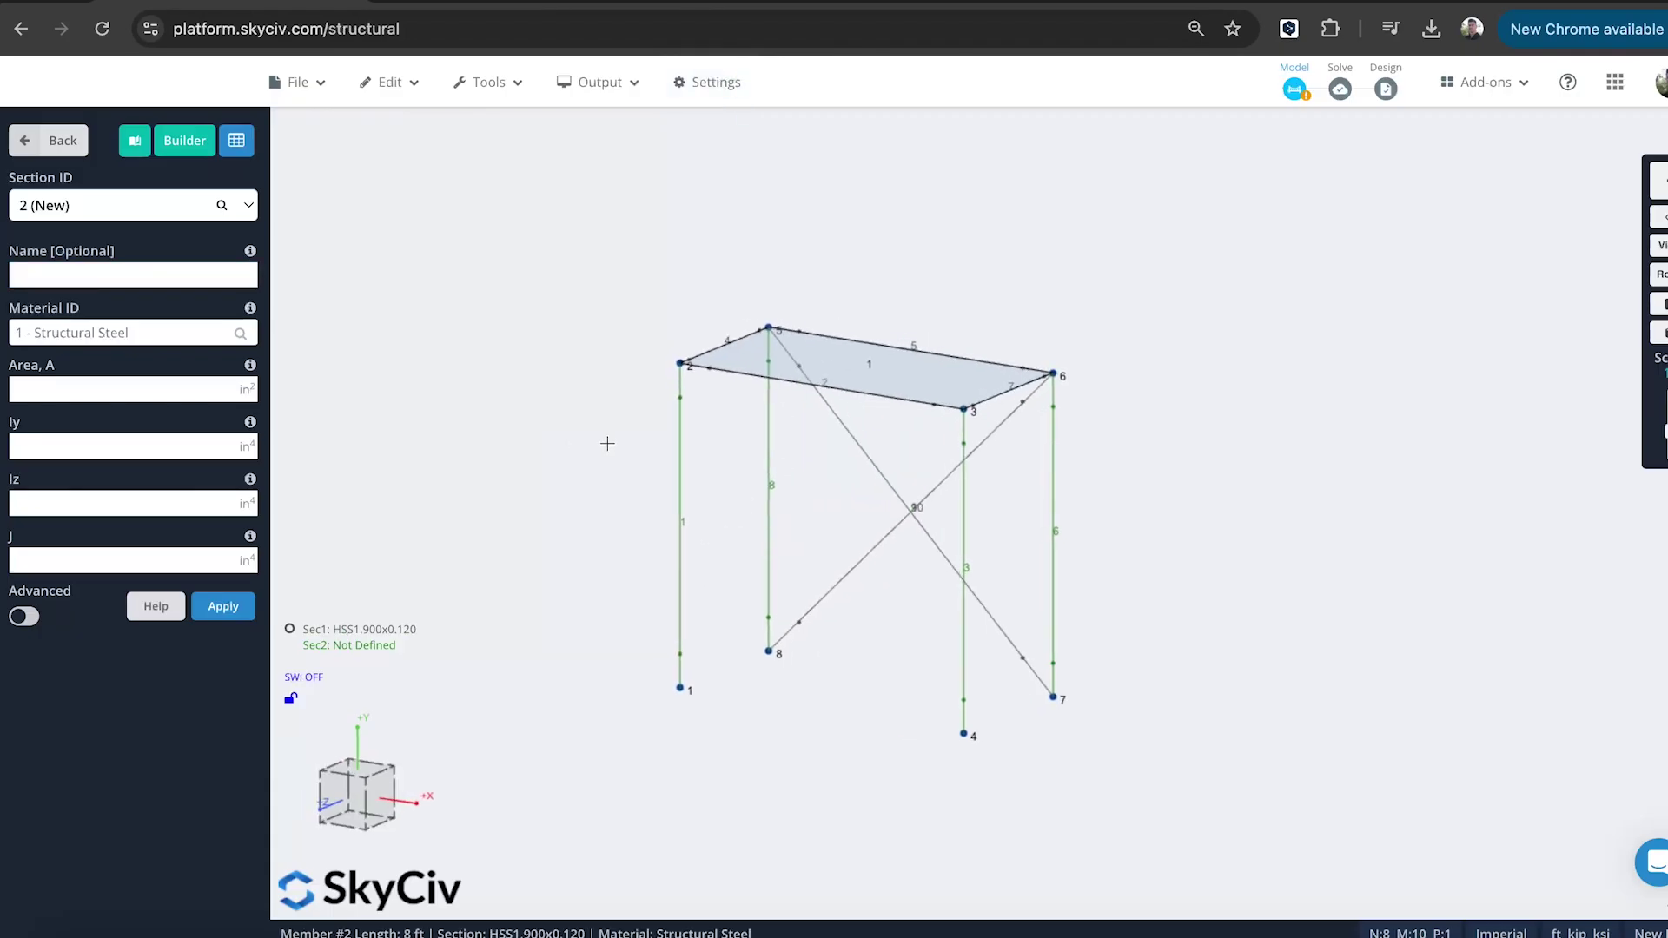
{"action": "left_click", "coordinate": [346, 650]}
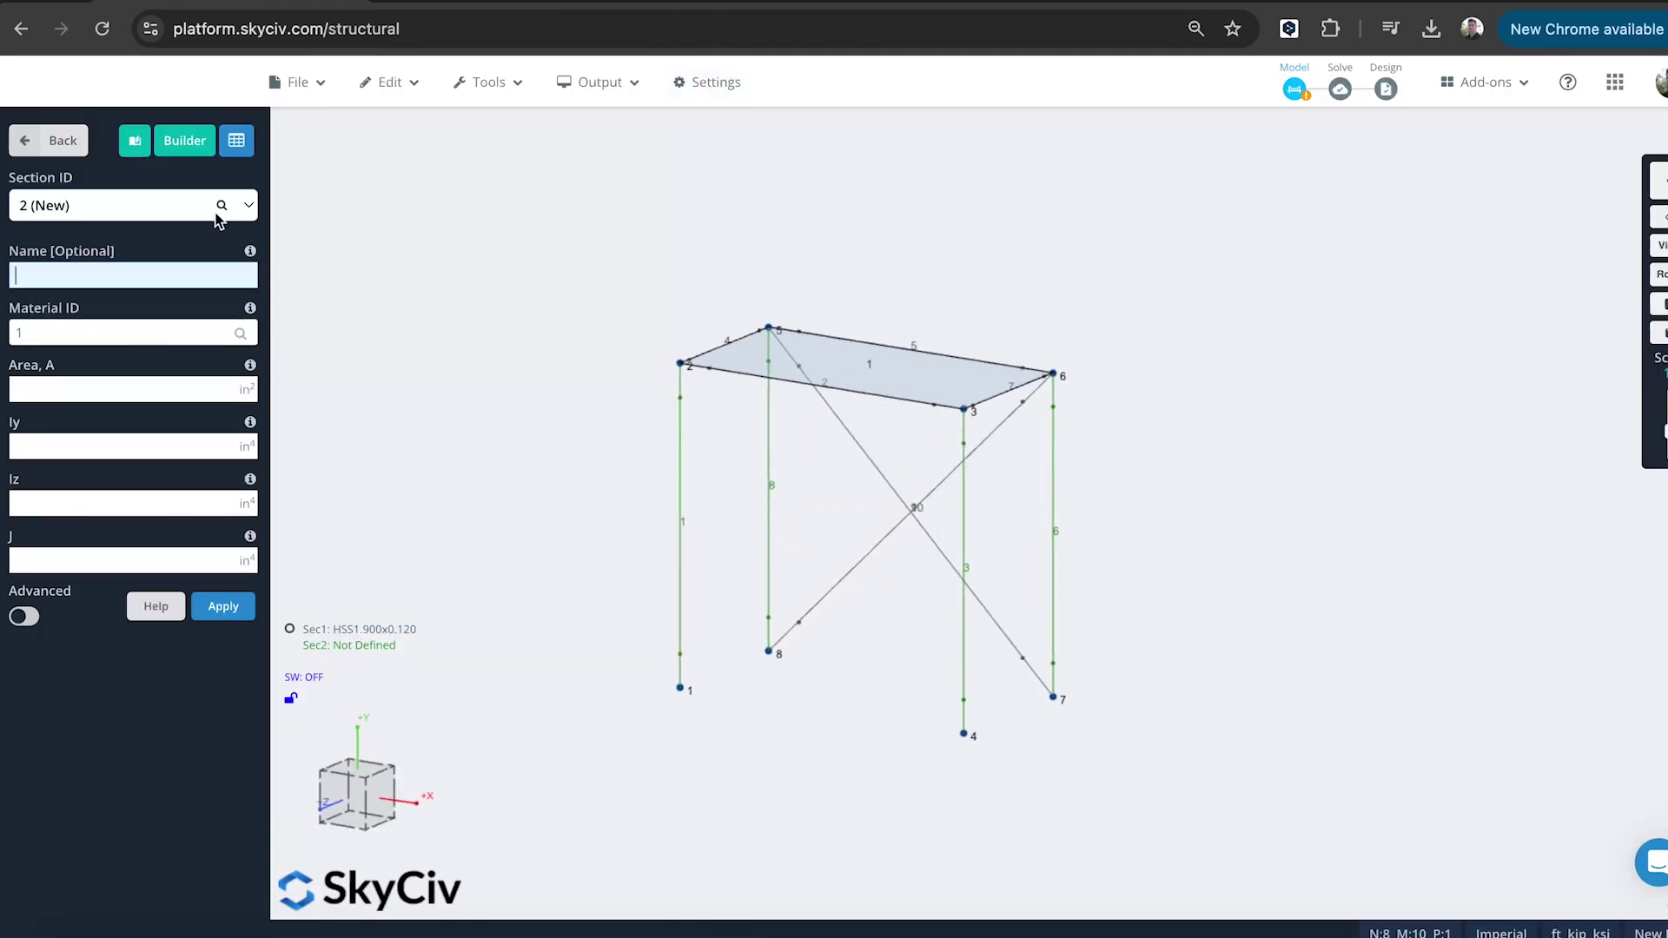
{"action": "left_click", "coordinate": [183, 143]}
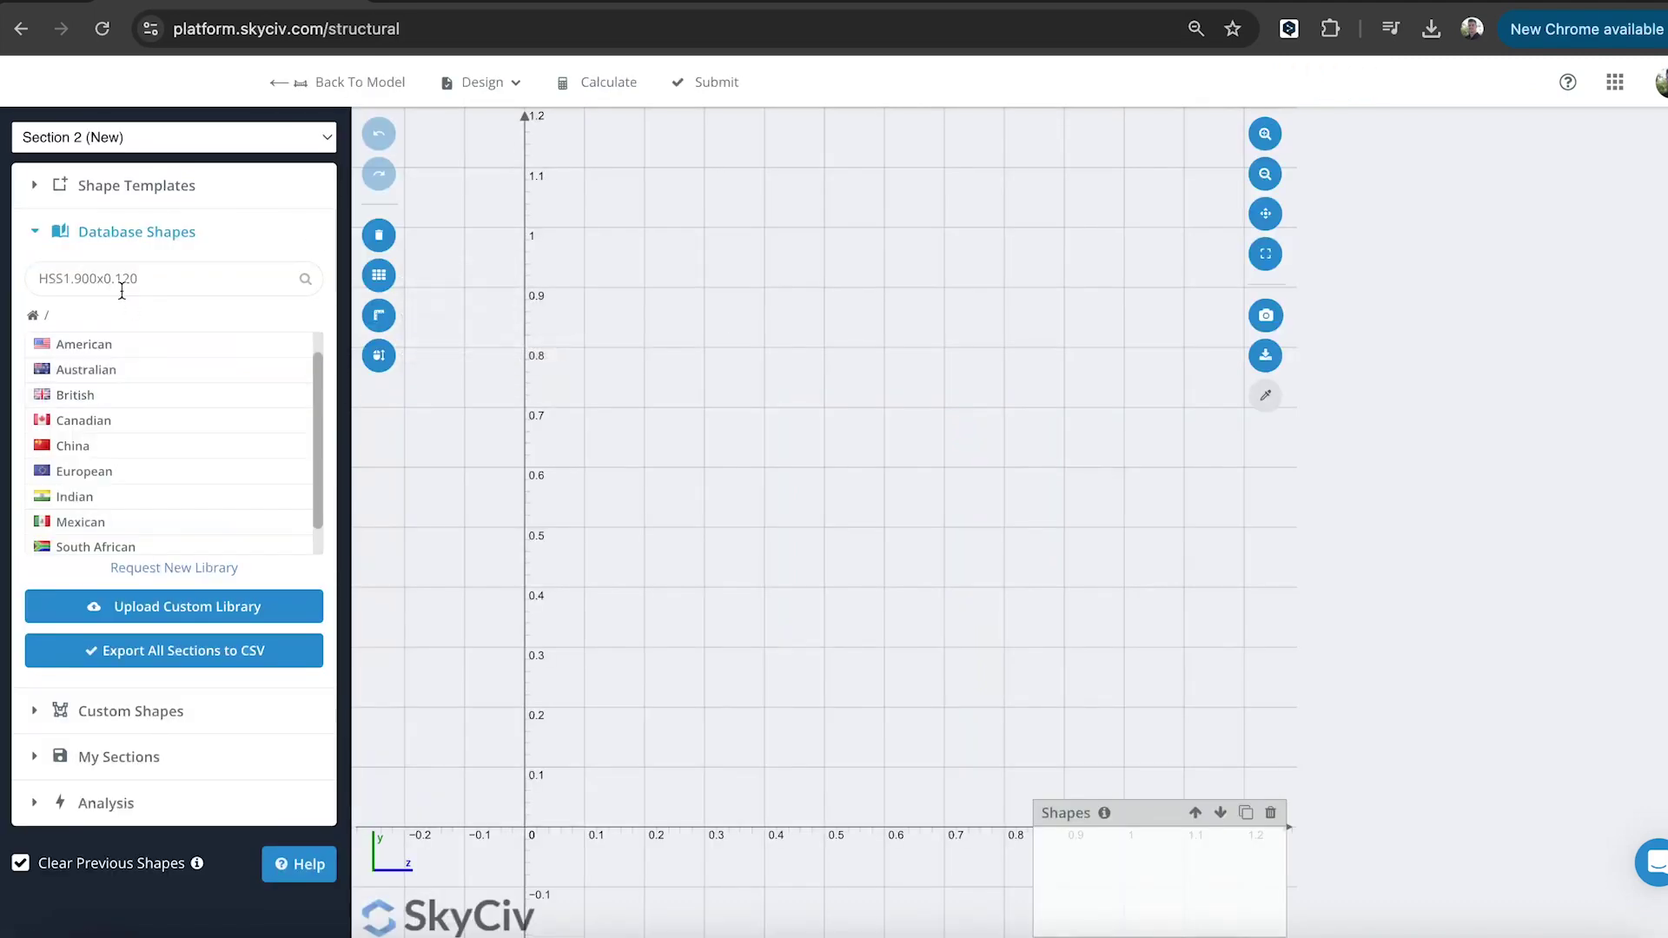
{"action": "left_click", "coordinate": [146, 278]}
{"action": "key", "text": "BackSpace"}
{"action": "key", "text": "BackSpace"}
{"action": "key", "text": "BackSpace"}
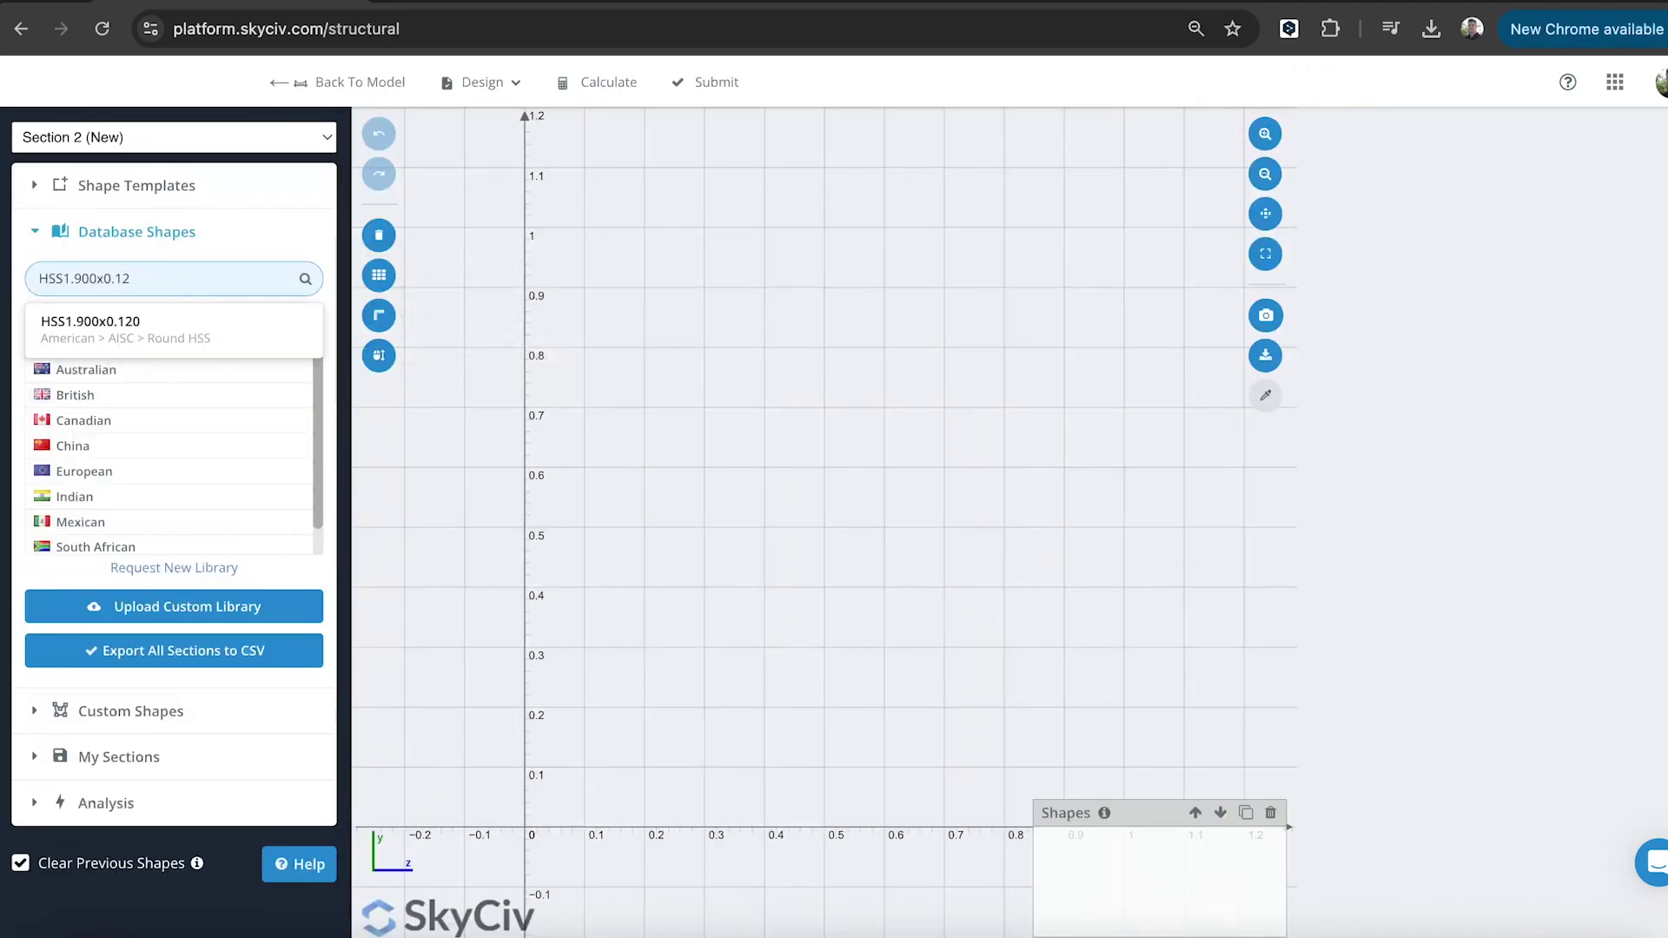
{"action": "type", "text": "88"}
{"action": "left_click", "coordinate": [177, 328]}
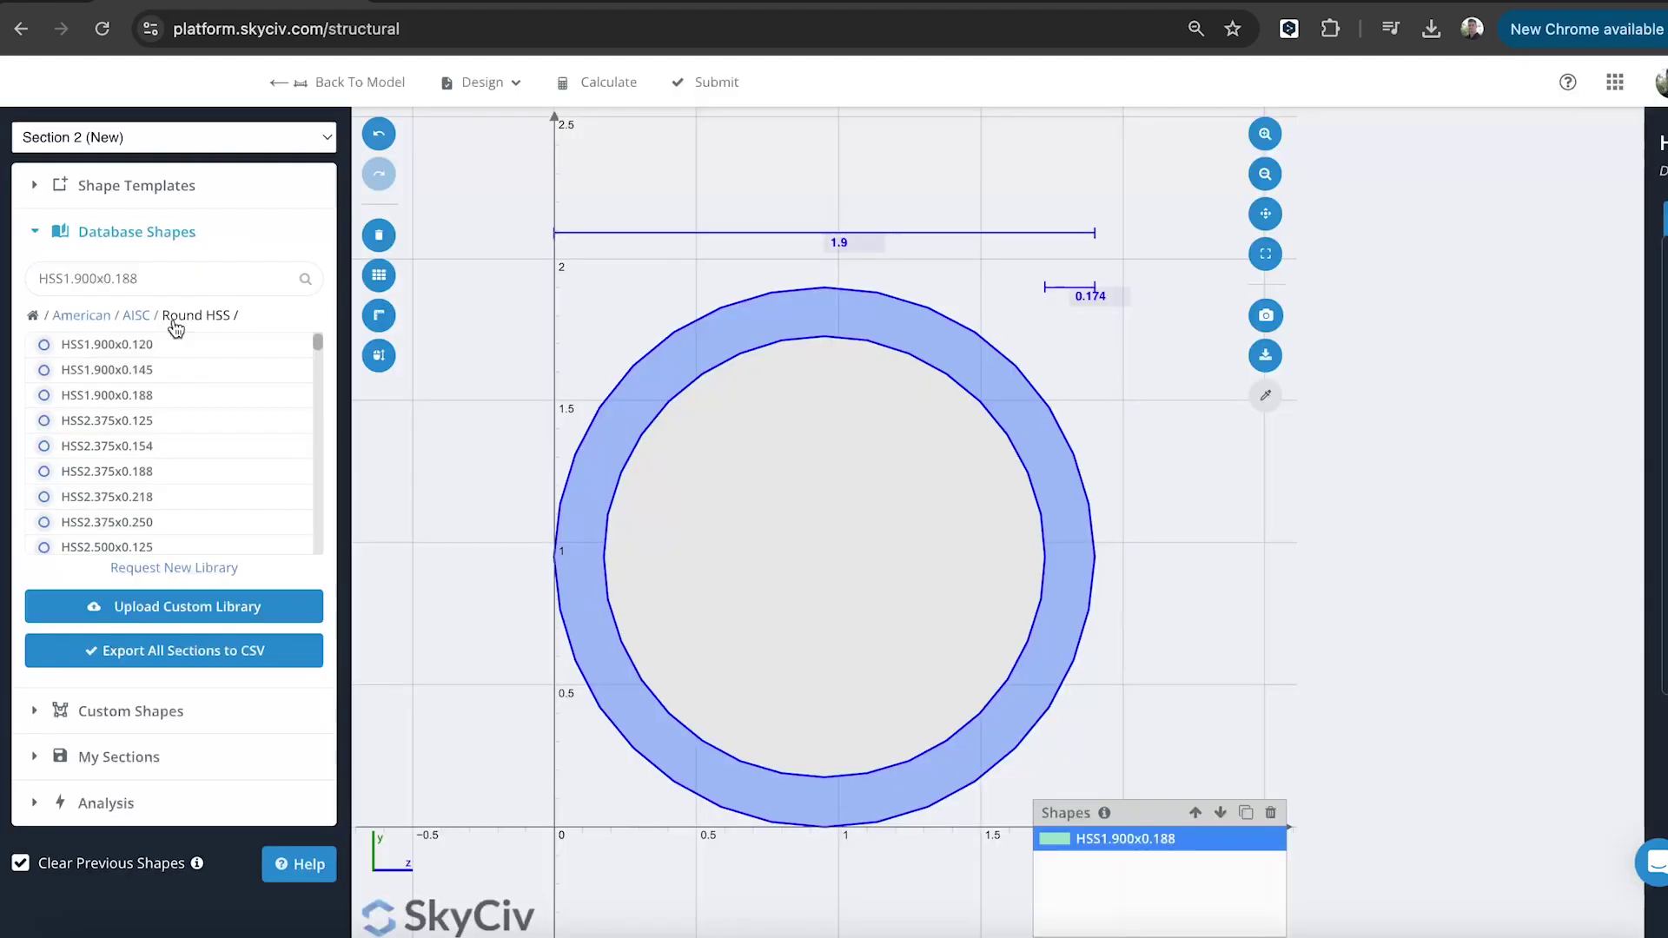
{"action": "left_click", "coordinate": [707, 81]}
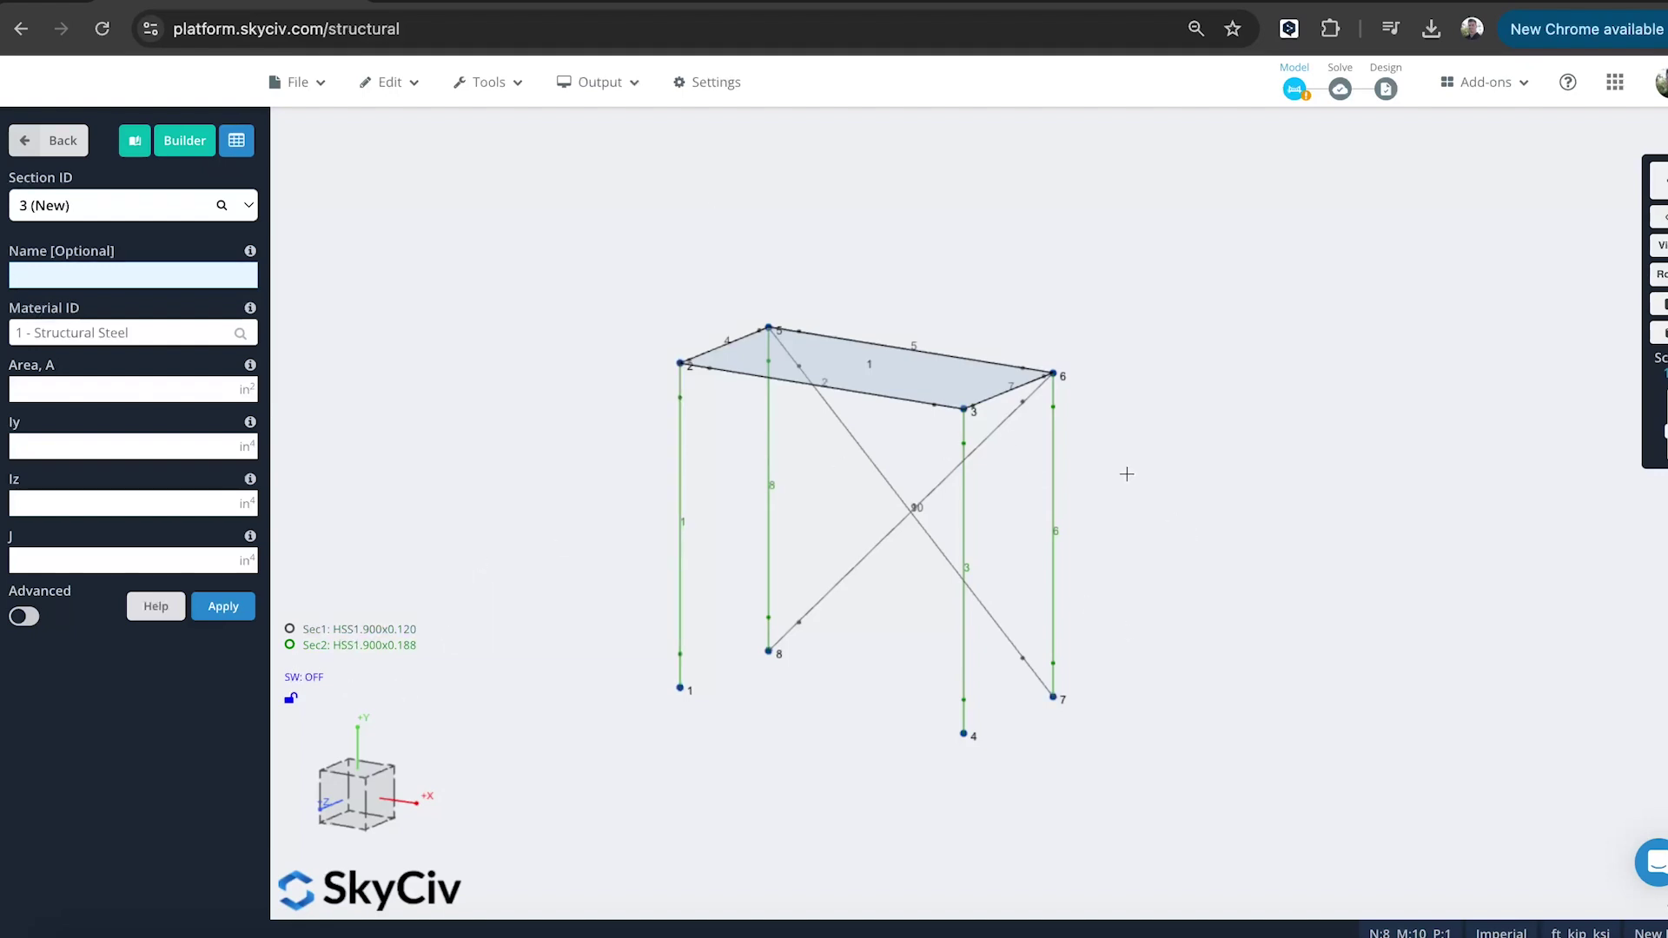
{"action": "mouse_move", "coordinate": [1207, 535]}
{"action": "left_mouse_down"}
{"action": "mouse_move", "coordinate": [1236, 529]}
{"action": "mouse_move", "coordinate": [1221, 525]}
{"action": "left_mouse_up"}
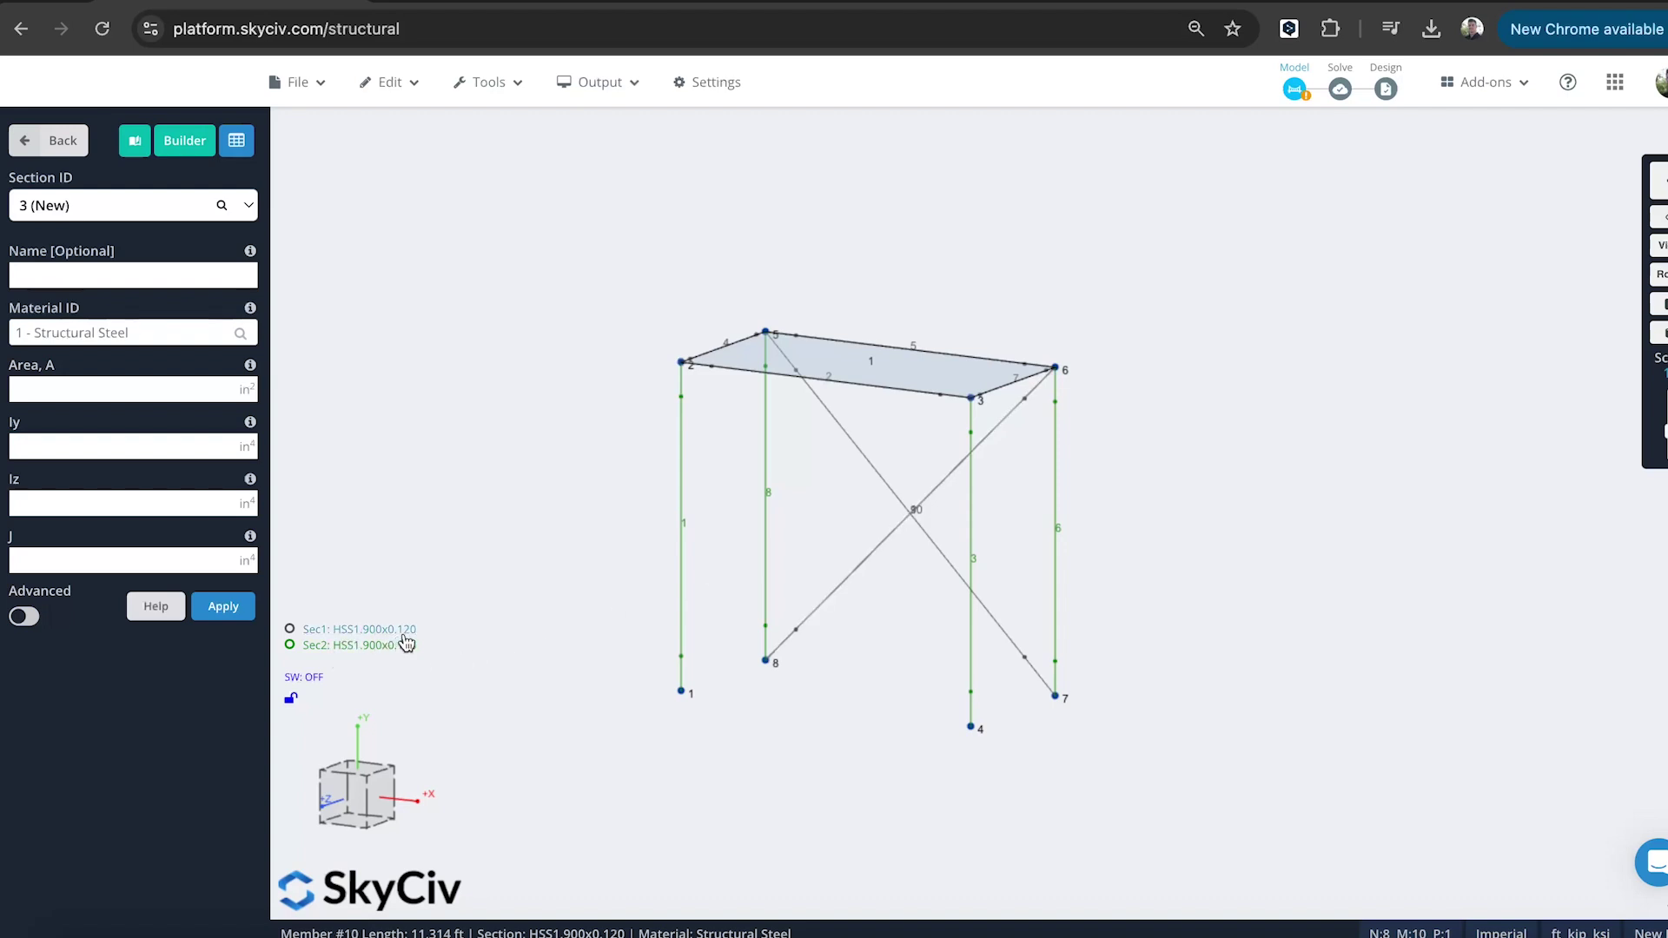
- Select the top members 2, 4, 5 and 7 and set their Section ID to 2
{"action": "left_click_drag", "start_coordinate": [1150, 372], "coordinate": [1176, 368]}
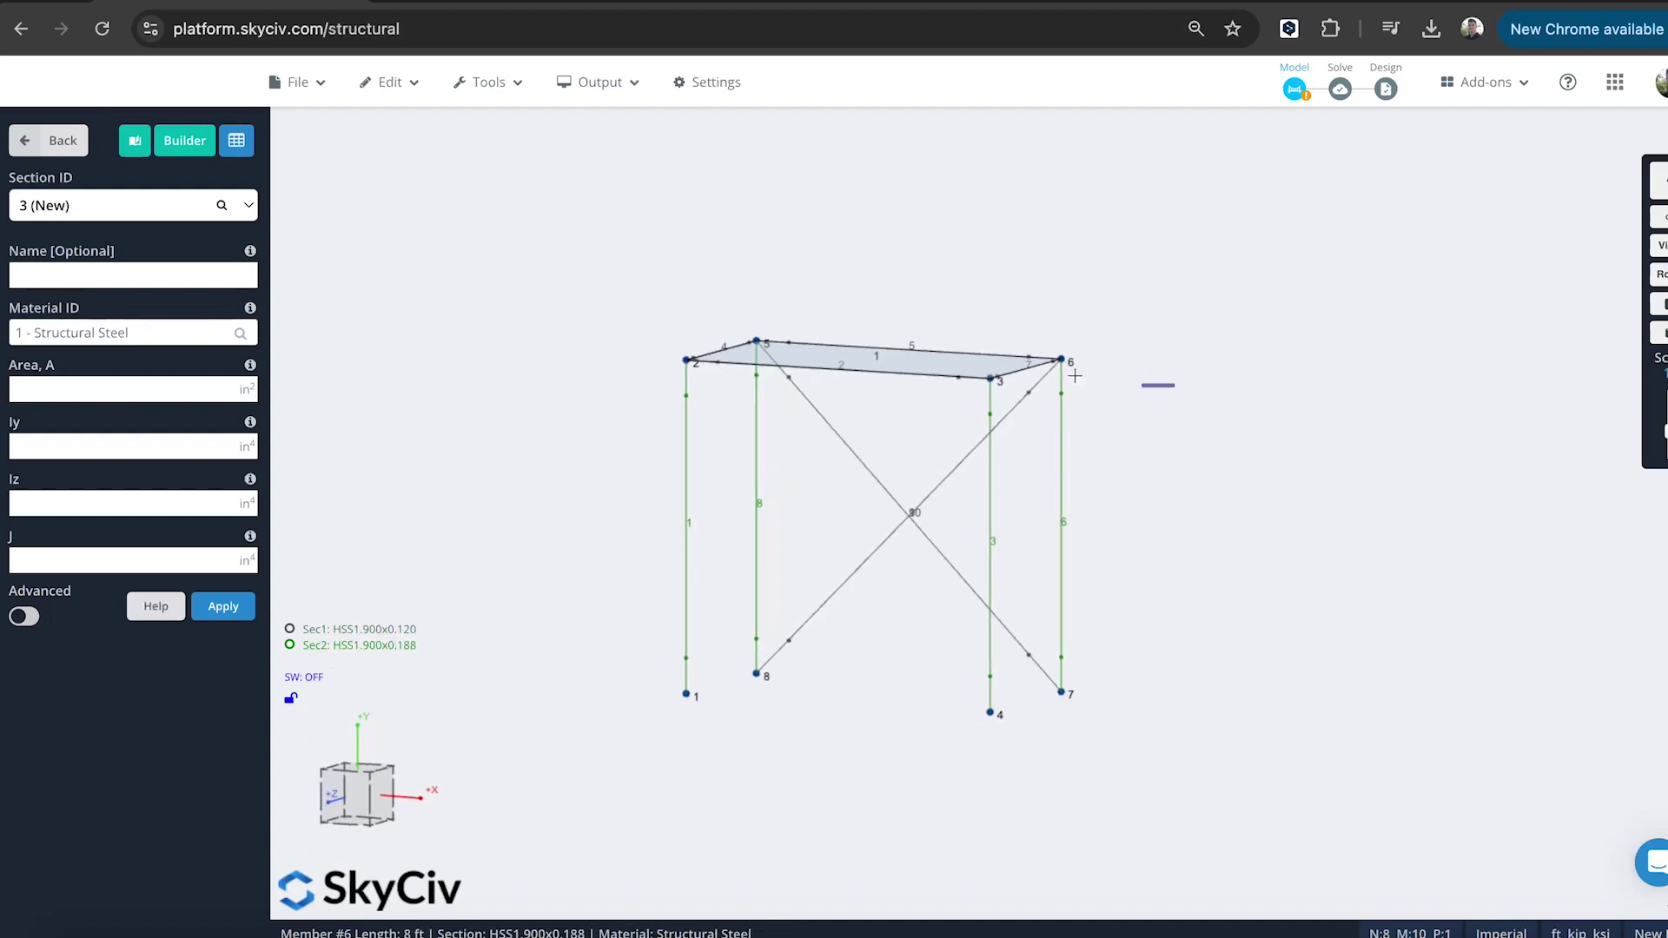
{"action": "left_click_drag", "start_coordinate": [1074, 375], "coordinate": [588, 324]}
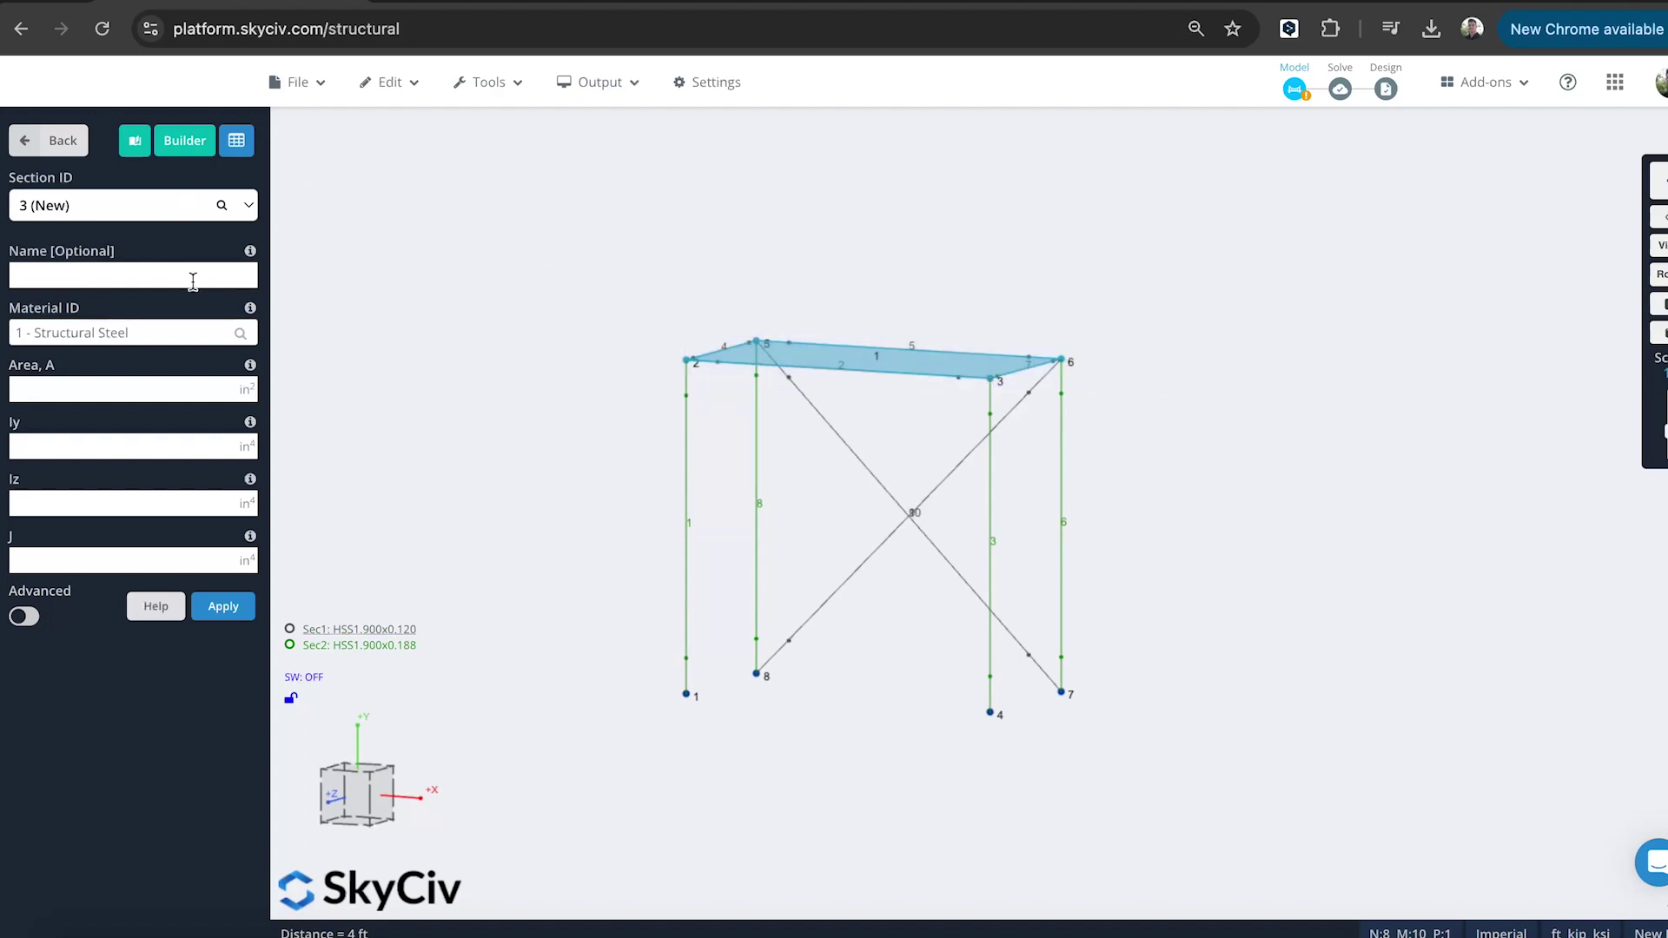
{"action": "left_click", "coordinate": [63, 141]}
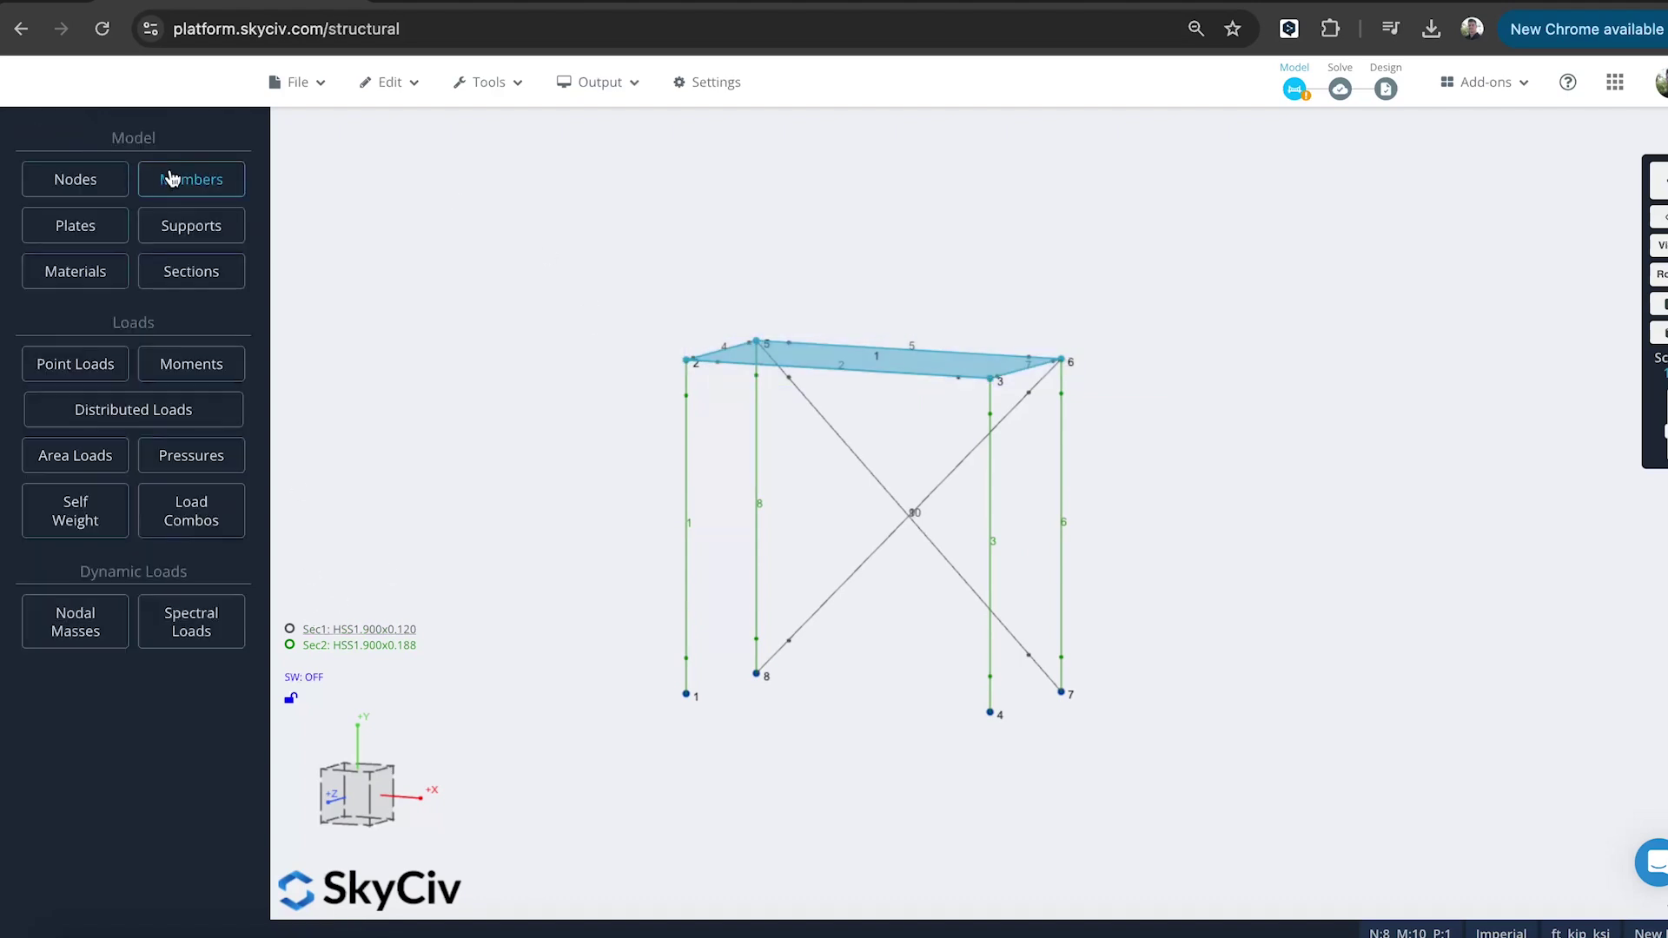
{"action": "left_click", "coordinate": [170, 178]}
{"action": "left_click", "coordinate": [55, 409]}
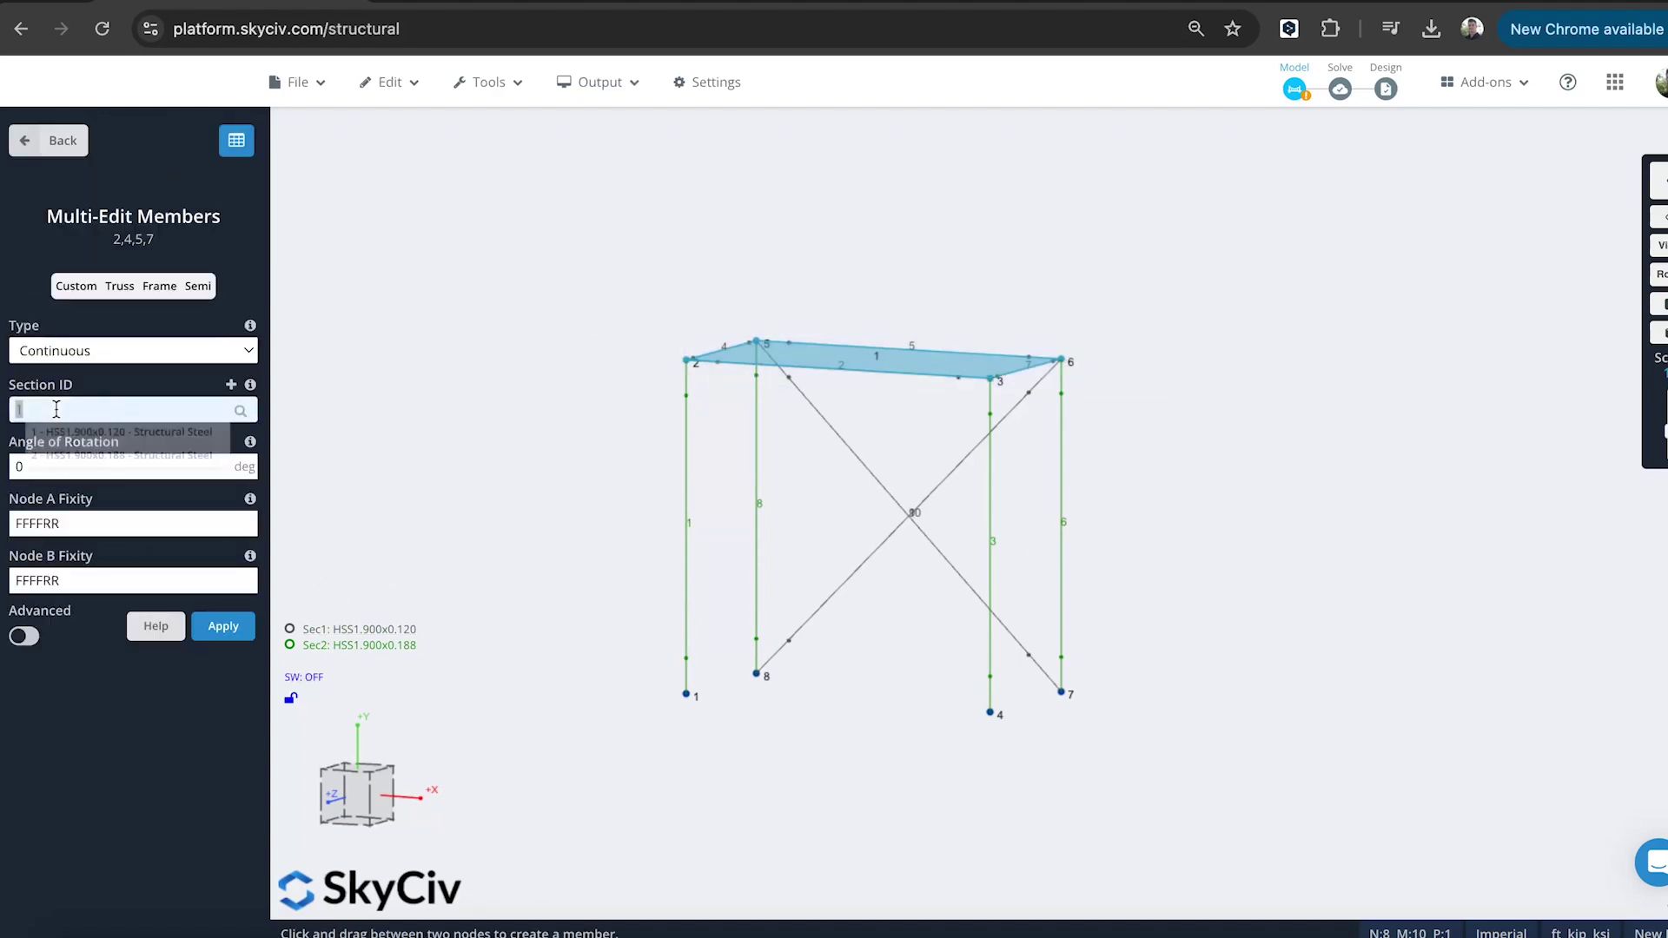
{"action": "type", "text": "2"}
{"action": "key", "text": "Return"}
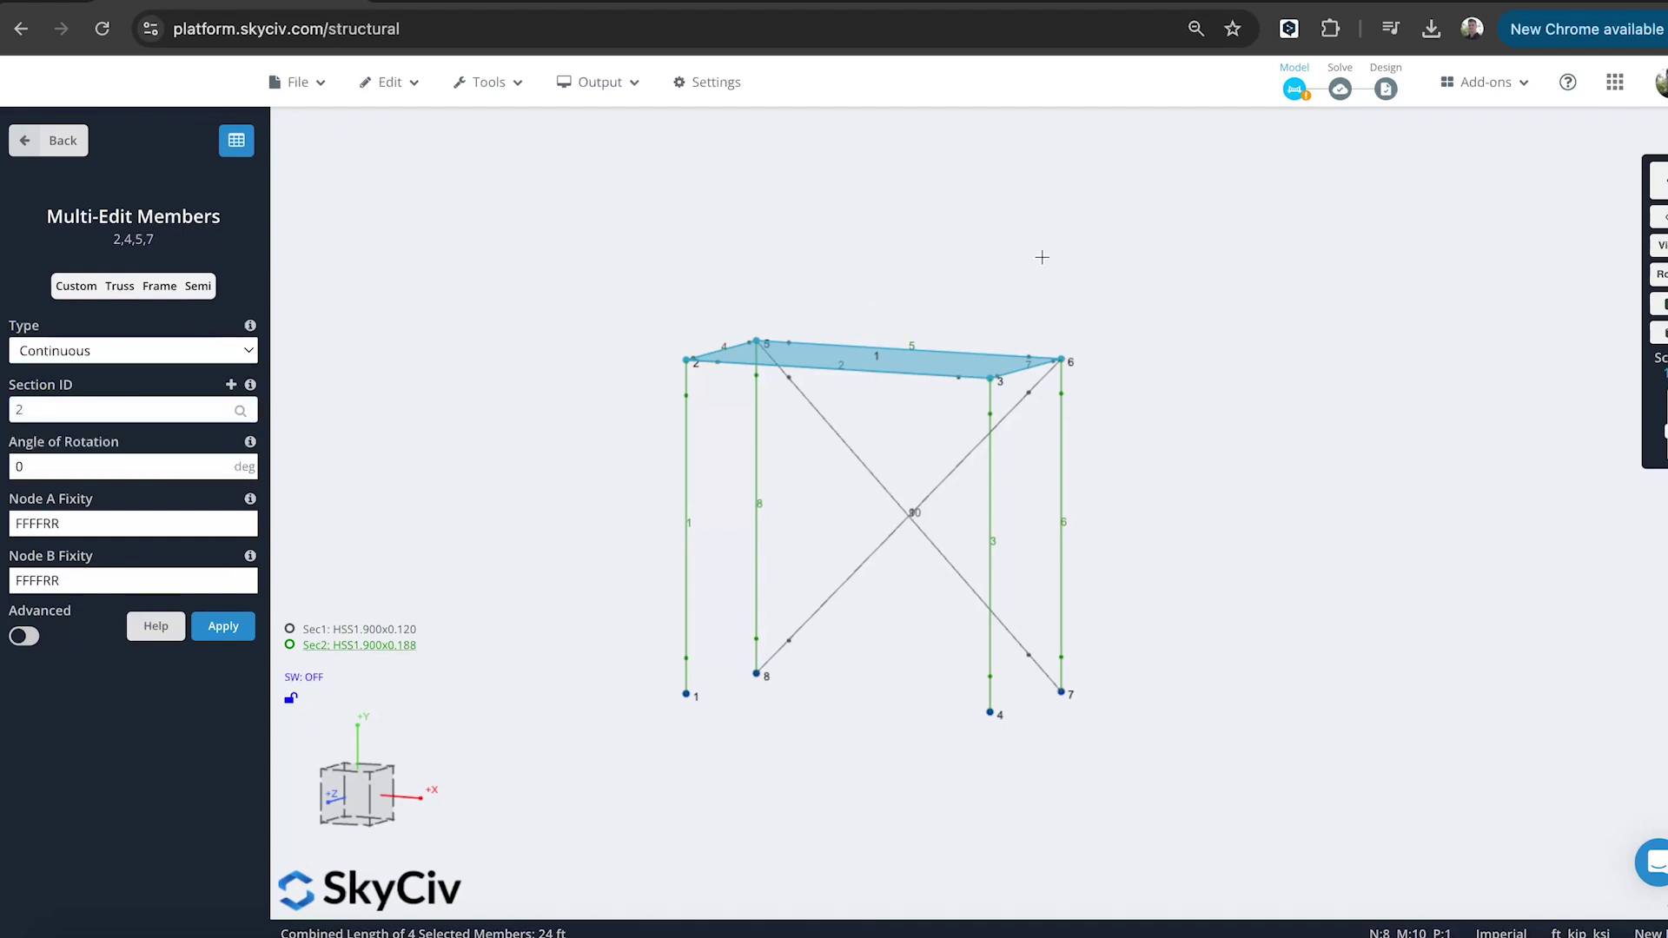
{"action": "key", "text": "Escape"}
- Open member 2 to verify it now uses section 2
{"action": "left_click_drag", "start_coordinate": [1061, 239], "coordinate": [1016, 261]}
{"action": "scroll", "coordinate": [912, 391], "scroll_direction": "up", "scroll_amount": 3}
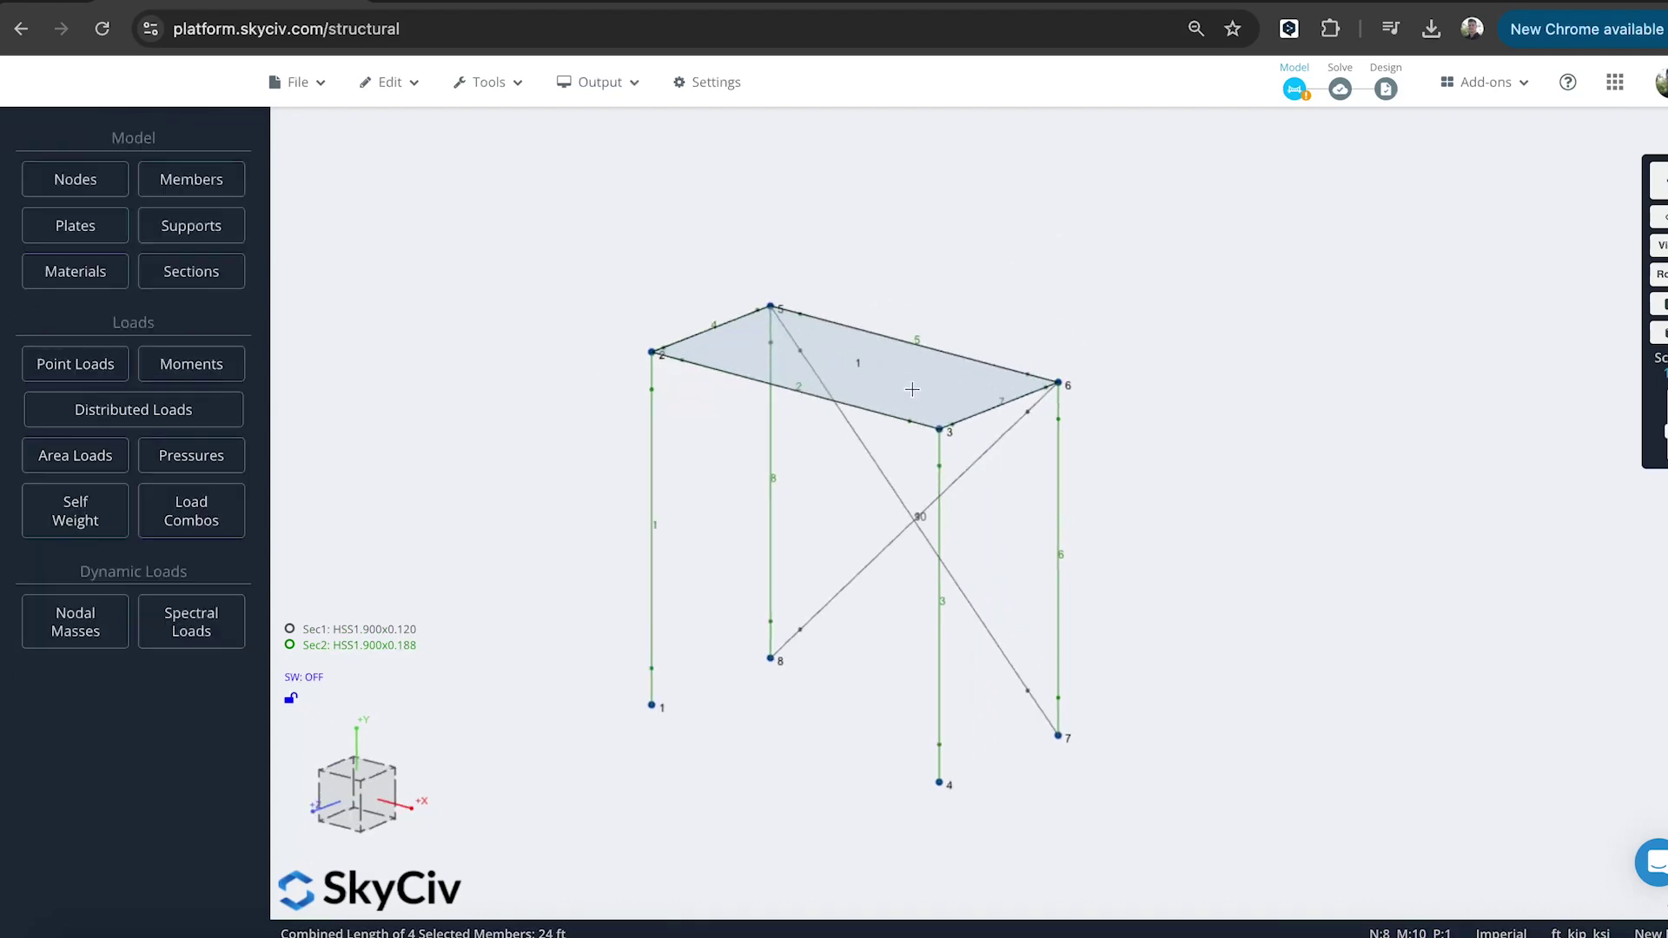
{"action": "left_click", "coordinate": [879, 422]}
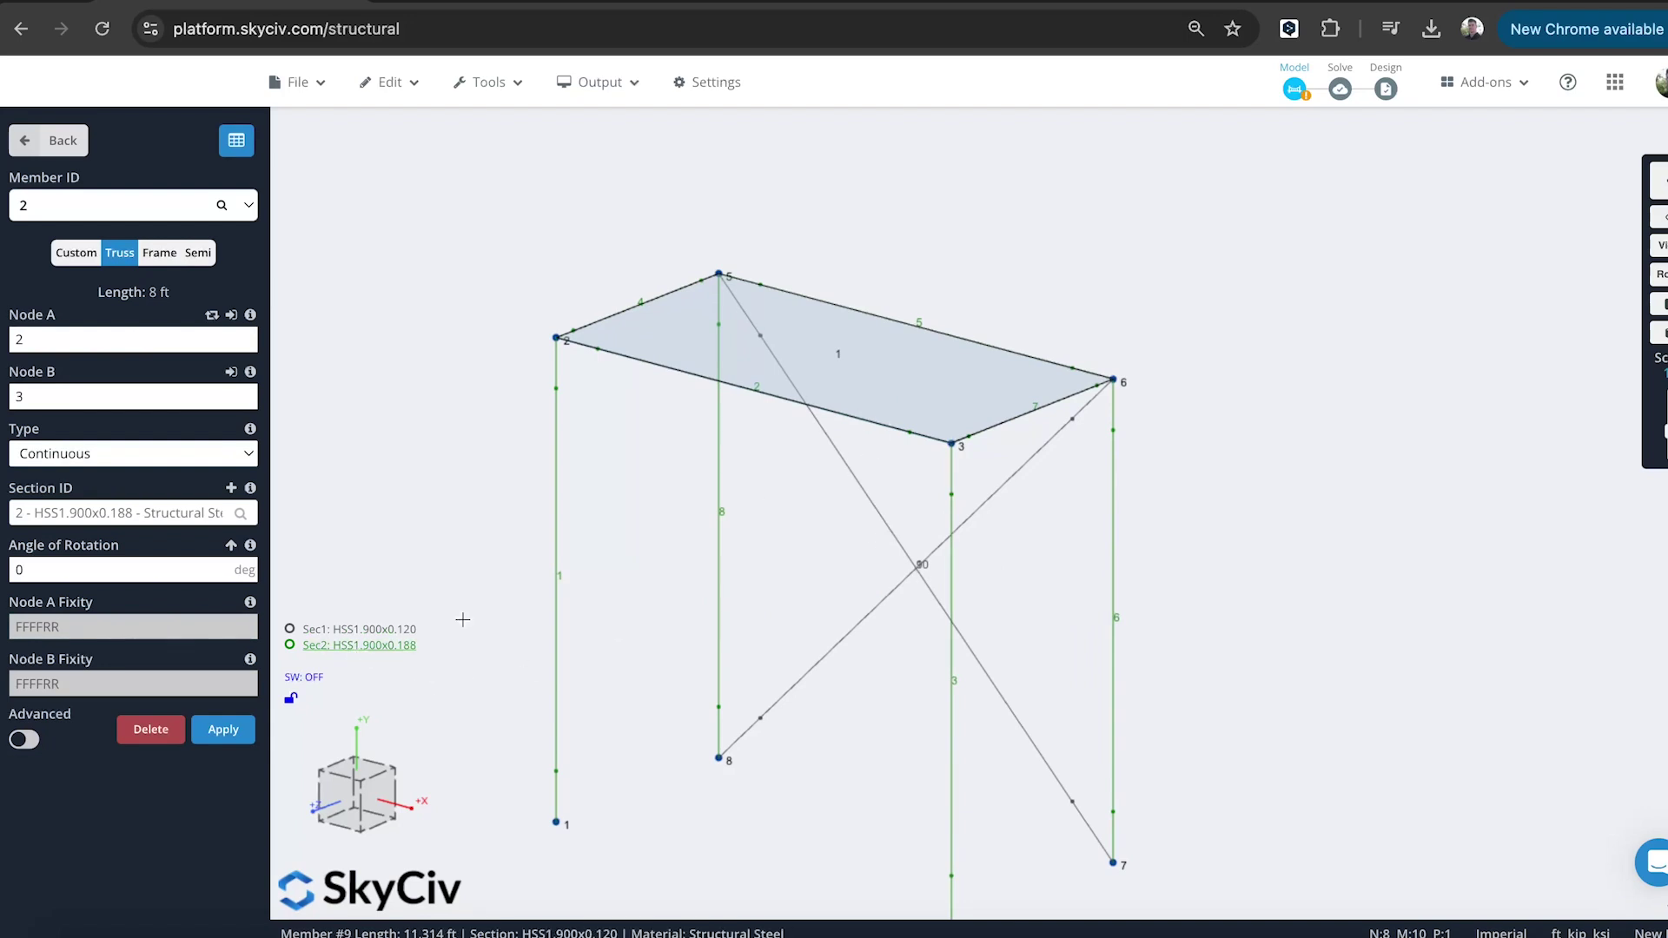
{"action": "scroll", "coordinate": [1135, 472], "scroll_direction": "down", "scroll_amount": 2}
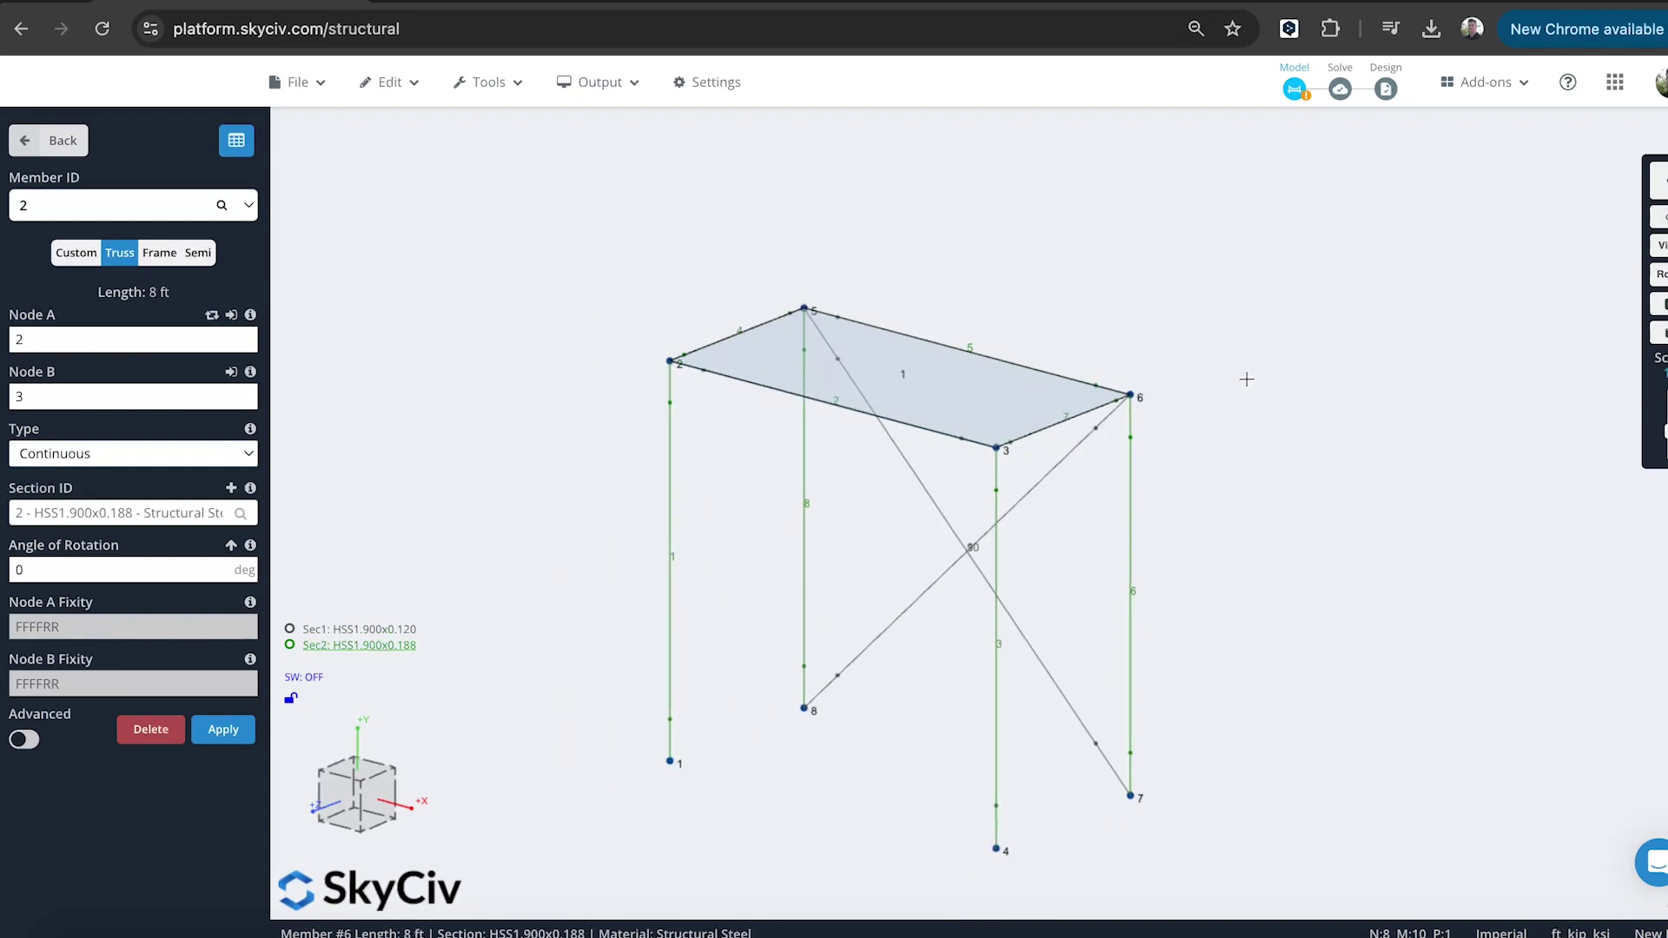
{"action": "right_click_drag", "start_coordinate": [1246, 376], "coordinate": [1277, 303]}
{"action": "scroll", "coordinate": [1275, 306], "scroll_direction": "down", "scroll_amount": 1}
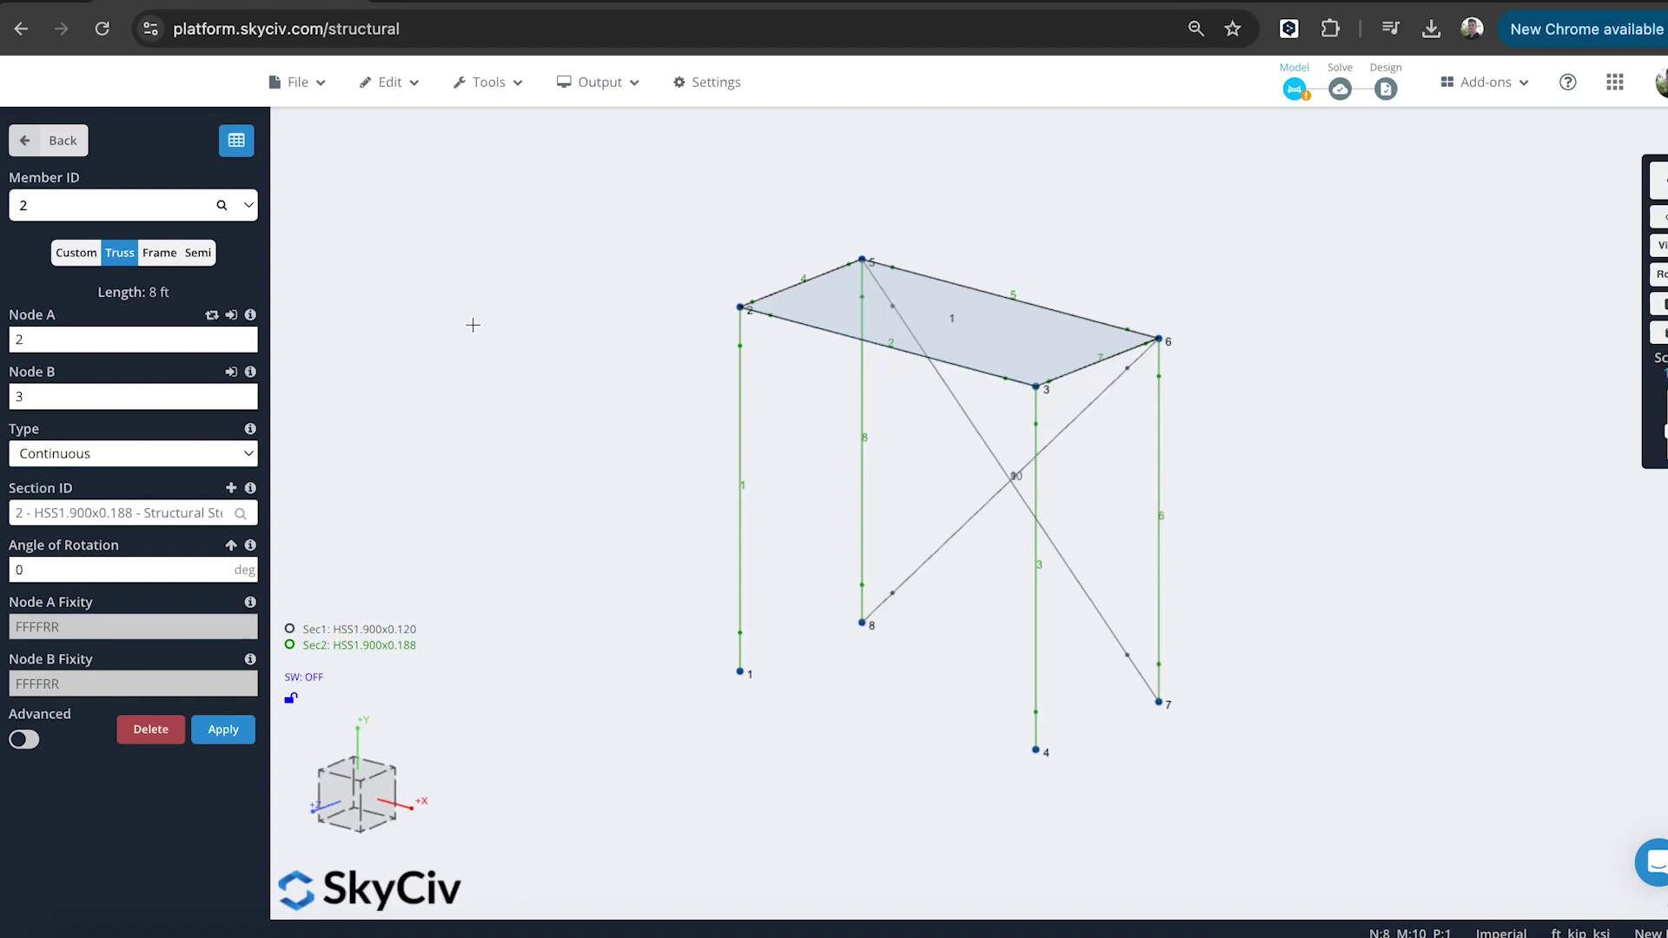
{"action": "mouse_move", "coordinate": [623, 98]}
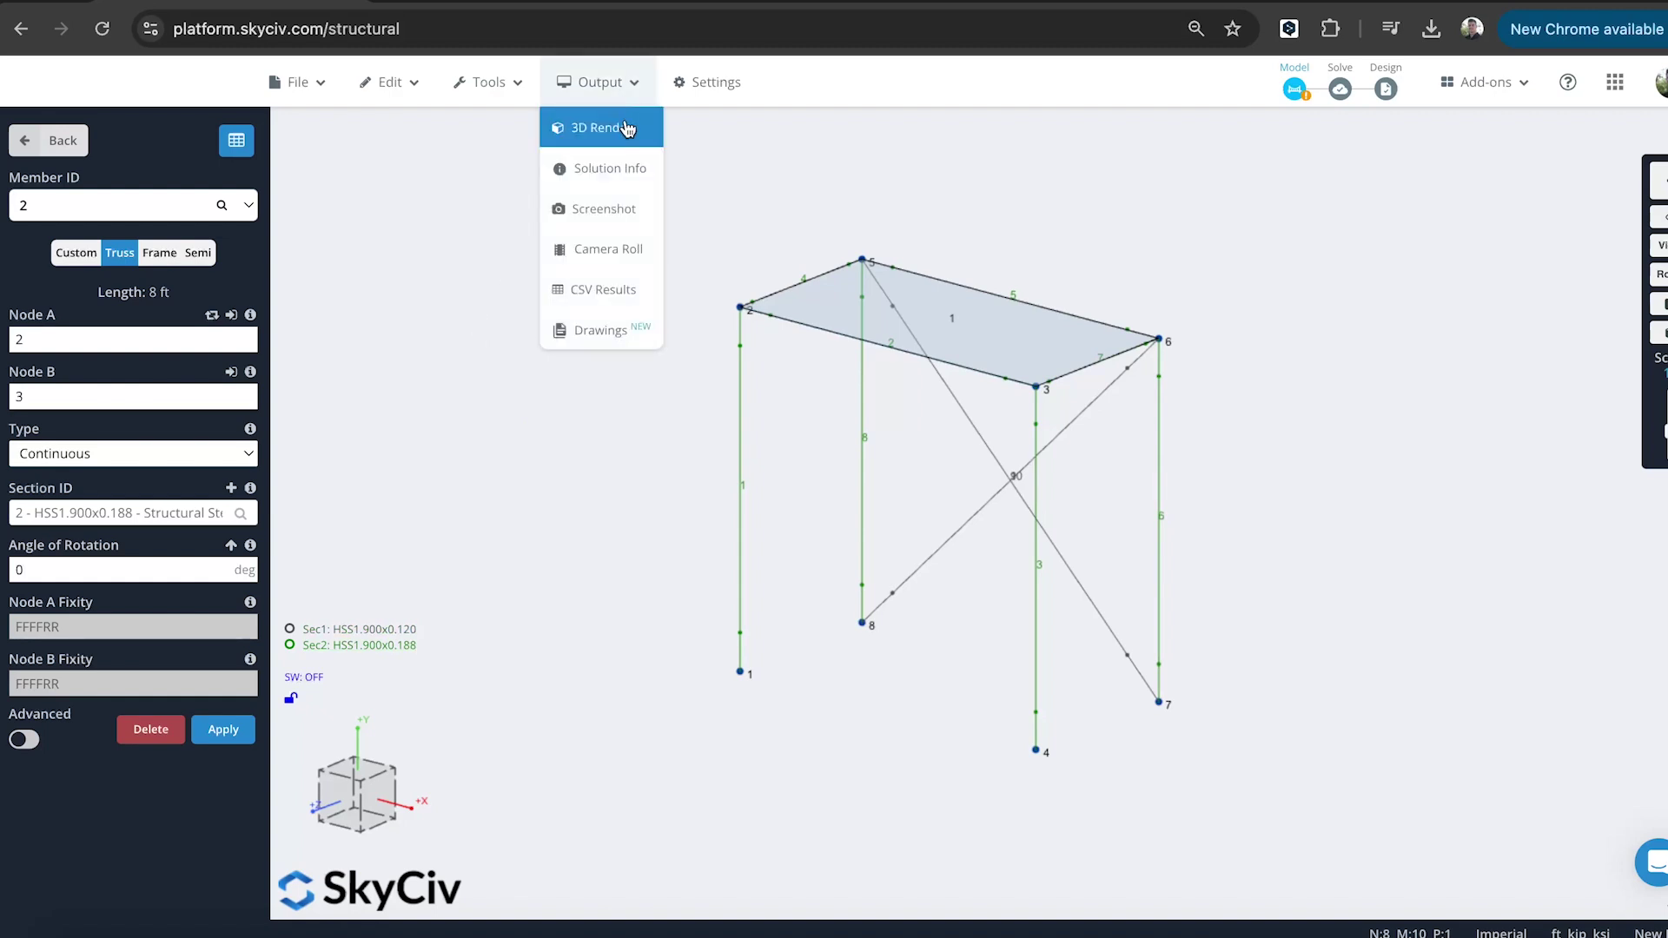
- Preview the frame as a solid 3D render and orbit around it
{"action": "left_click", "coordinate": [626, 127]}
{"action": "left_click_drag", "start_coordinate": [1092, 213], "coordinate": [1121, 260]}
{"action": "scroll", "coordinate": [1068, 335], "scroll_direction": "up", "scroll_amount": 3}
{"action": "left_click_drag", "start_coordinate": [1069, 335], "coordinate": [969, 302]}
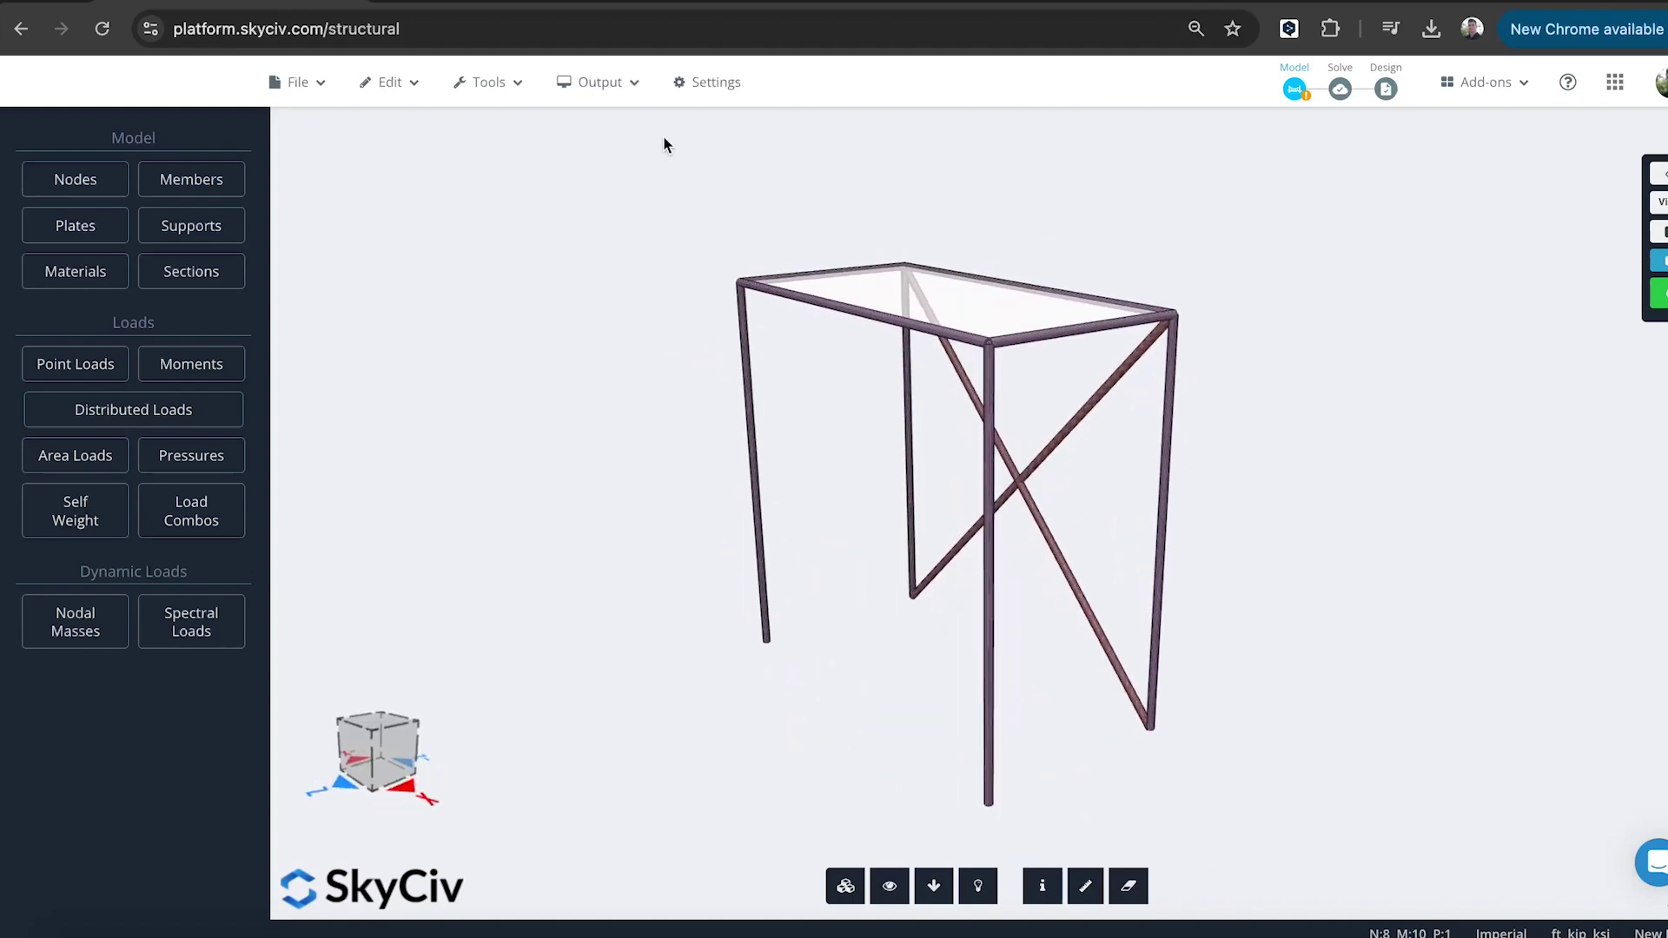
- Return to the labelled wireframe render and start a new area load
{"action": "left_click", "coordinate": [598, 82]}
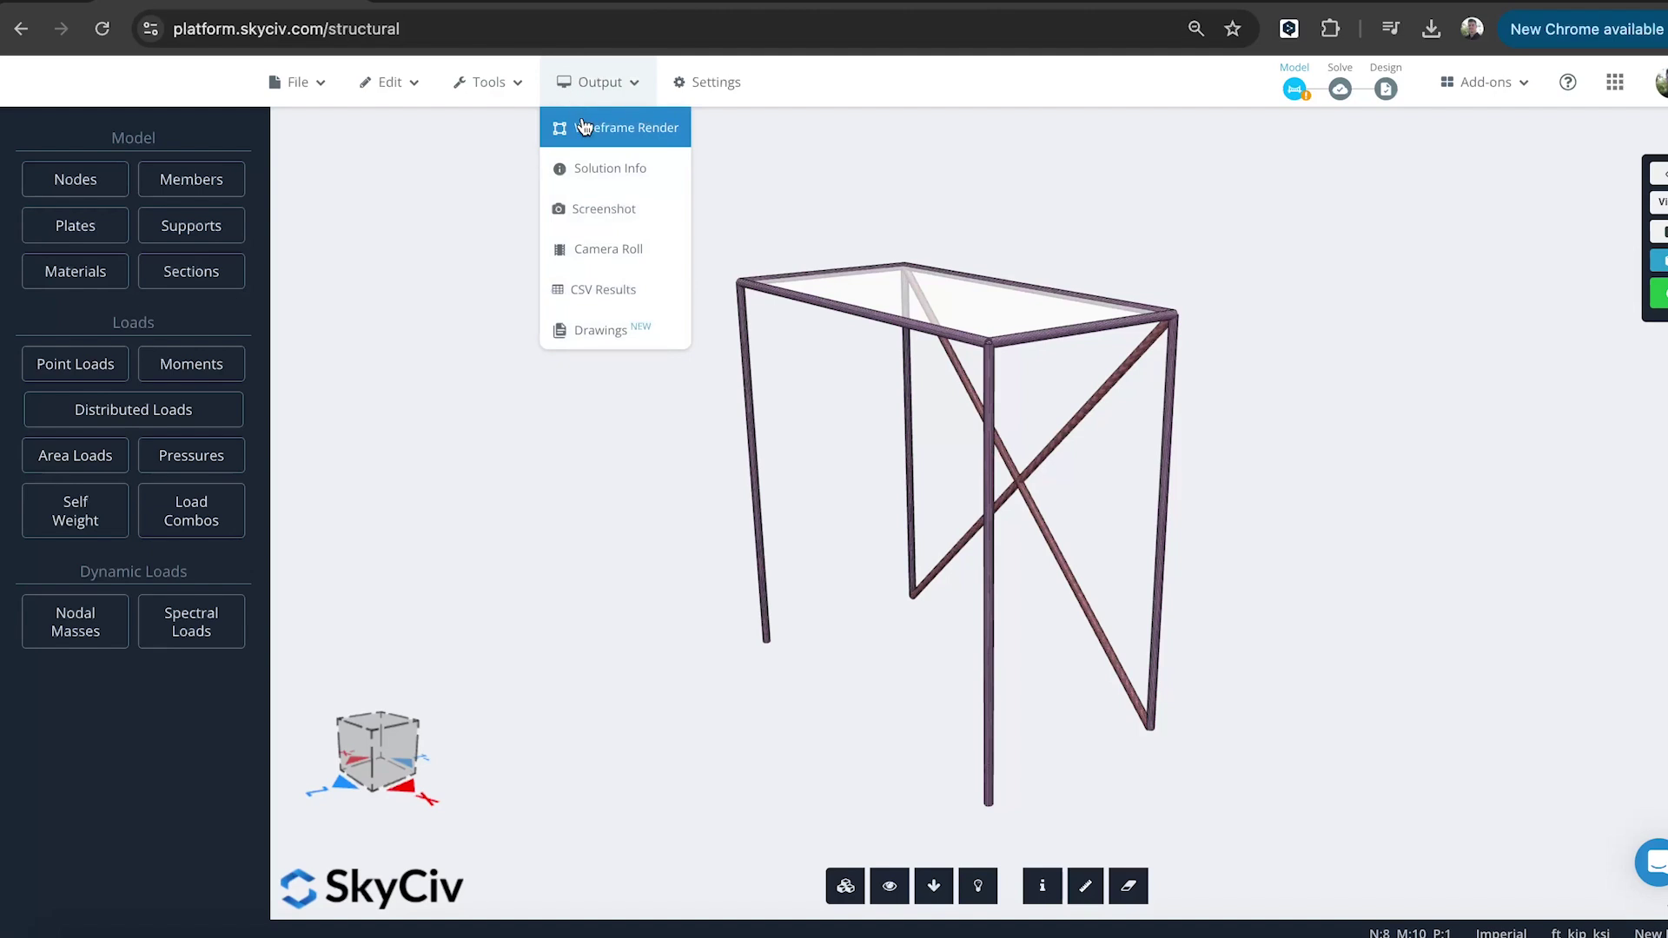
{"action": "left_click", "coordinate": [584, 127]}
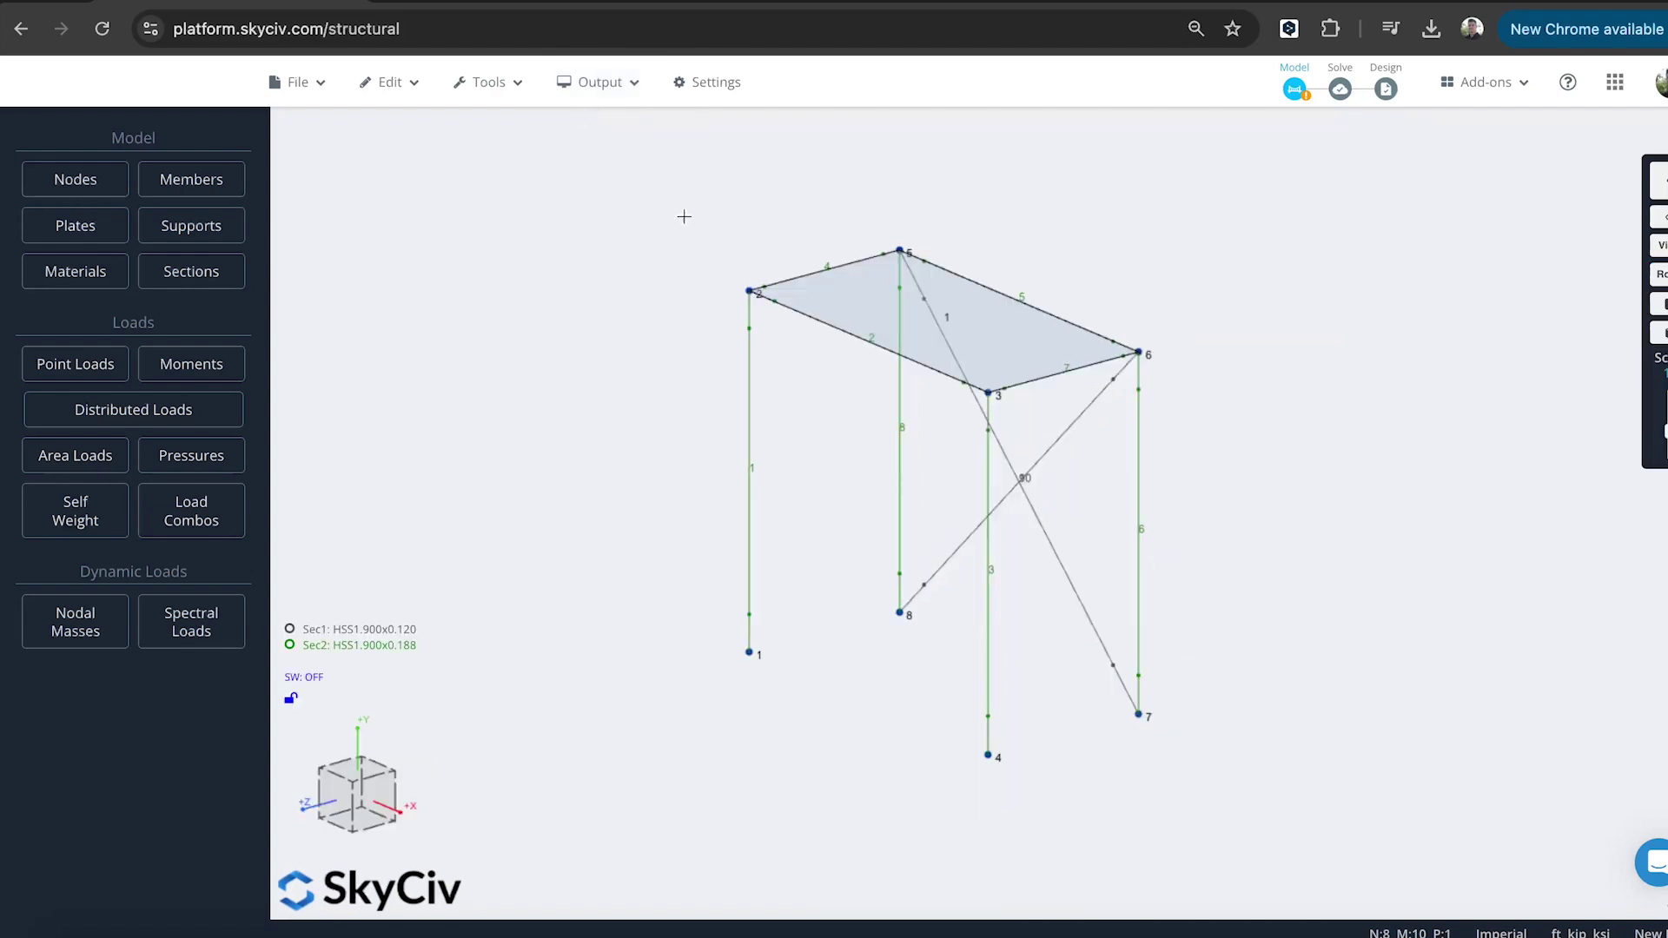
{"action": "scroll", "coordinate": [1234, 258], "scroll_direction": "down", "scroll_amount": 2}
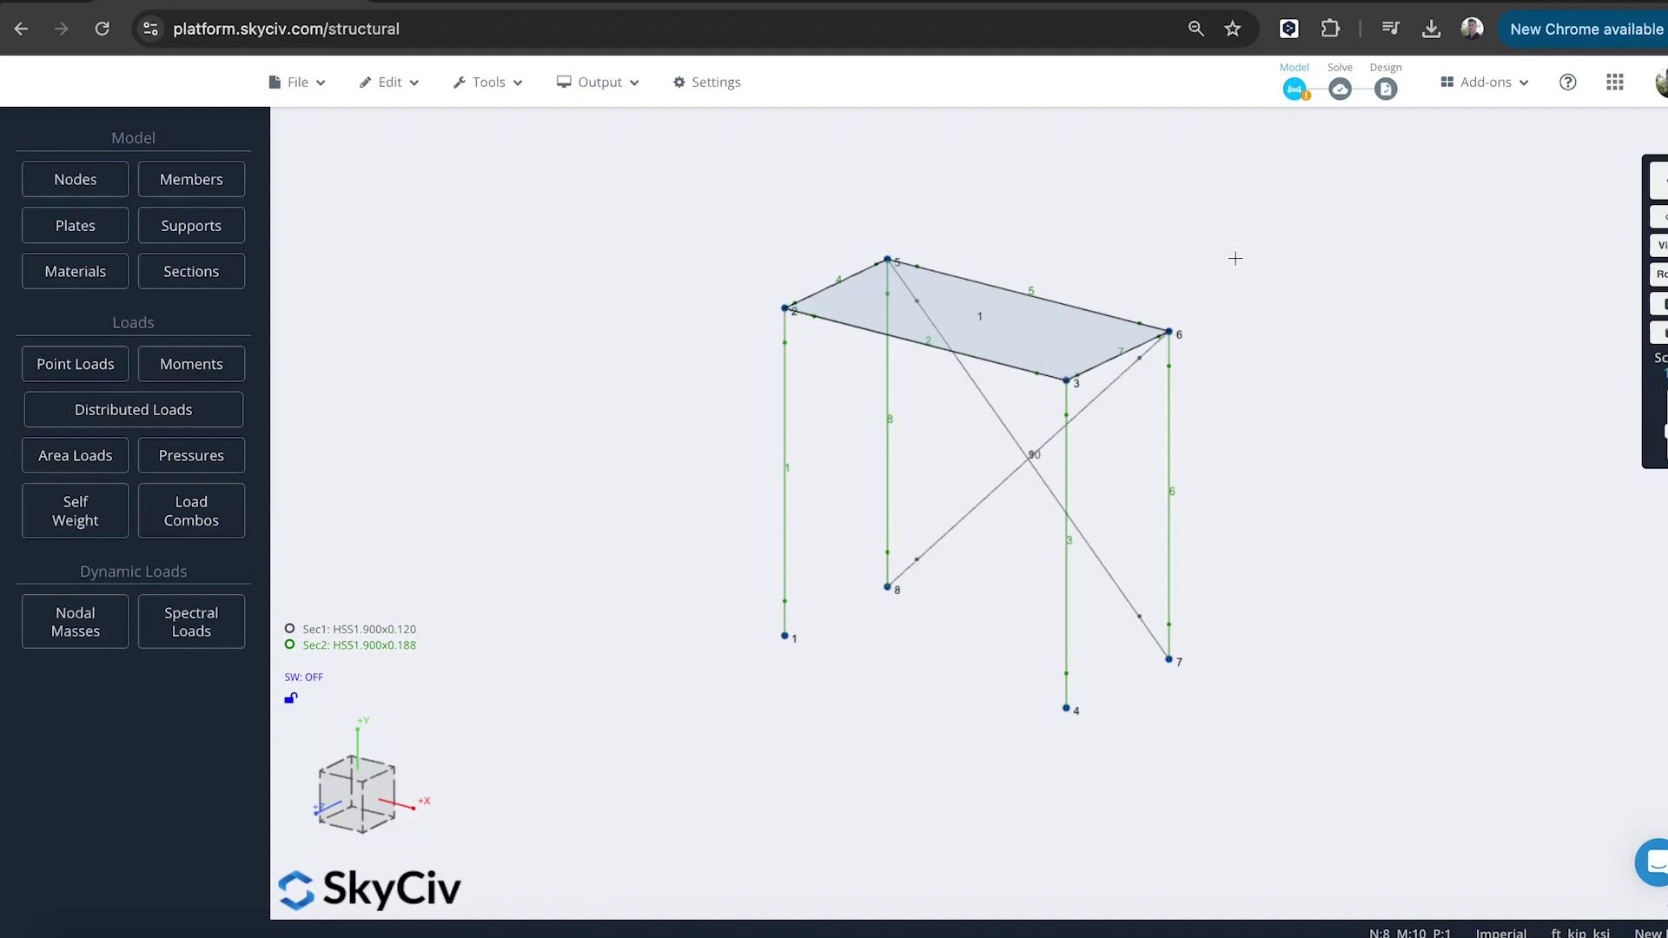
{"action": "left_click_drag", "start_coordinate": [1471, 374], "coordinate": [1310, 403]}
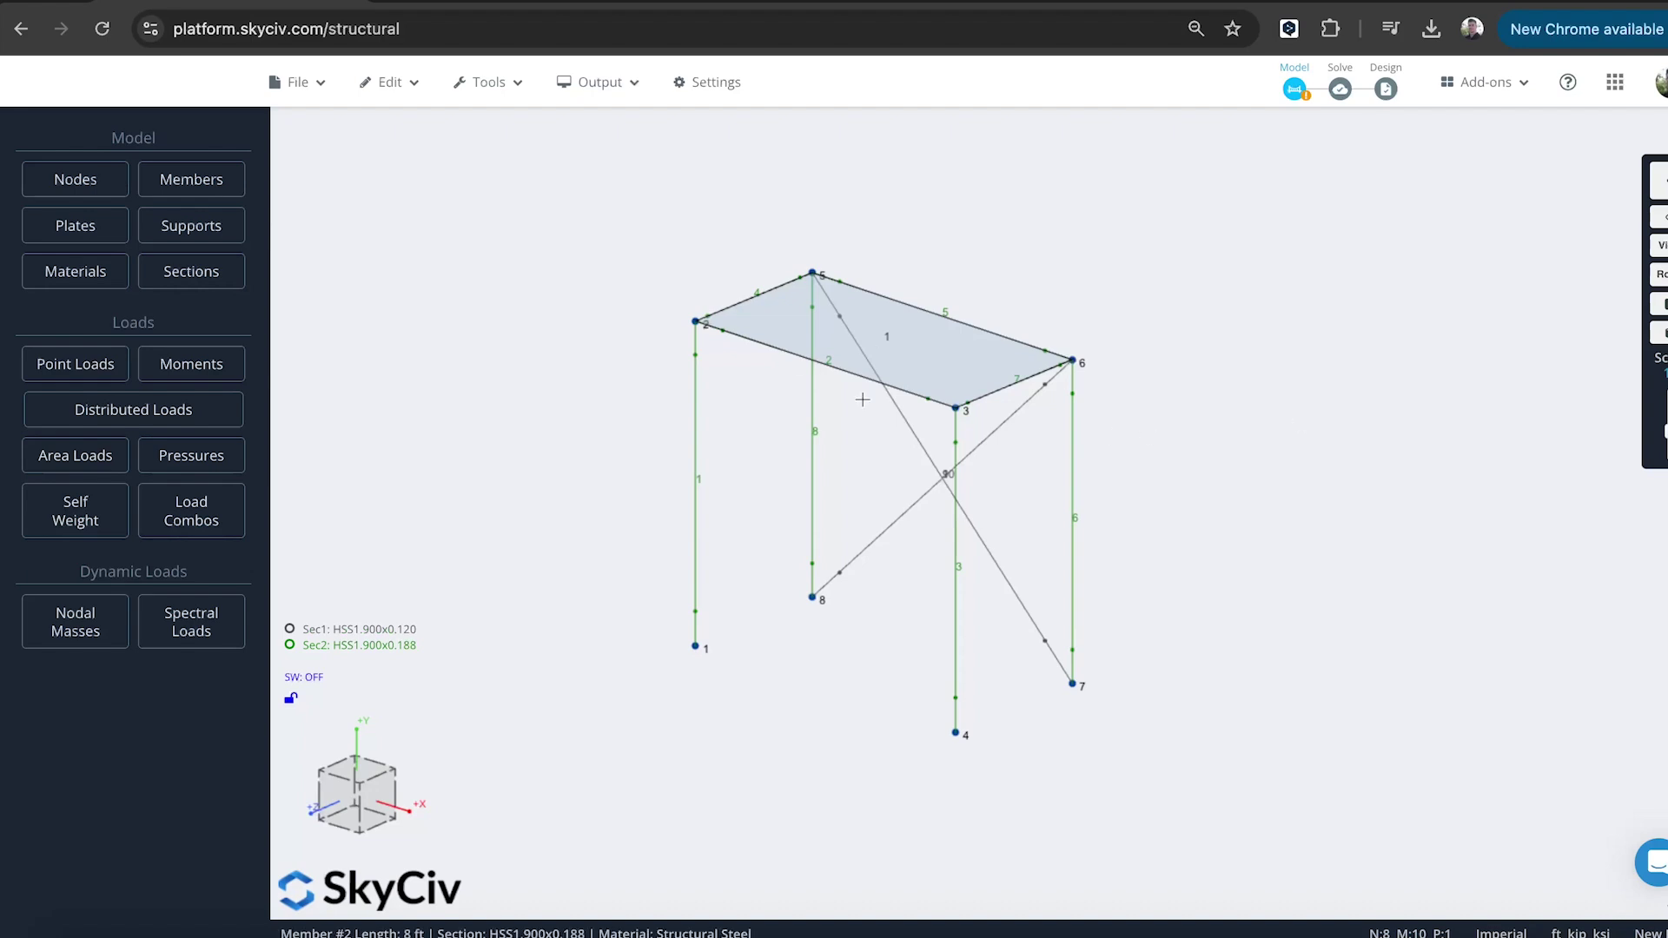
{"action": "right_click_drag", "start_coordinate": [1335, 455], "coordinate": [1228, 454]}
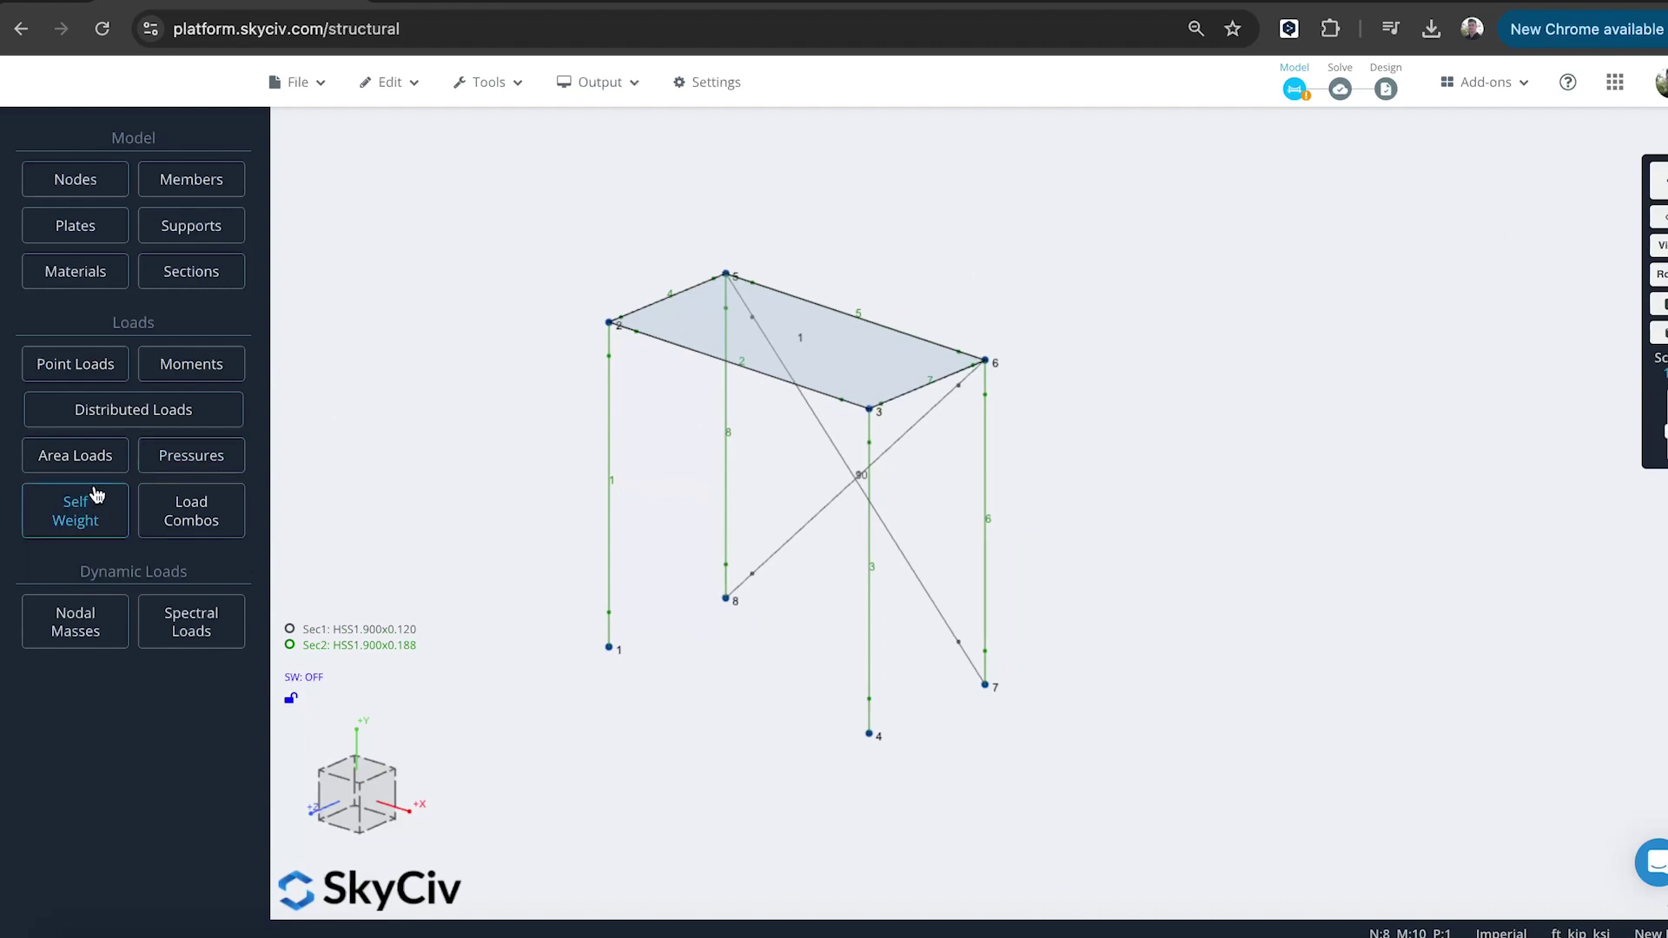
{"action": "left_click", "coordinate": [91, 458]}
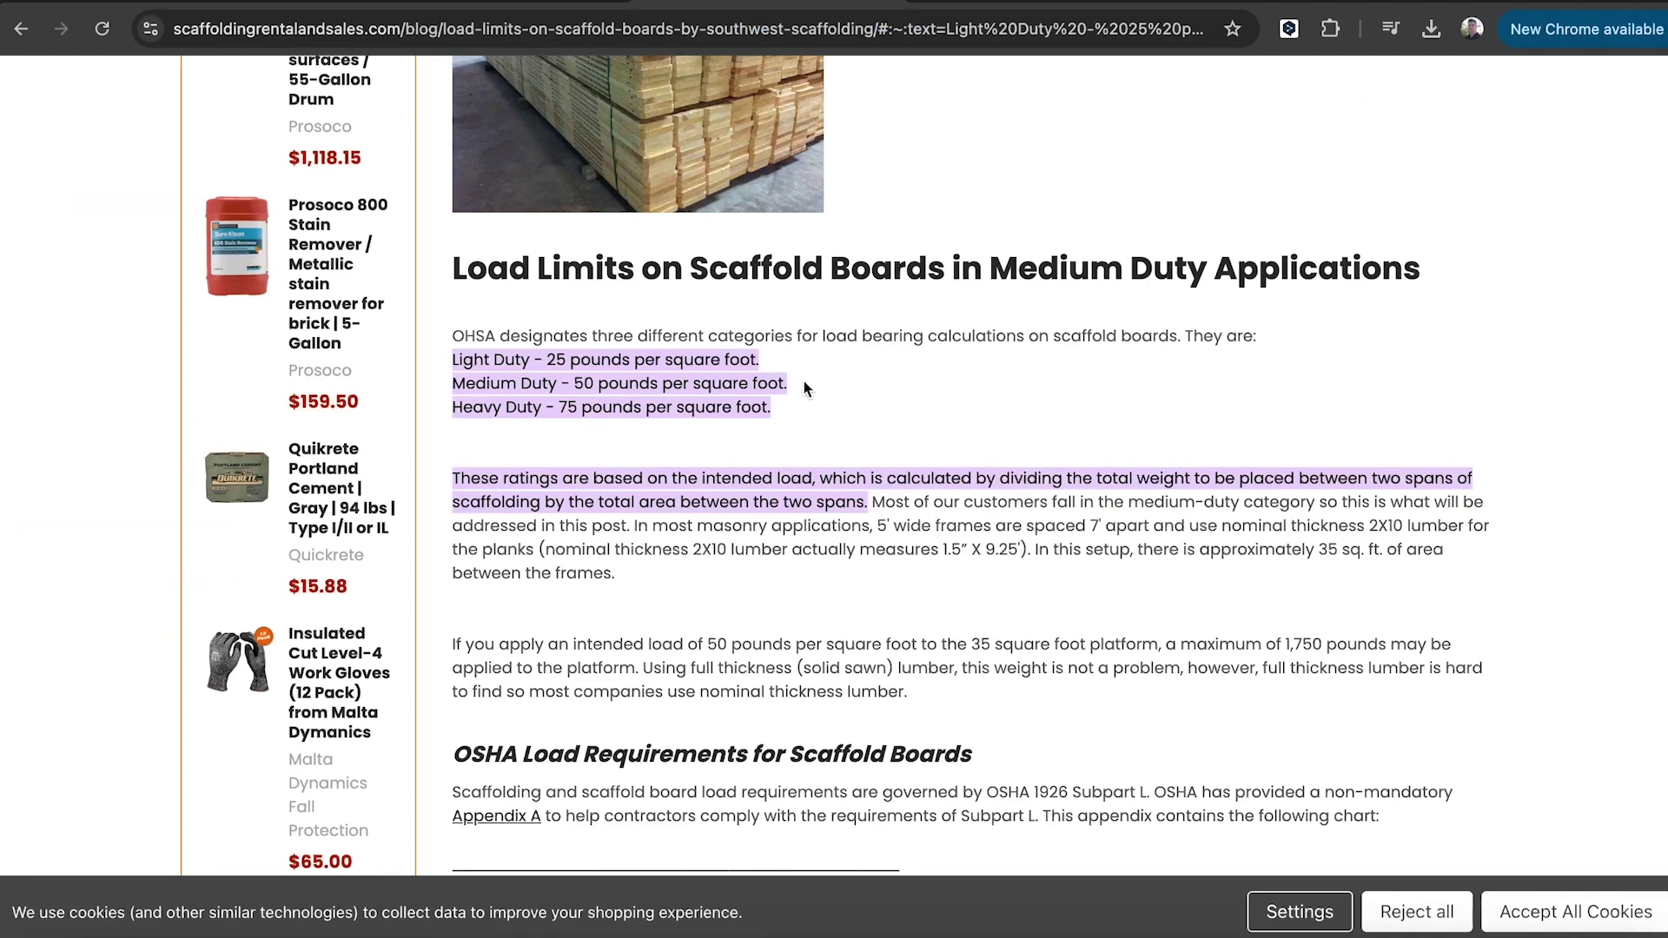
- Highlight the 'Medium Duty - 50 pounds per square foot' line, then go back to SkyCiv
{"action": "left_click_drag", "start_coordinate": [804, 380], "coordinate": [455, 382]}
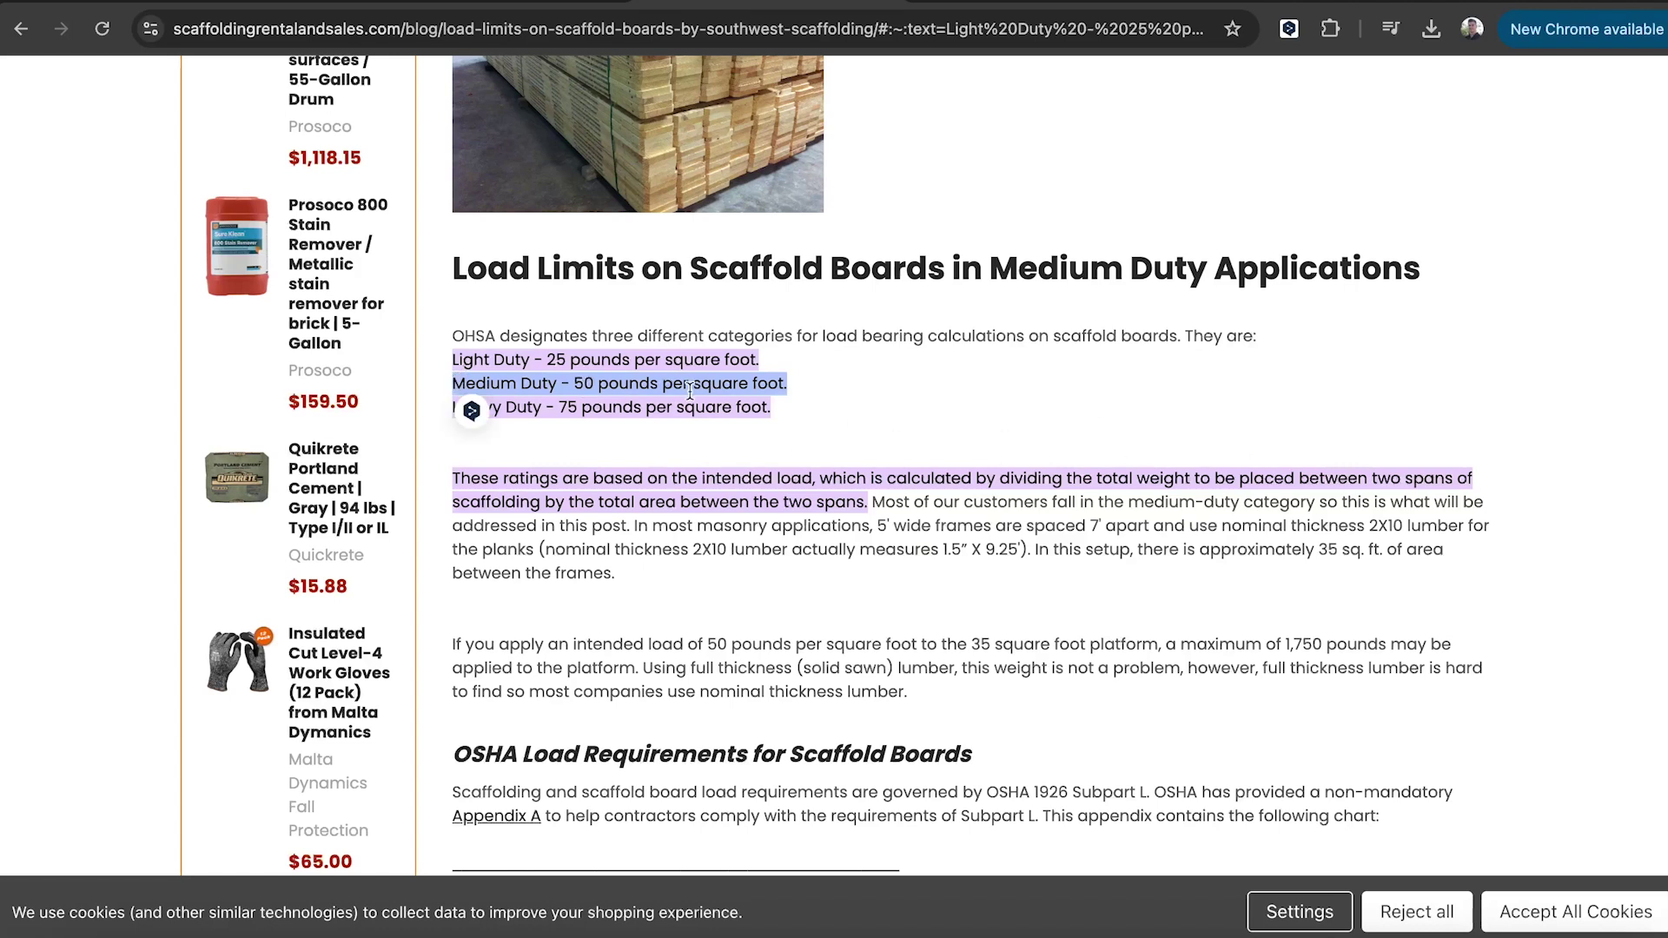
{"action": "left_click", "coordinate": [274, 0]}
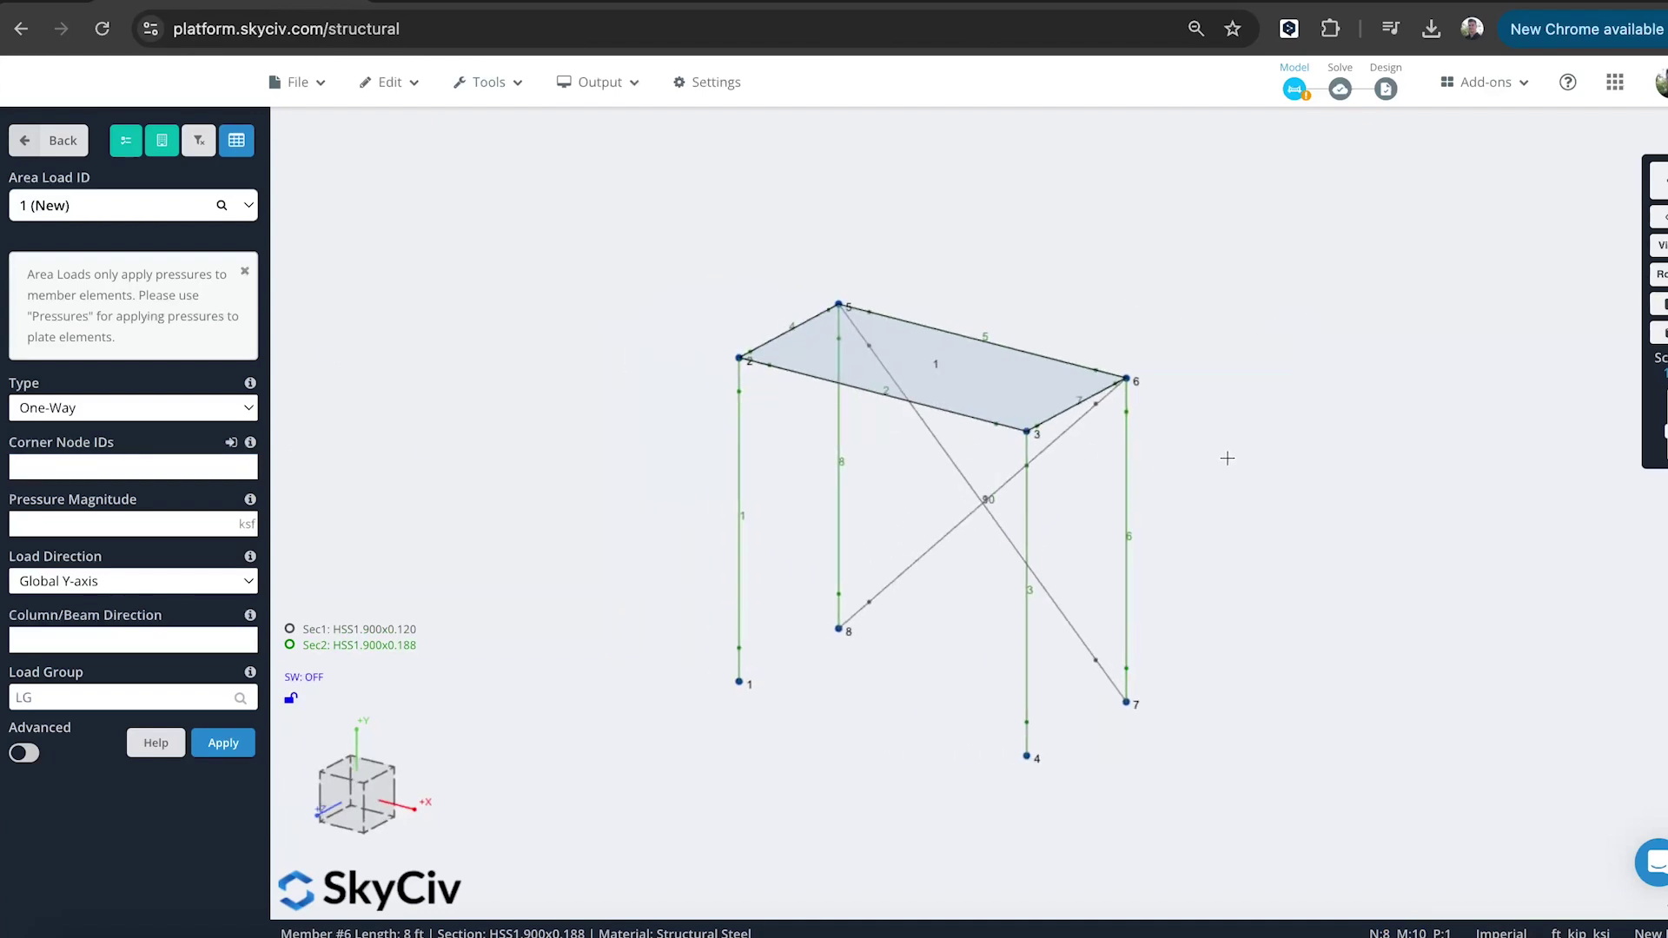
- Fill the area load's corner nodes 2,3,6,5 from the top plate with span direction 2,3, then open Units settings
{"action": "left_click_drag", "start_coordinate": [1267, 416], "coordinate": [653, 287]}
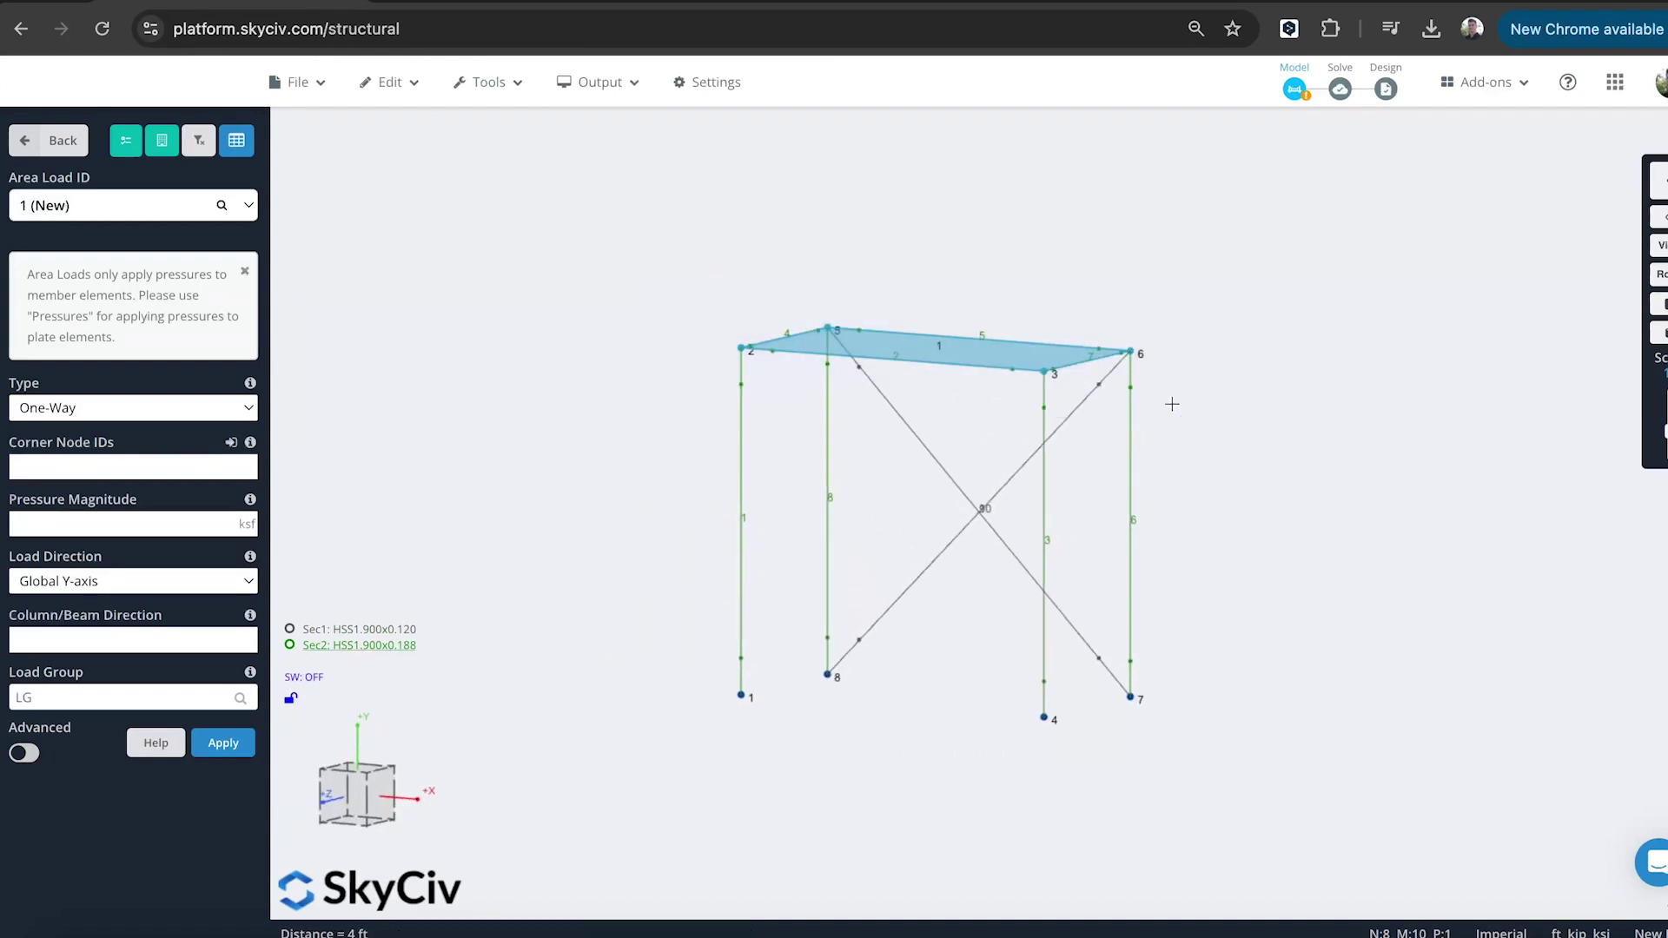
{"action": "left_click", "coordinate": [87, 466]}
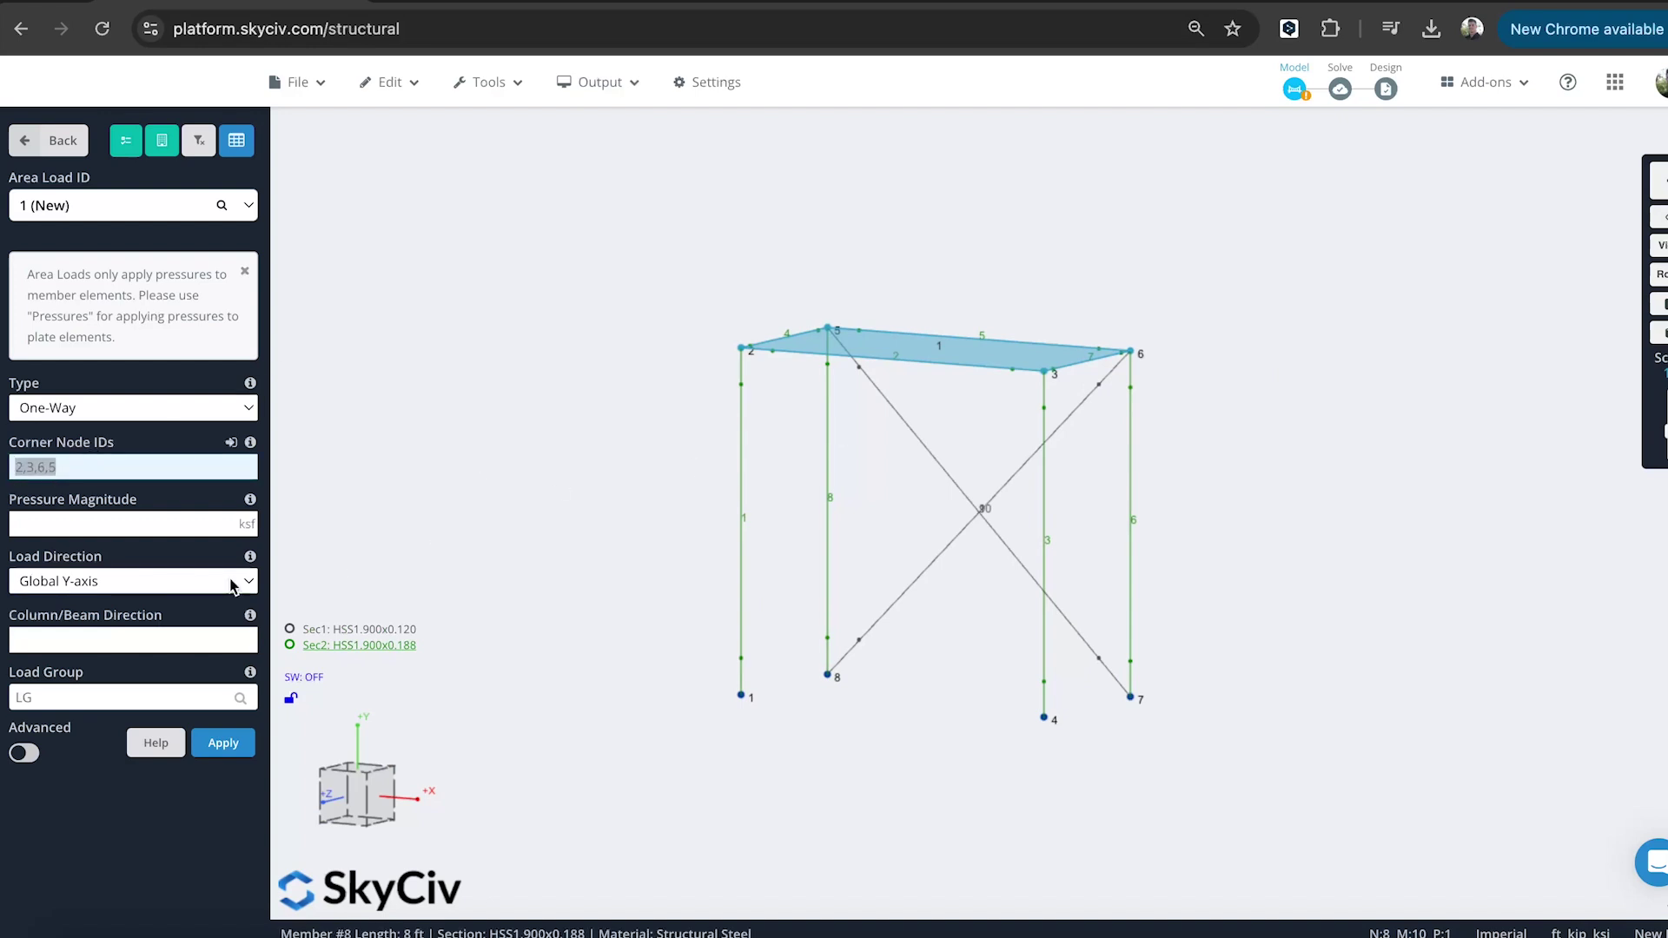
{"action": "left_click", "coordinate": [56, 524]}
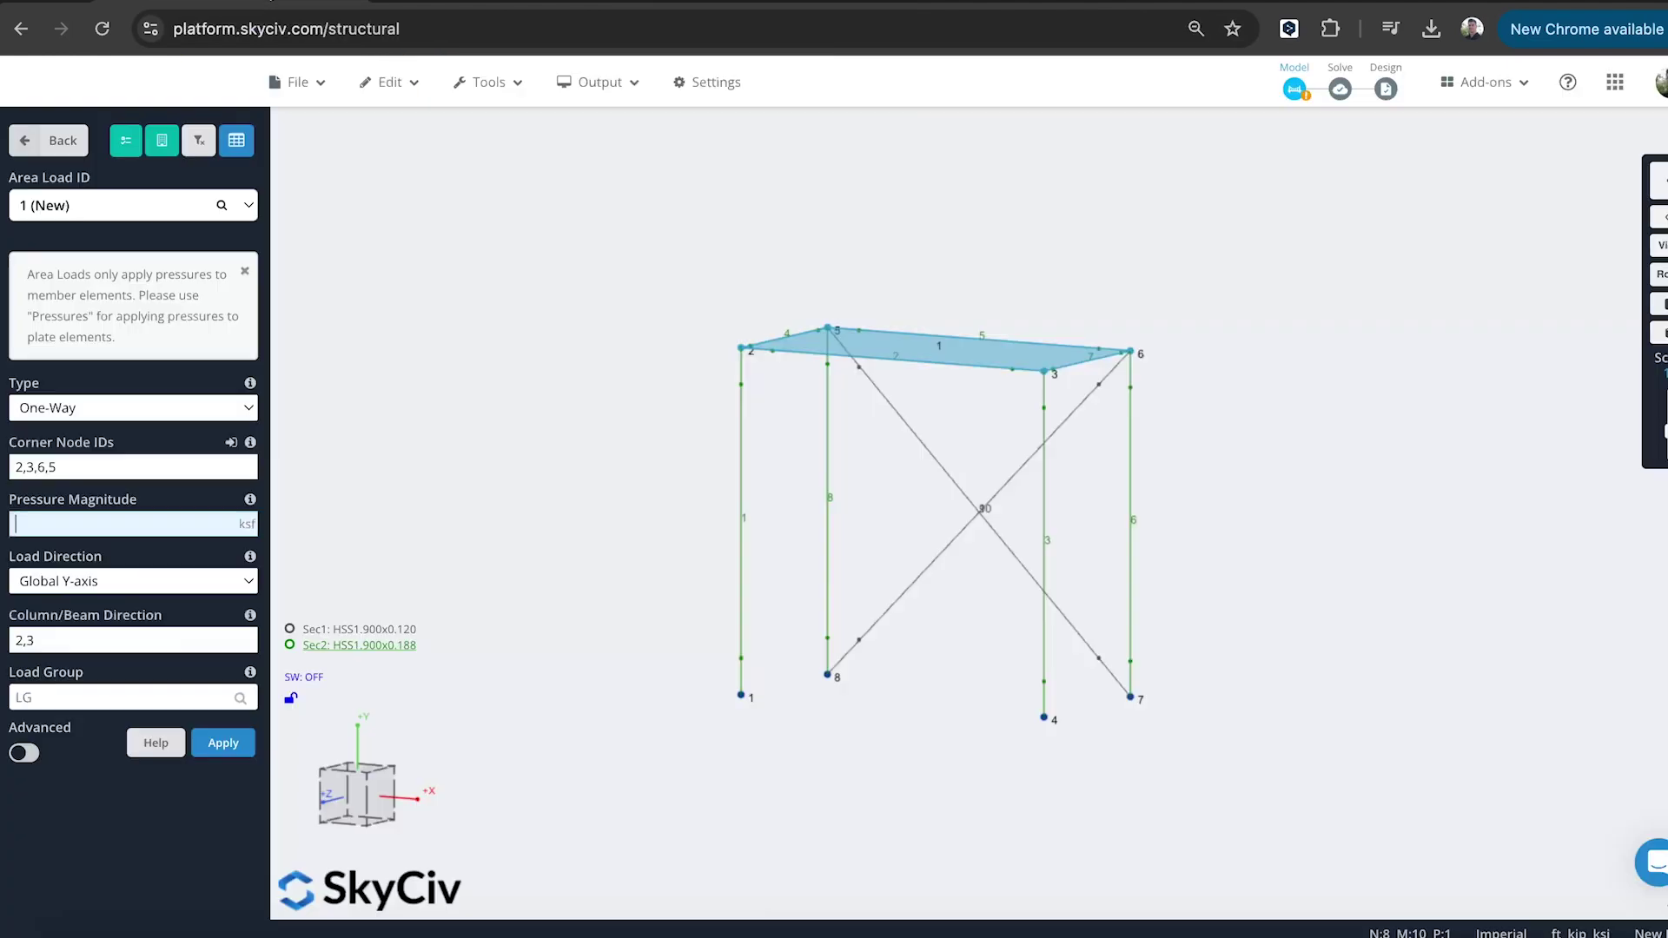
{"action": "left_click", "coordinate": [700, 134]}
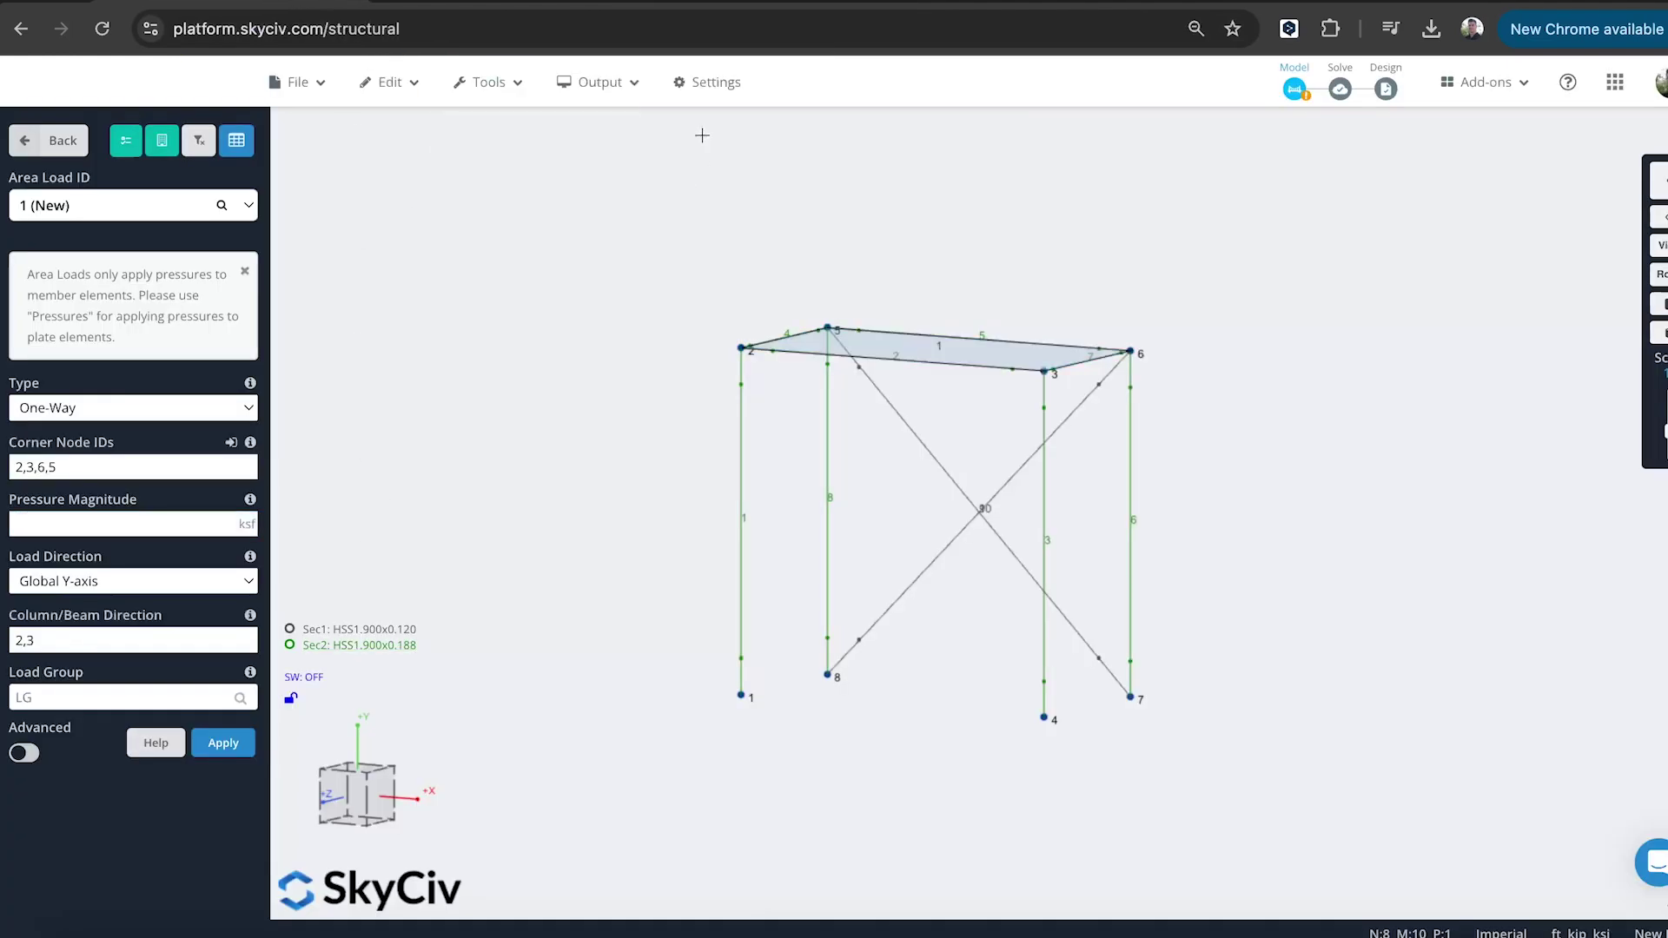
{"action": "left_click", "coordinate": [1583, 933]}
- Switch the force unit from kip to lb, save with model conversion, and reselect the top plate
{"action": "left_click", "coordinate": [899, 567]}
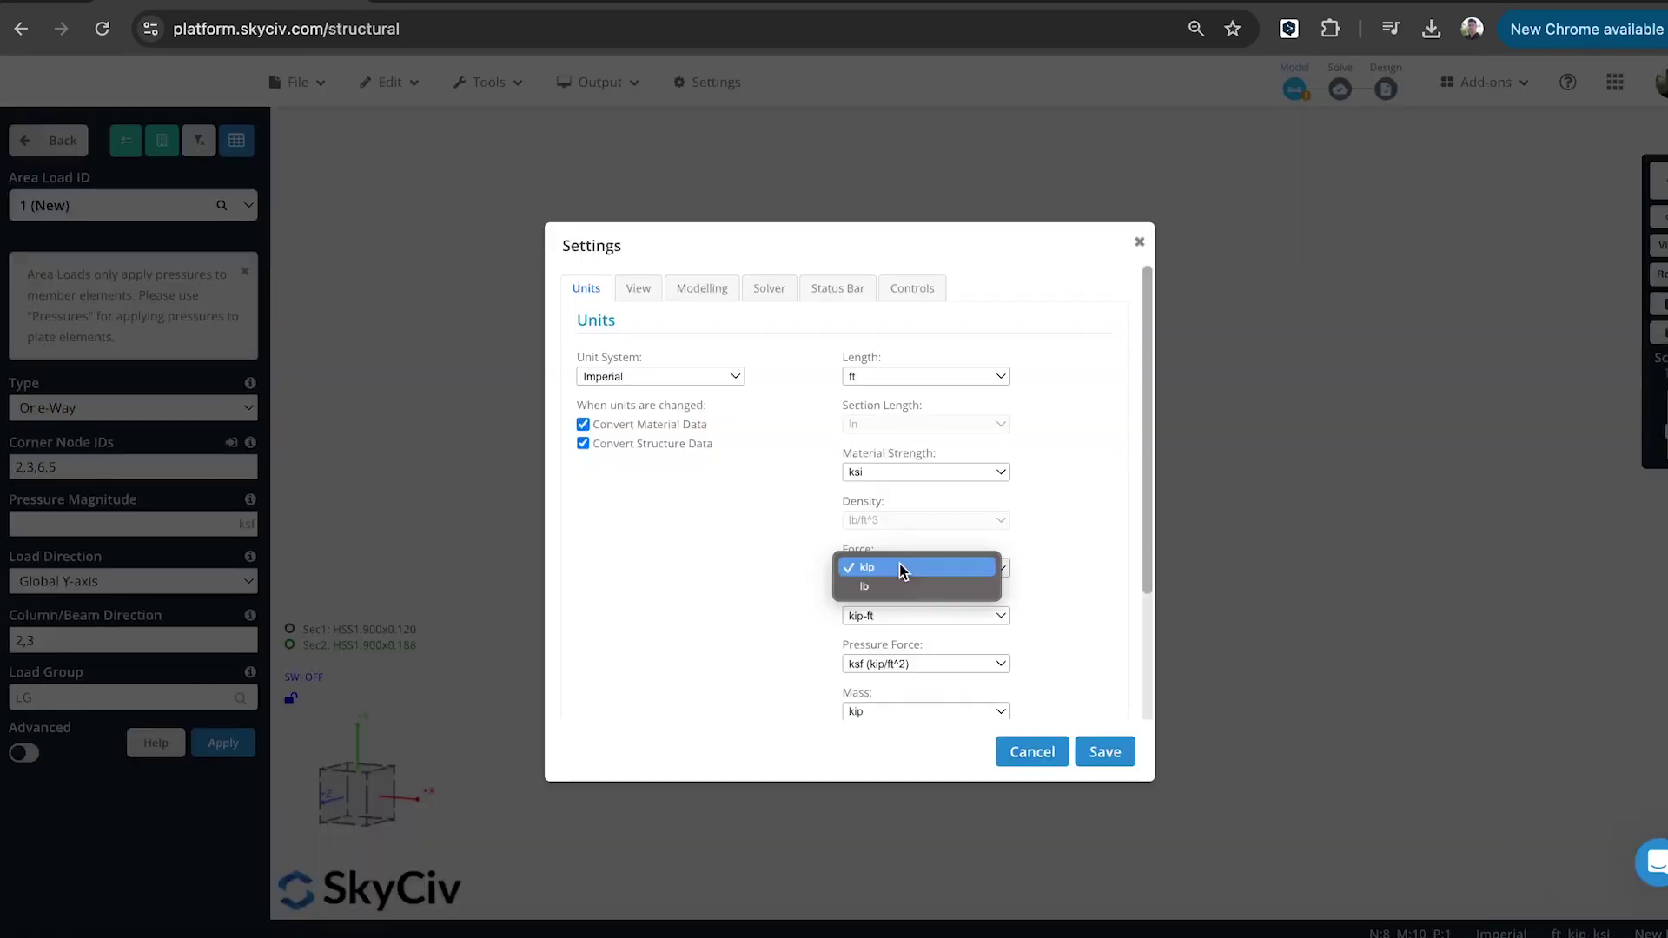
{"action": "left_click", "coordinate": [899, 582]}
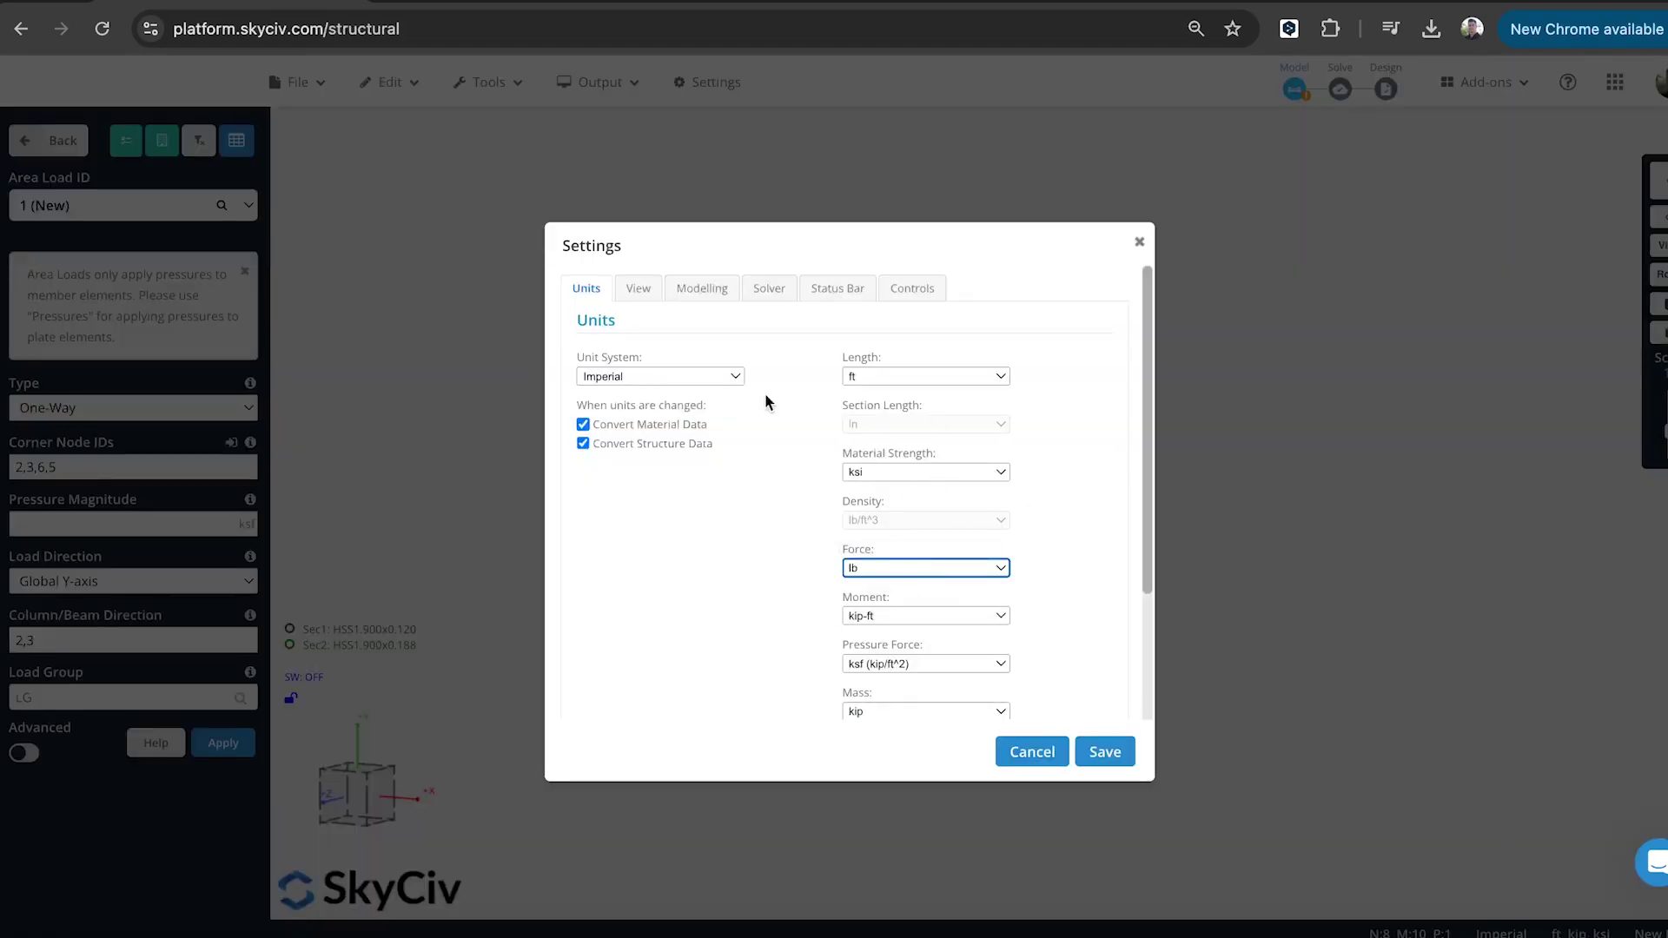
{"action": "left_click", "coordinate": [1103, 753]}
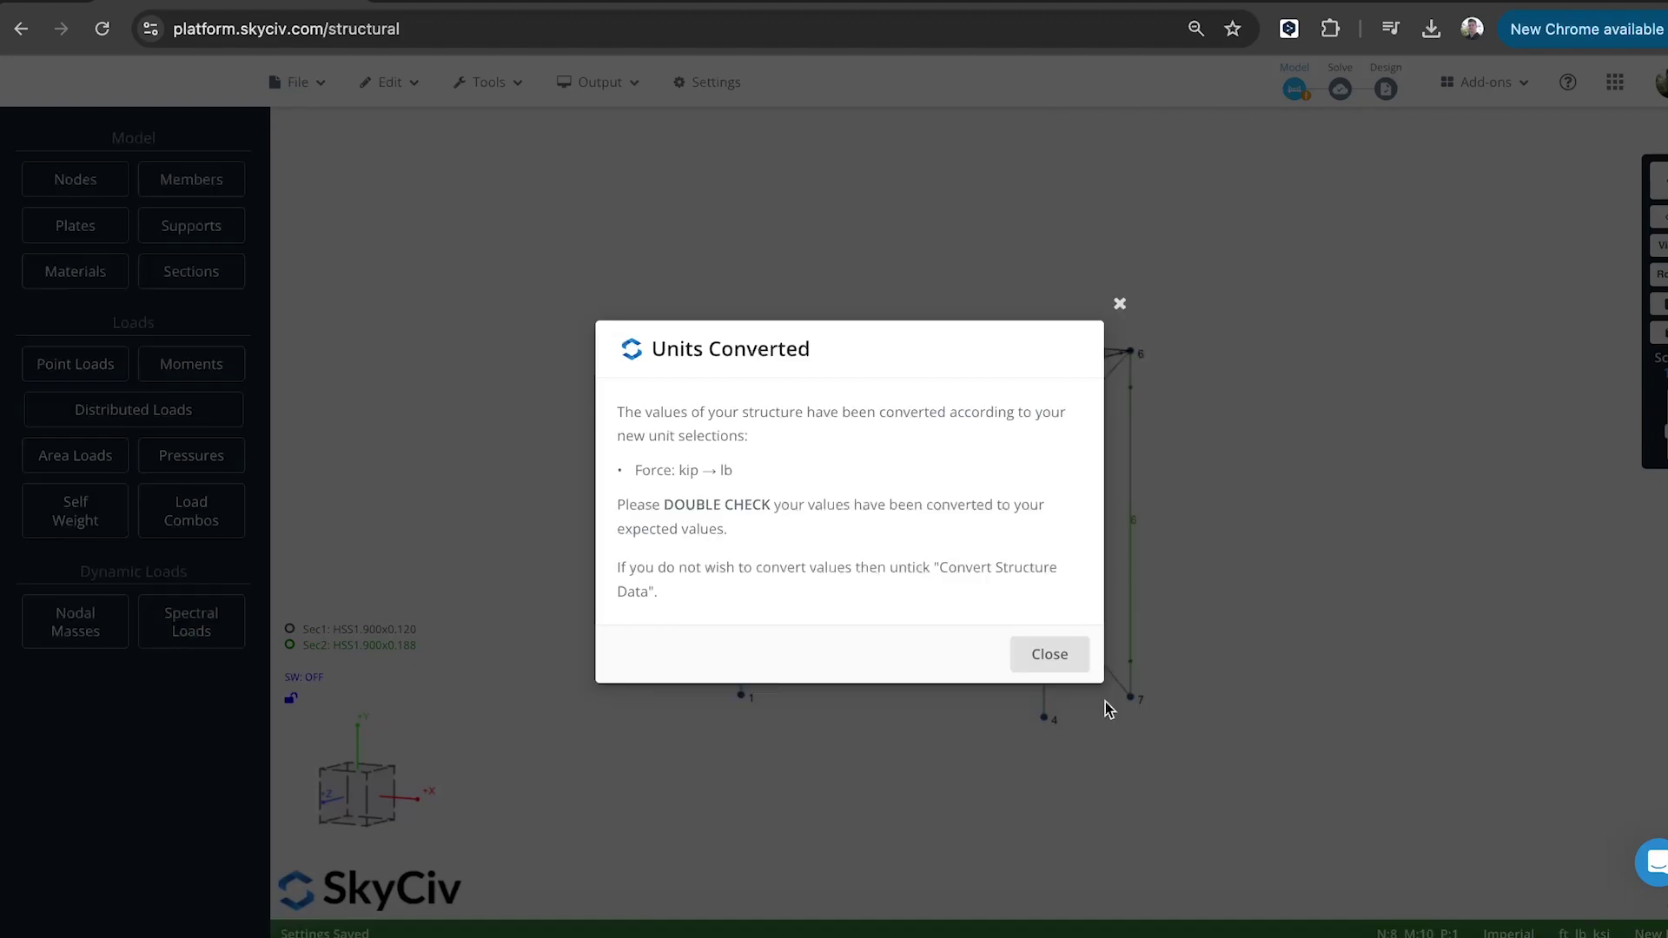
{"action": "left_click", "coordinate": [1040, 656]}
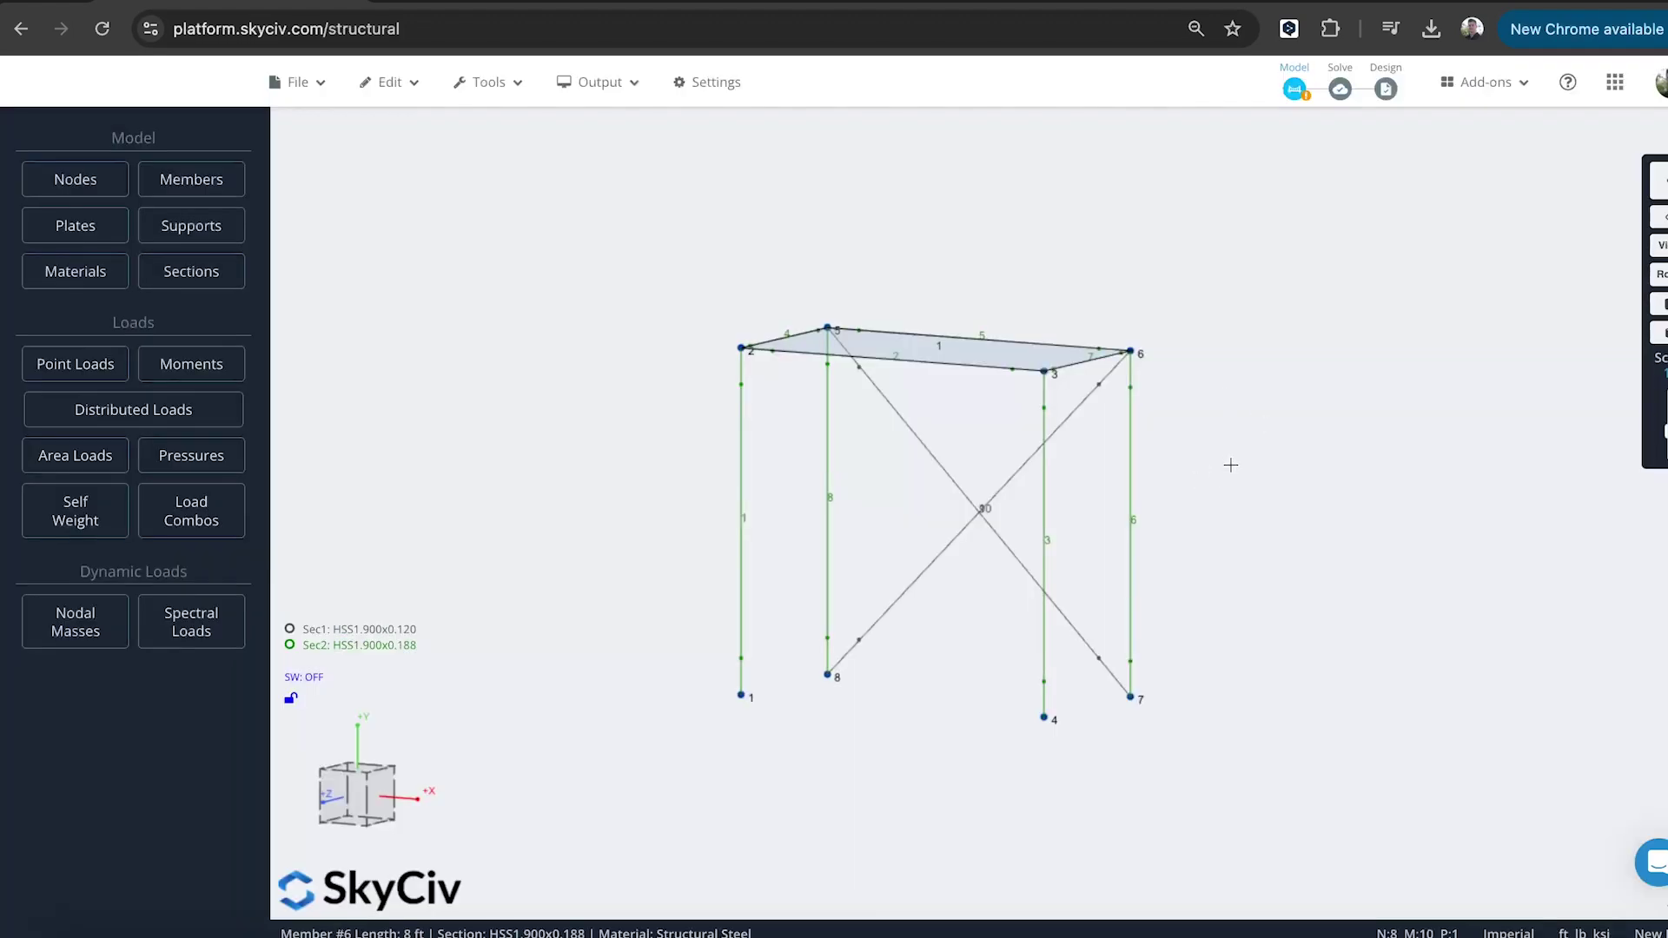
{"action": "left_click_drag", "start_coordinate": [1247, 335], "coordinate": [950, 295]}
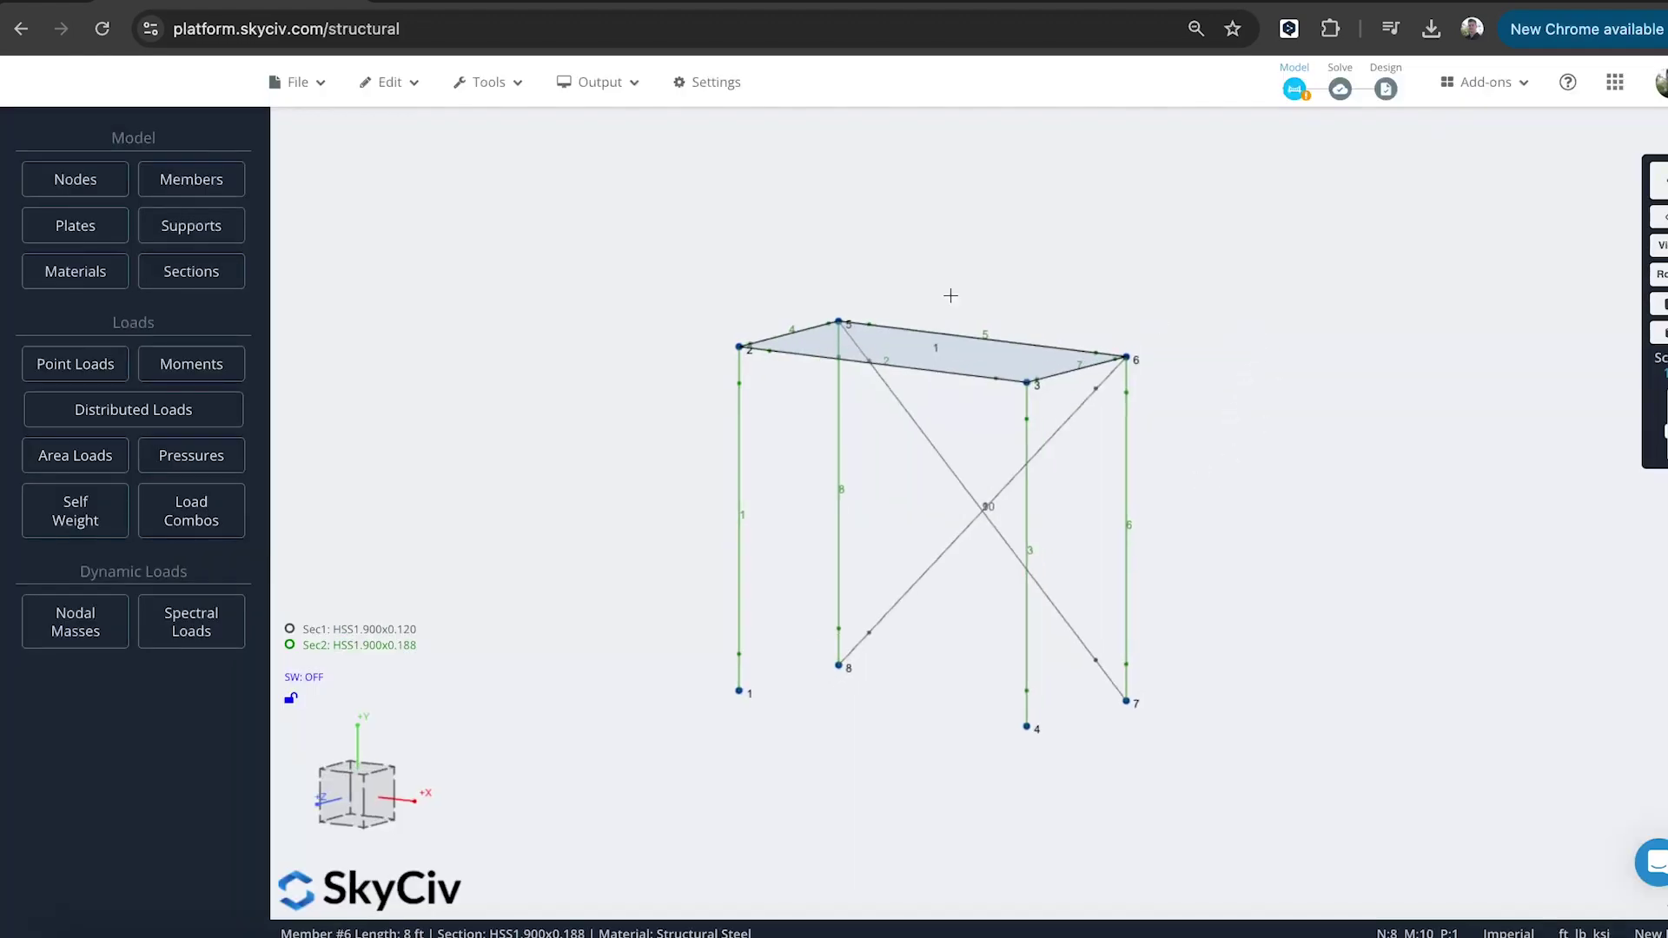
{"action": "left_click_drag", "start_coordinate": [1272, 461], "coordinate": [649, 203]}
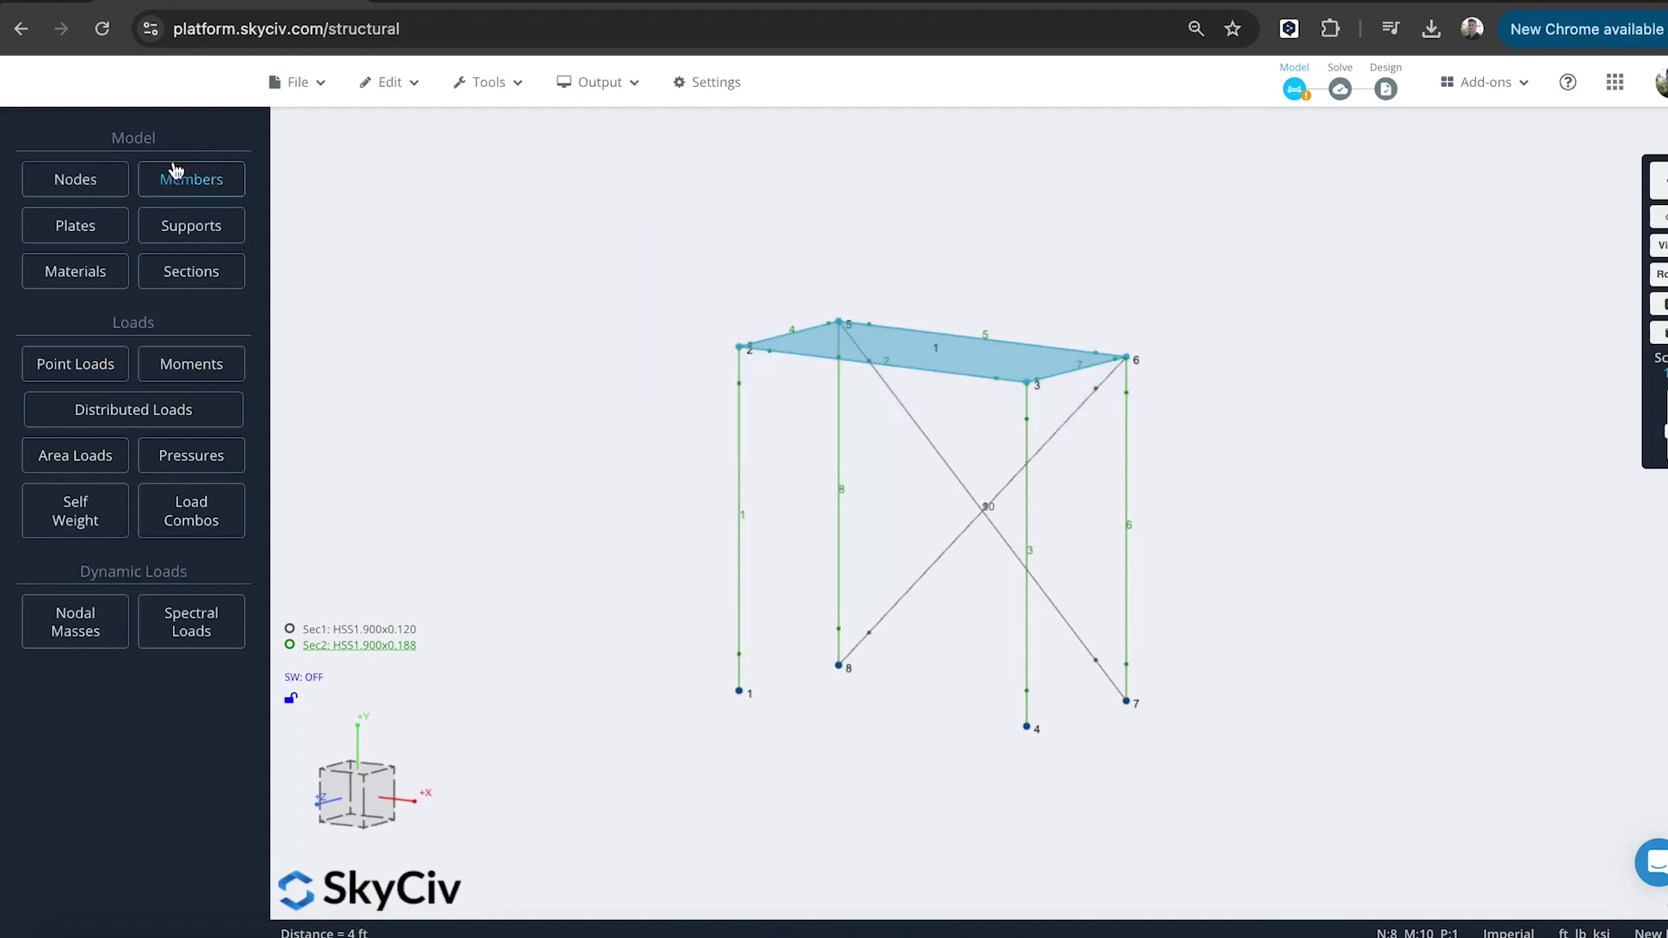
- Apply a -50/1000 ksf area load on nodes 2,3,6,5, direction 2,3, in load group LIVE_LOAD
{"action": "left_click", "coordinate": [108, 454]}
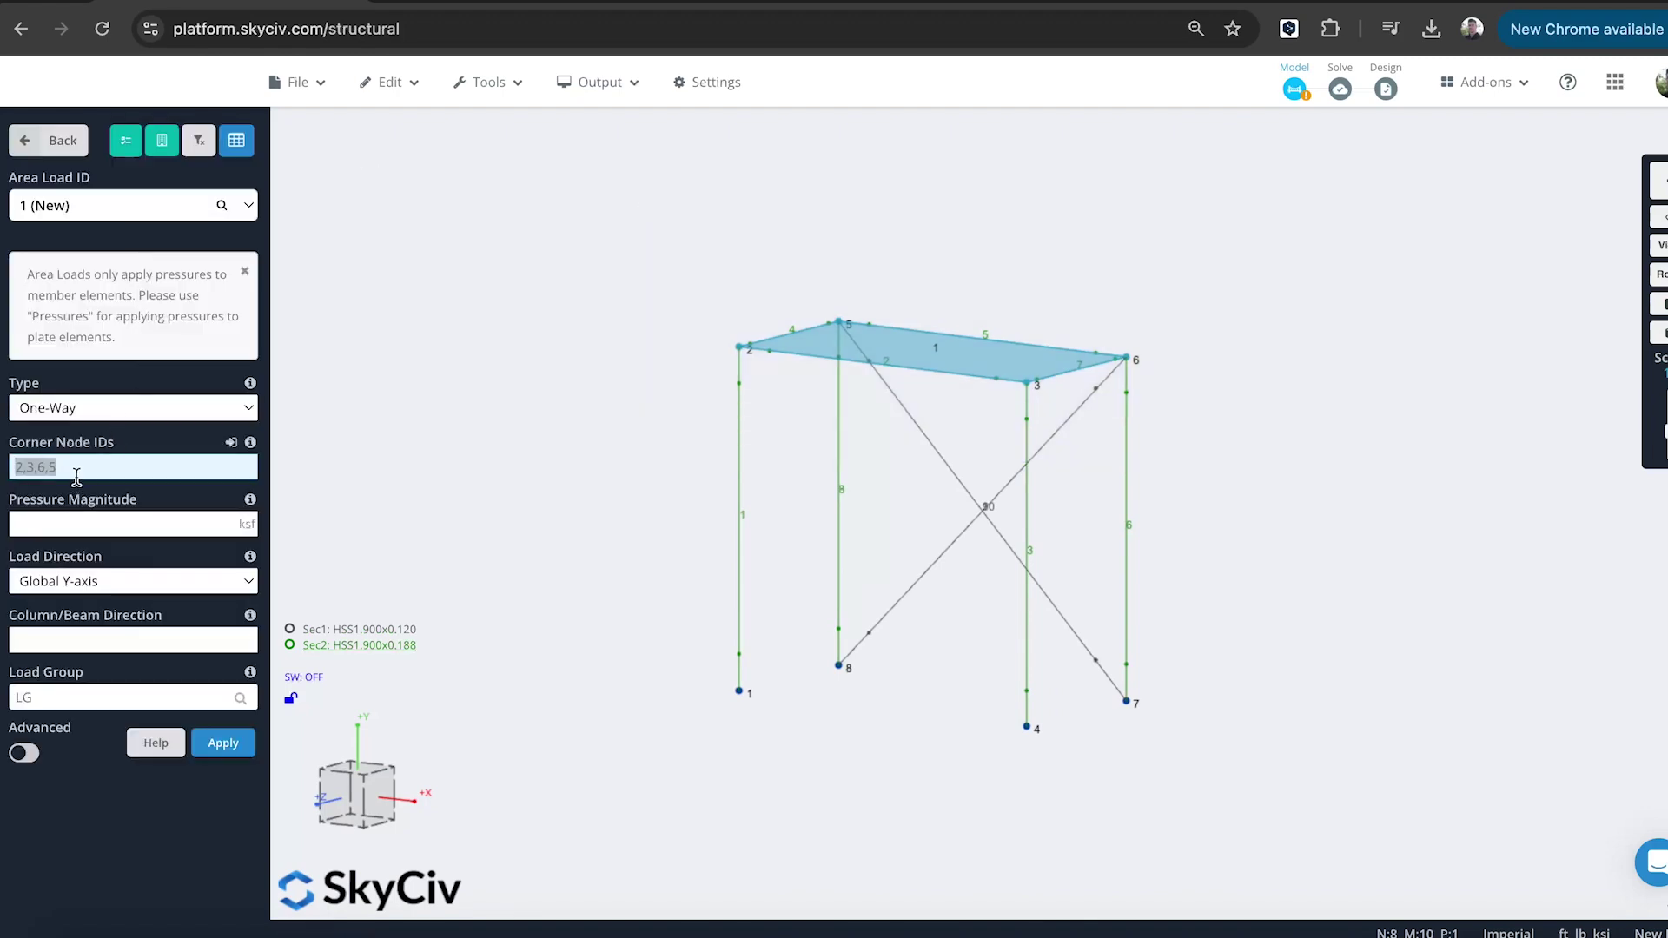
{"action": "left_click", "coordinate": [145, 523]}
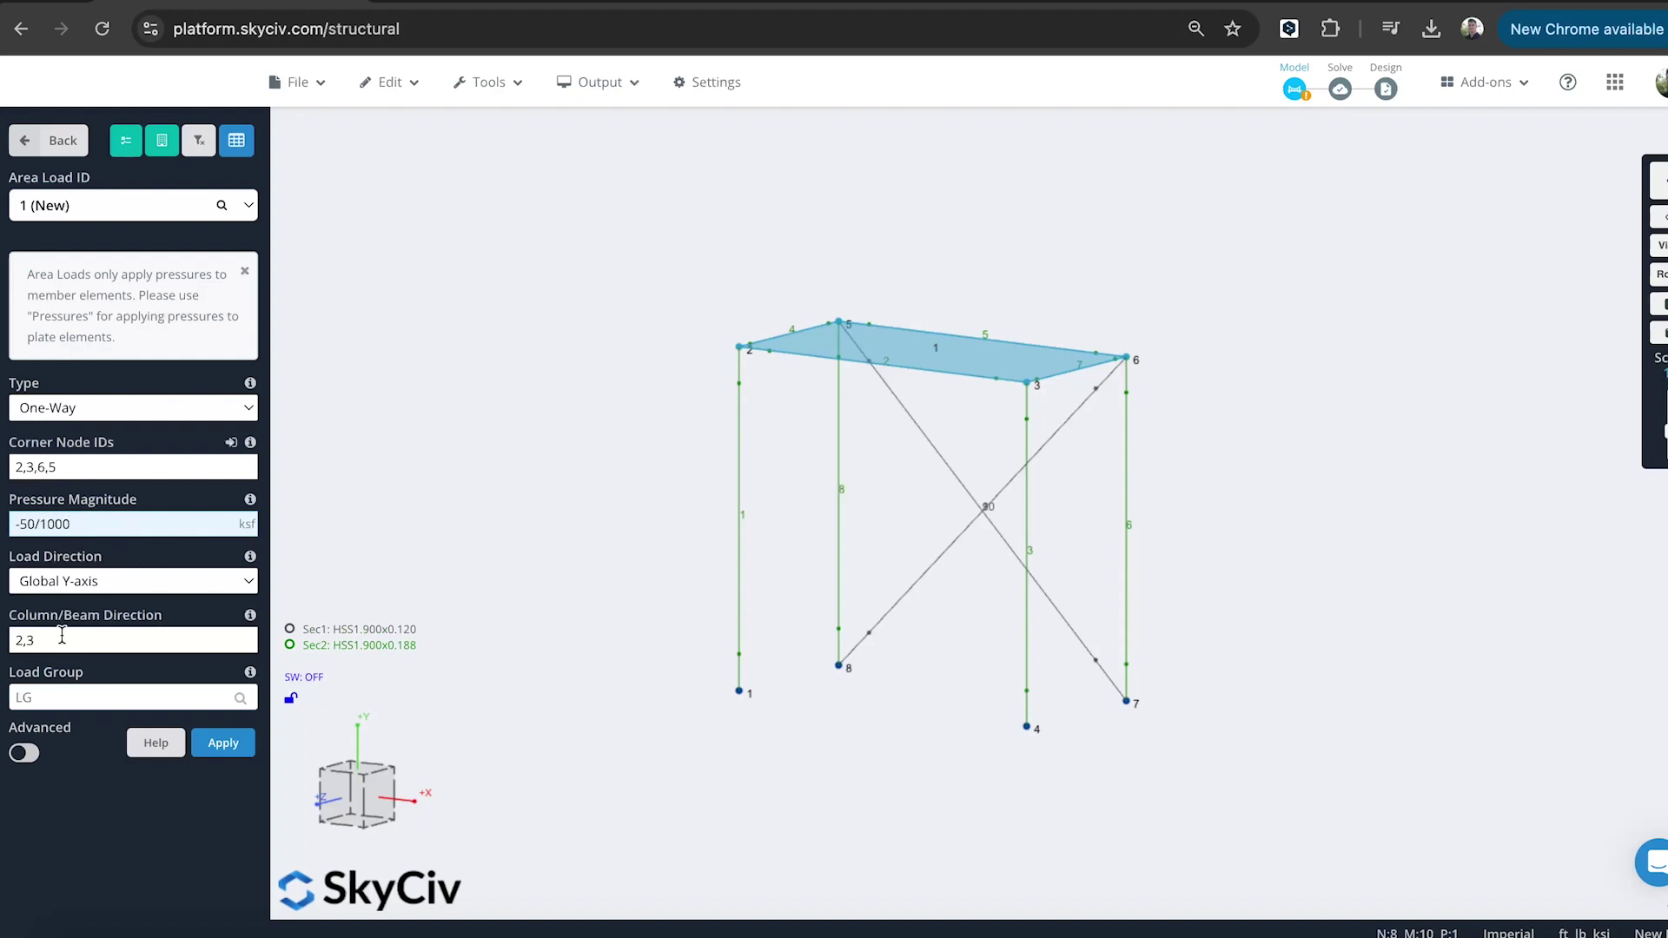
{"action": "left_click", "coordinate": [54, 696]}
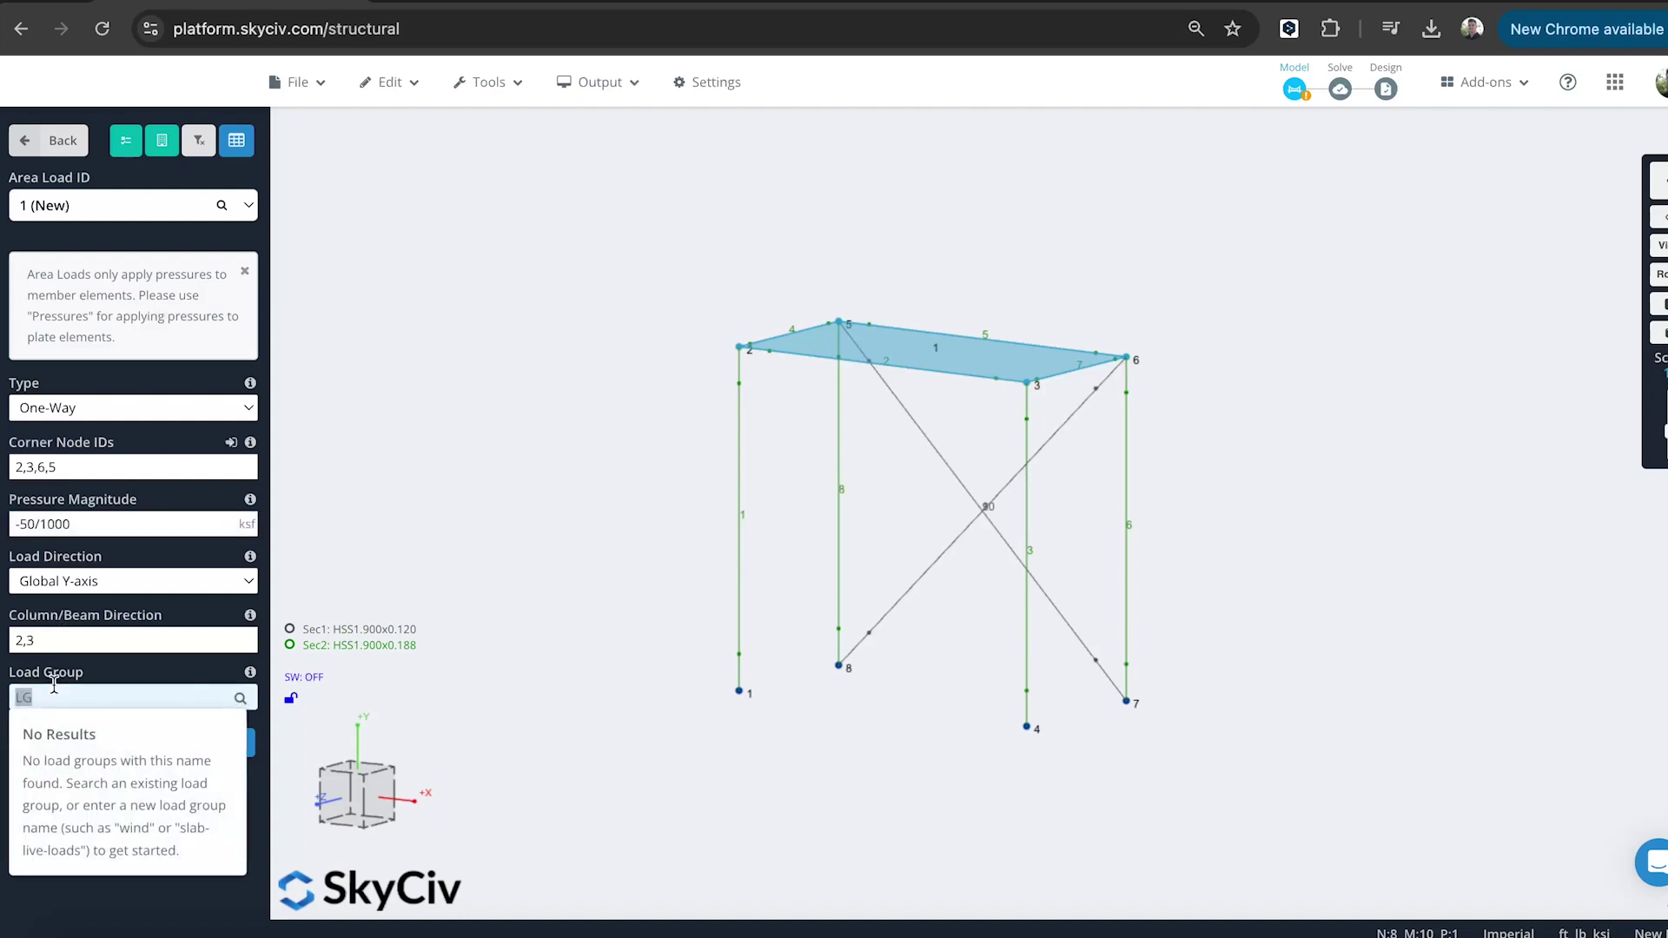
{"action": "type", "text": "LIVE_LOAD"}
{"action": "key", "text": "Return"}
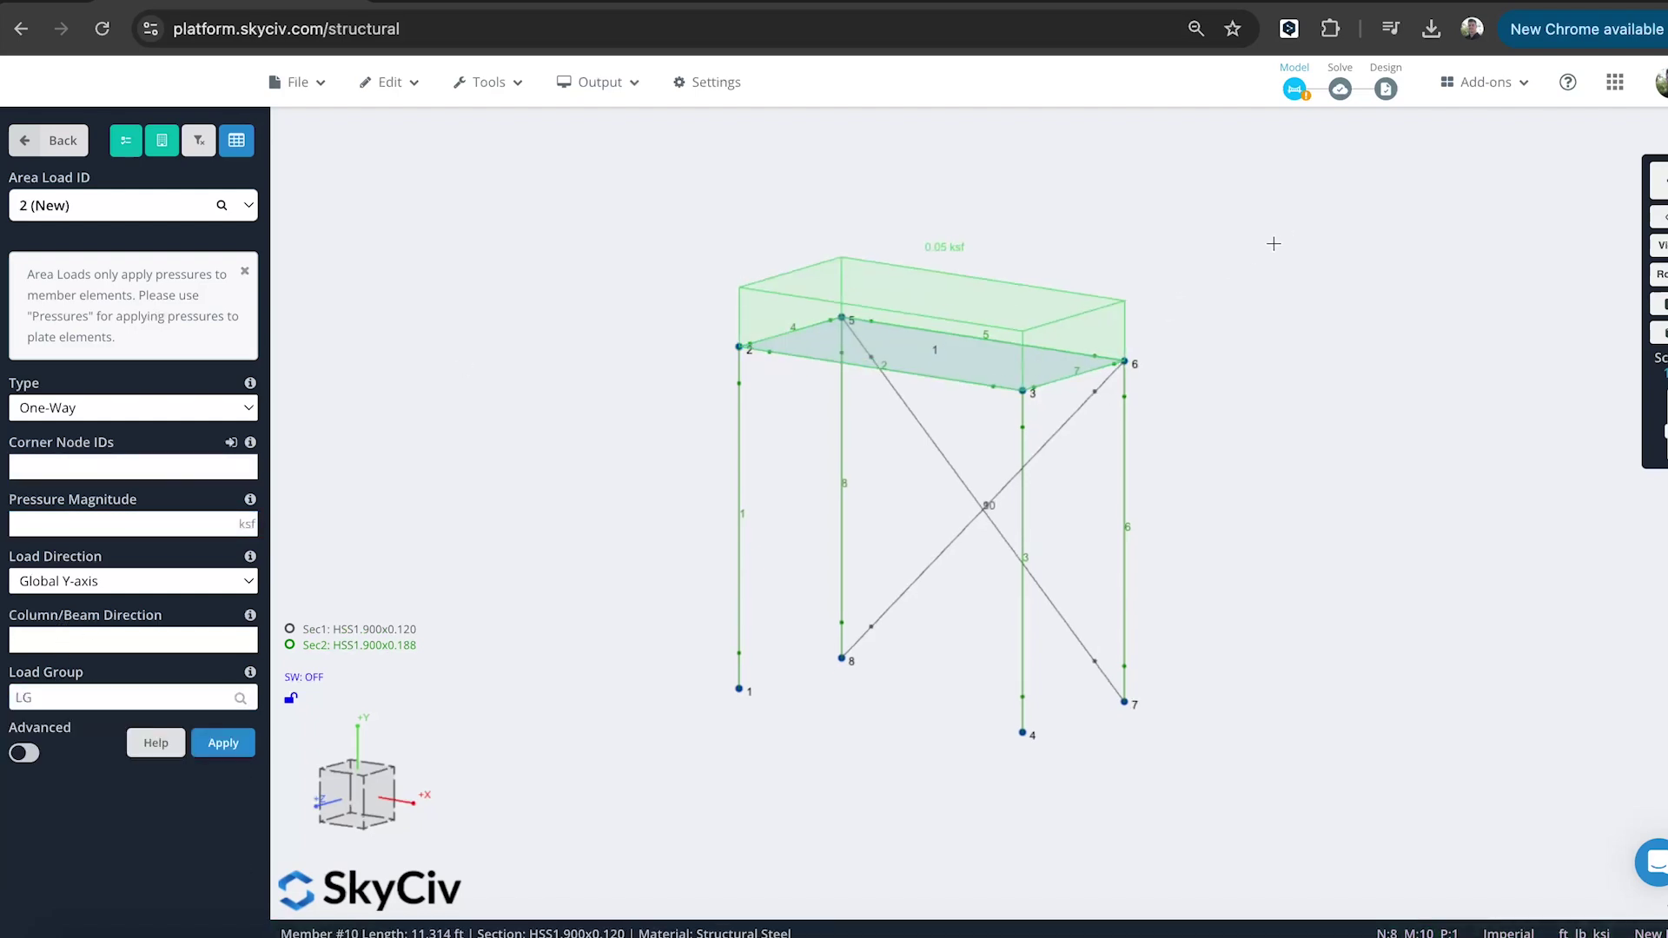
- Turn on Equivalent Area Loads display in the visibility settings
{"action": "left_click", "coordinate": [961, 288]}
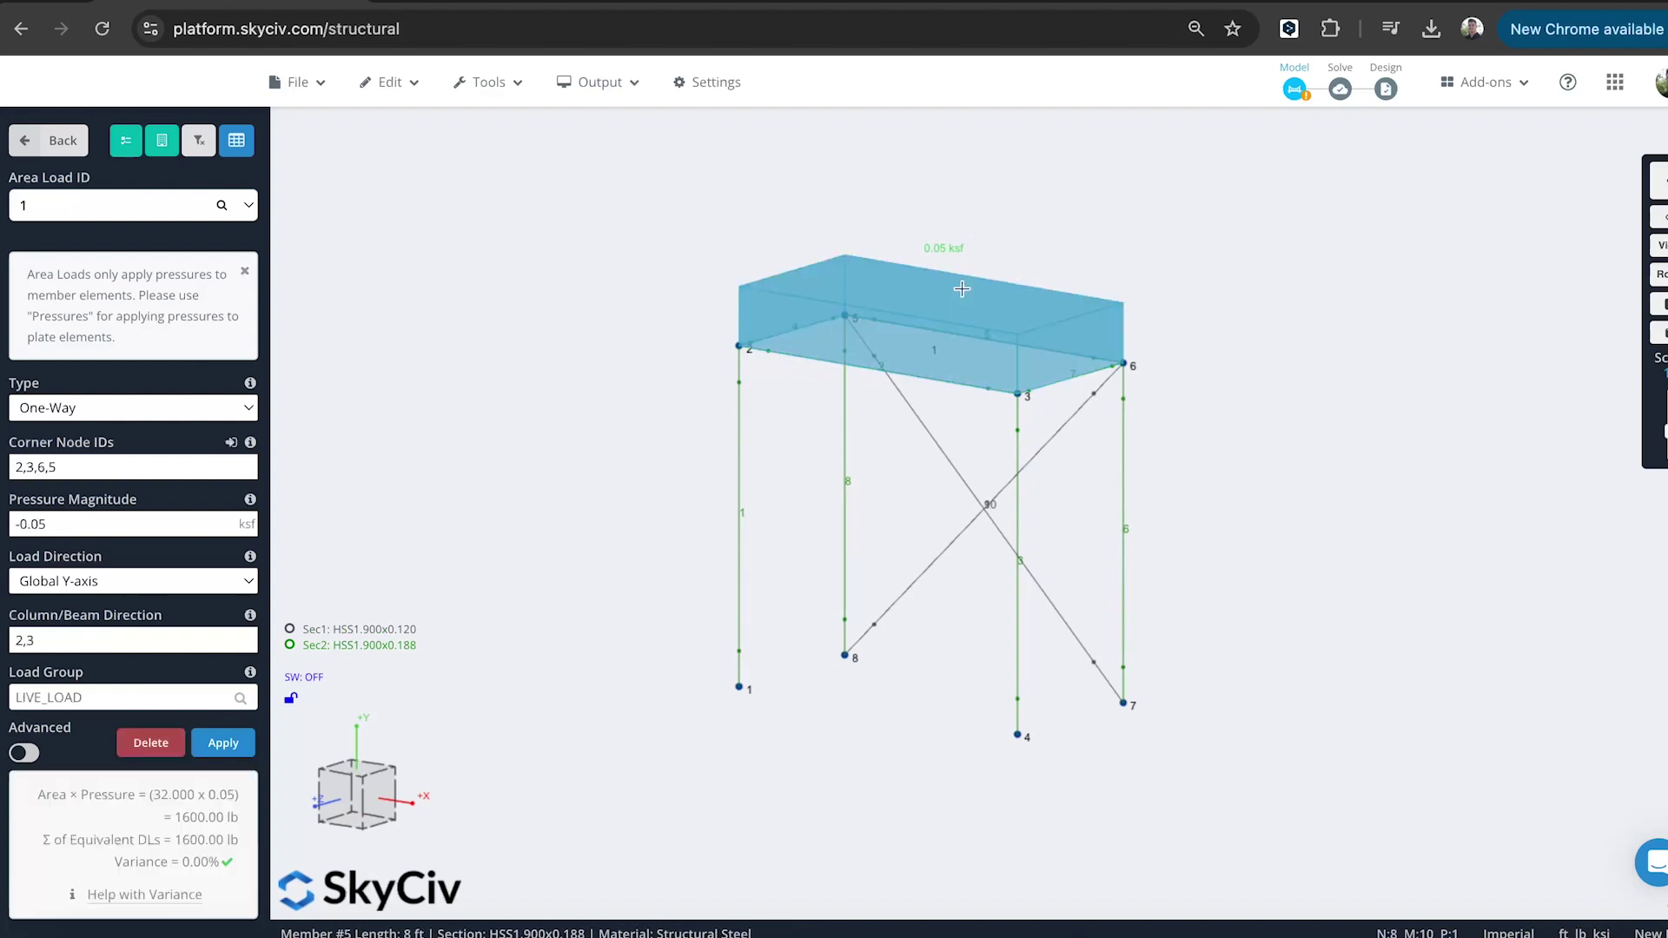
{"action": "left_click", "coordinate": [1659, 217]}
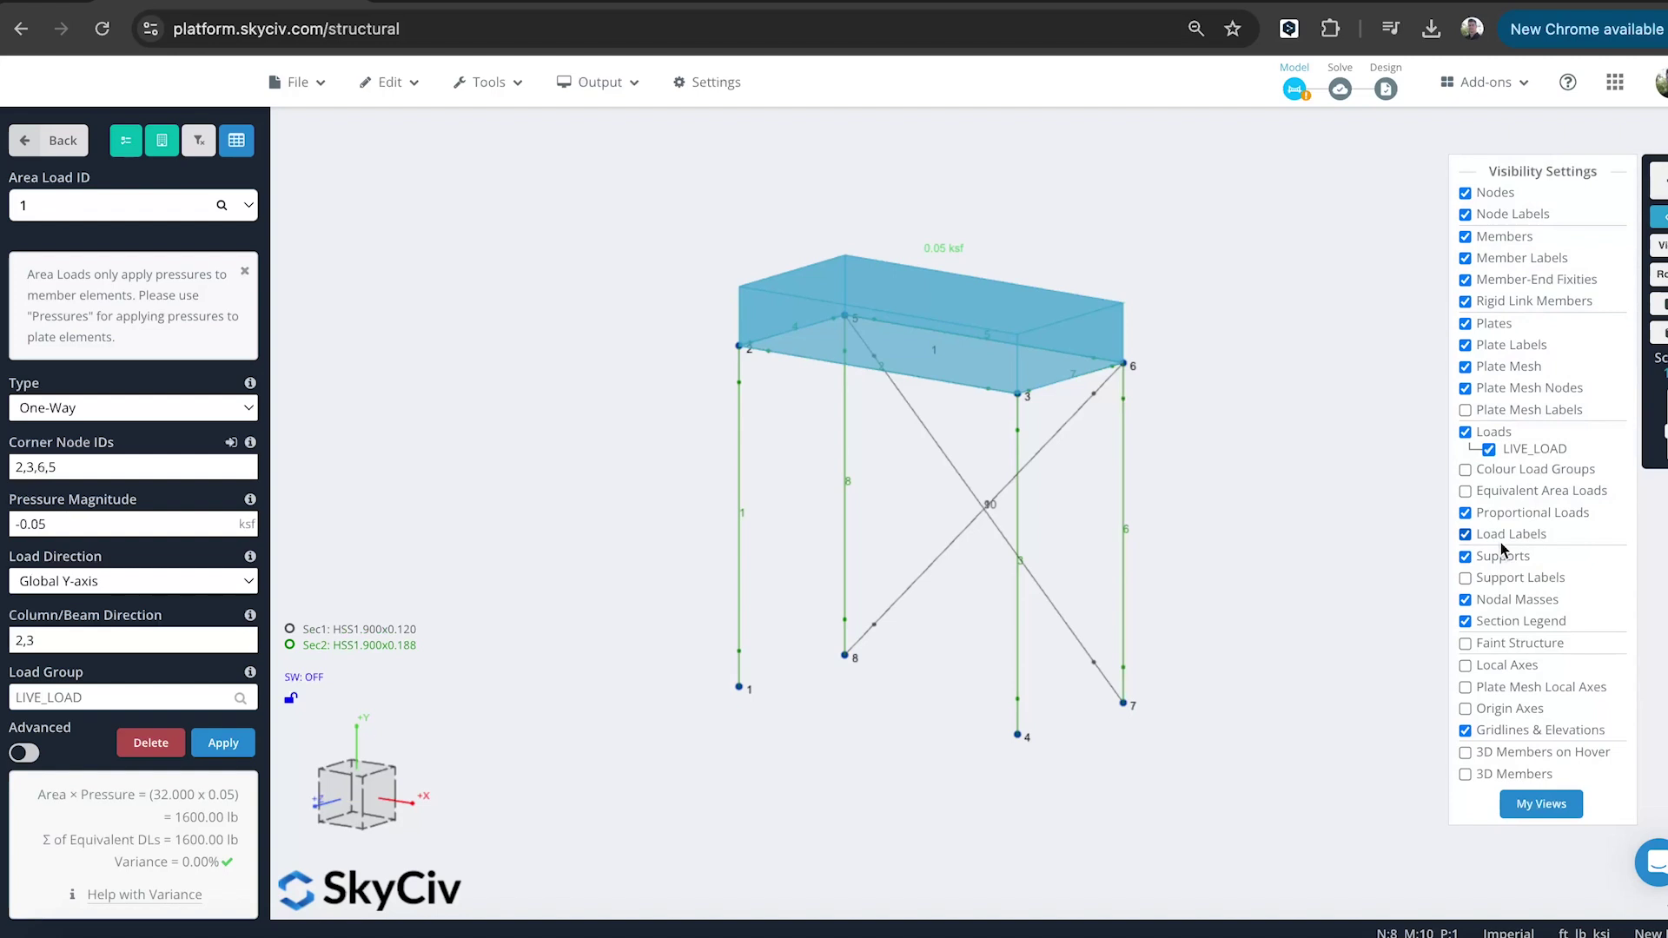
{"action": "left_click", "coordinate": [1503, 492]}
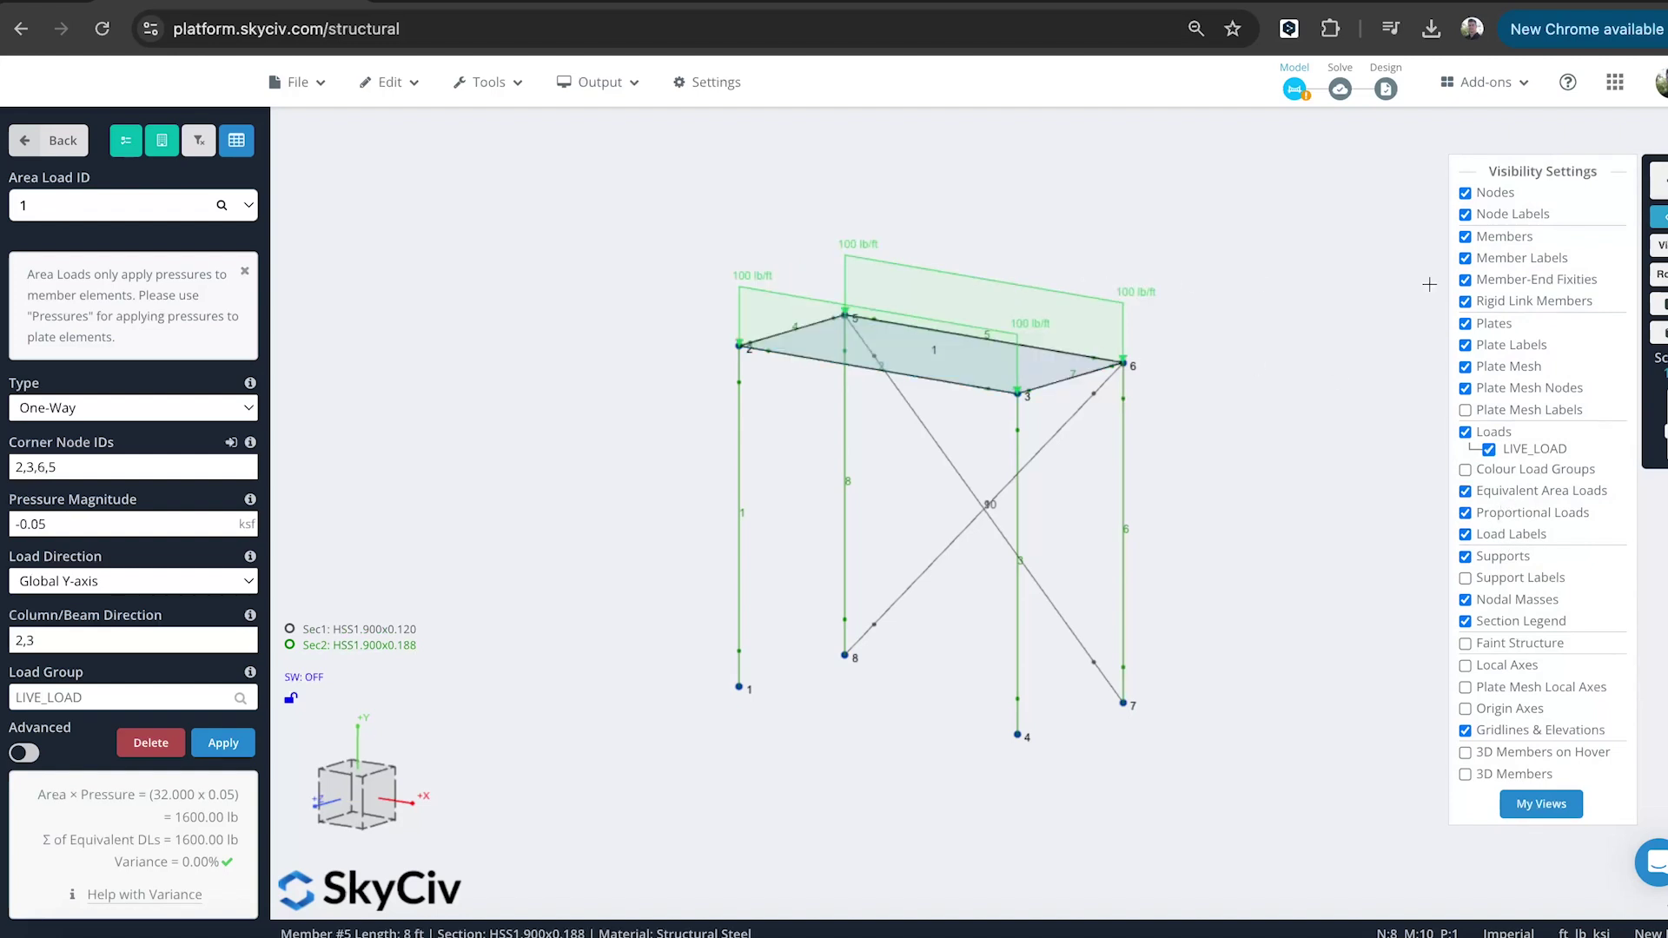
{"action": "left_click", "coordinate": [1657, 243]}
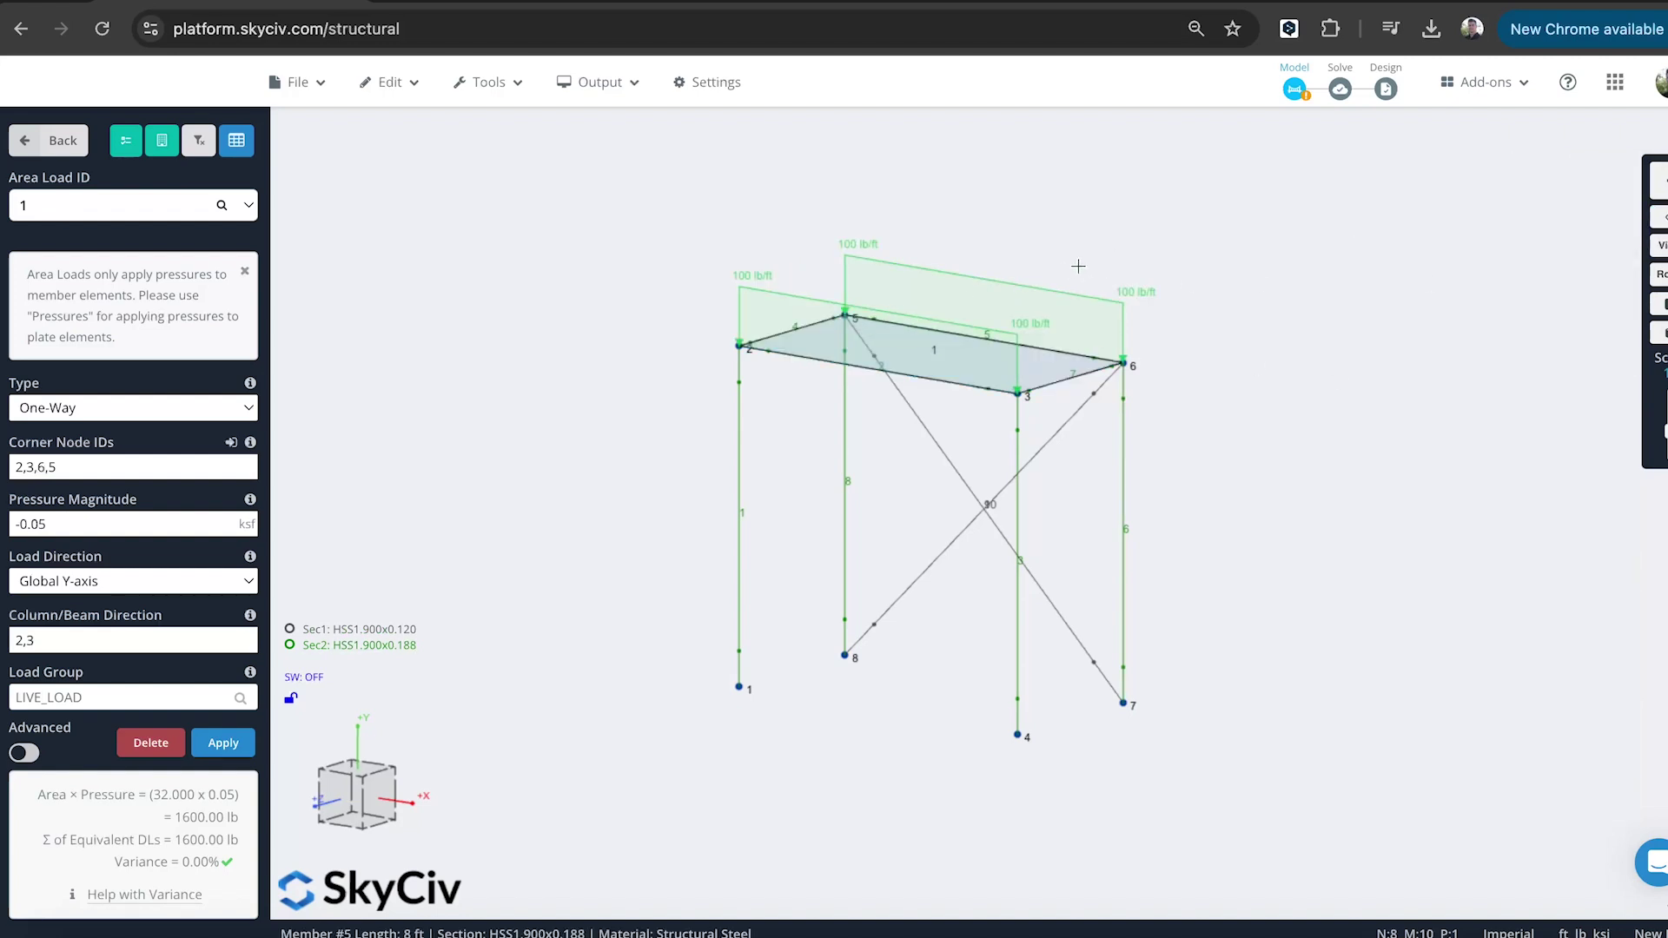
- Change the live area load's span direction by entering 3, giving 200 lb/ft on the short edges
{"action": "left_click", "coordinate": [1021, 302]}
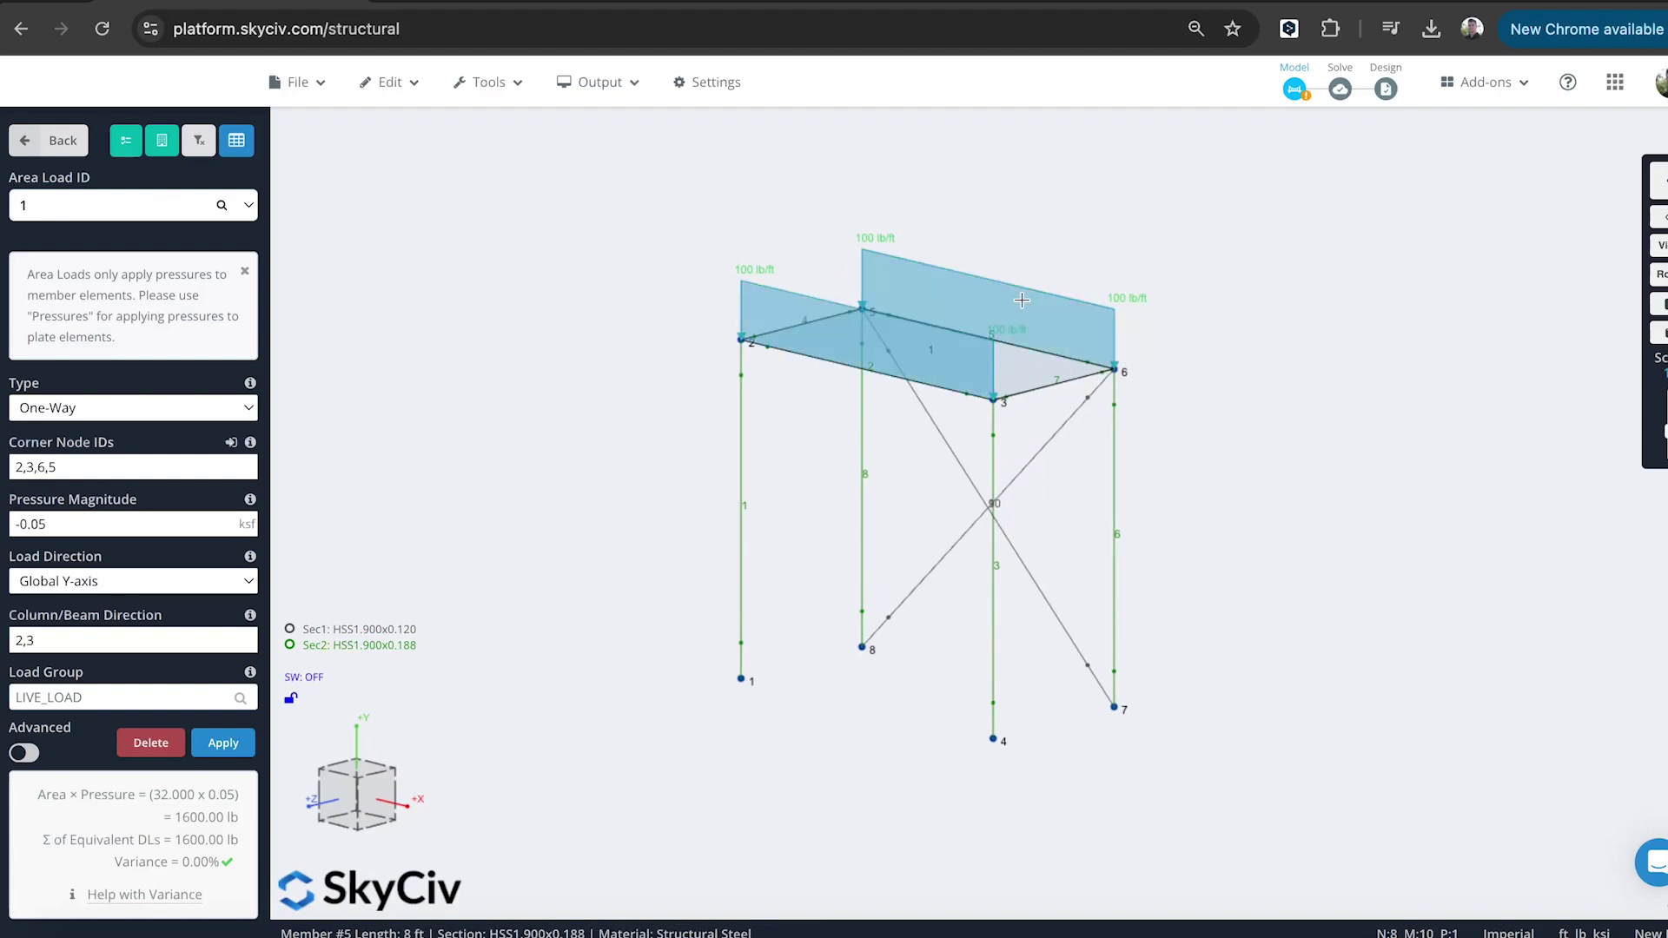
{"action": "scroll", "coordinate": [720, 274], "scroll_direction": "up", "scroll_amount": 3}
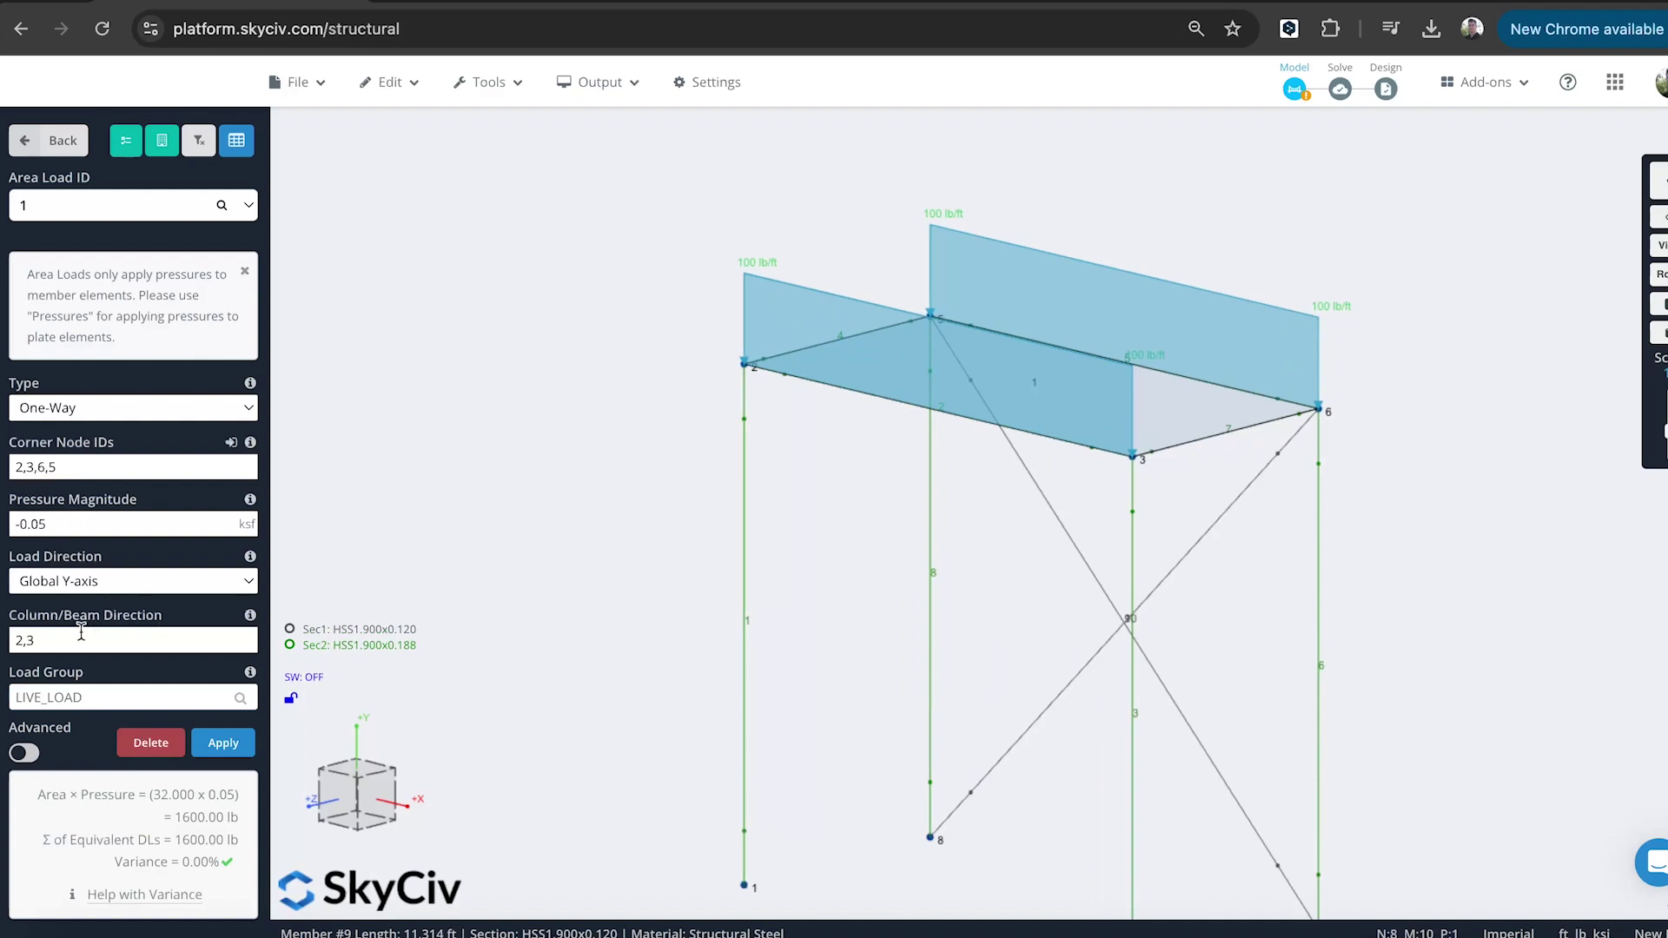
{"action": "left_click", "coordinate": [124, 636]}
{"action": "type", "text": "3"}
{"action": "key", "text": "Return"}
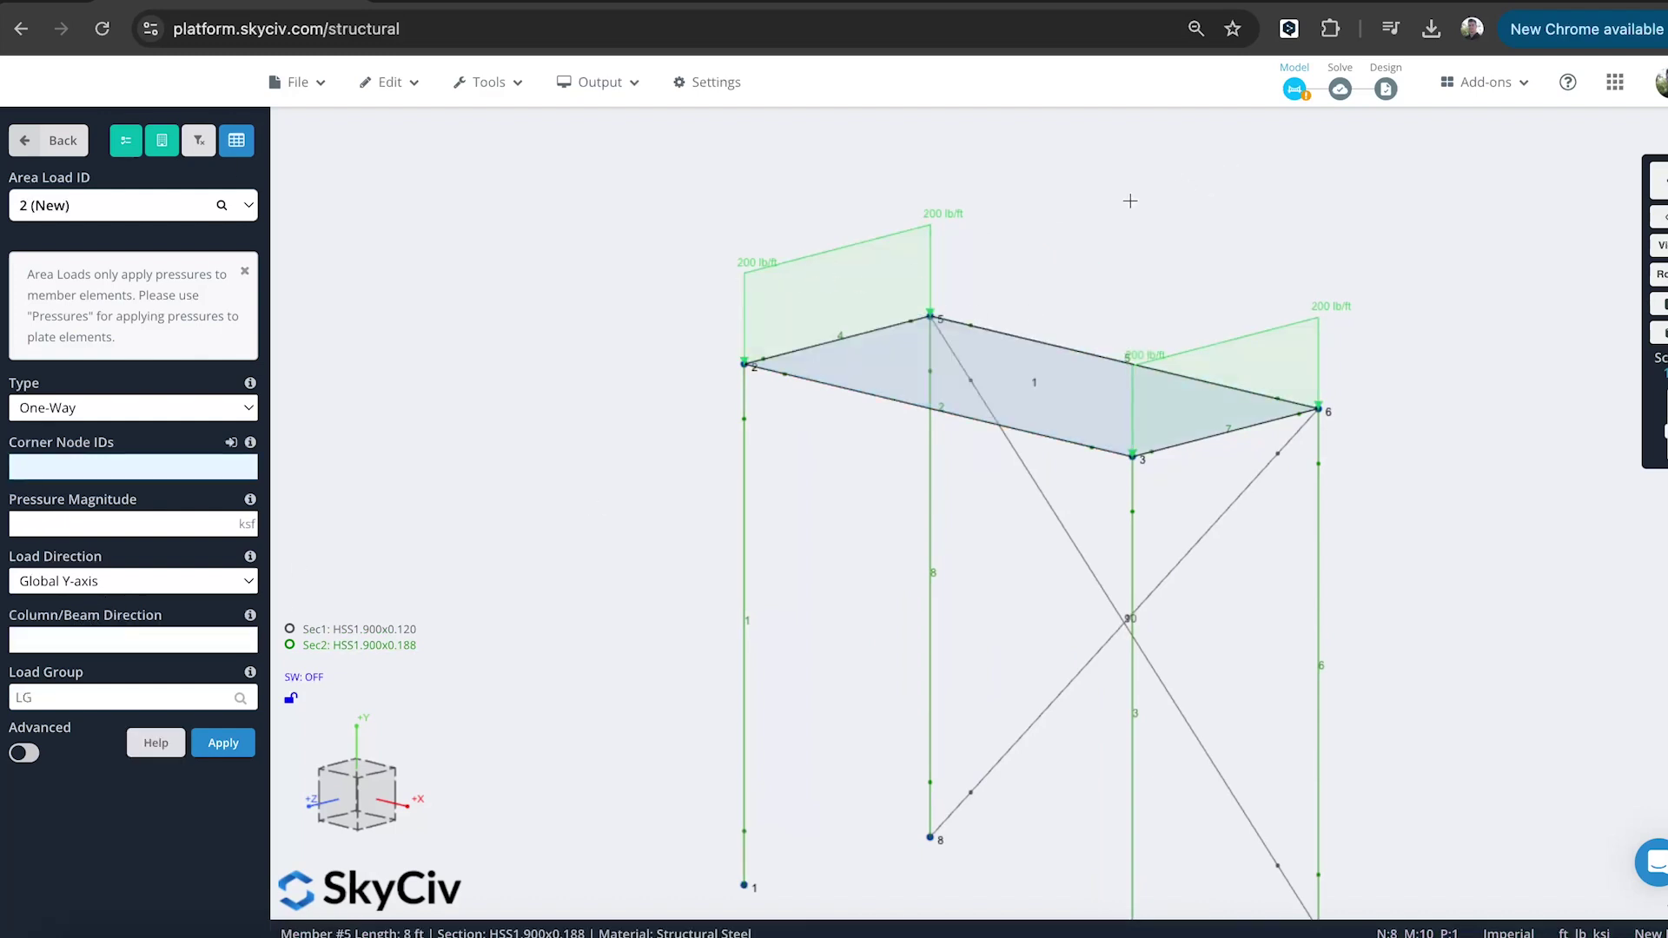
- Read the lengths of members 2 and 7 and compute 8*4*50 = 1600 lb
{"action": "left_click", "coordinate": [856, 257]}
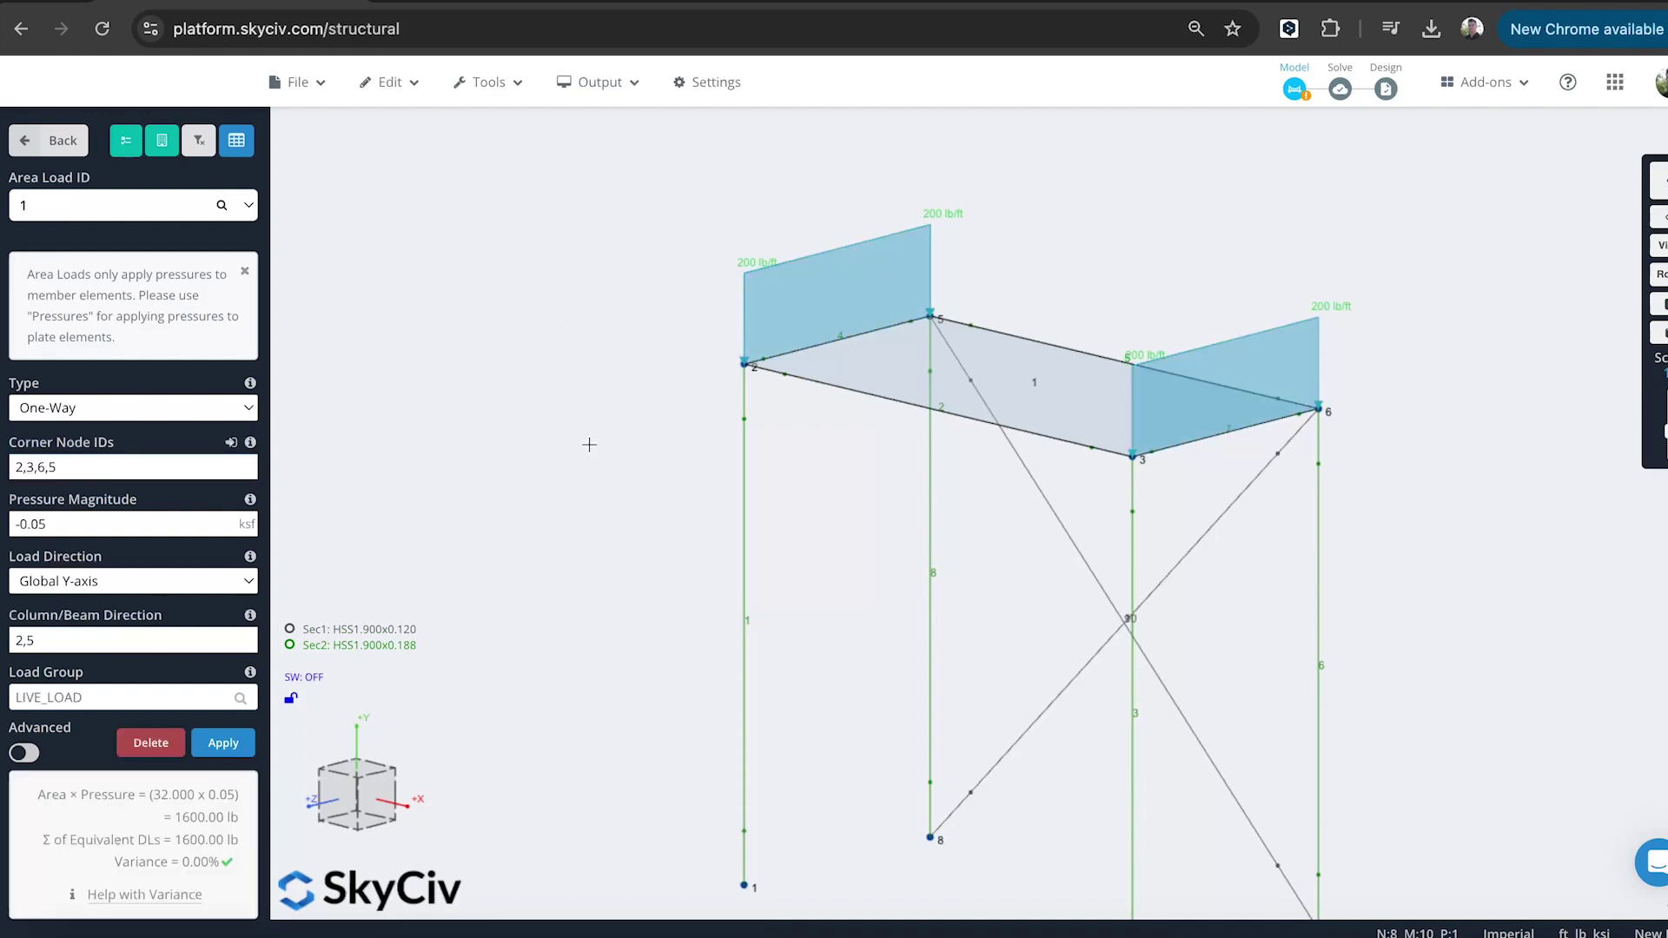
{"action": "mouse_move", "coordinate": [169, 864]}
{"action": "double_click", "coordinate": [845, 393]}
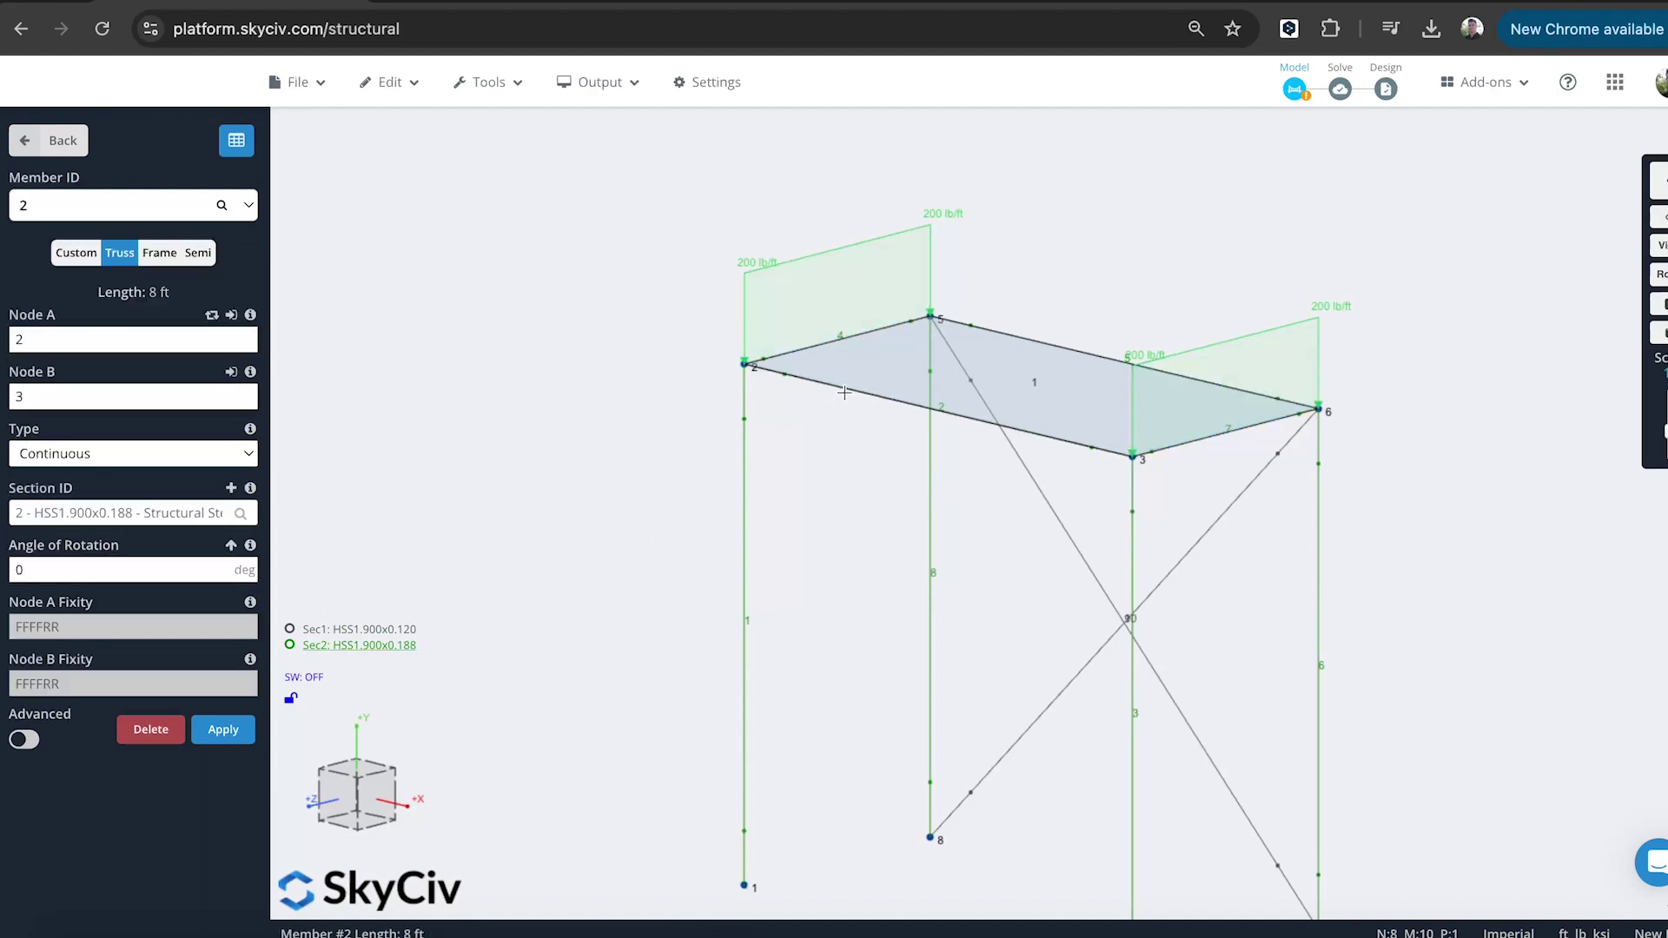
{"action": "double_click", "coordinate": [1206, 443]}
{"action": "key", "text": "super+space"}
{"action": "type", "text": "8*"}
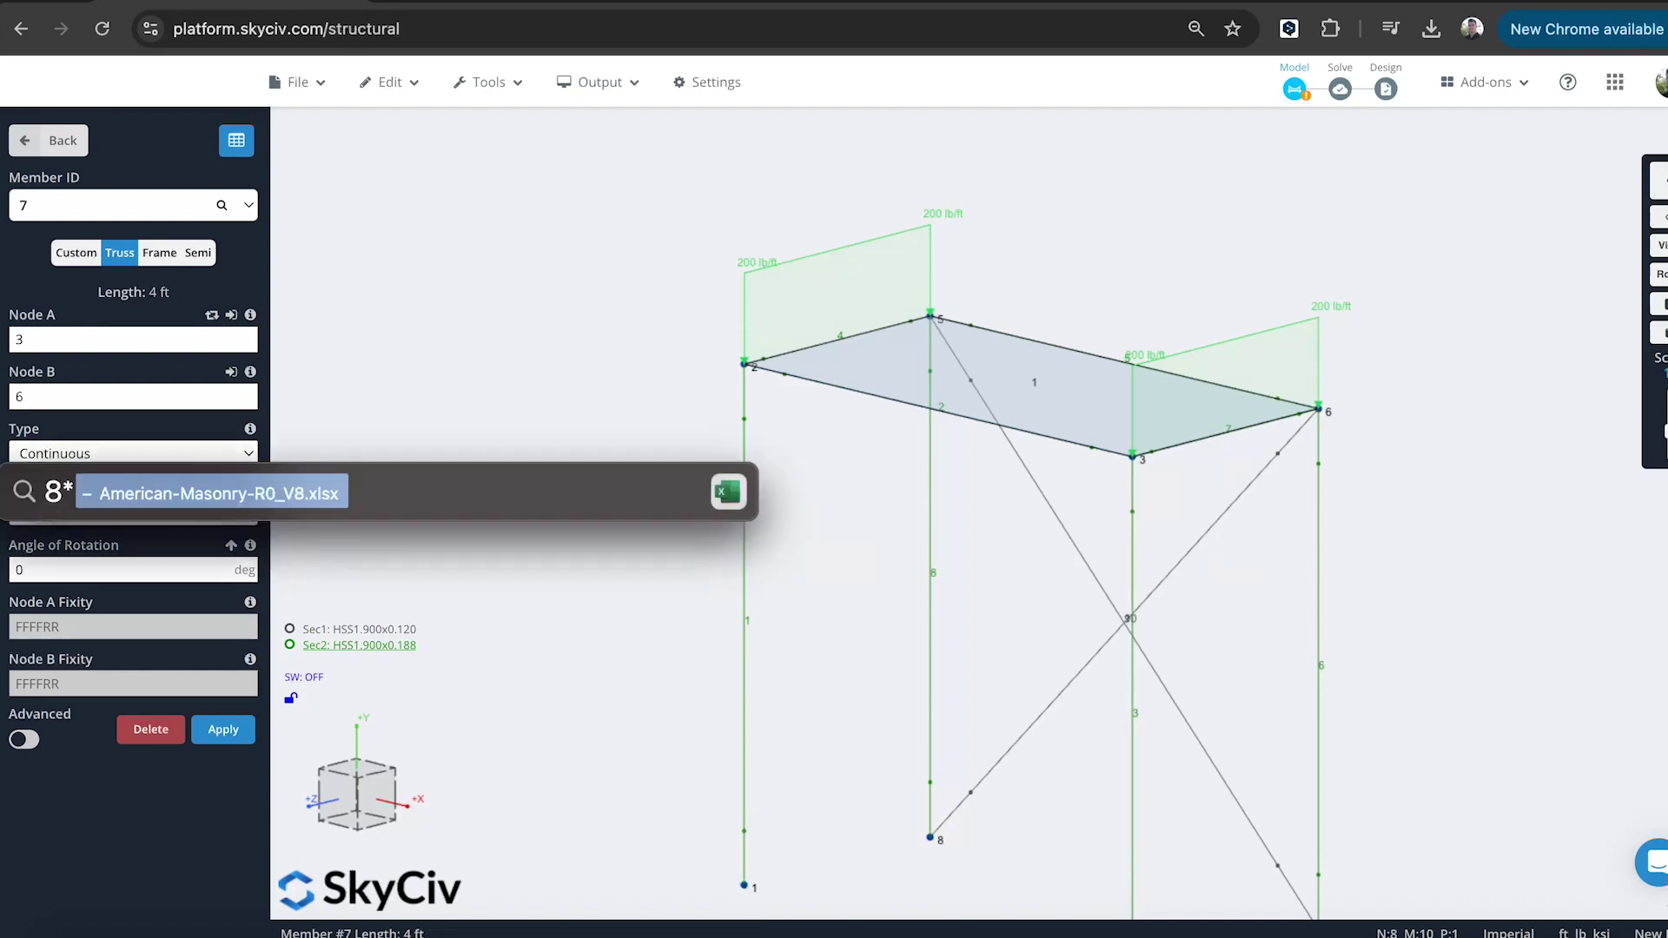
{"action": "type", "text": "4*50"}
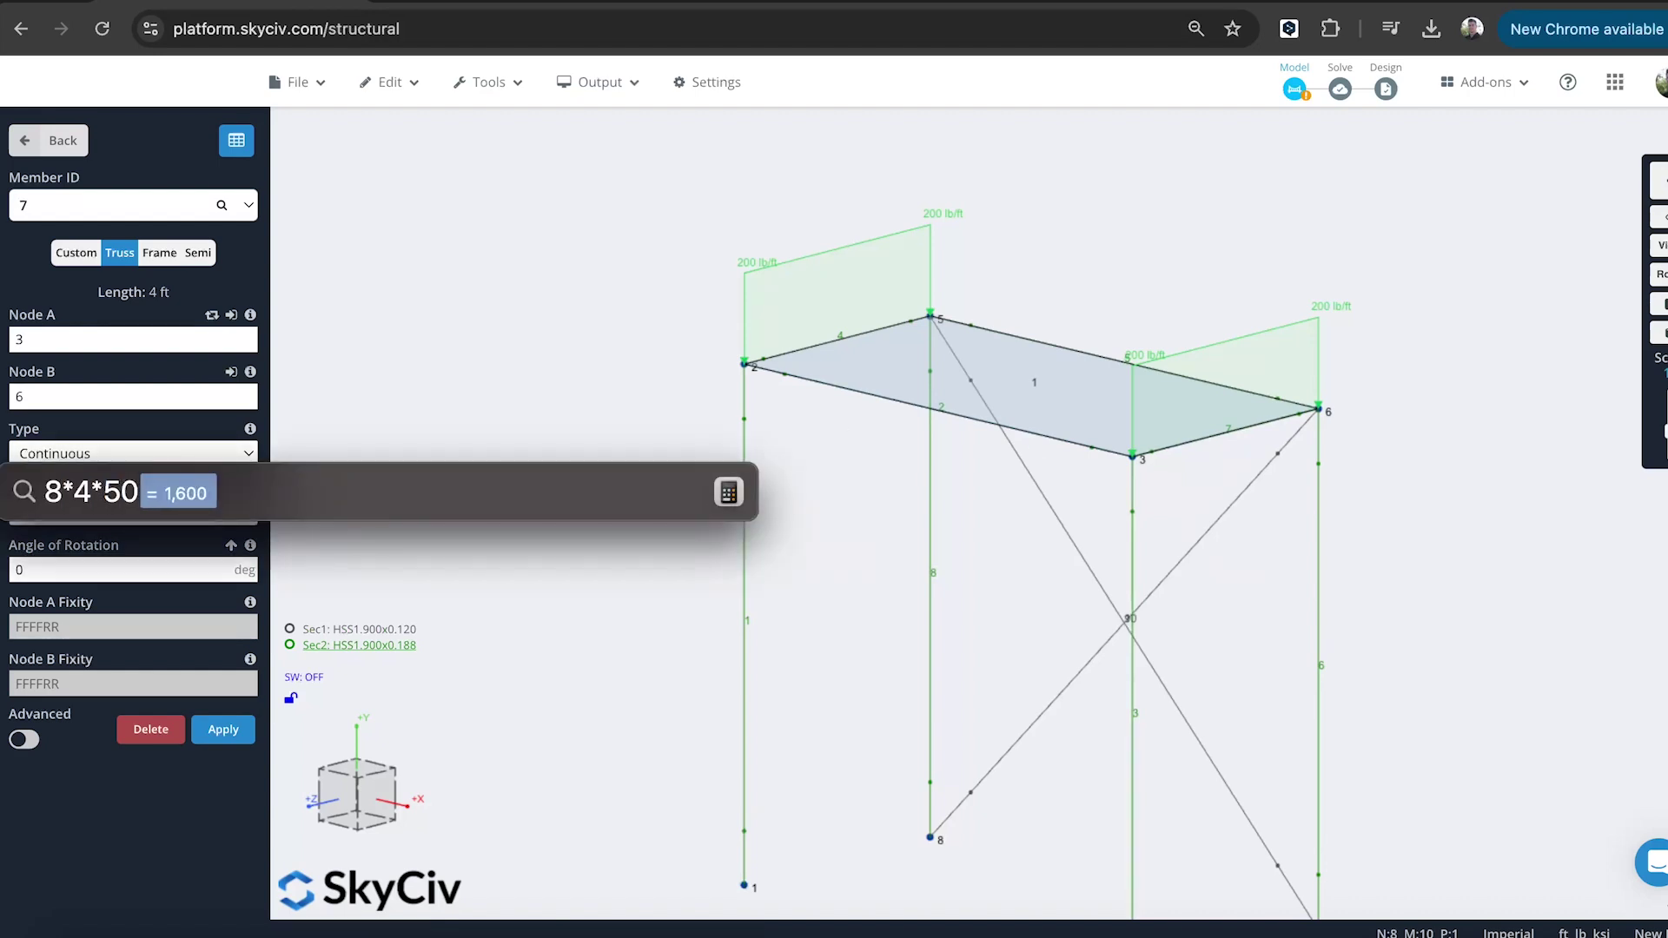
{"action": "key", "text": "Escape"}
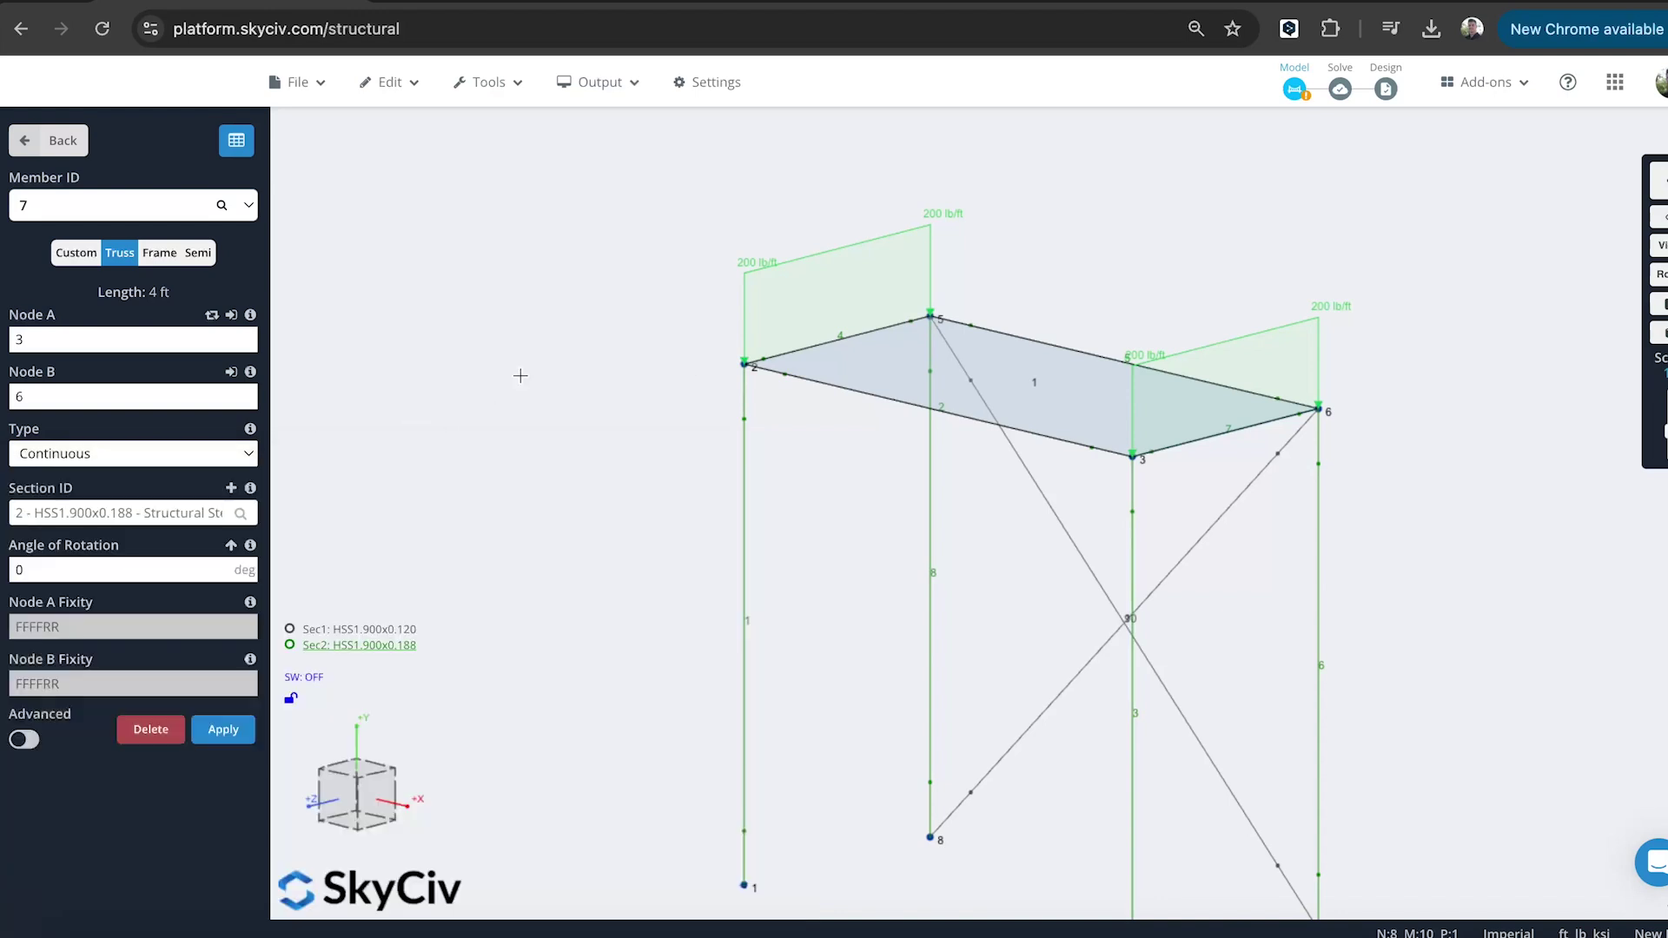
- Confirm area load 1 totals 1600 lb with 0.00% variance against its equivalent member loads
{"action": "left_click", "coordinate": [799, 277]}
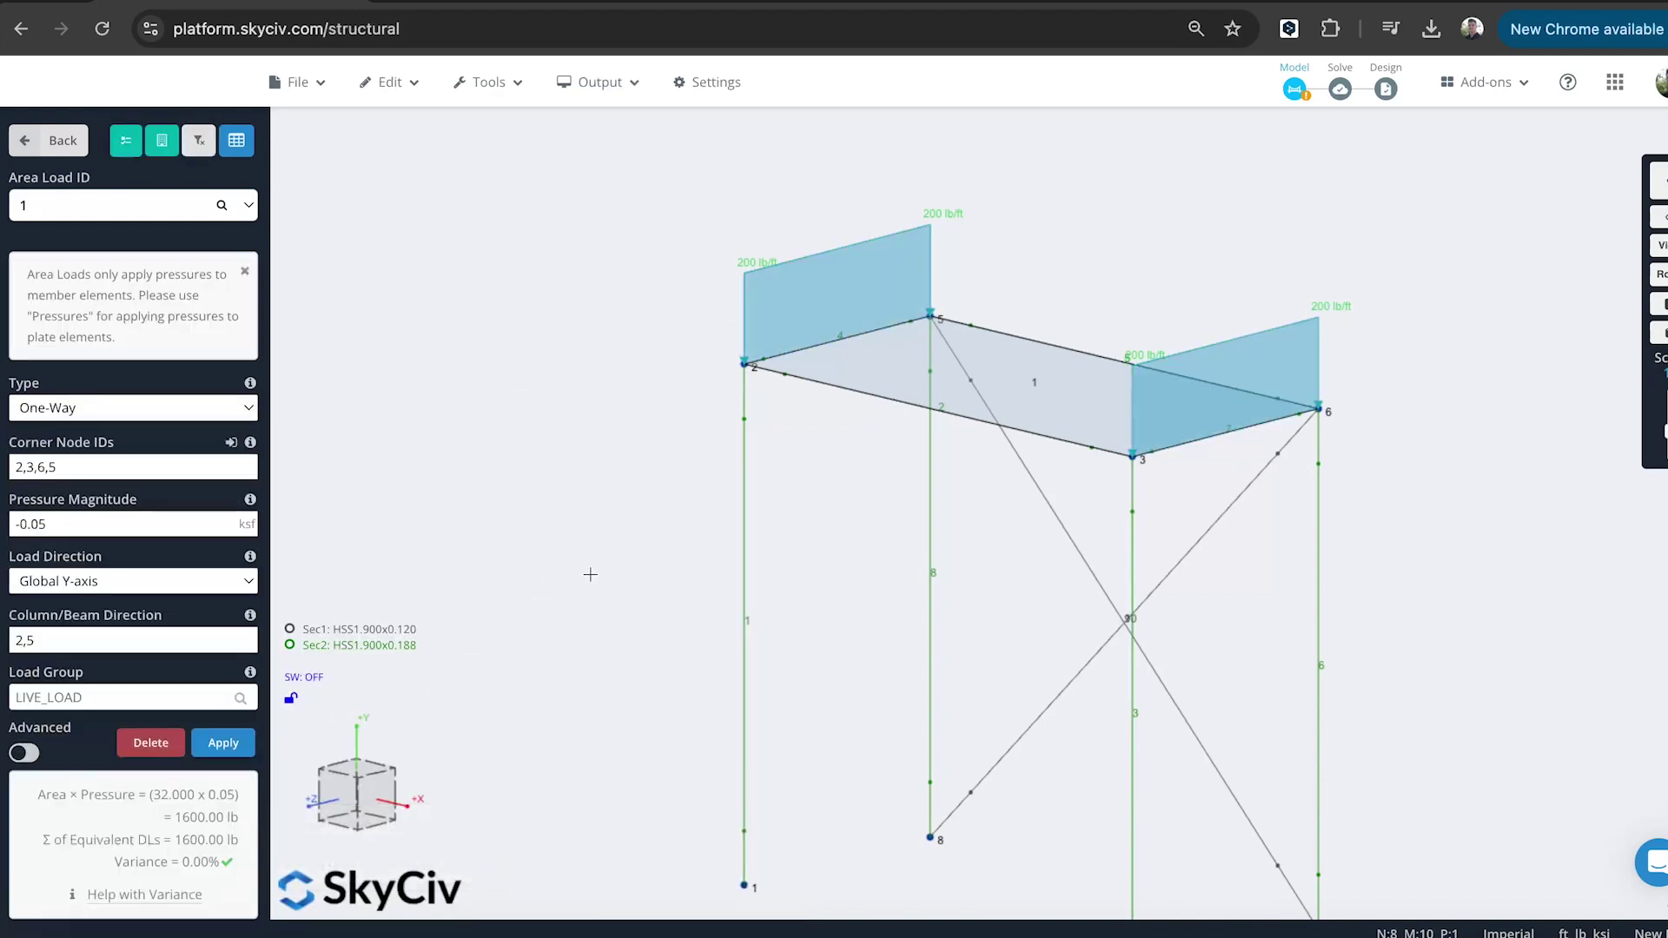
{"action": "scroll", "coordinate": [686, 440], "scroll_direction": "down", "scroll_amount": 2}
{"action": "scroll", "coordinate": [506, 357], "scroll_direction": "down", "scroll_amount": 2}
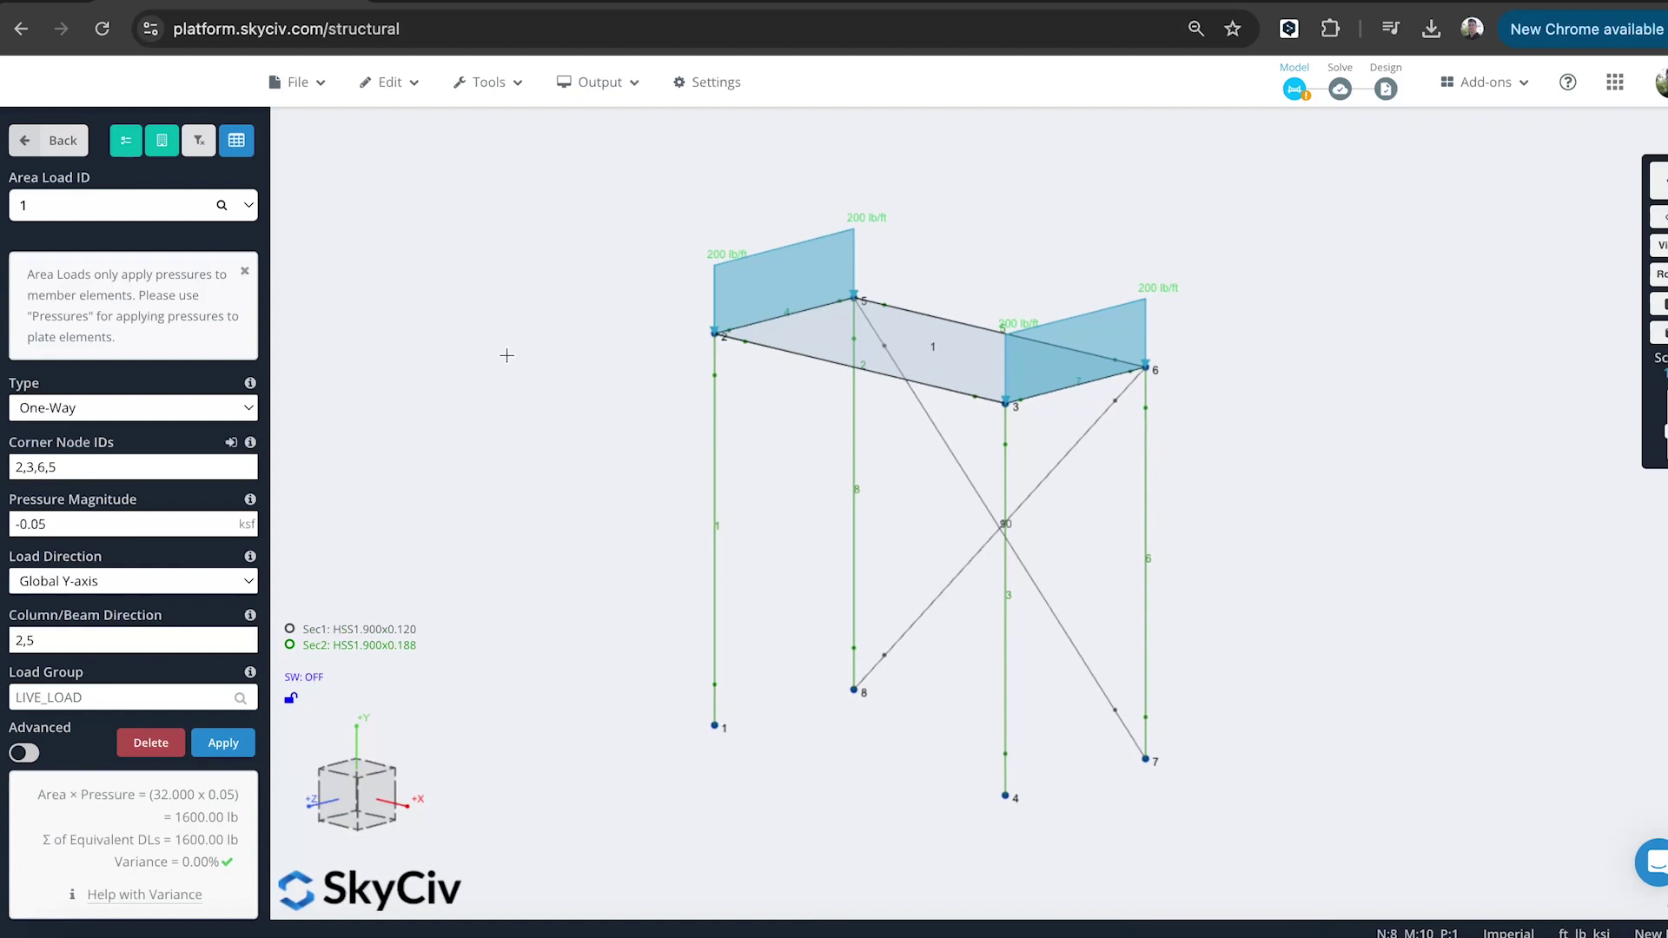
{"action": "left_click", "coordinate": [50, 144]}
- Select and copy the whole single-bay scaffold
{"action": "scroll", "coordinate": [1351, 356], "scroll_direction": "down", "scroll_amount": 4}
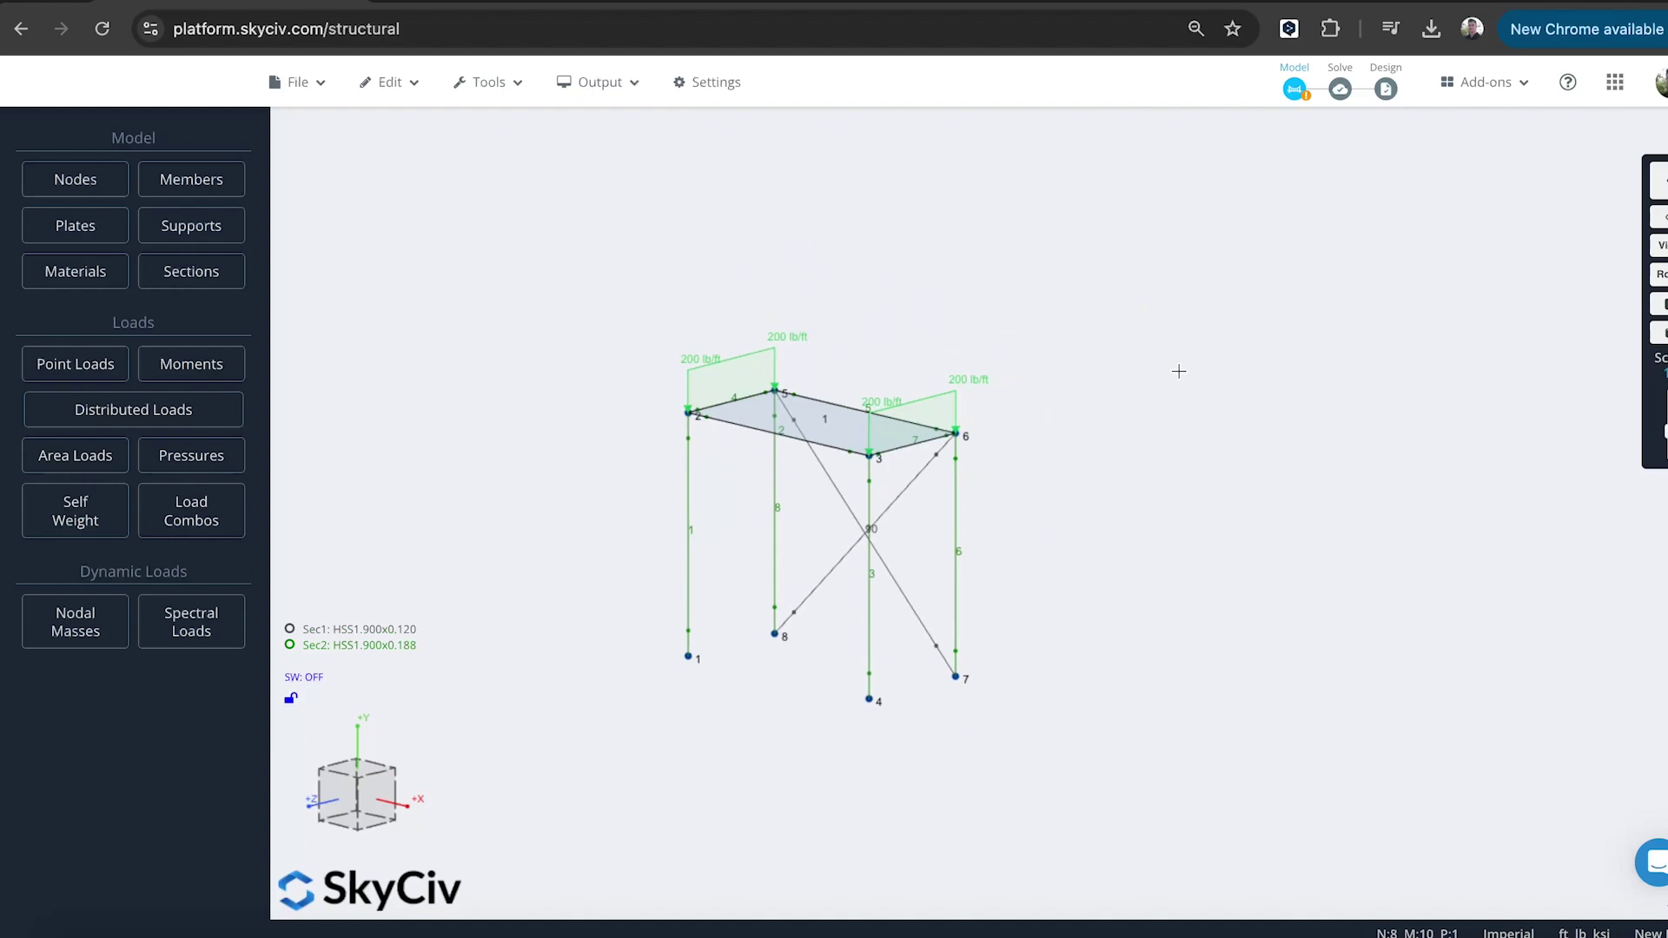
{"action": "scroll", "coordinate": [1262, 324], "scroll_direction": "down", "scroll_amount": 2}
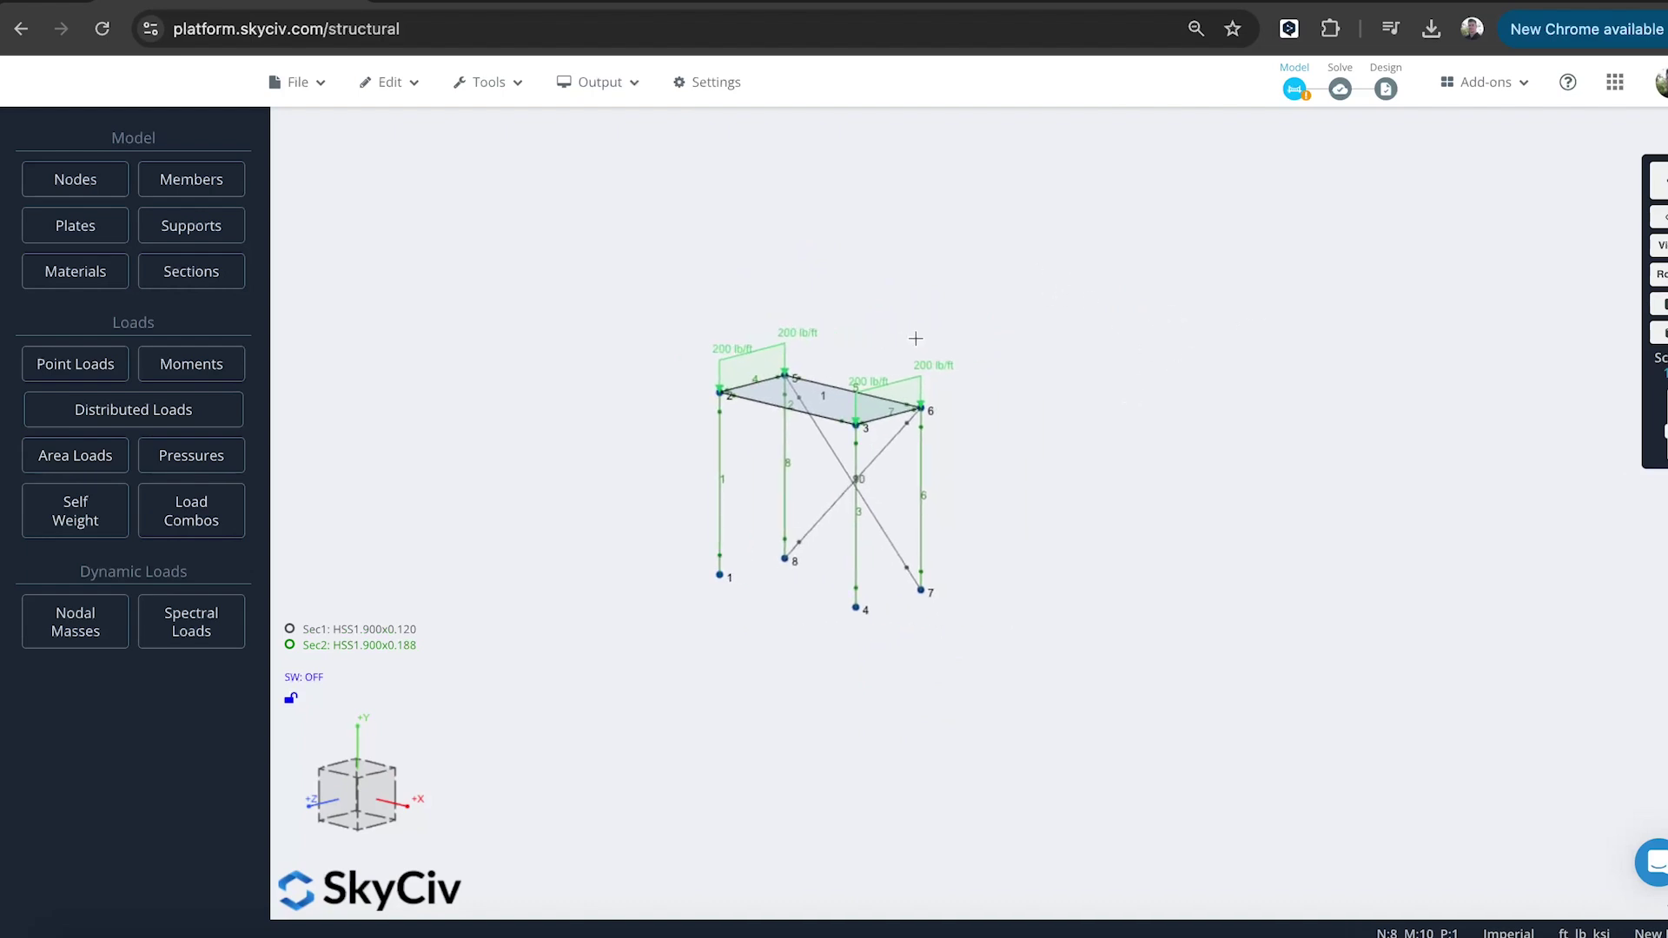
{"action": "key", "text": "ctrl+a"}
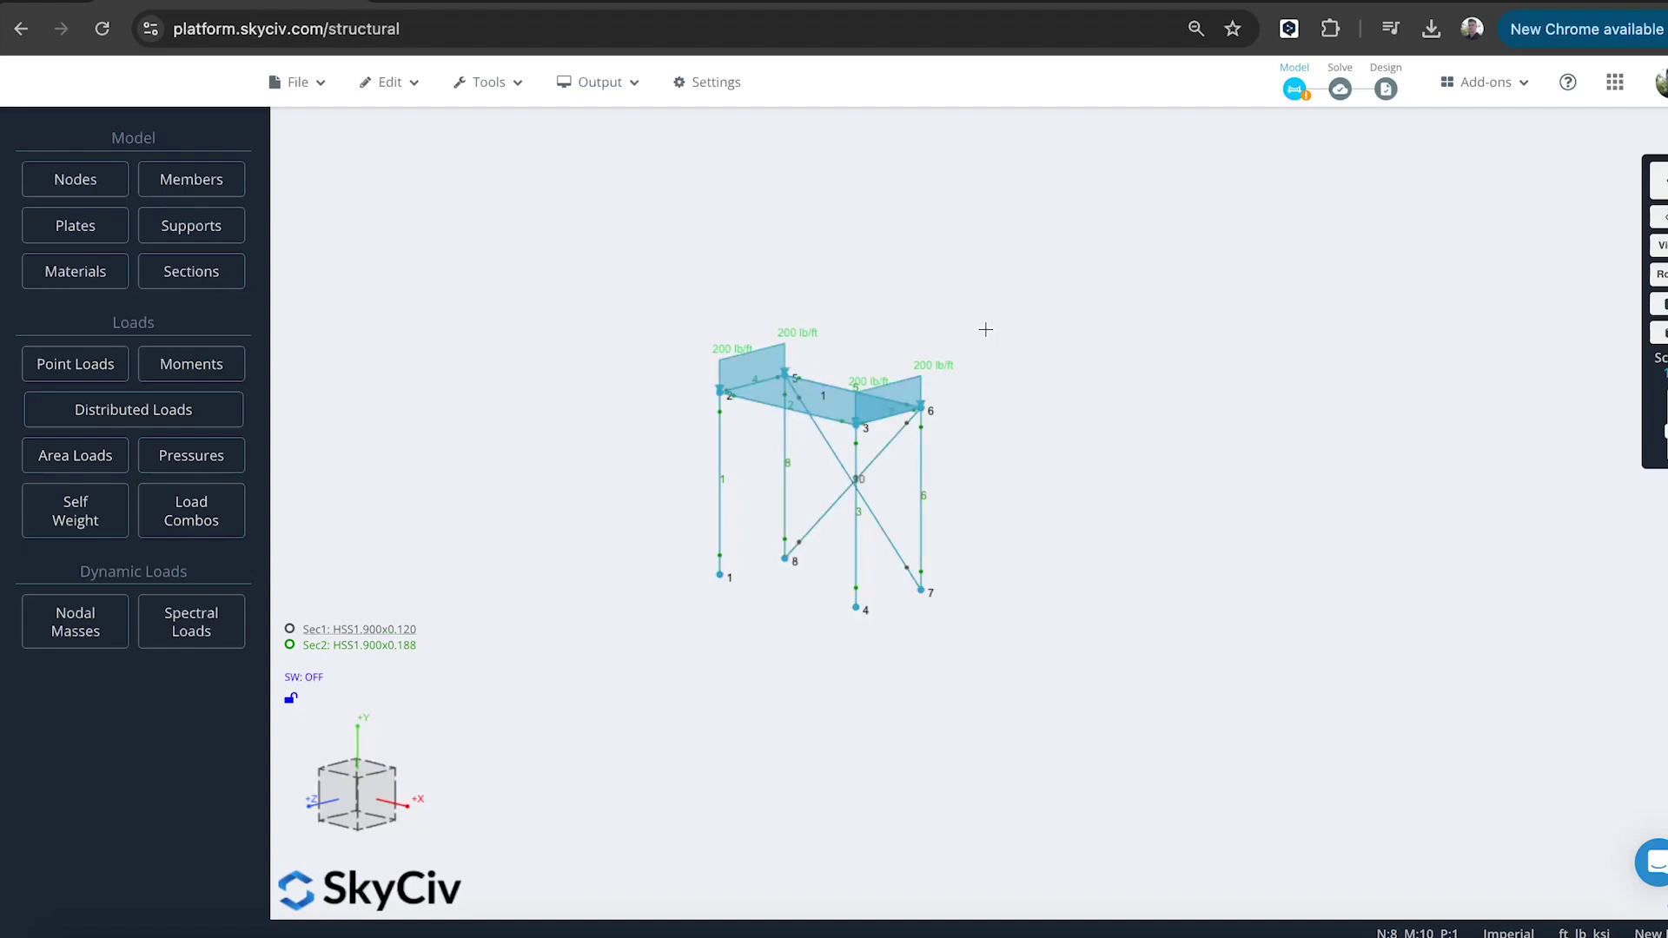
{"action": "key", "text": "ctrl+c"}
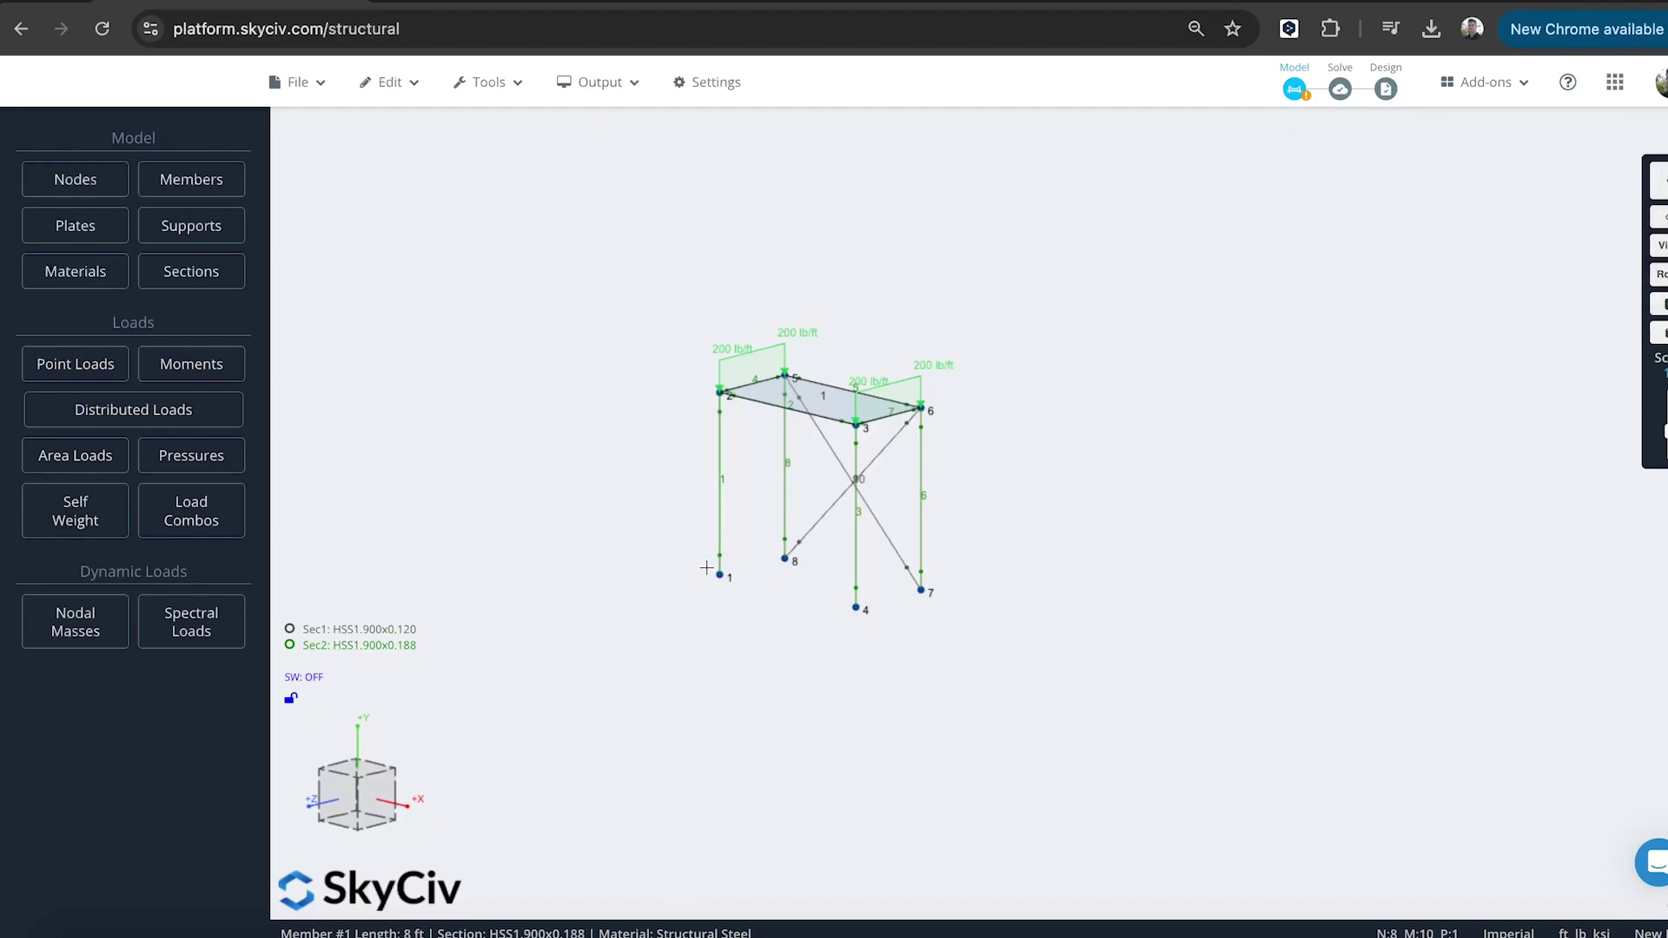
- Paste bays at nodes 4, 12 and 16, then copy the full four-bay structure
{"action": "left_click", "coordinate": [857, 606]}
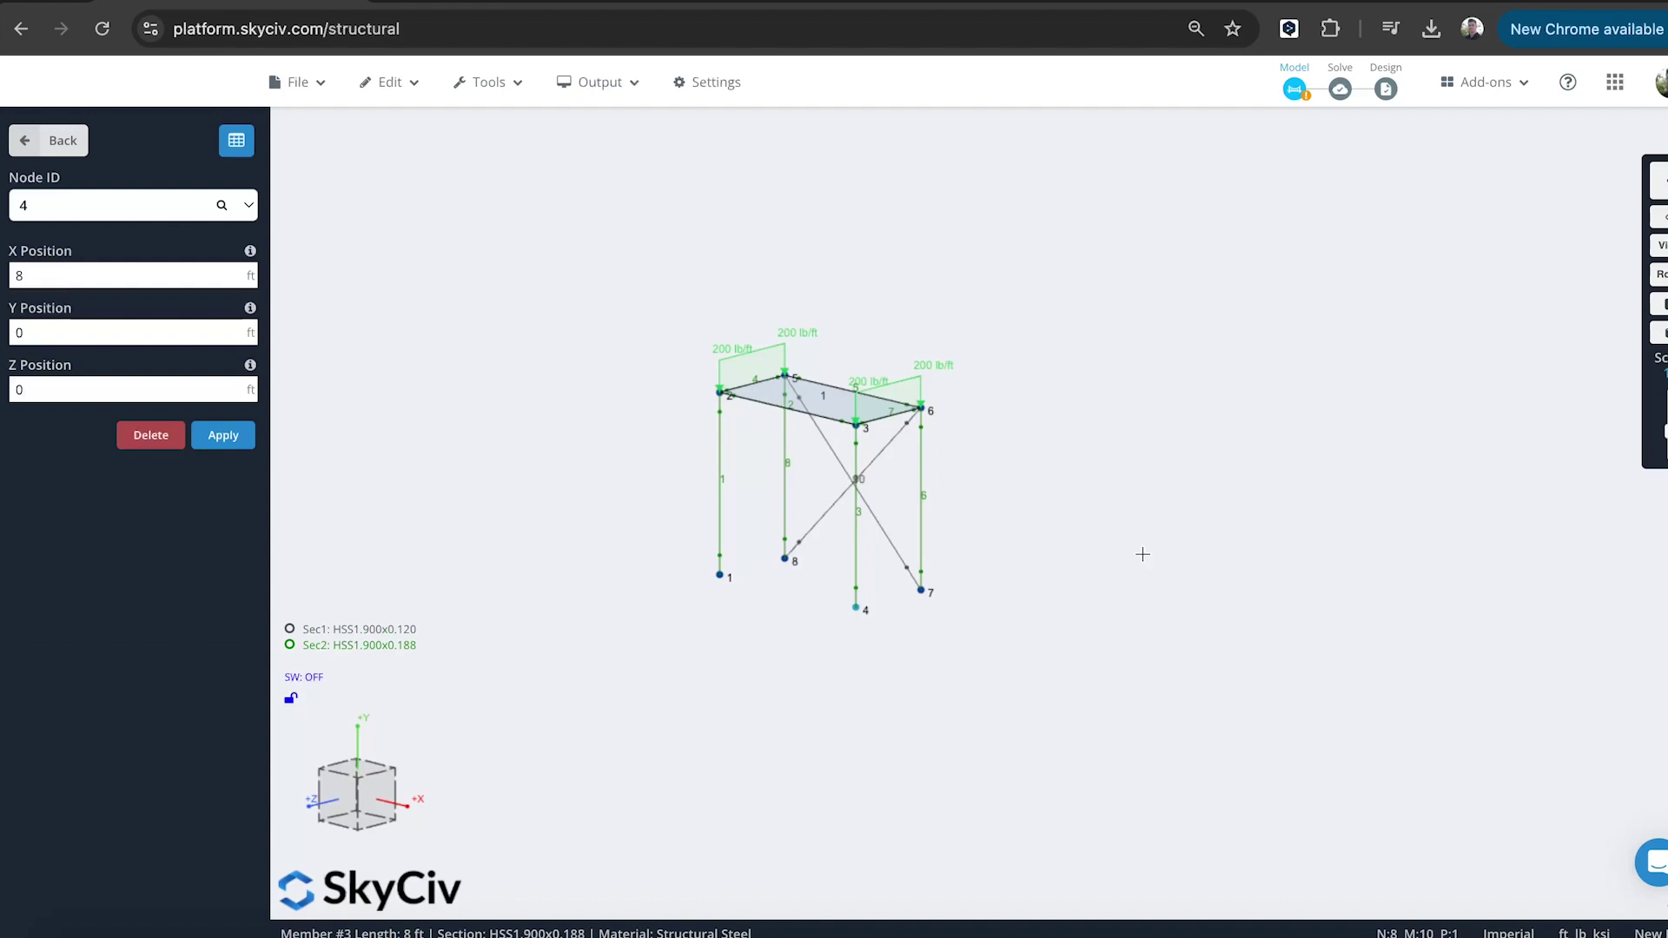
{"action": "key", "text": "ctrl+v"}
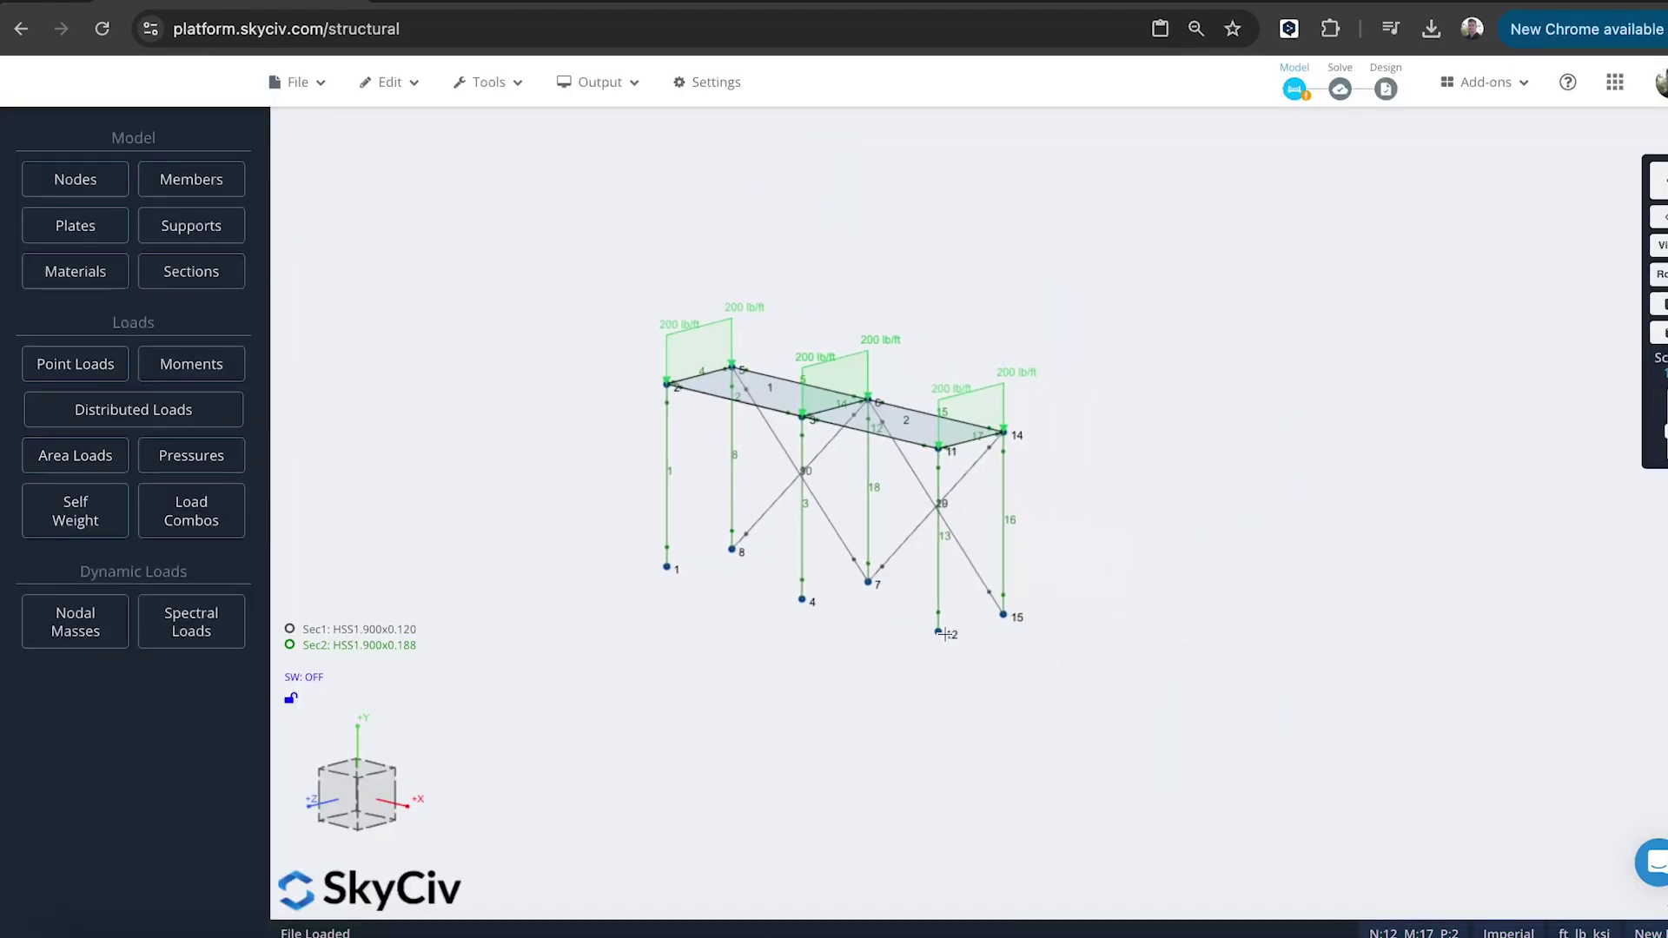
{"action": "left_click", "coordinate": [940, 633]}
{"action": "key", "text": "ctrl+v"}
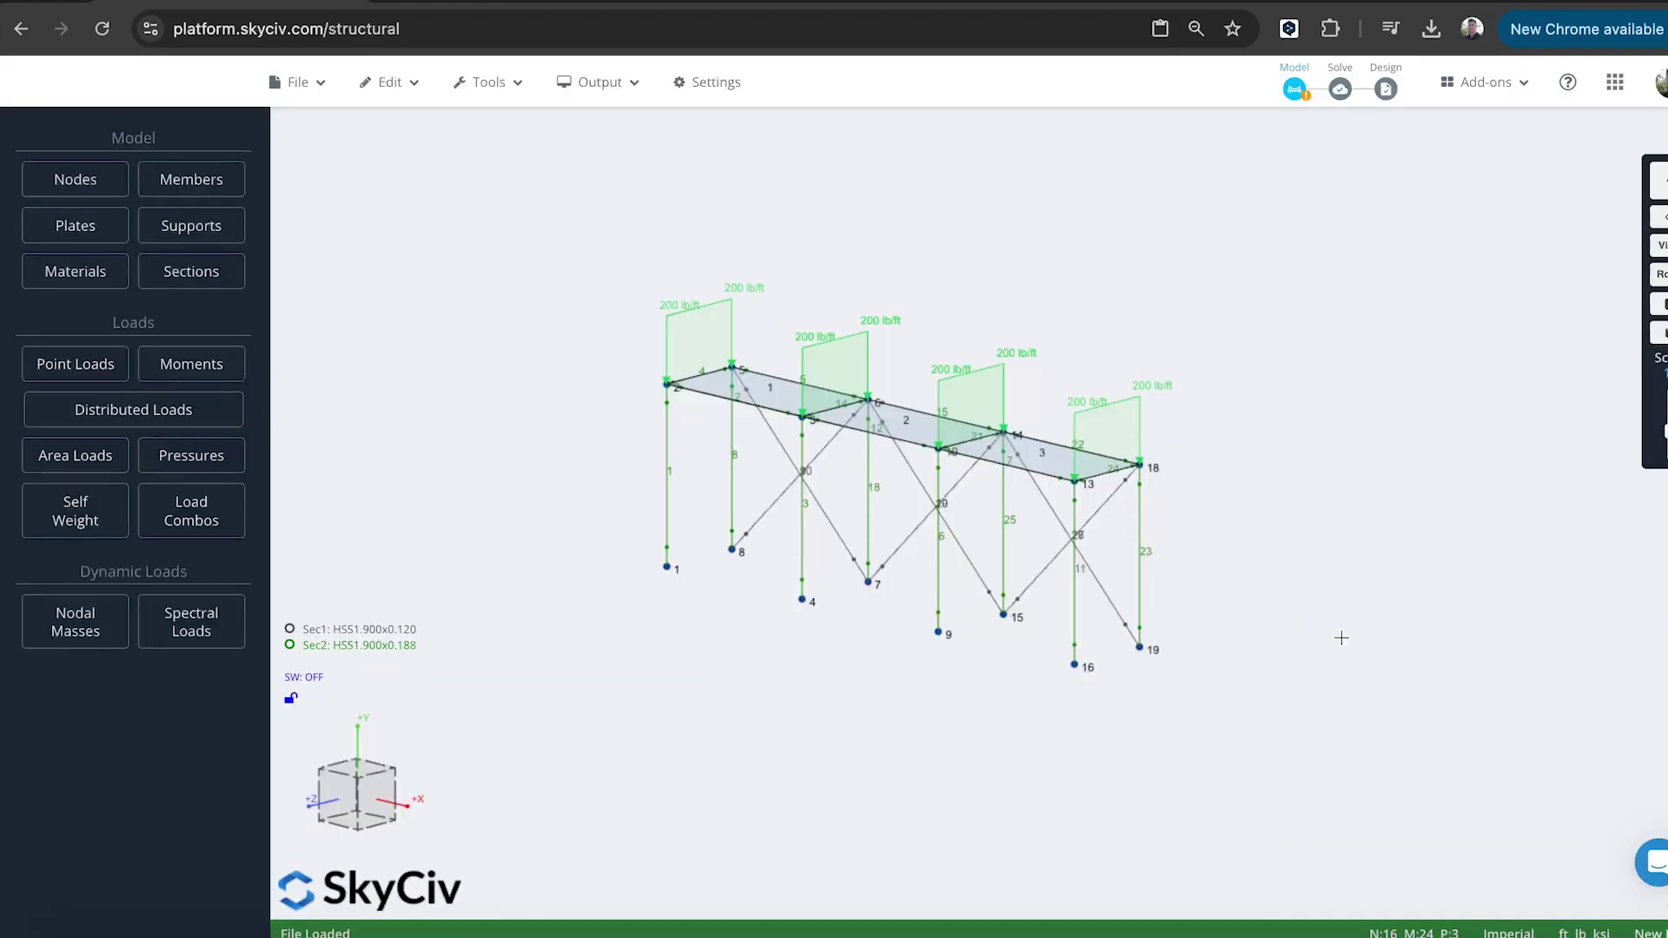
{"action": "left_click", "coordinate": [1075, 665]}
{"action": "key", "text": "ctrl+v"}
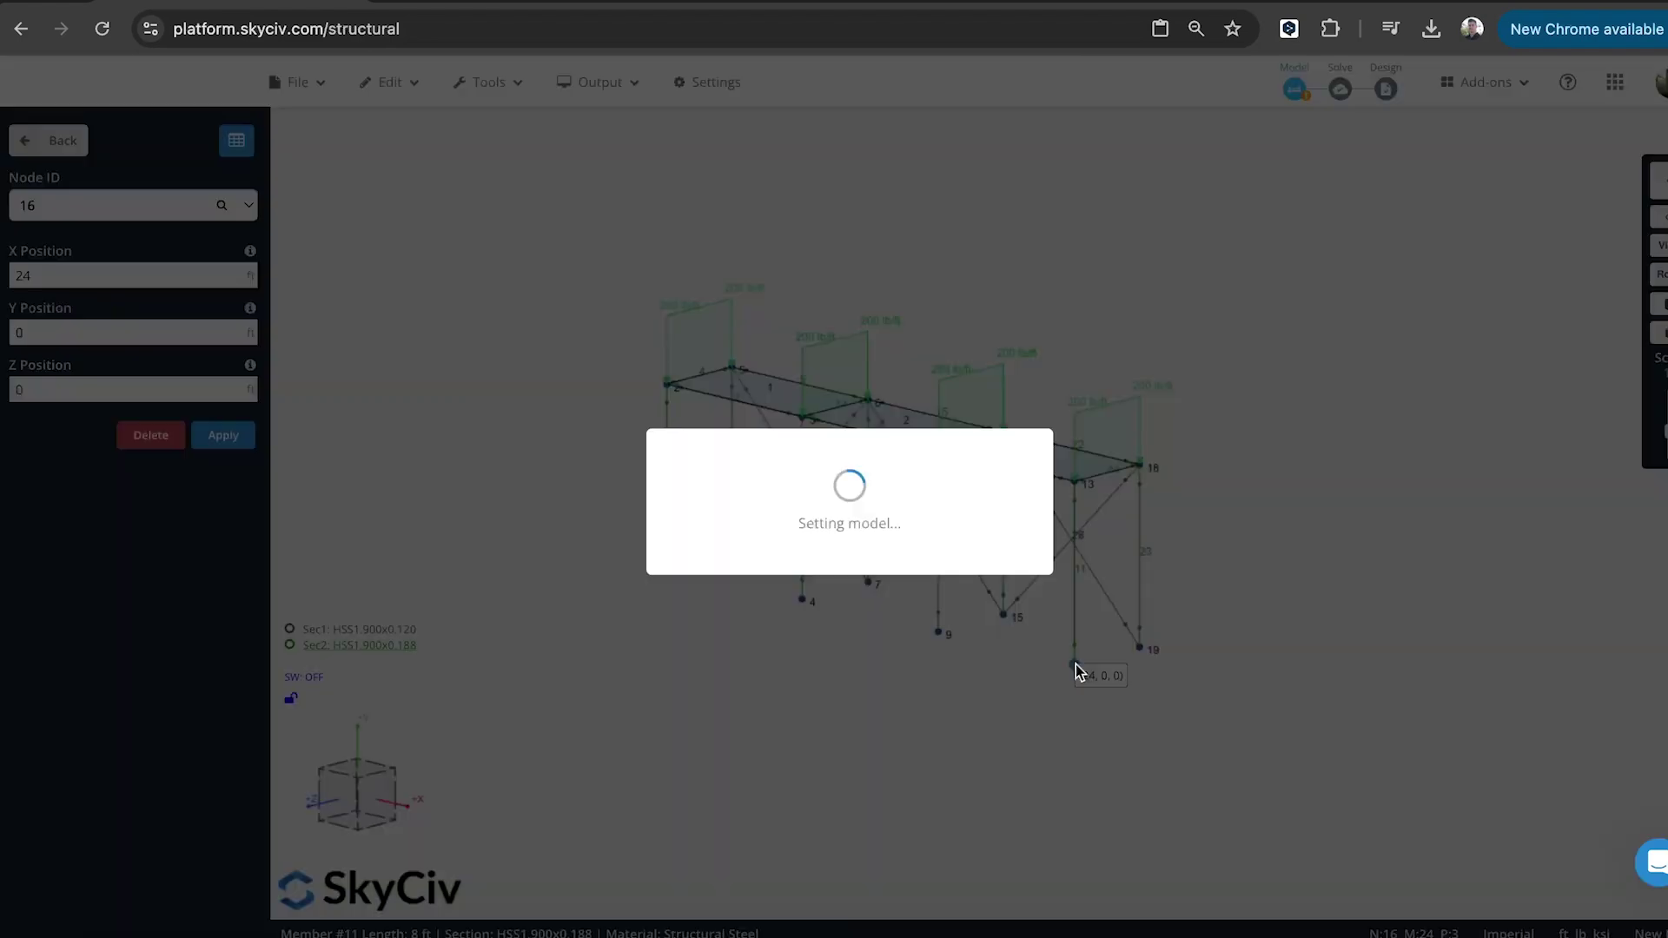
{"action": "left_click_drag", "start_coordinate": [1334, 372], "coordinate": [1293, 333]}
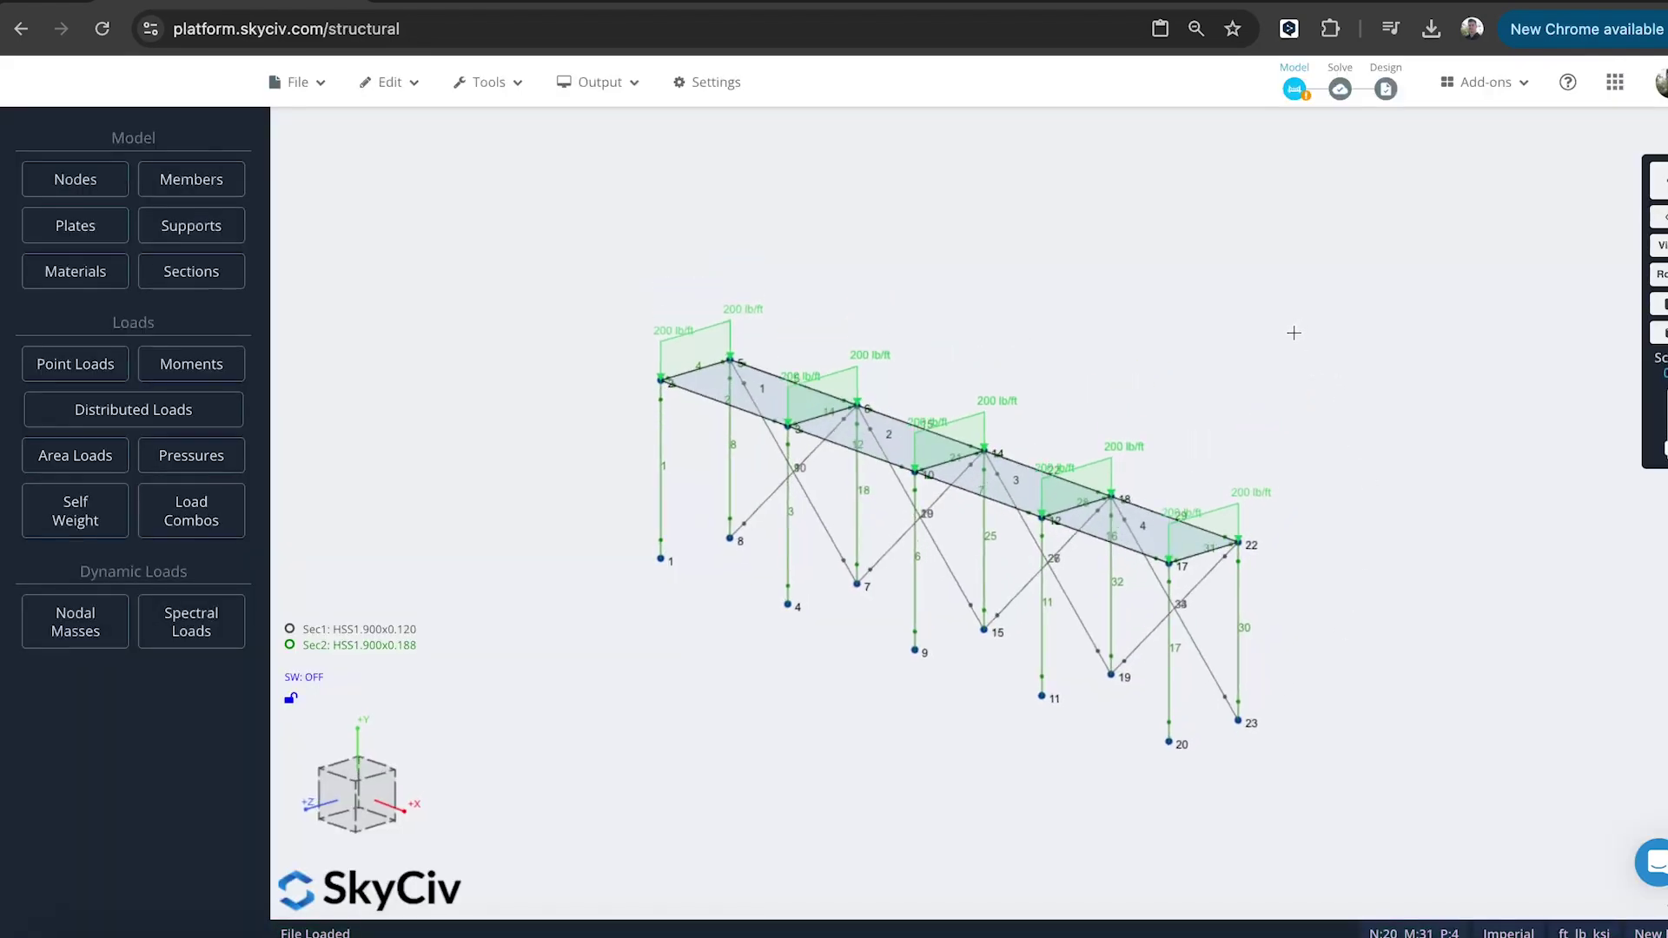
{"action": "key", "text": "ctrl+a"}
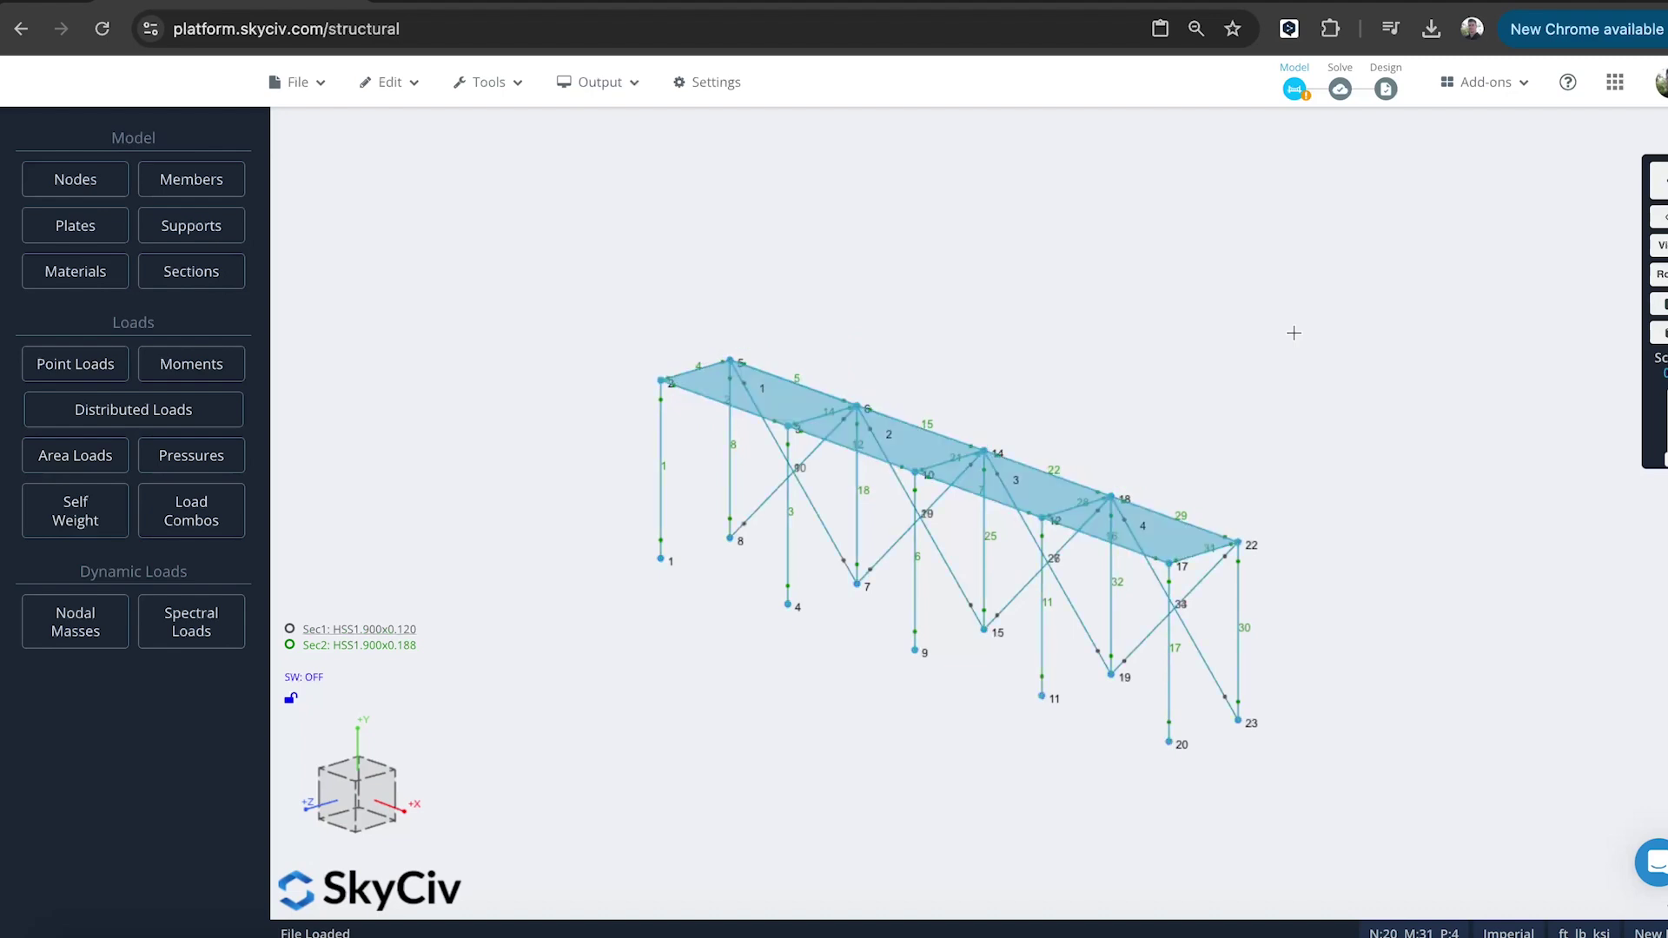
{"action": "key", "text": "ctrl+c"}
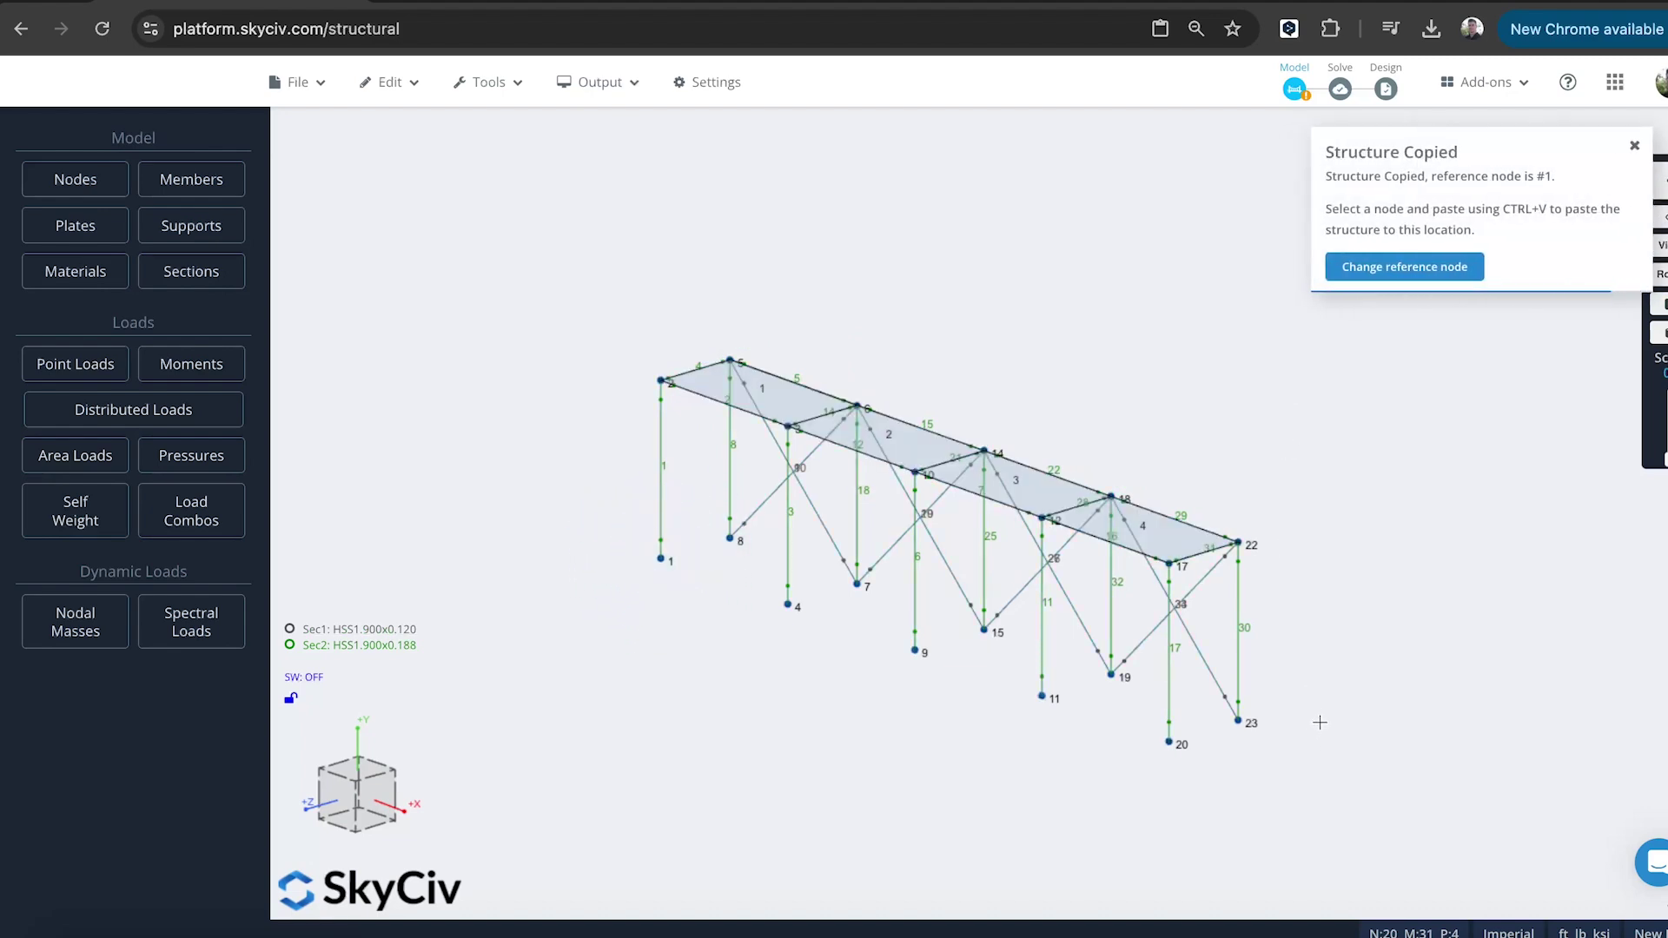
- Add Vertical Roller (Y) supports at top nodes 5, 6, 14, 18 and 22
{"action": "left_click_drag", "start_coordinate": [1334, 705], "coordinate": [1214, 678]}
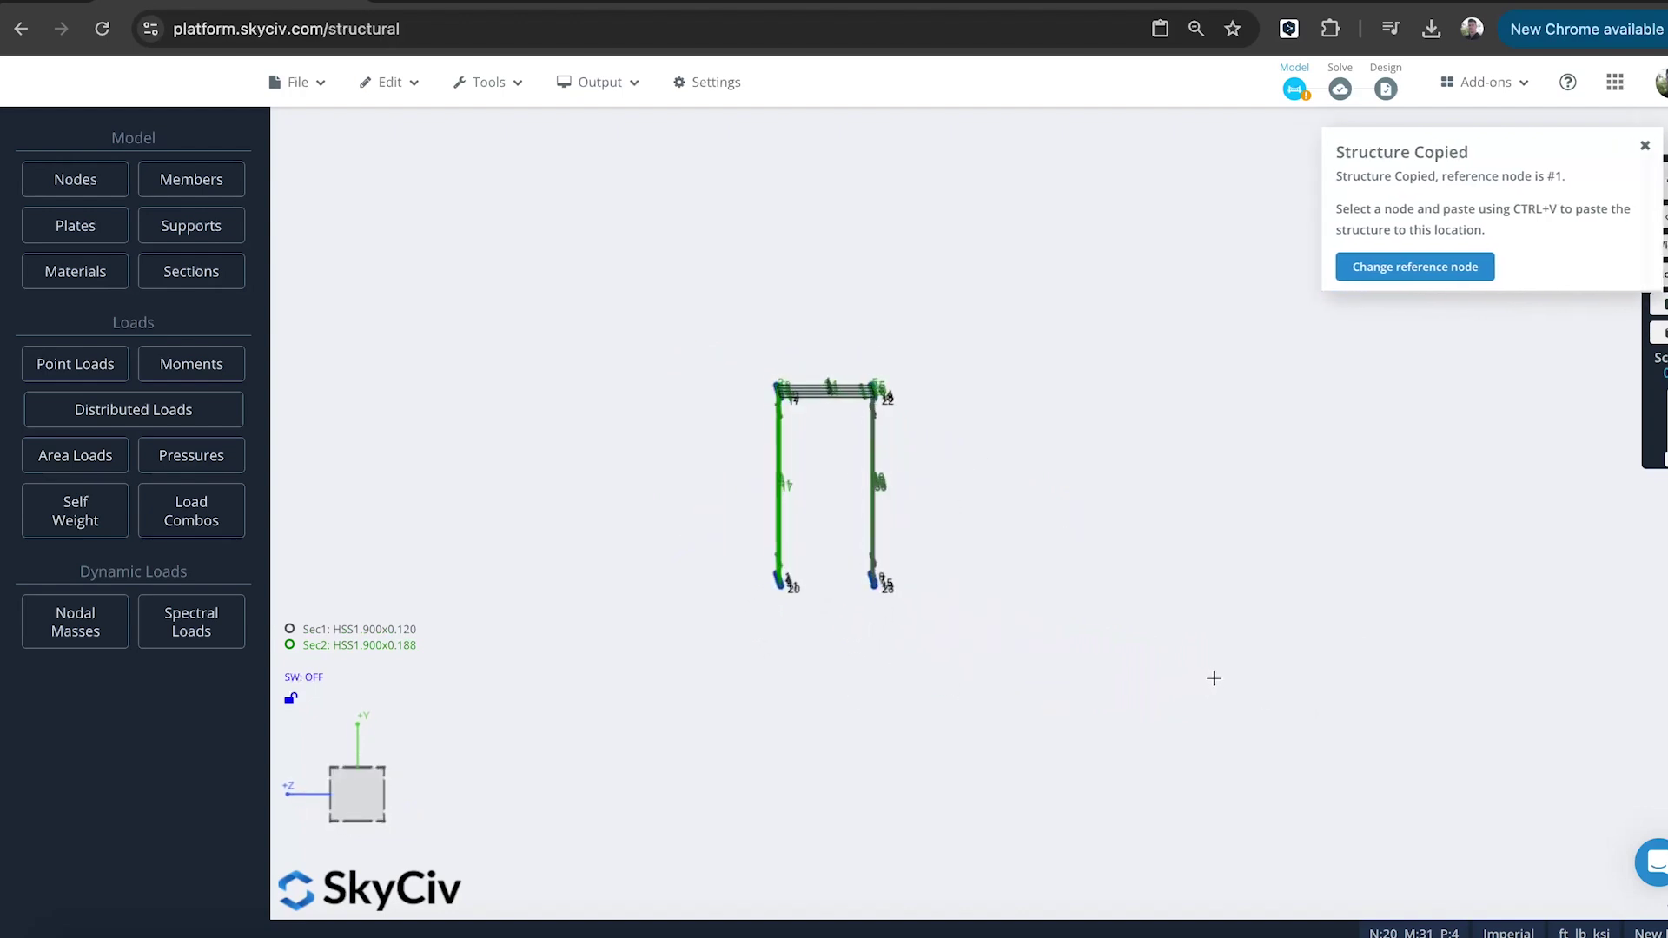
{"action": "left_click_drag", "start_coordinate": [916, 442], "coordinate": [846, 345]}
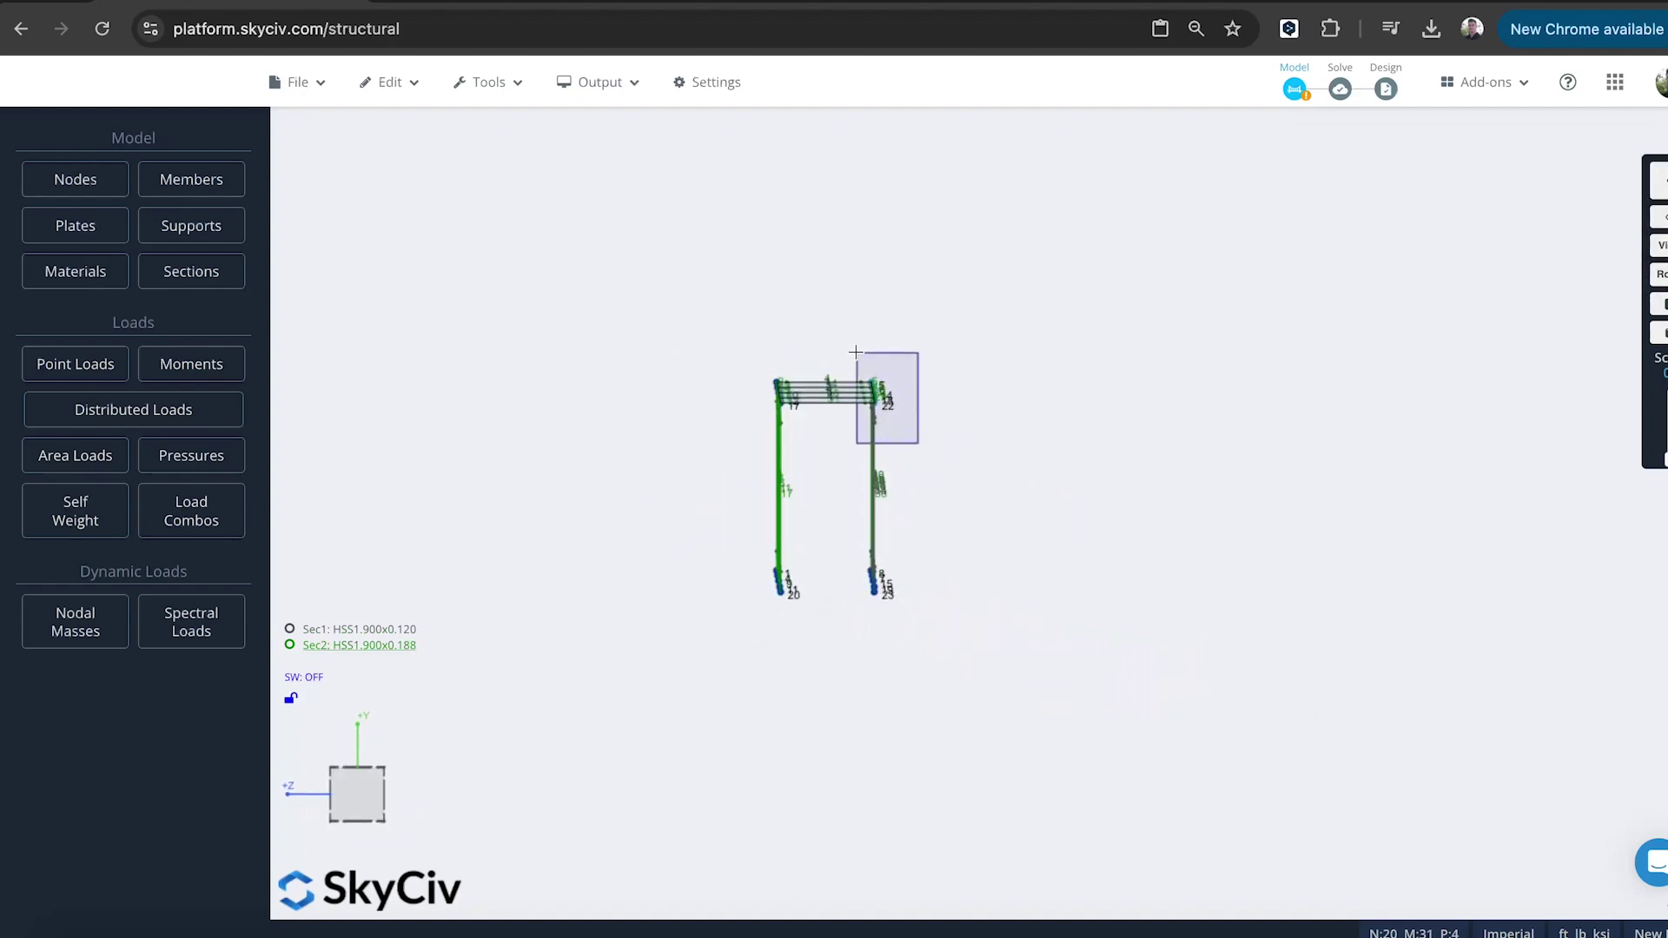
{"action": "key", "text": "i"}
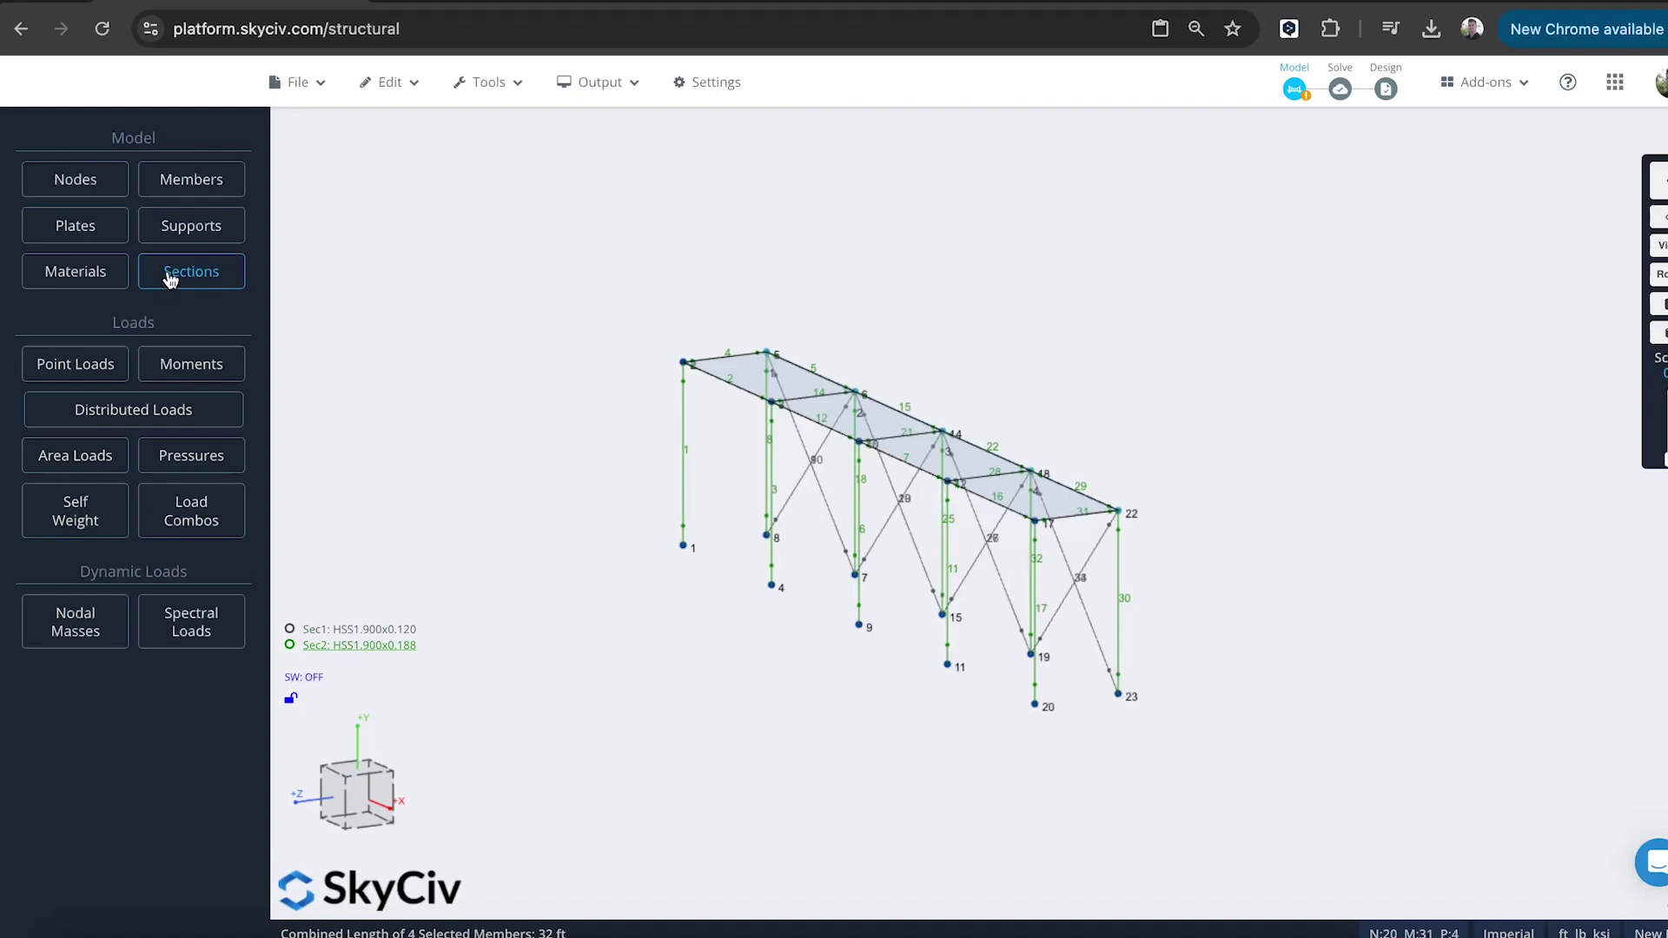
{"action": "left_click", "coordinate": [179, 232]}
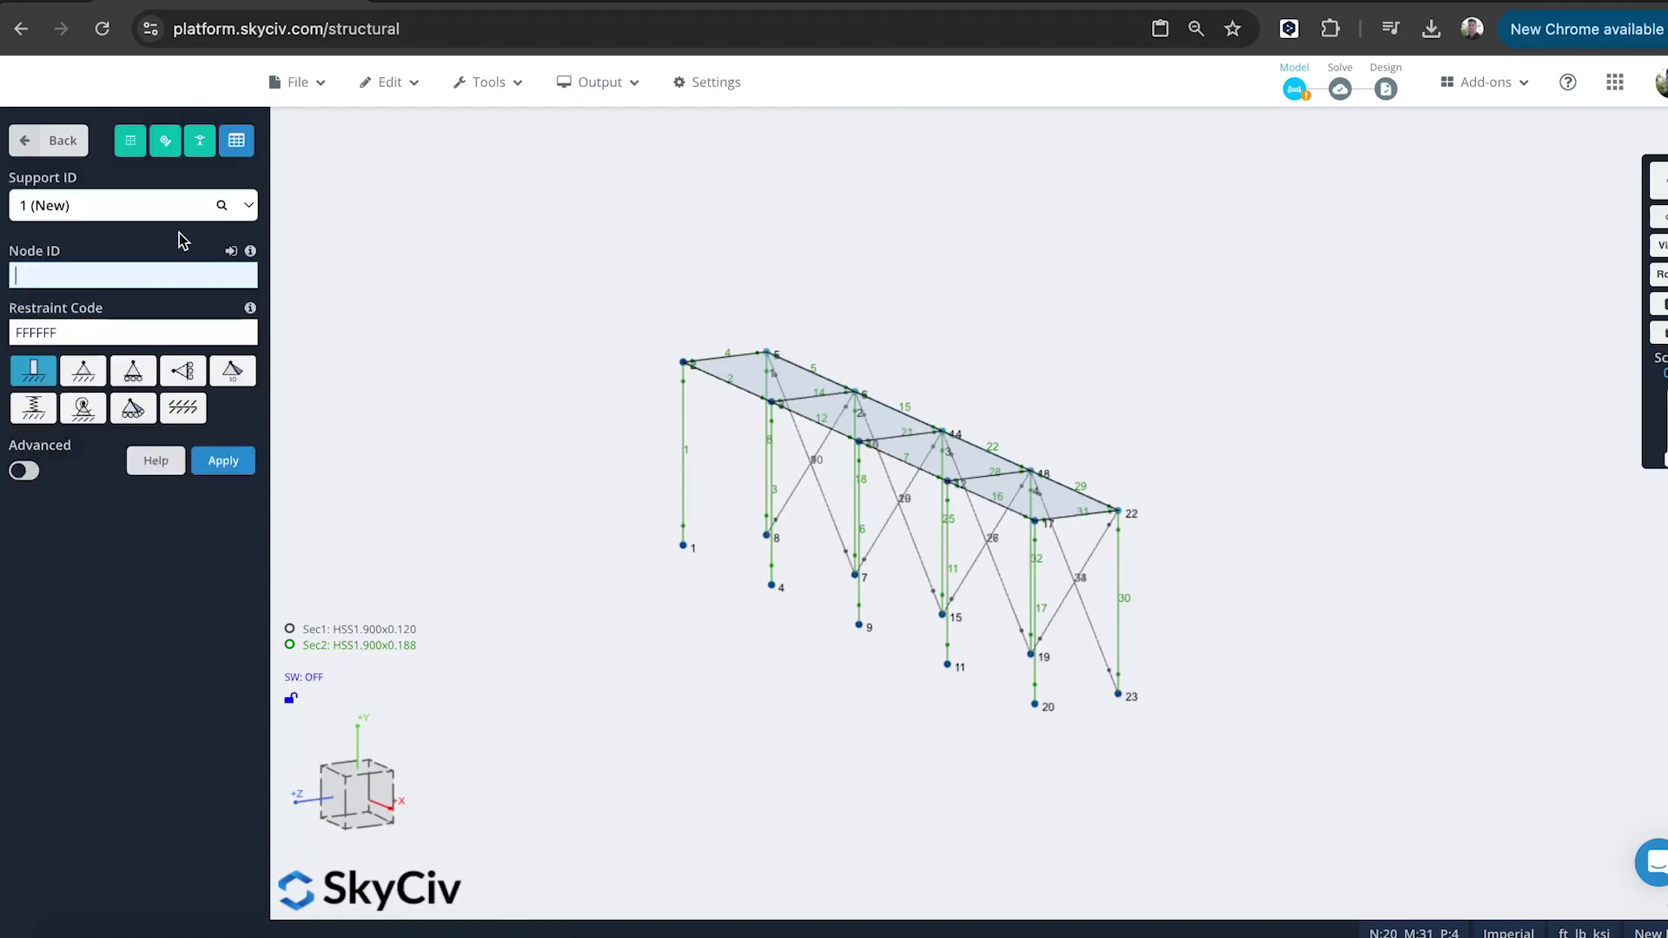
{"action": "left_click", "coordinate": [92, 278]}
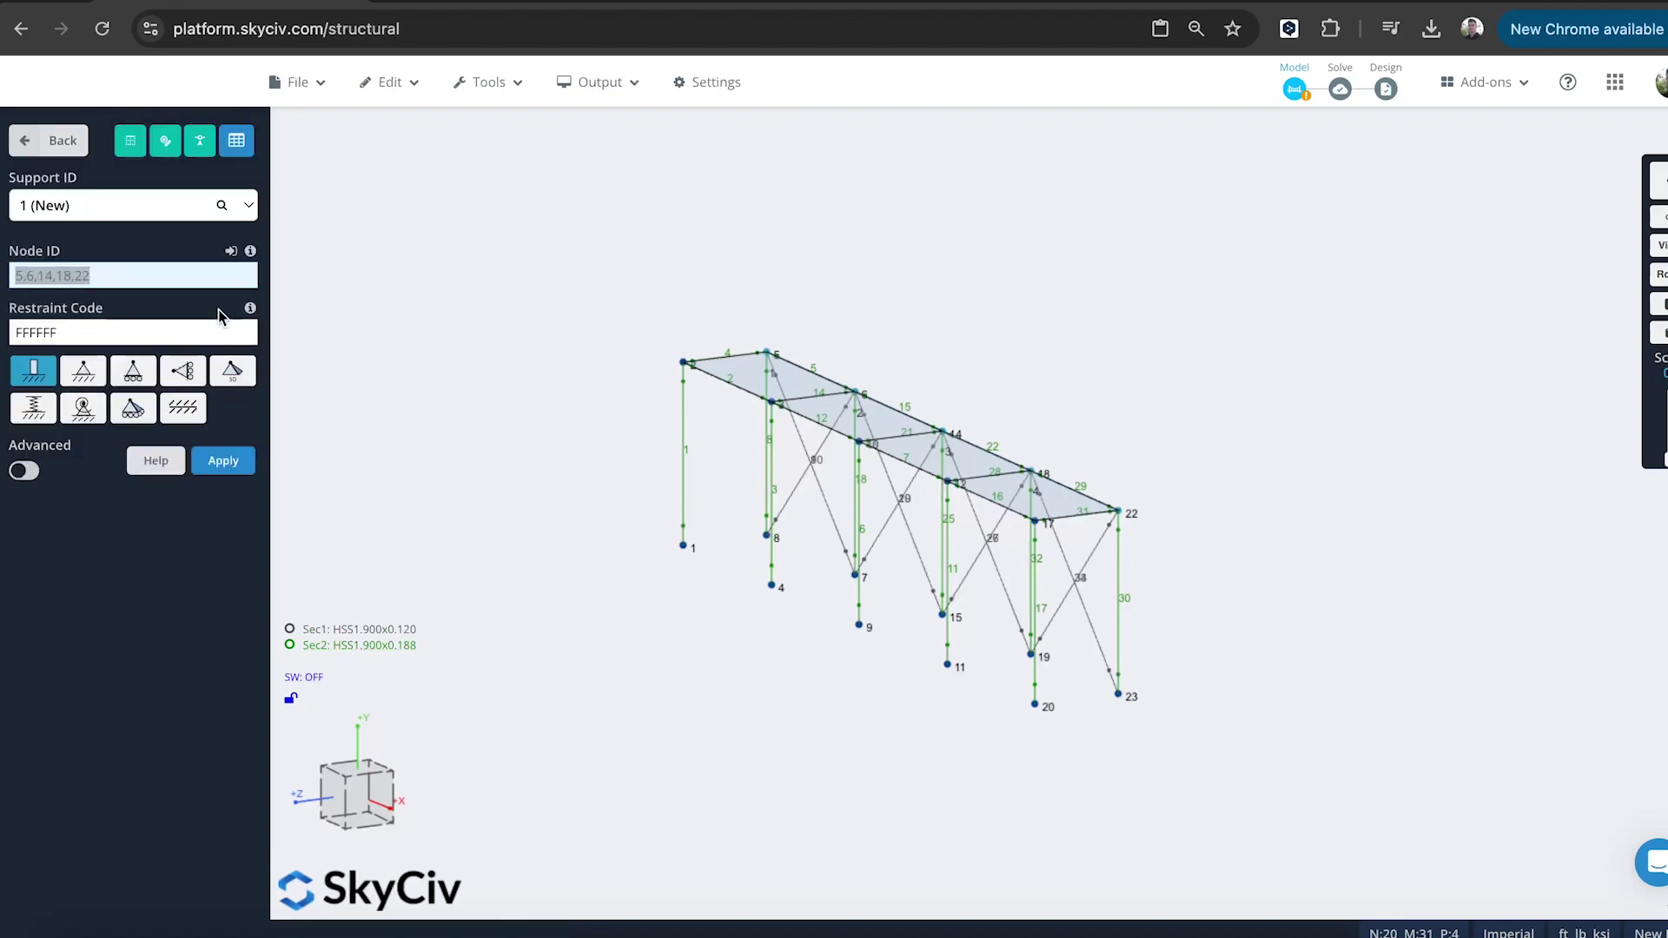
{"action": "left_click", "coordinate": [191, 375]}
{"action": "left_click", "coordinate": [218, 465]}
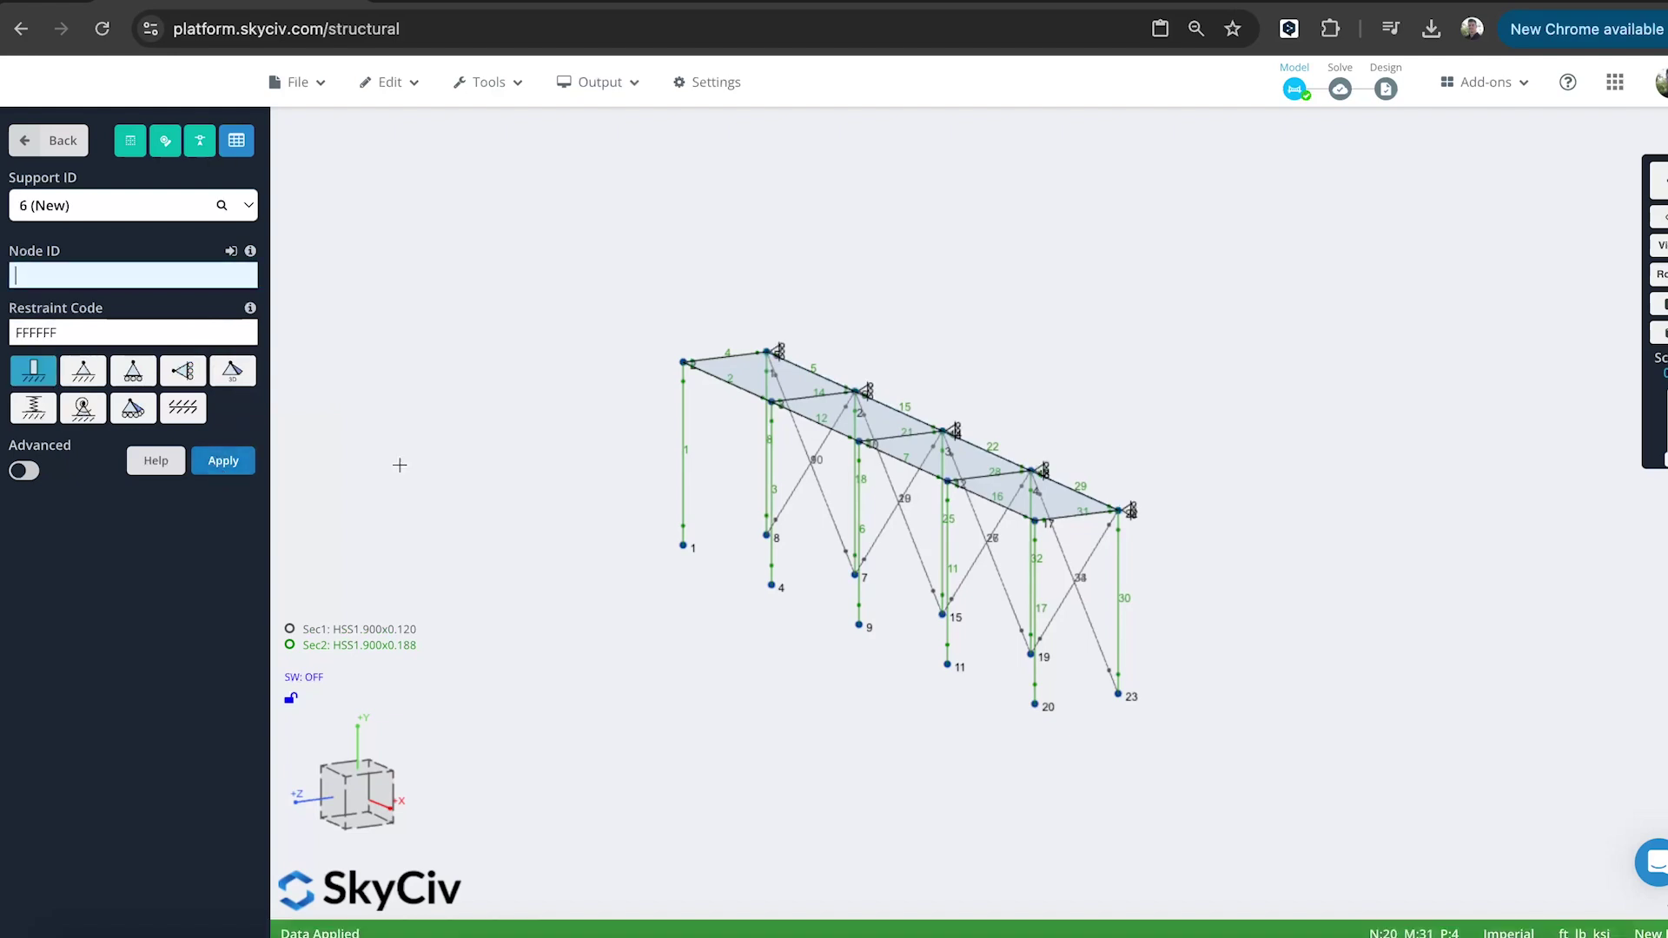
{"action": "left_click_drag", "start_coordinate": [1148, 346], "coordinate": [1109, 338]}
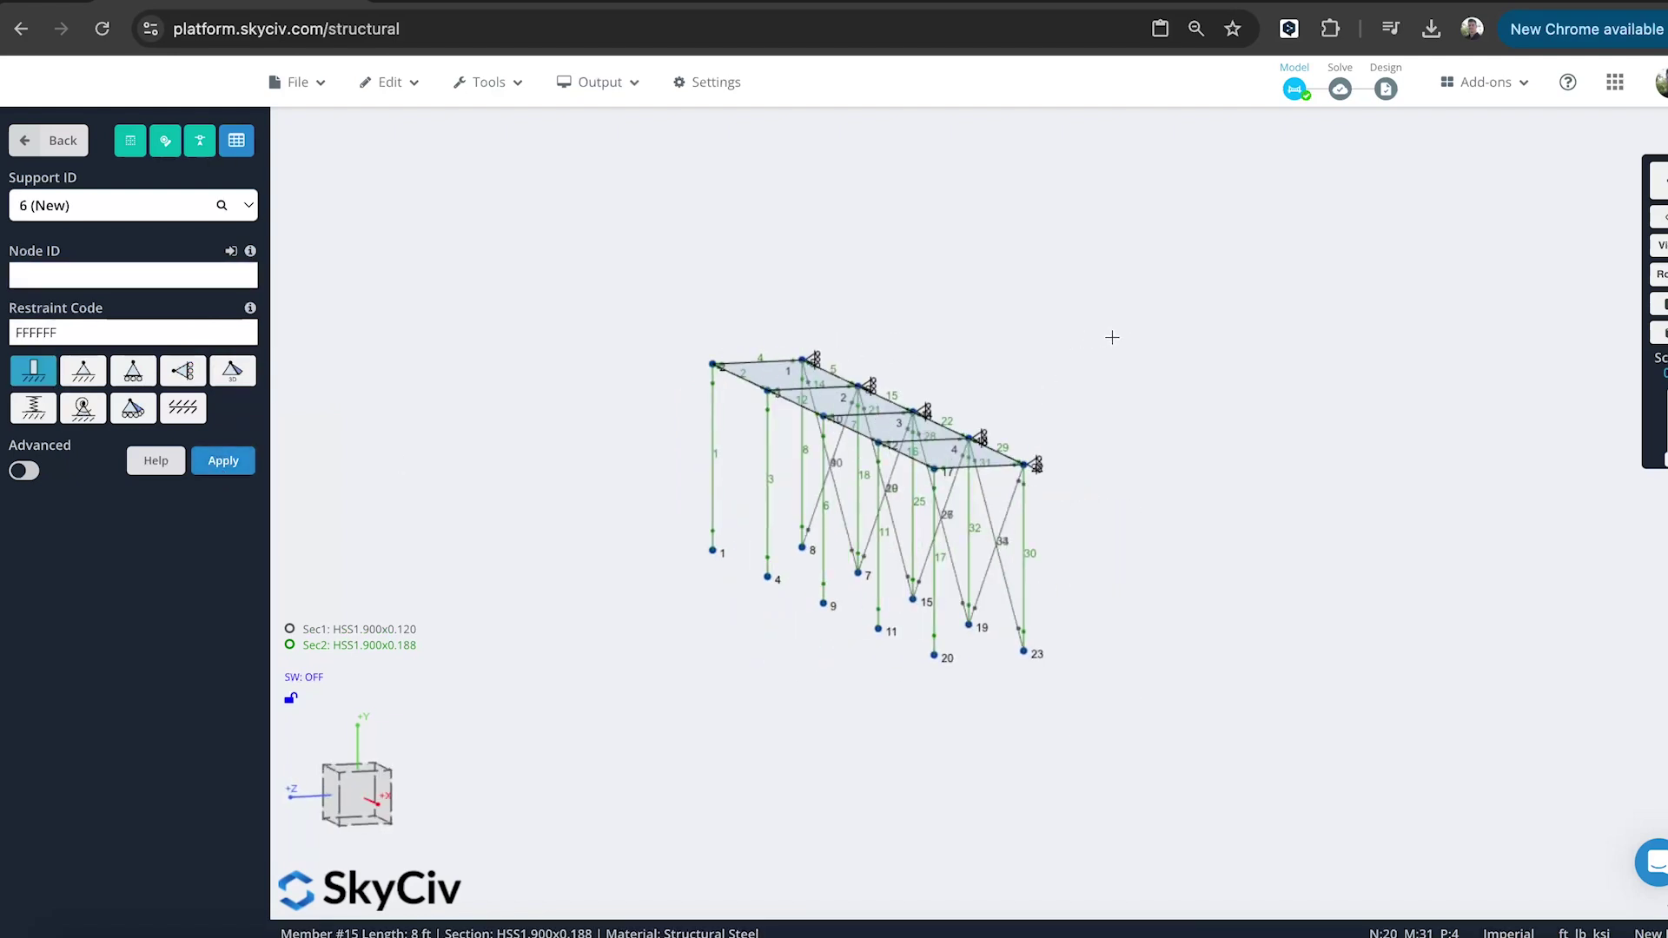
{"action": "key", "text": "ctrl+a"}
- Paste the four-bay level at nodes 2 and 16, giving 40 nodes, 93 members, 12 decks
{"action": "key", "text": "ctrl+c"}
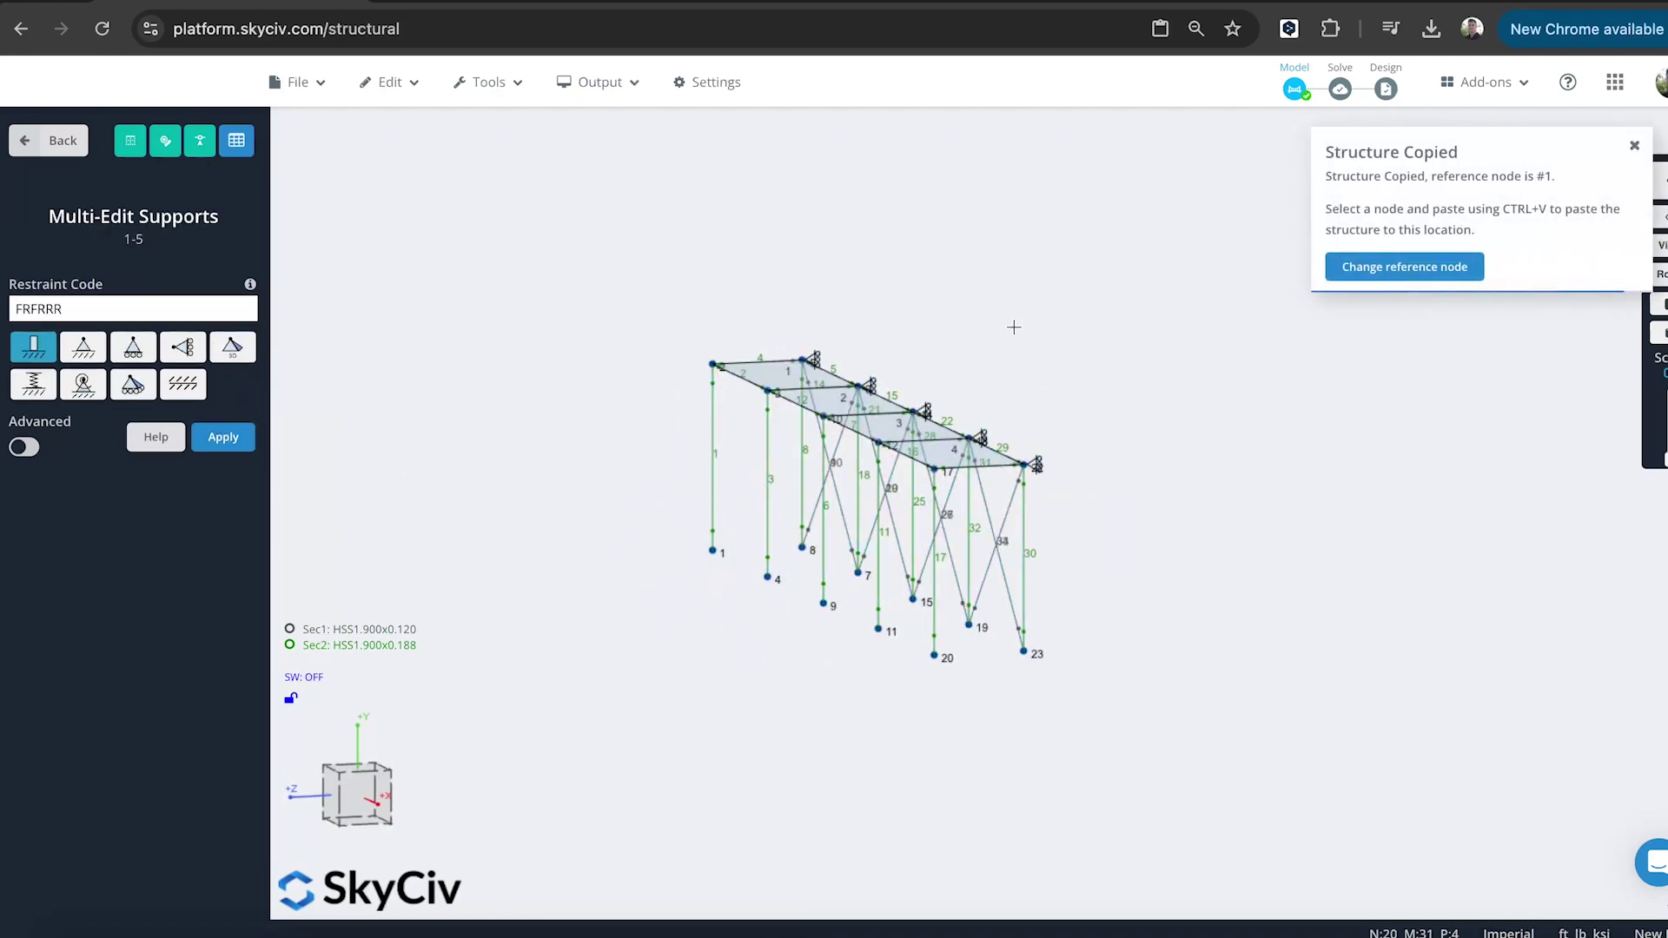
{"action": "left_click", "coordinate": [712, 363]}
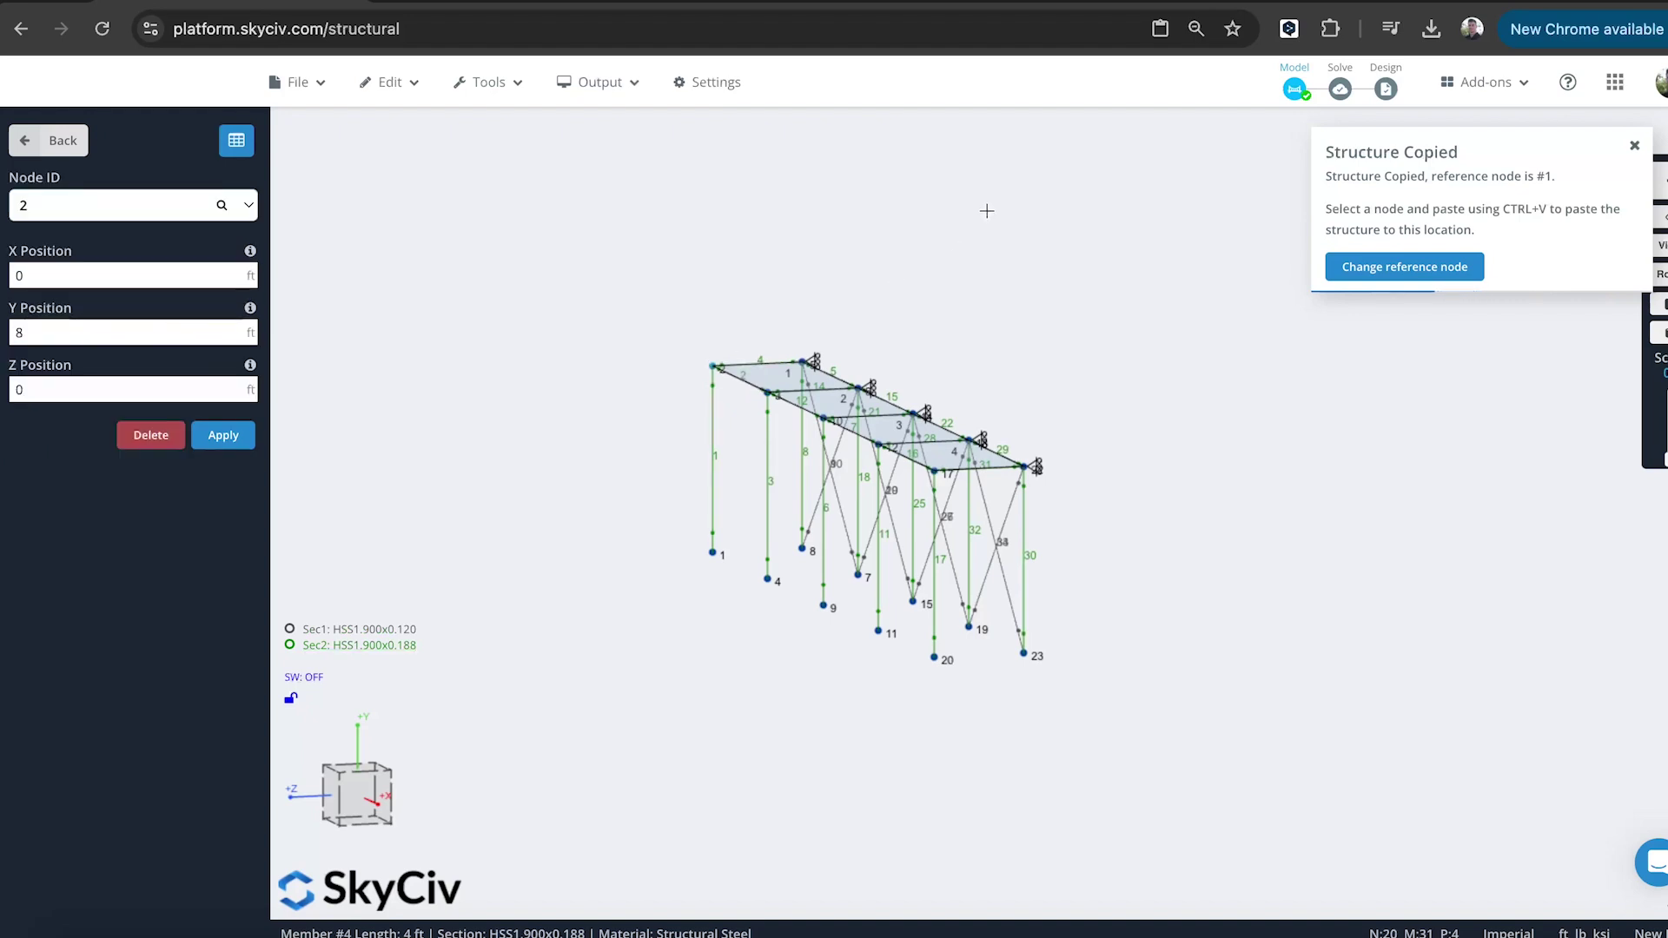
{"action": "key", "text": "ctrl+v"}
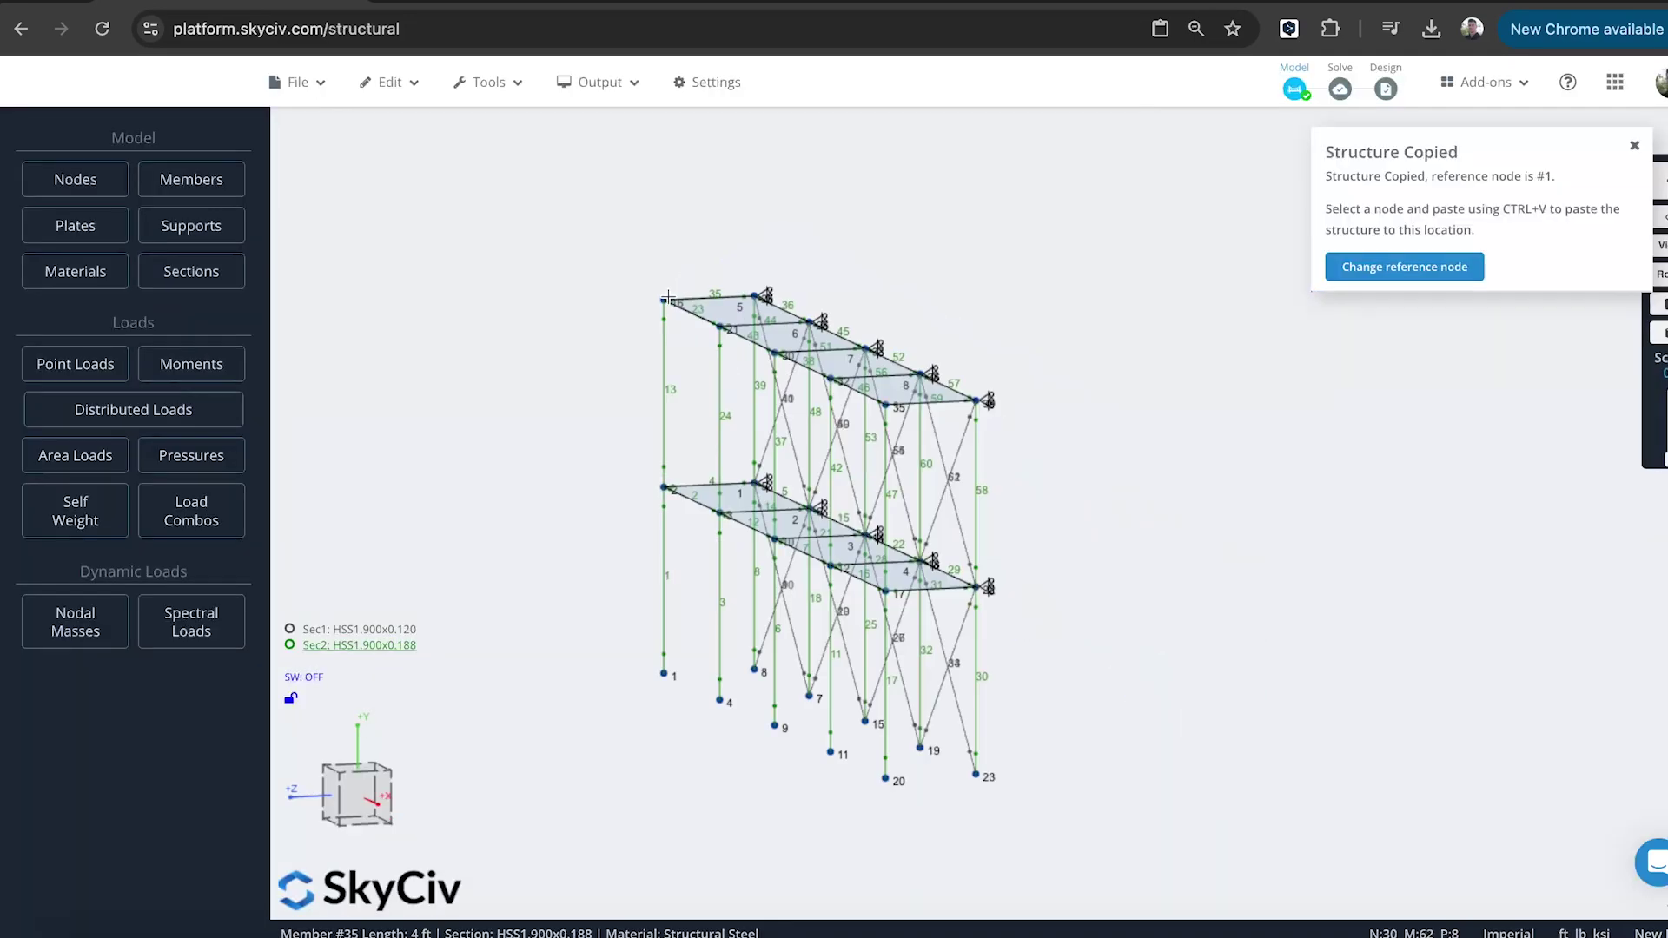
{"action": "left_click", "coordinate": [663, 298]}
{"action": "key", "text": "ctrl+v"}
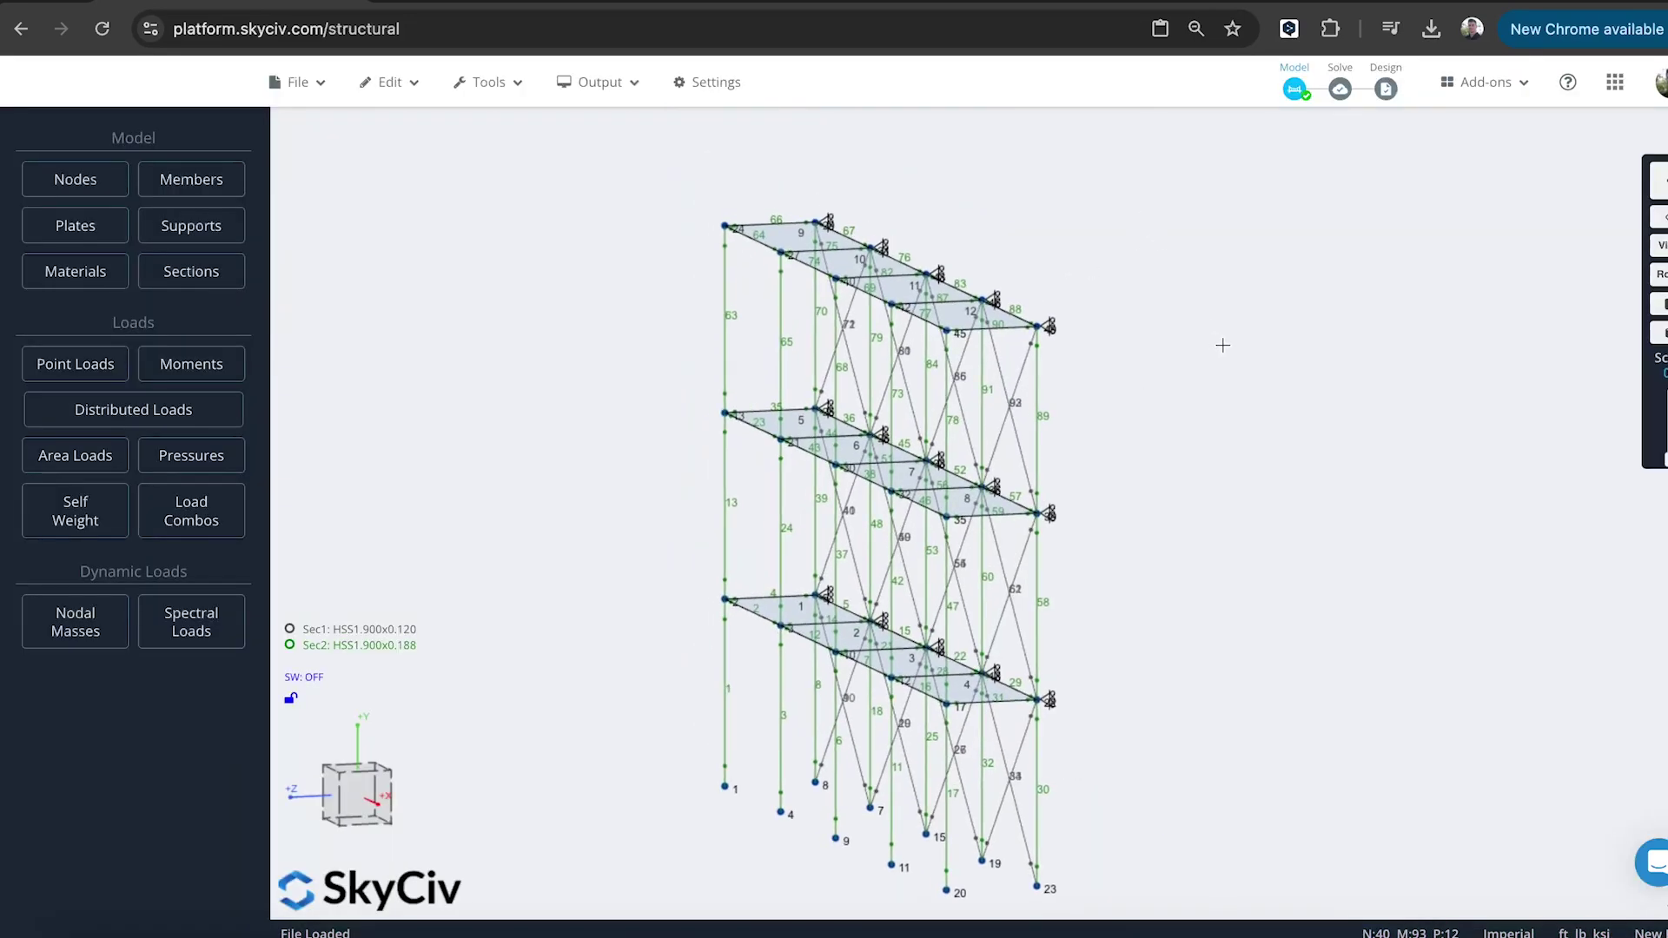
{"action": "left_click_drag", "start_coordinate": [1218, 343], "coordinate": [1300, 370]}
{"action": "scroll", "coordinate": [1300, 370], "scroll_direction": "down", "scroll_amount": 3}
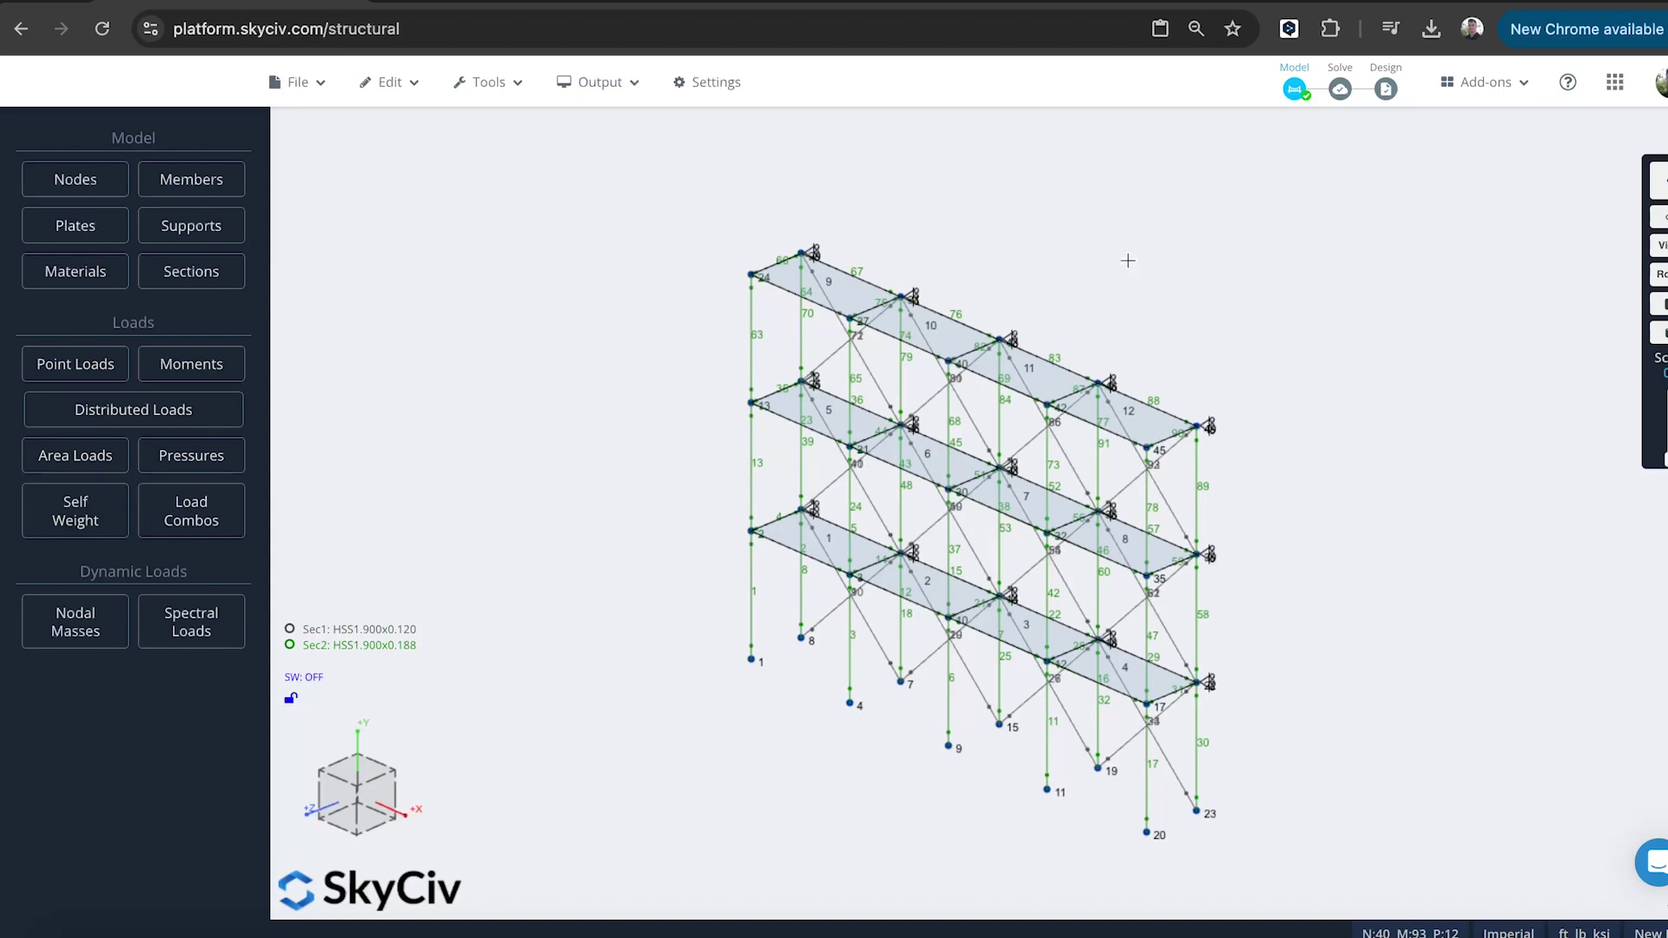
{"action": "left_click_drag", "start_coordinate": [1127, 260], "coordinate": [1183, 271]}
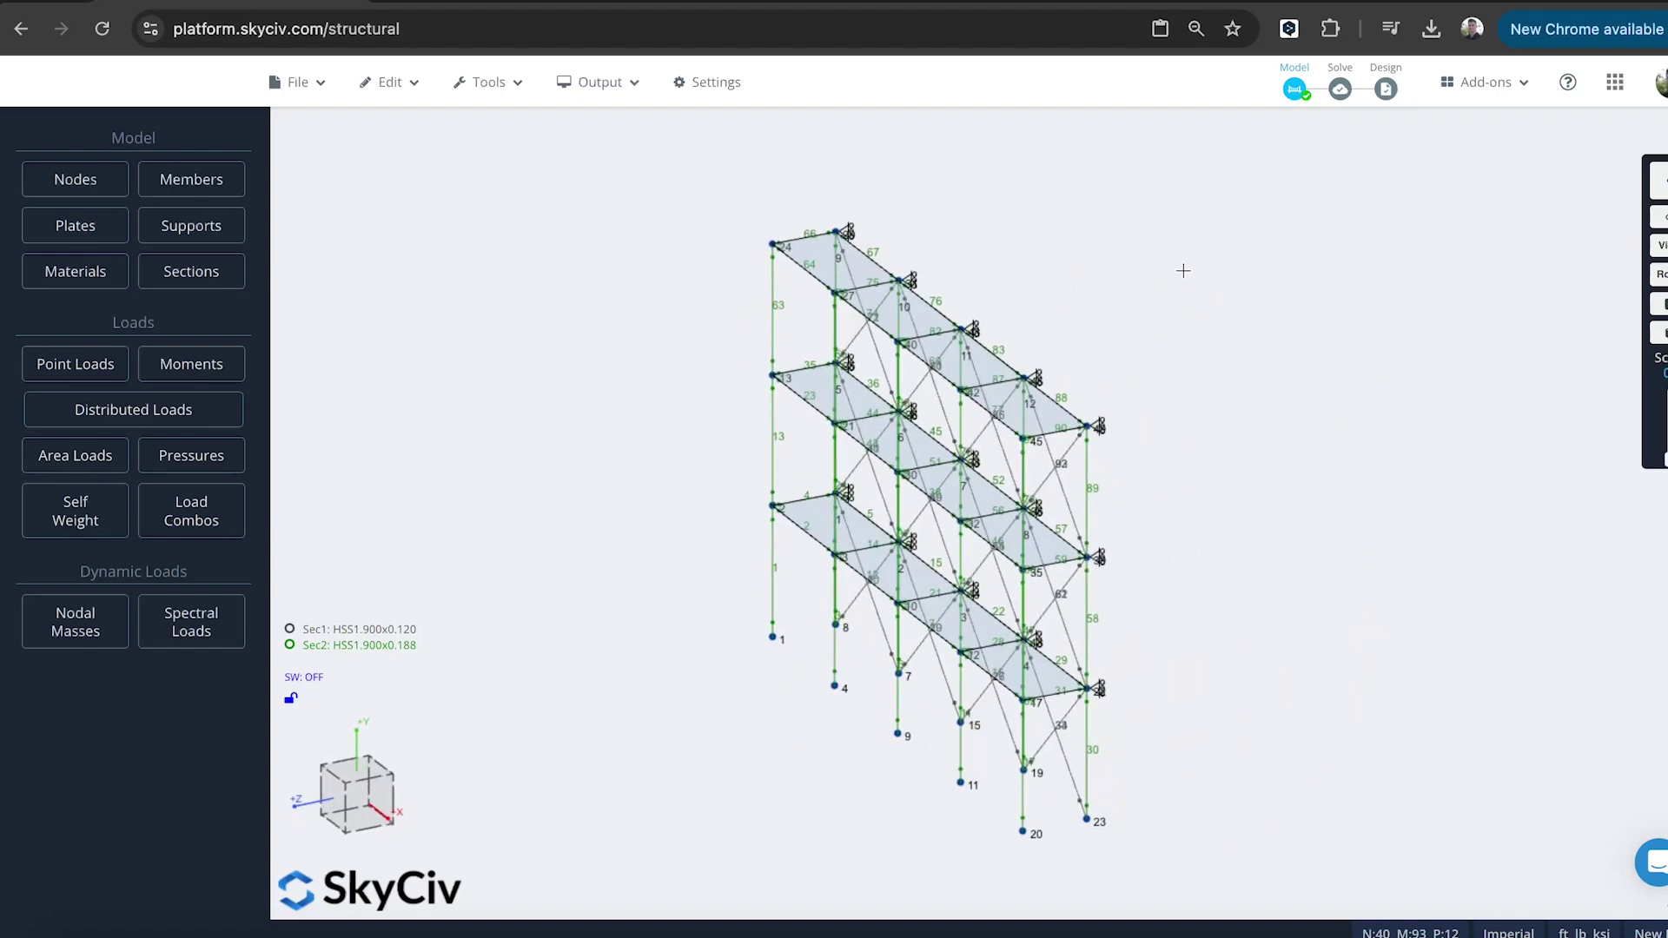
- Fix all bottom nodes with FFFFFF supports, then reopen area load 1 for editing
{"action": "left_click_drag", "start_coordinate": [1230, 504], "coordinate": [1374, 529]}
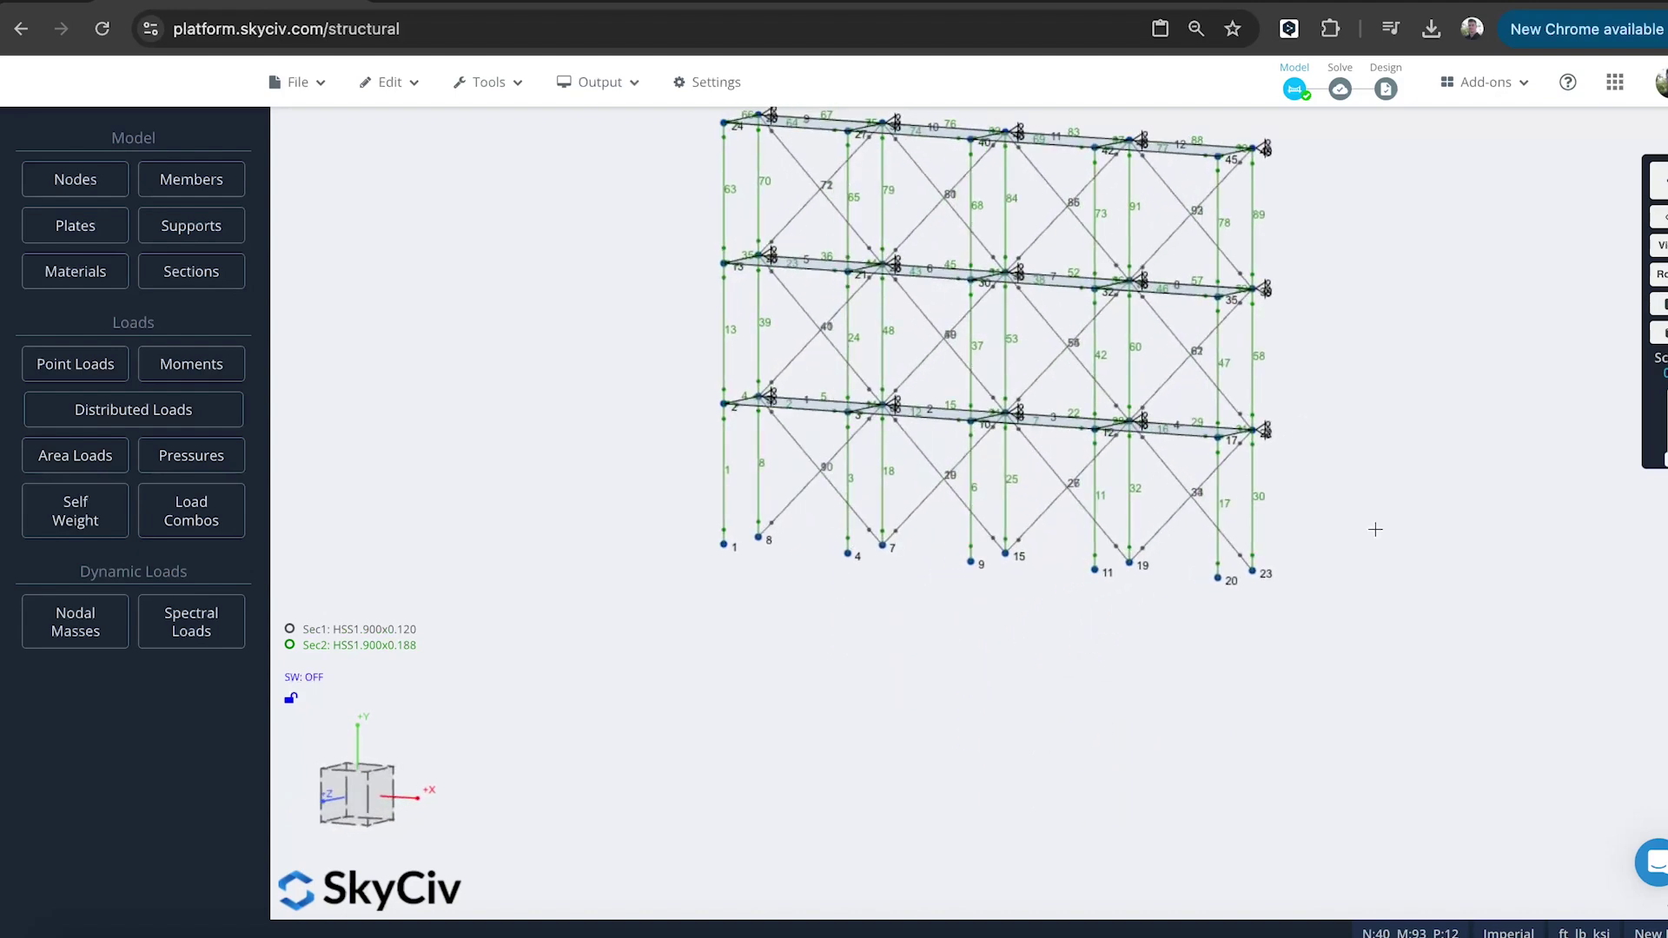
{"action": "left_click_drag", "start_coordinate": [1342, 649], "coordinate": [651, 515]}
{"action": "left_click", "coordinate": [191, 225]}
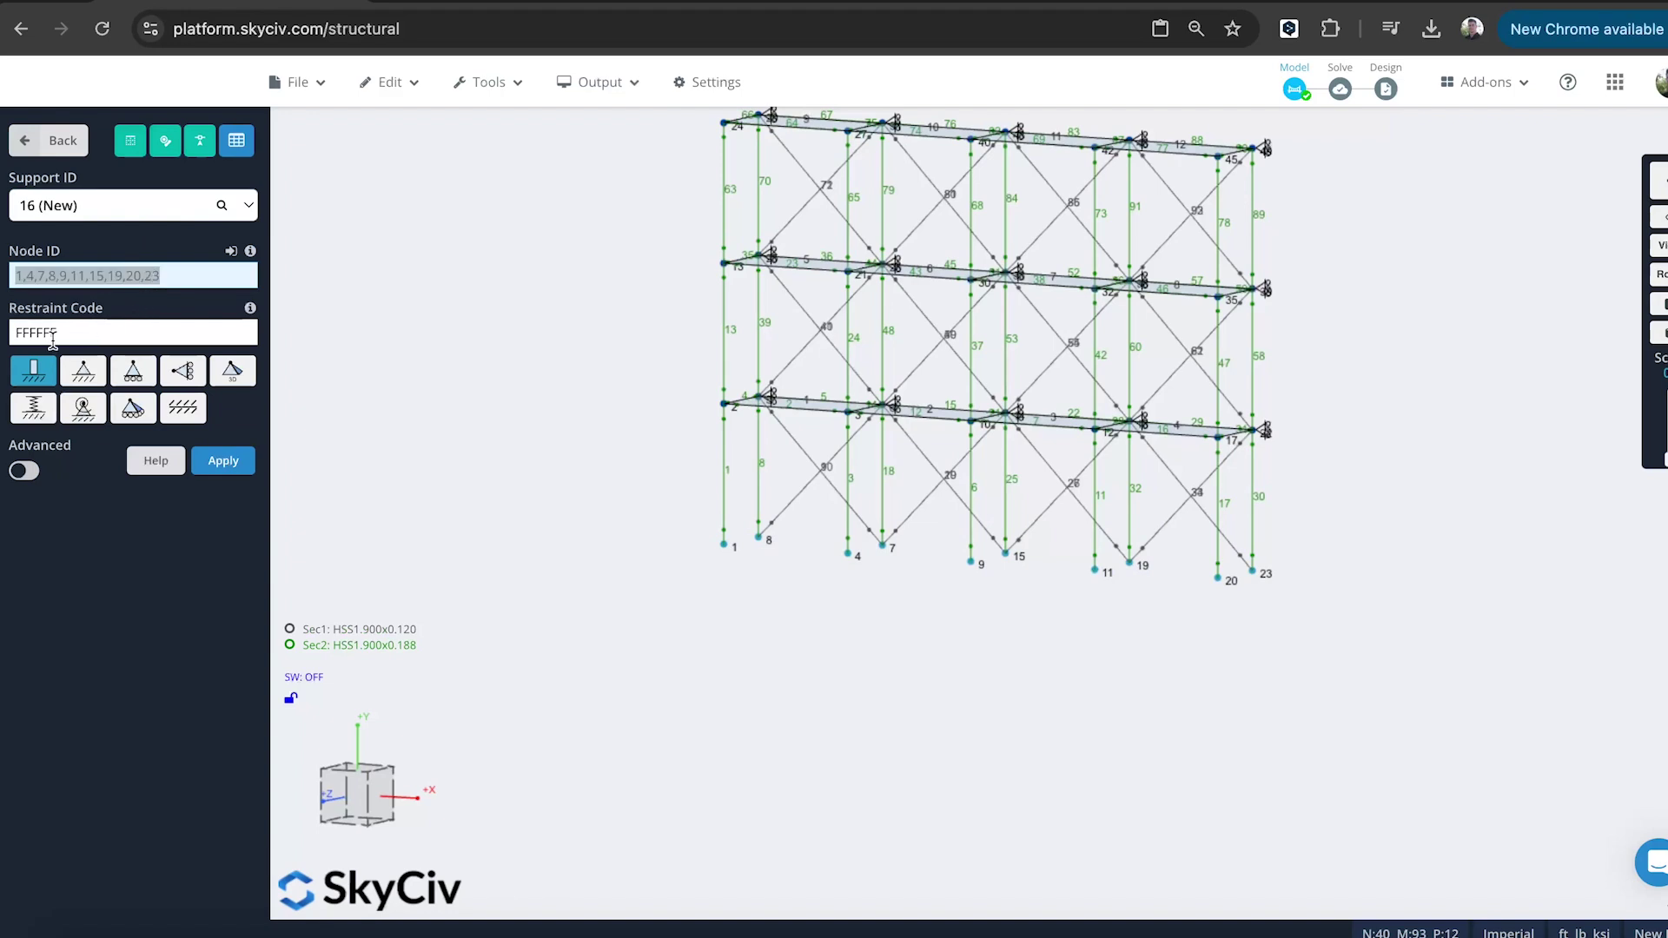
{"action": "left_click", "coordinate": [81, 369]}
{"action": "left_click", "coordinate": [223, 461]}
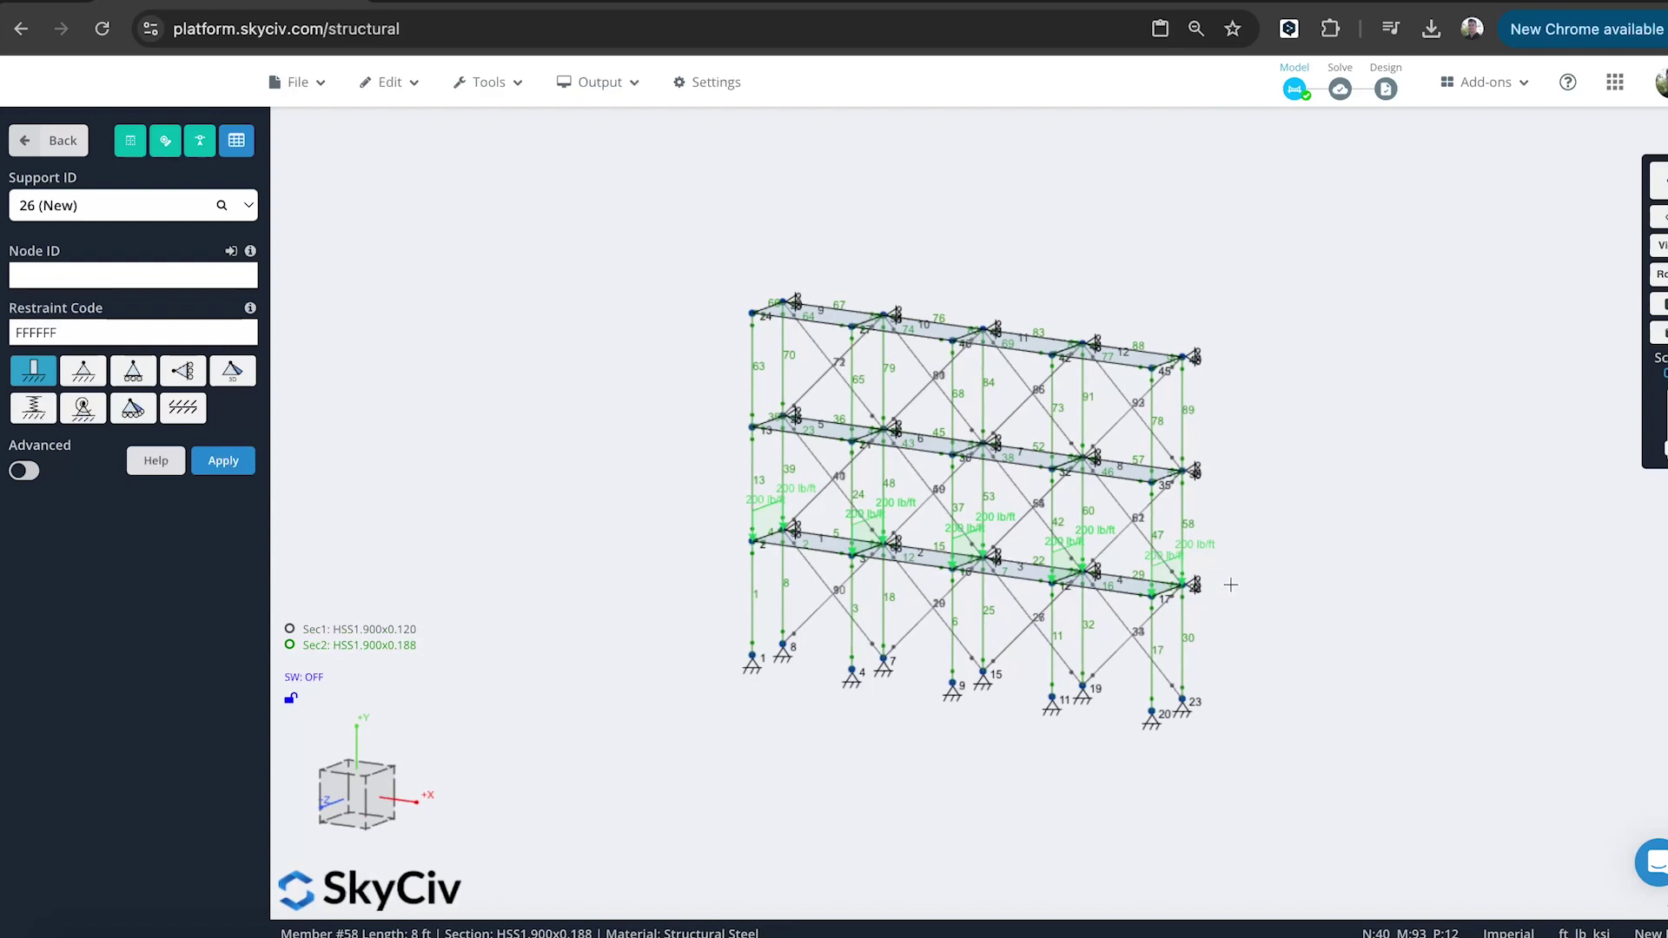
{"action": "scroll", "coordinate": [1230, 585], "scroll_direction": "up", "scroll_amount": 5}
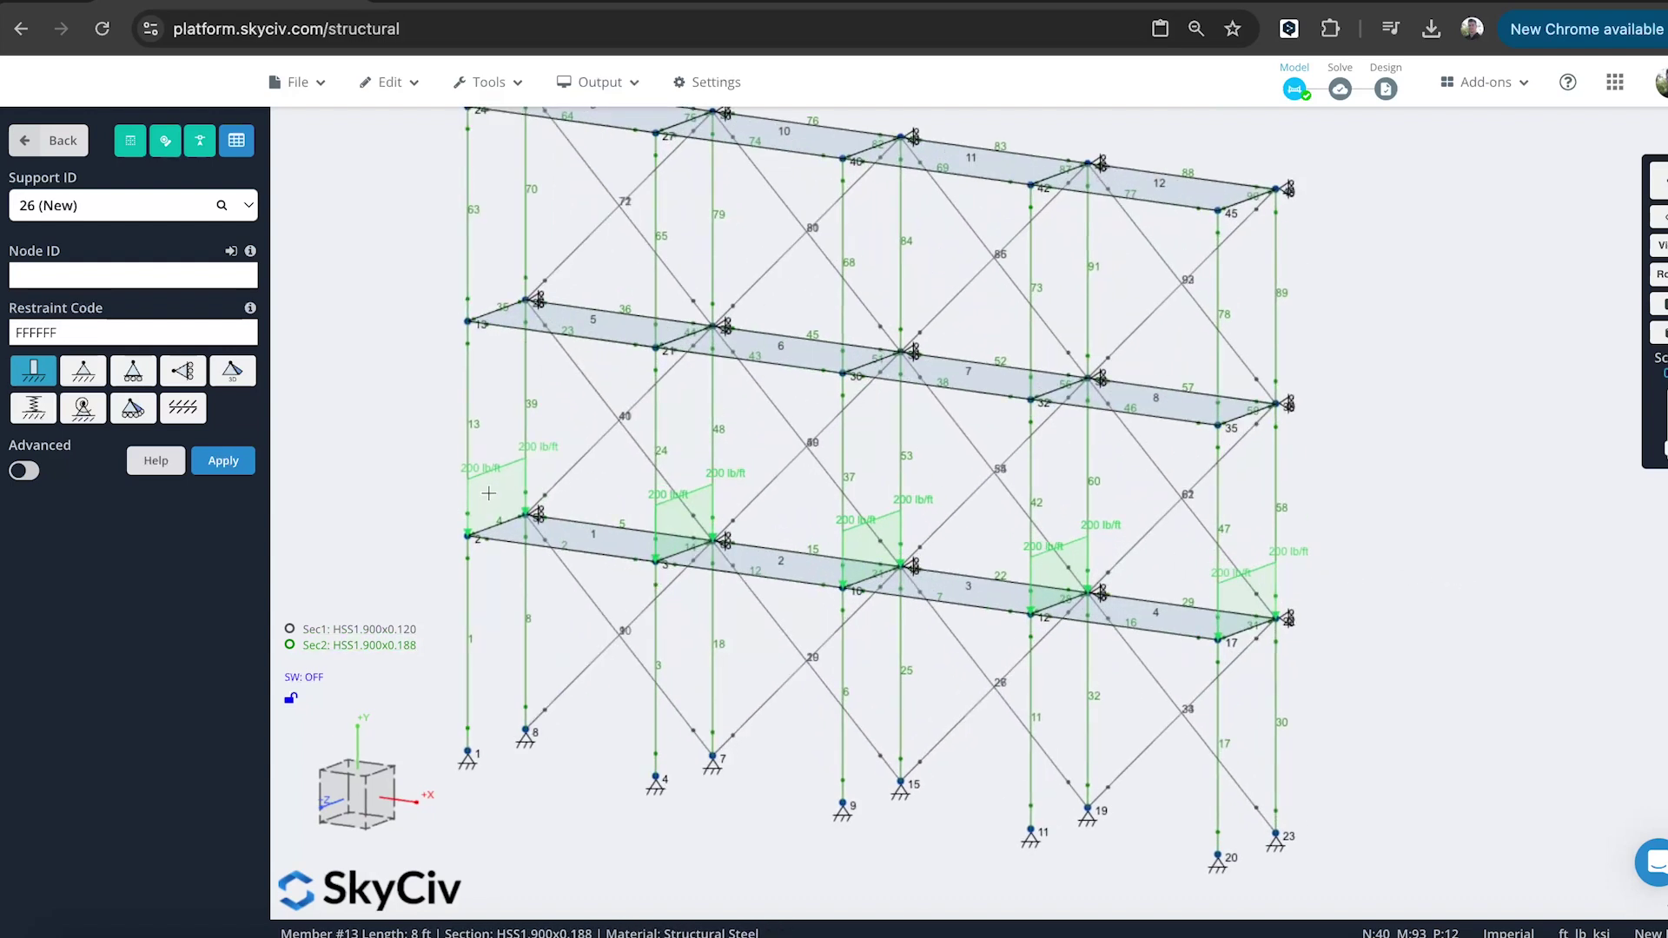
{"action": "left_click", "coordinate": [489, 493]}
- Select the middle floor in front view and start a new blank area load 5
{"action": "left_click", "coordinate": [467, 750]}
{"action": "key", "text": "ctrl+c"}
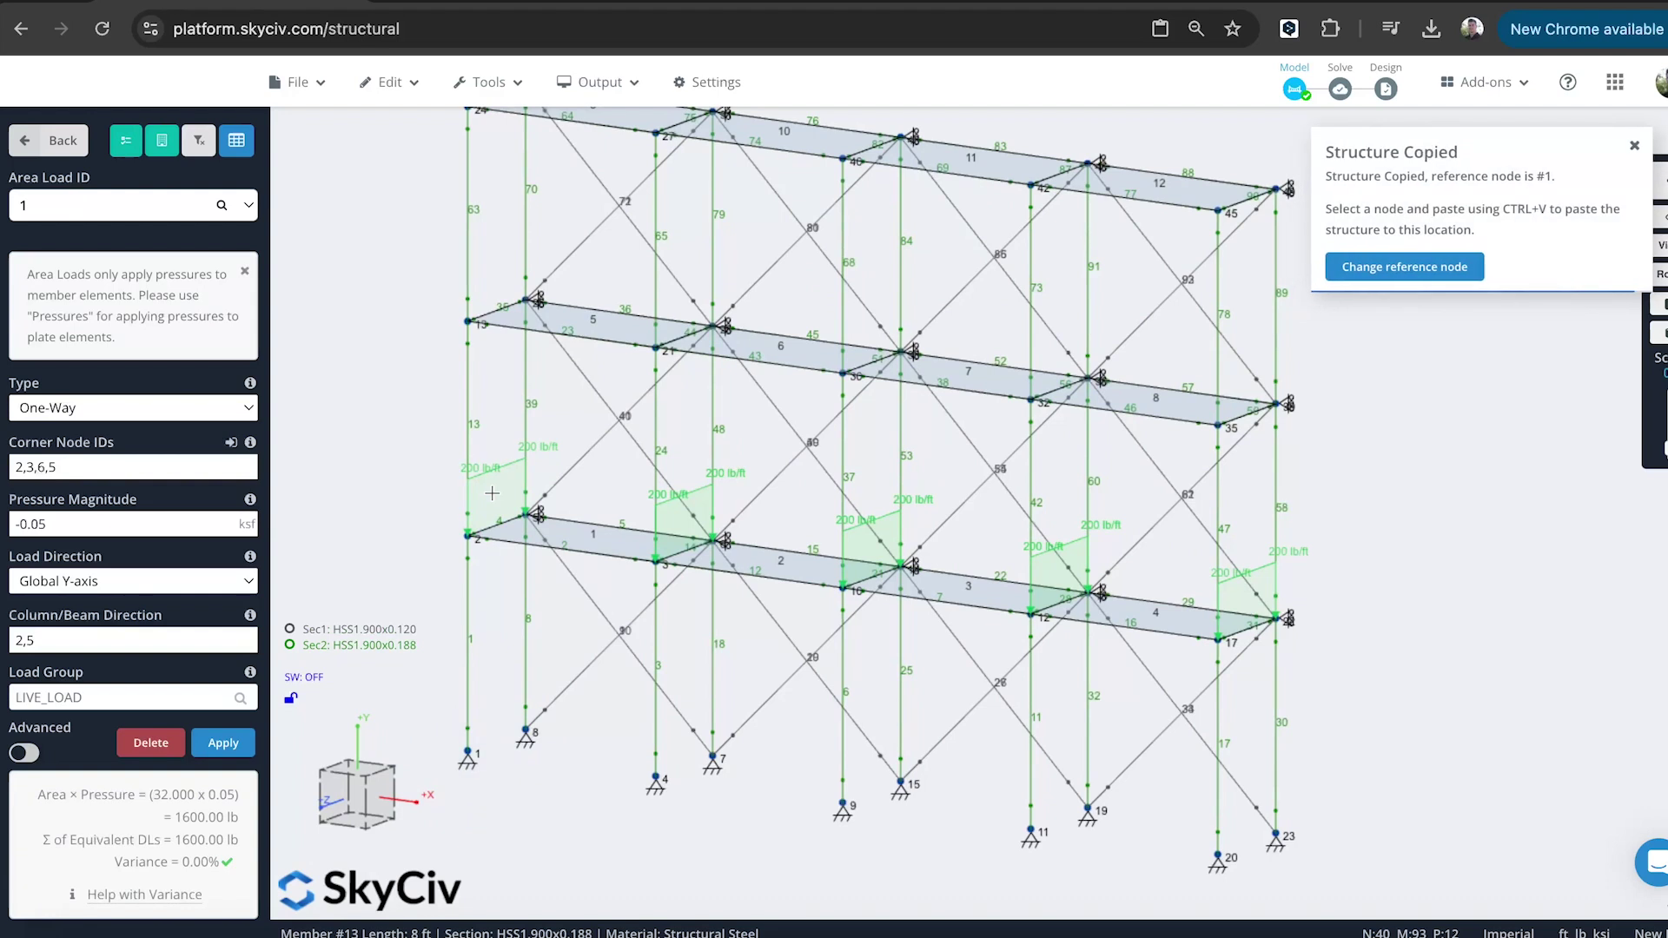
{"action": "left_click_drag", "start_coordinate": [1428, 502], "coordinate": [1326, 480]}
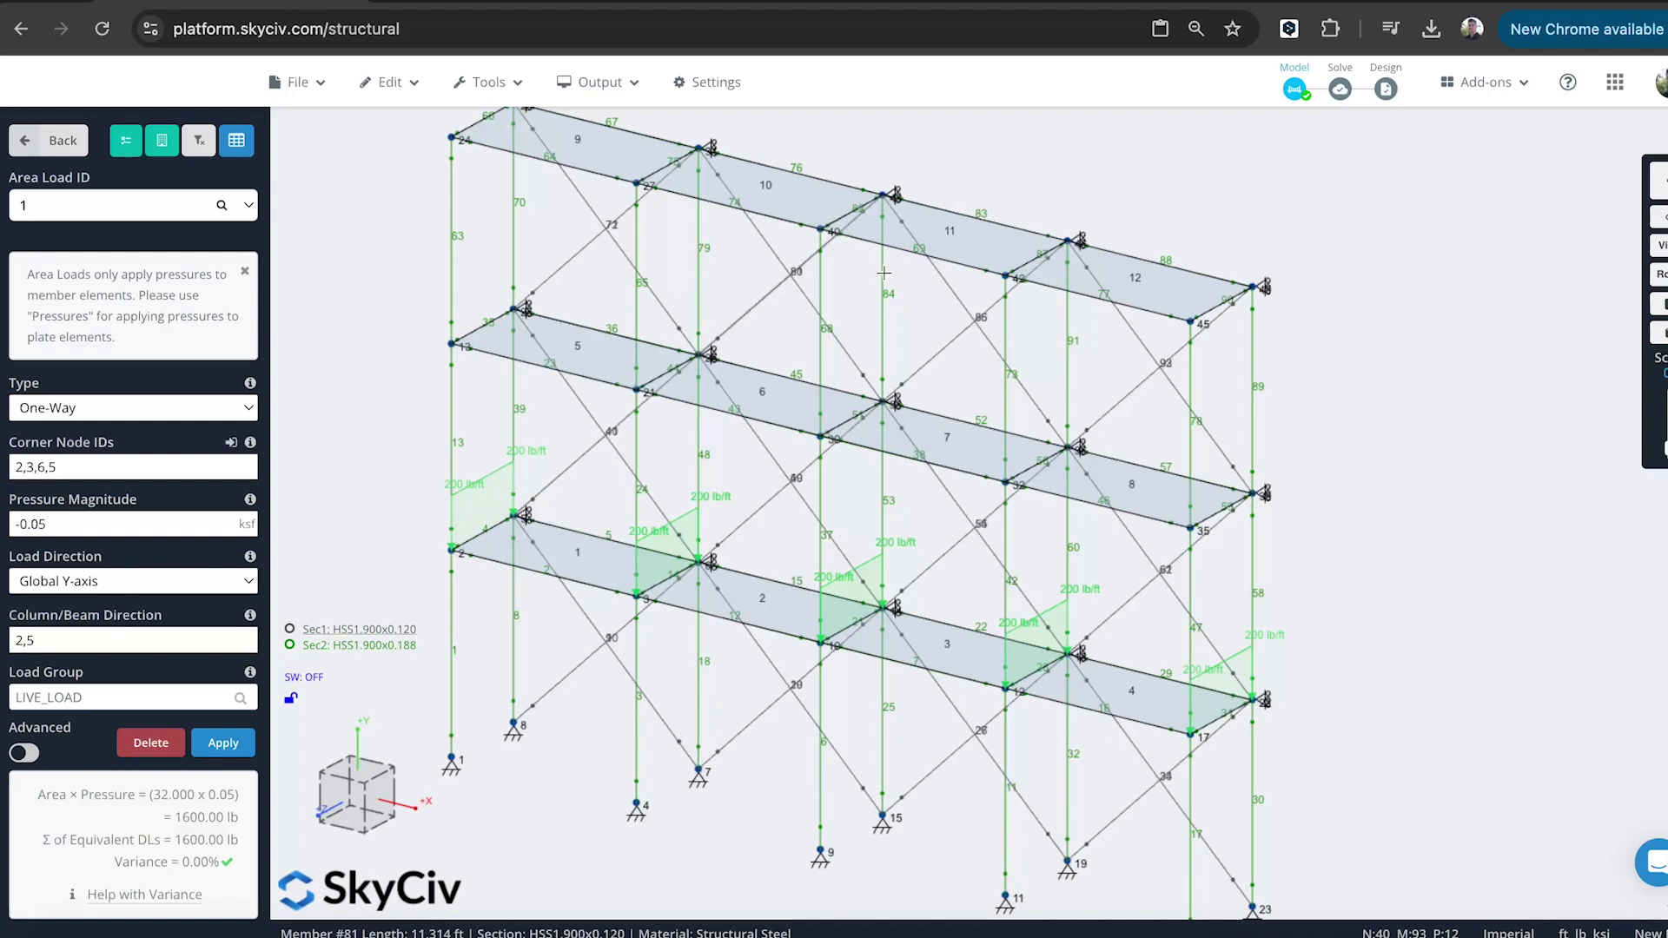
{"action": "scroll", "coordinate": [360, 306], "scroll_direction": "down", "scroll_amount": 2}
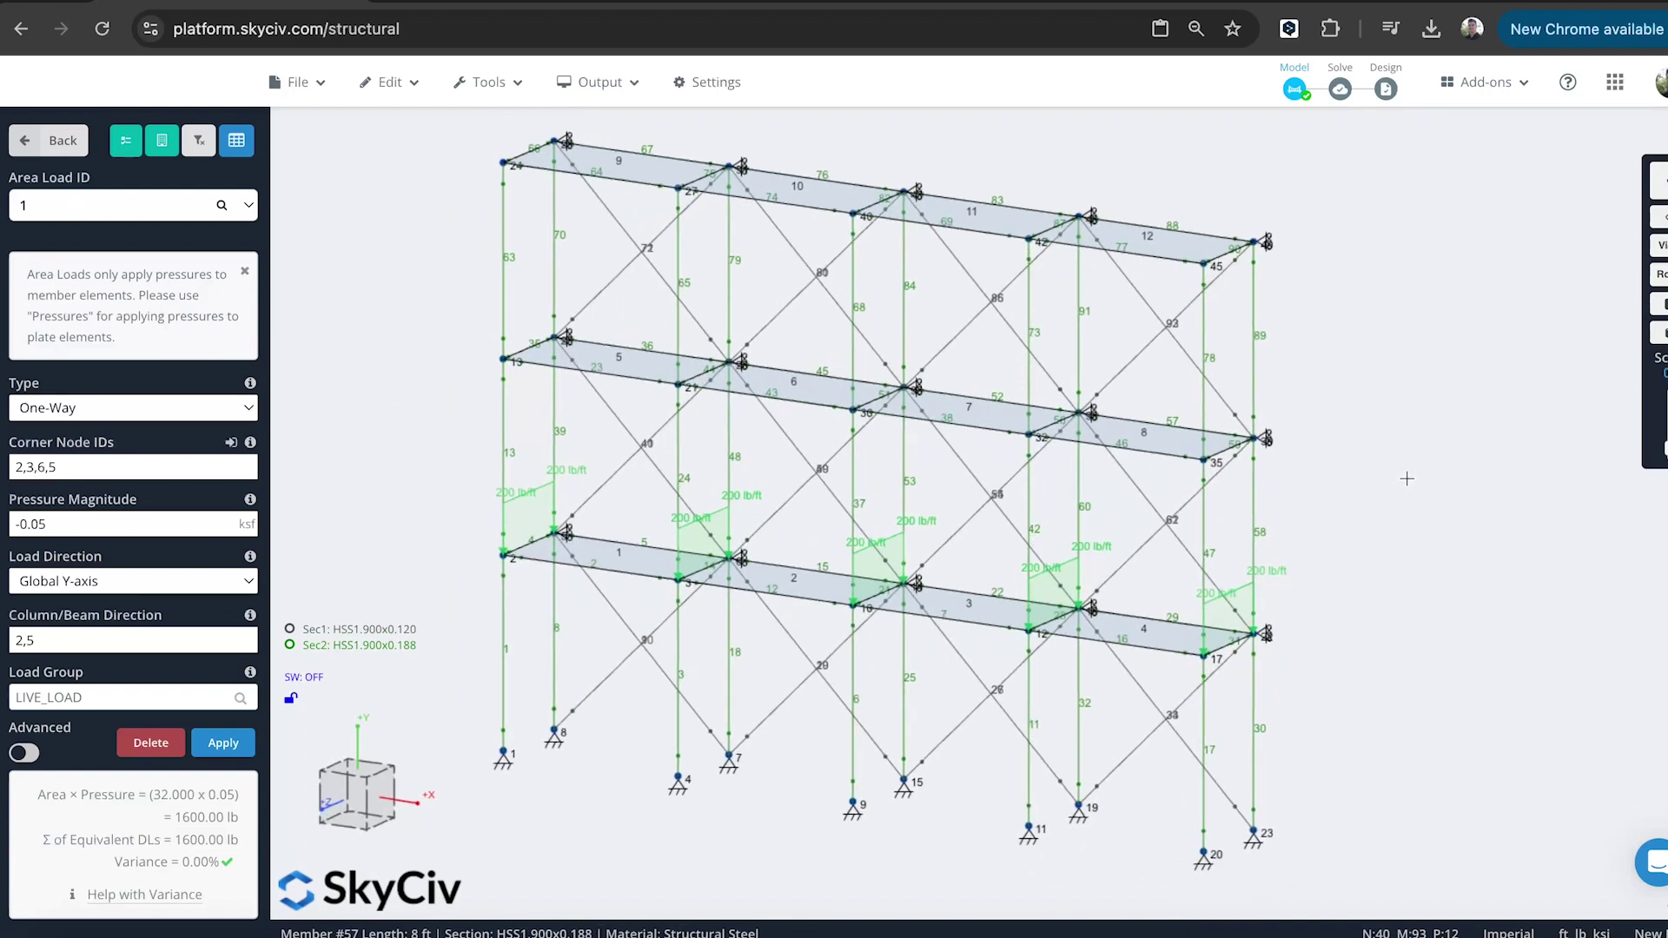
{"action": "left_click_drag", "start_coordinate": [1393, 446], "coordinate": [379, 296]}
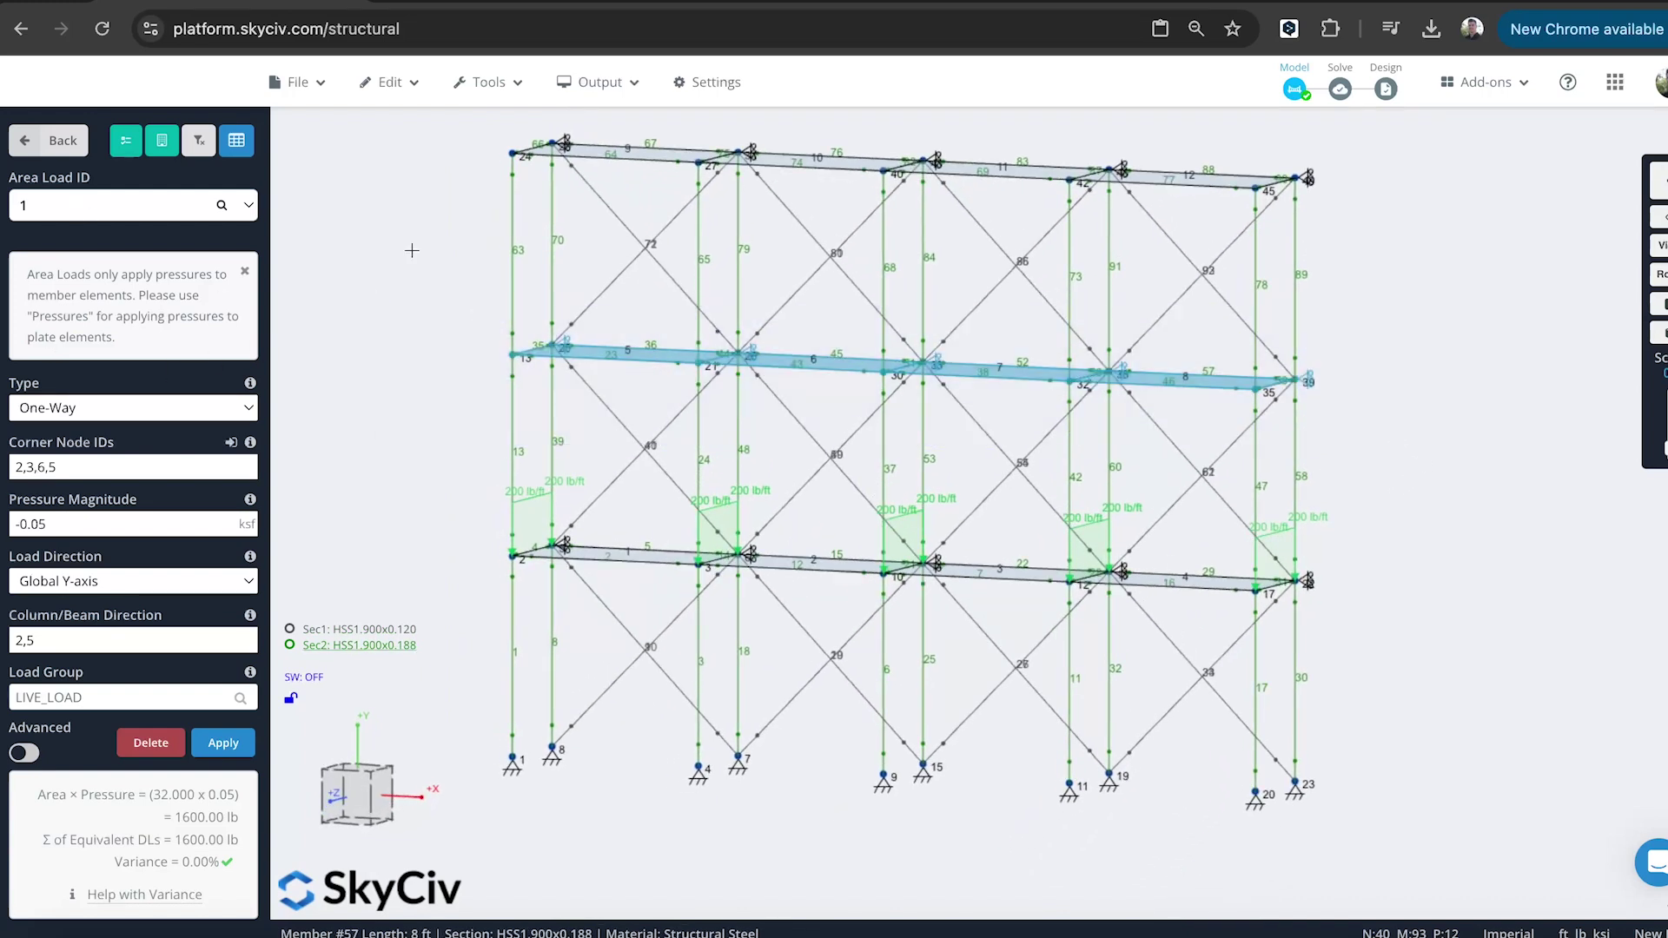
{"action": "left_click", "coordinate": [159, 205]}
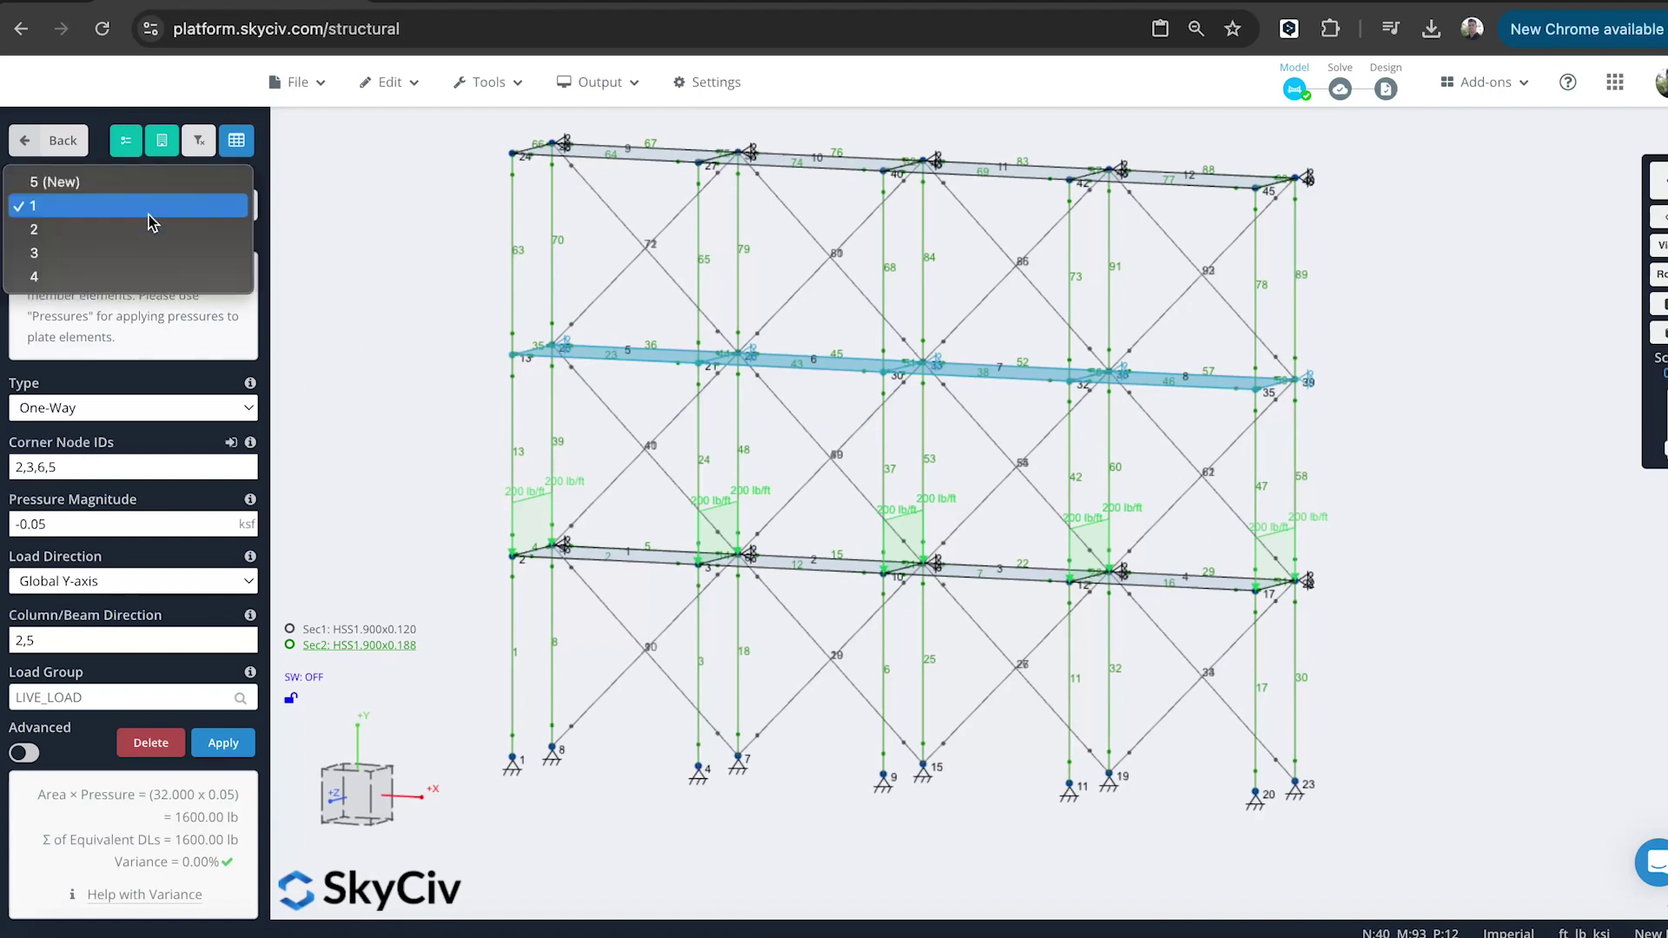
{"action": "left_click", "coordinate": [104, 185]}
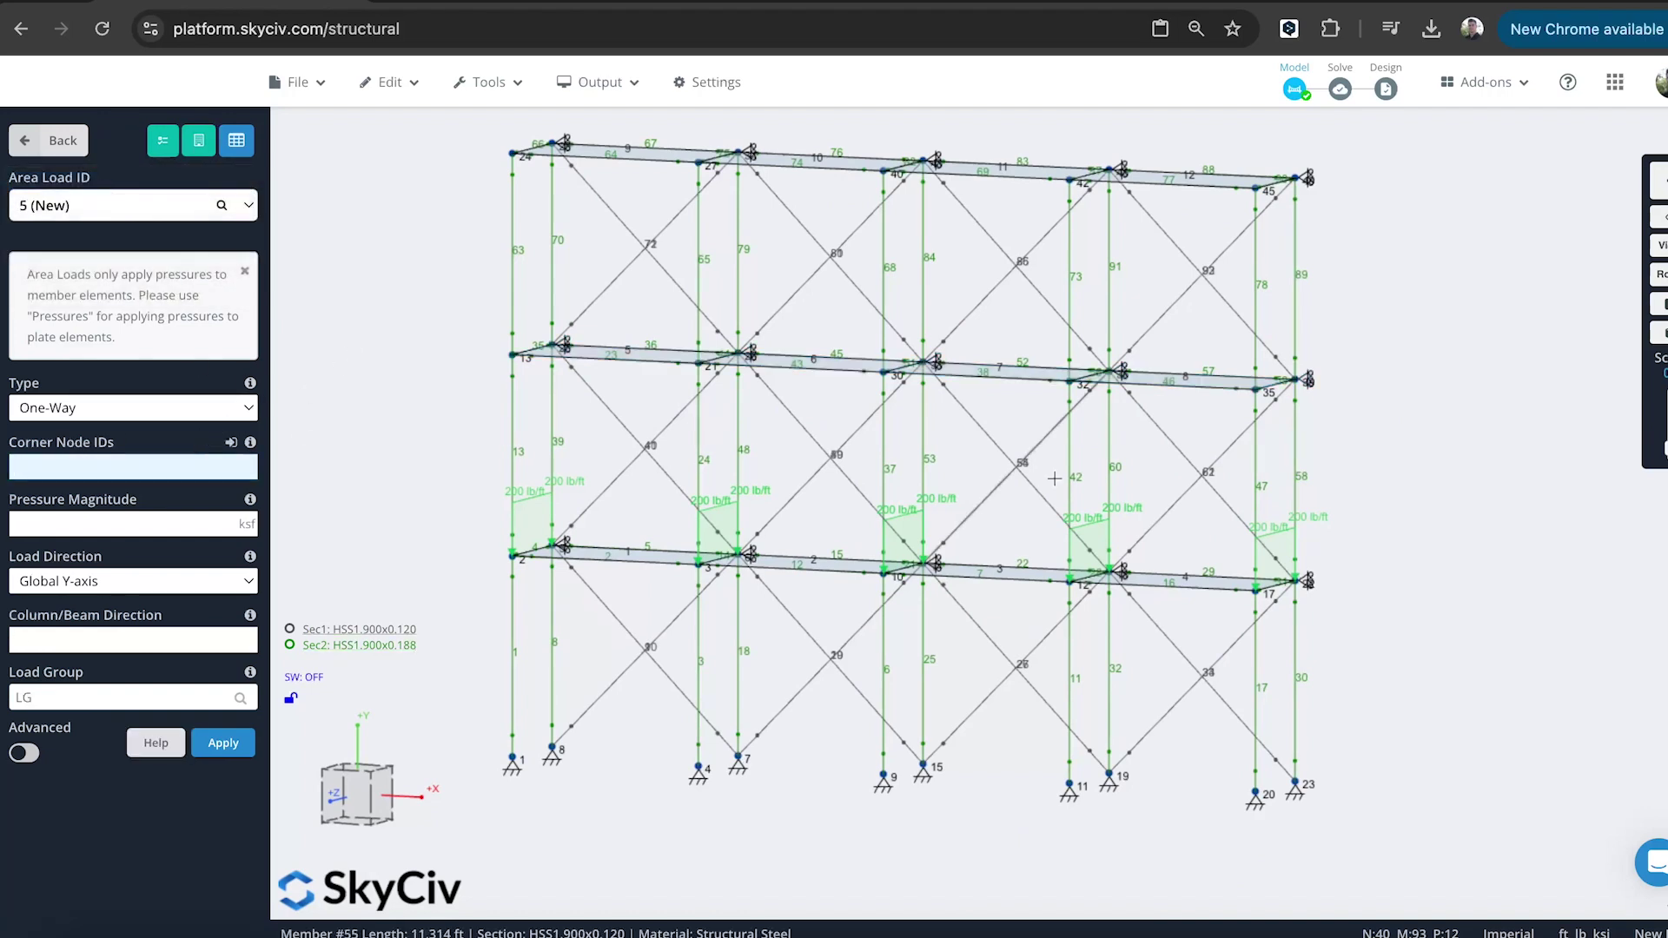
- Set the area load's span direction to nodes 13–21 and its corners to nodes 13, 25, 39, 35
{"action": "left_click_drag", "start_coordinate": [1444, 436], "coordinate": [459, 311]}
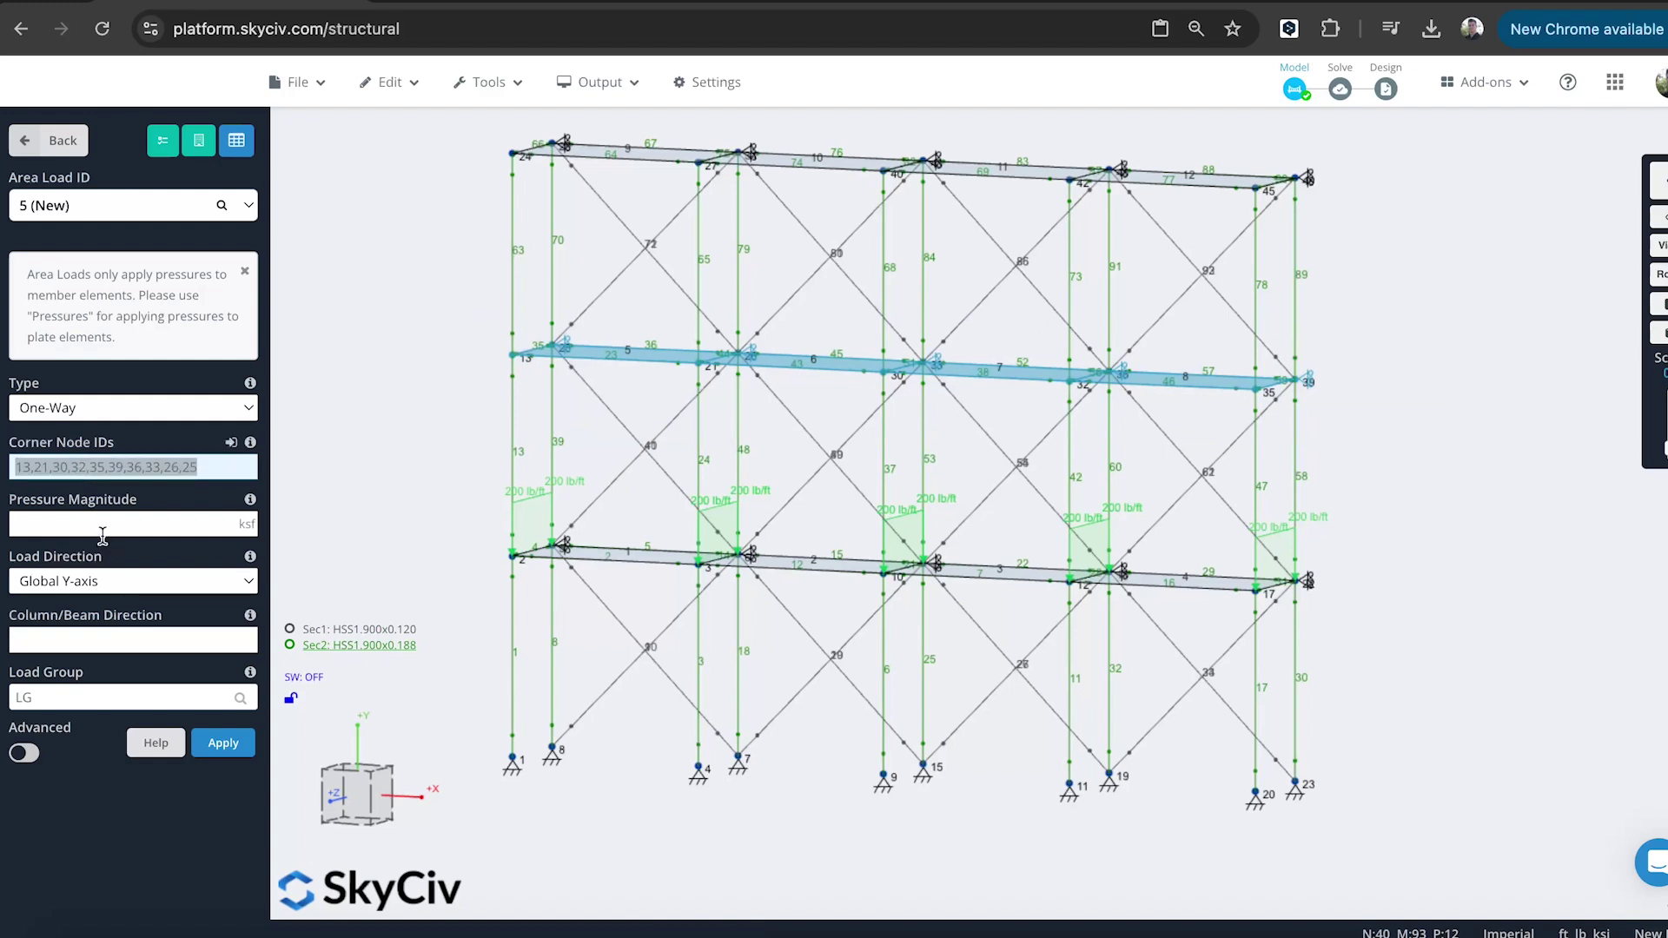
{"action": "left_click", "coordinate": [1399, 391]}
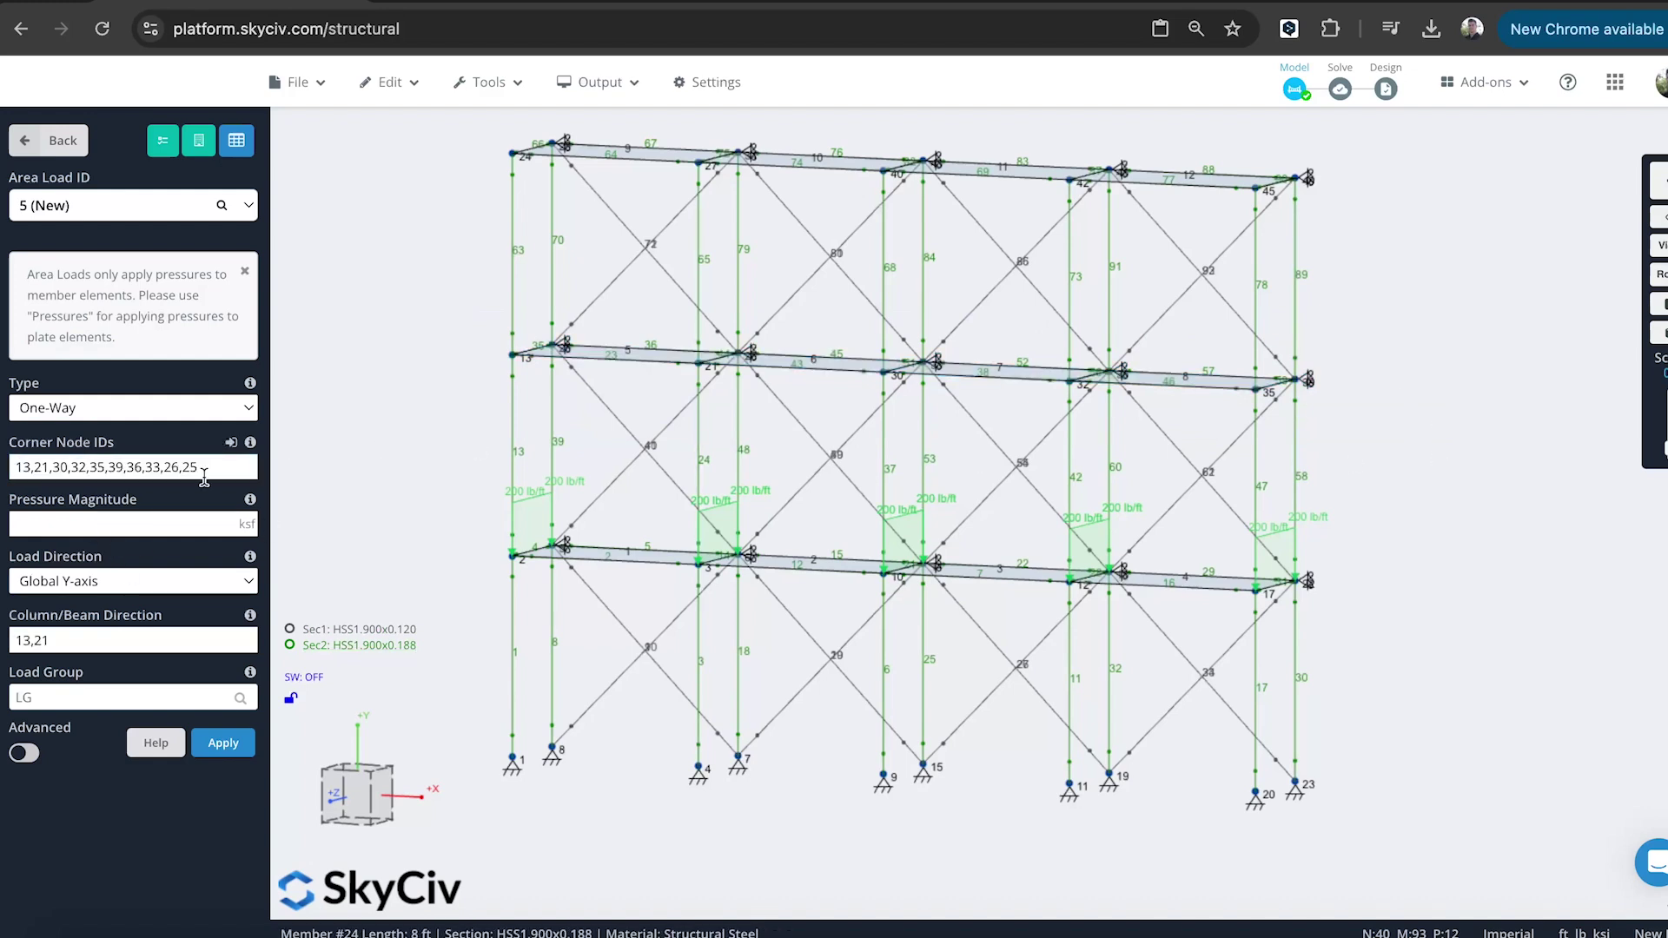
{"action": "triple_click", "coordinate": [204, 475]}
{"action": "key", "text": "BackSpace"}
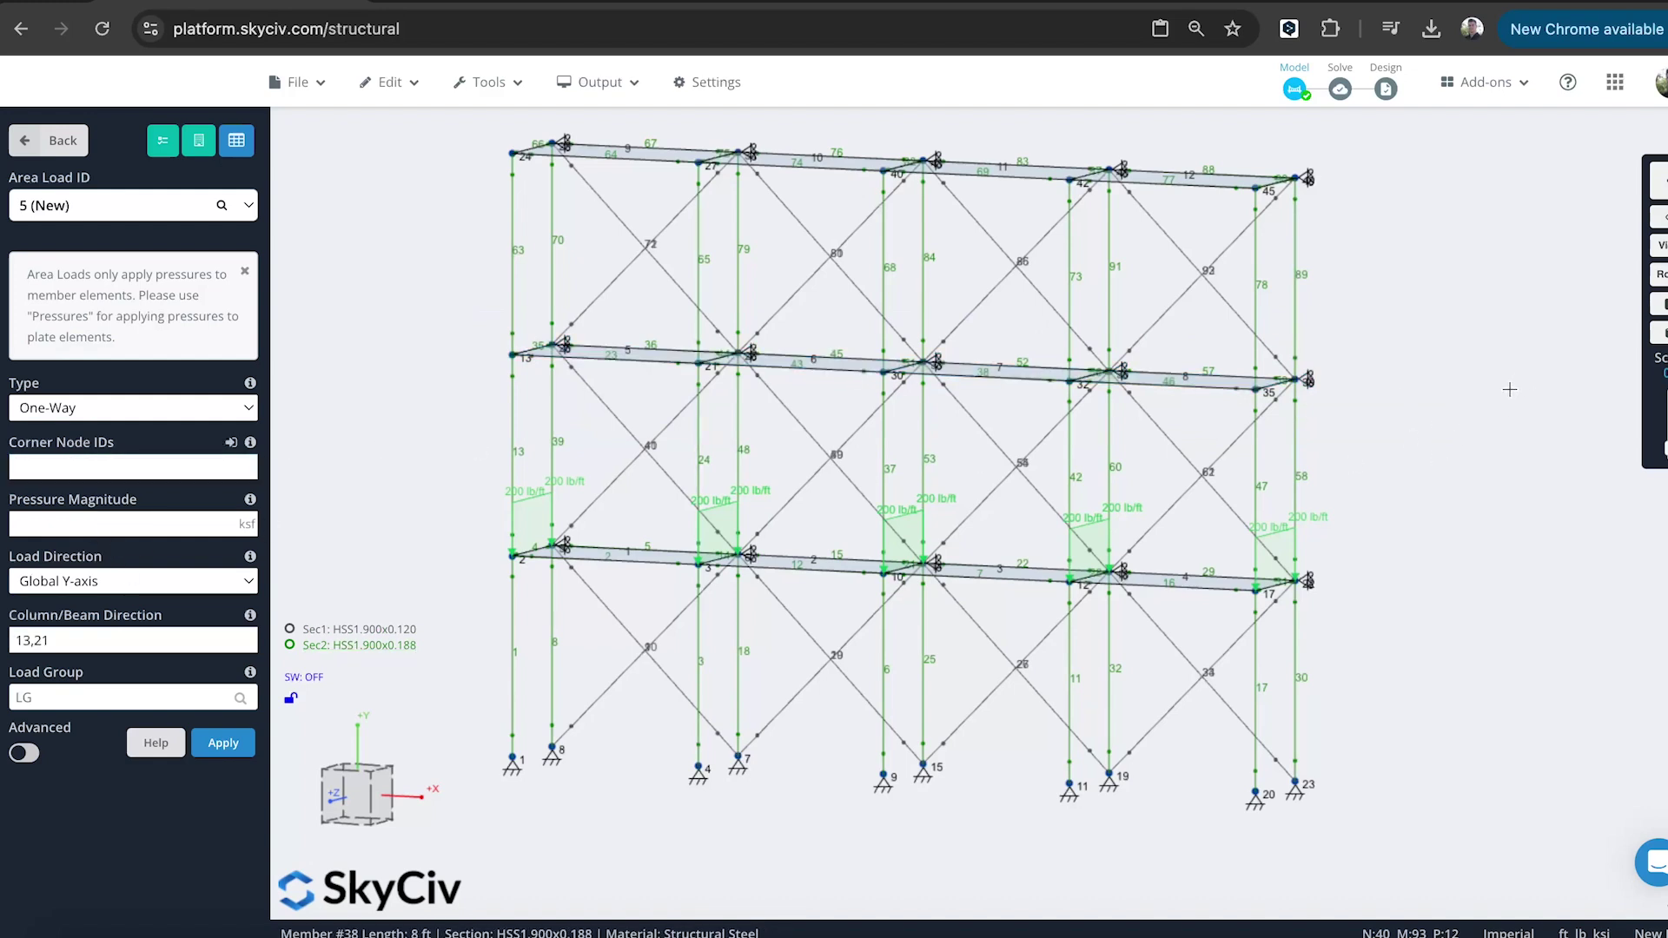
{"action": "left_click_drag", "start_coordinate": [1509, 390], "coordinate": [1470, 399]}
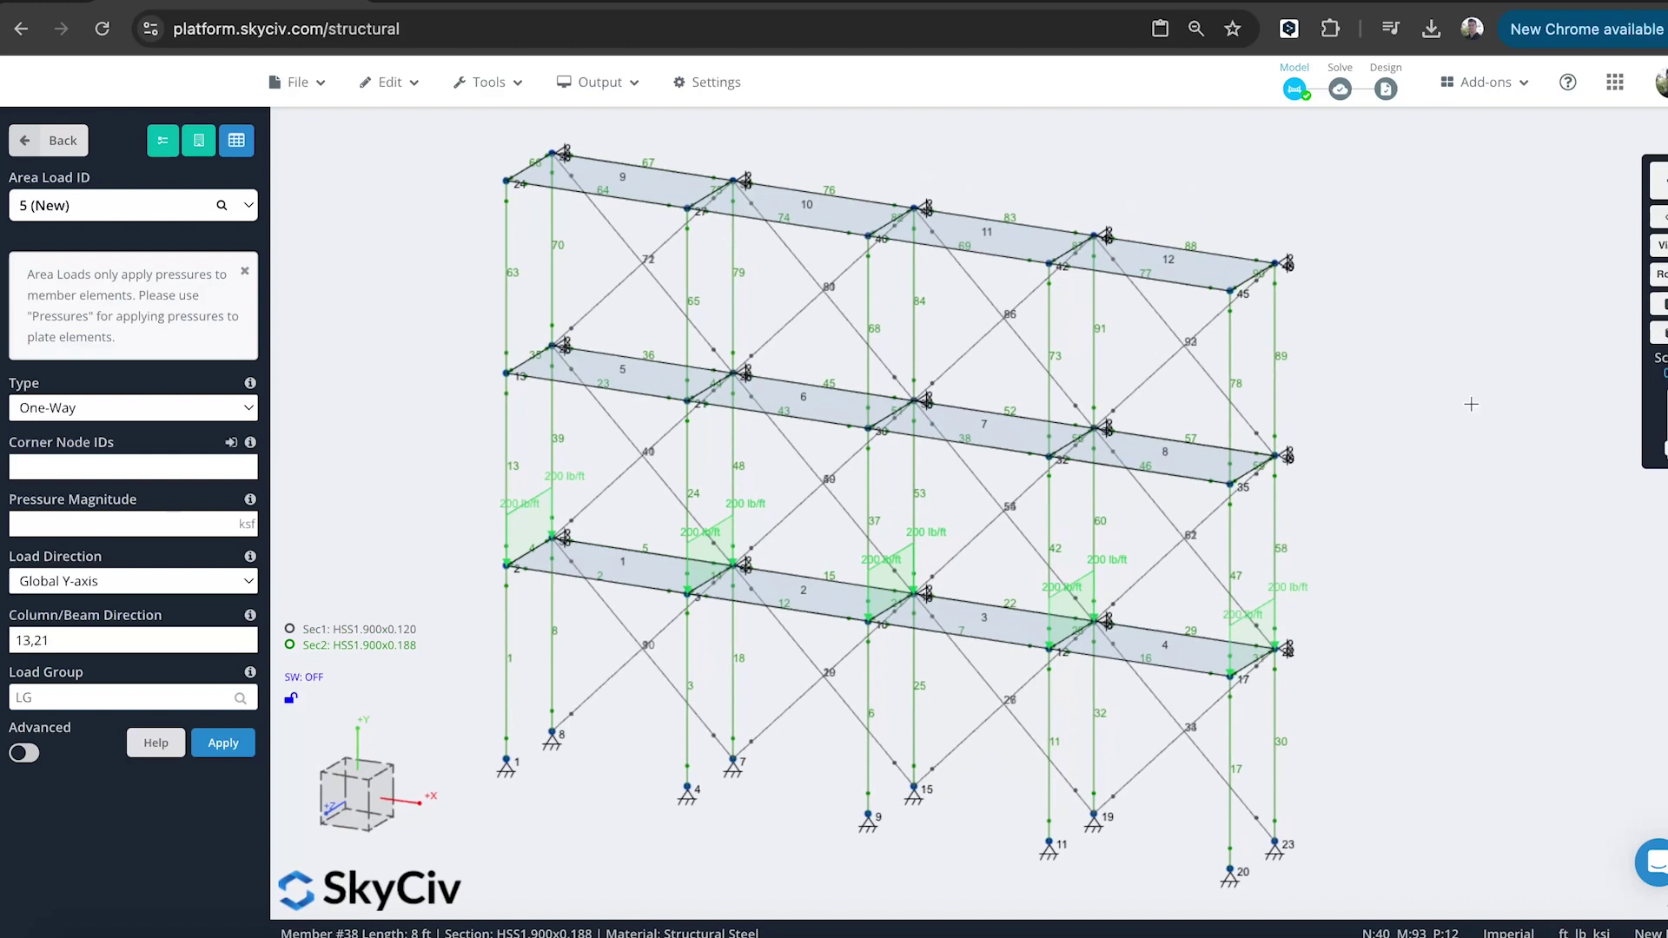
{"action": "left_click", "coordinate": [508, 373]}
{"action": "left_click", "coordinate": [554, 345]}
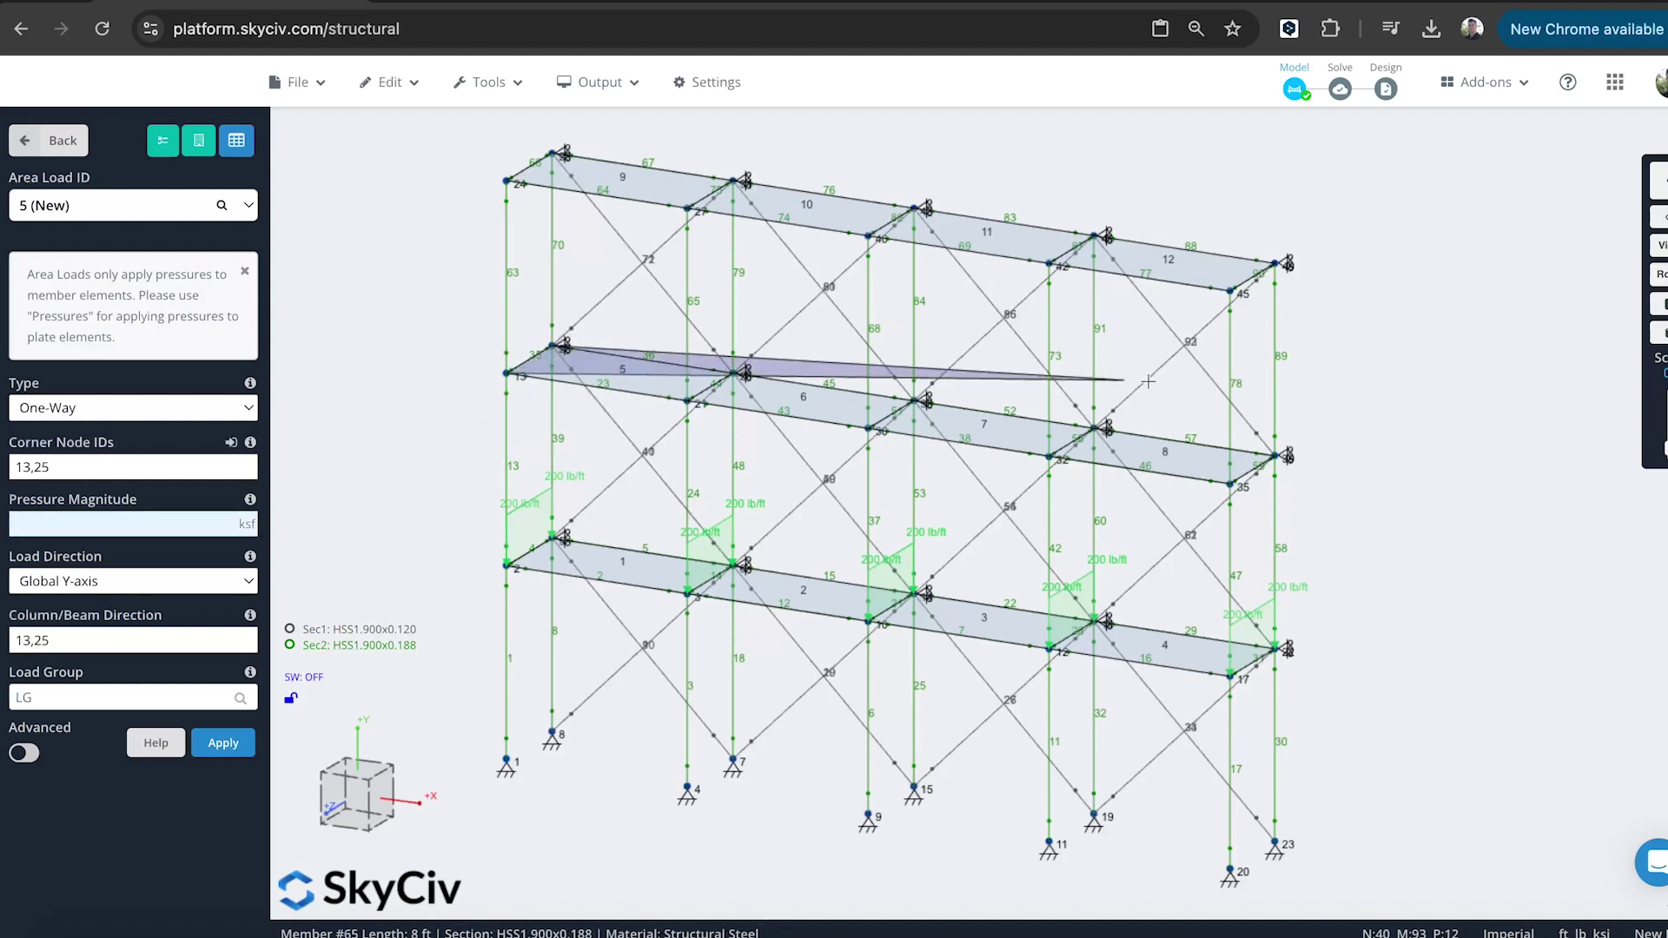
{"action": "left_click", "coordinate": [1274, 455]}
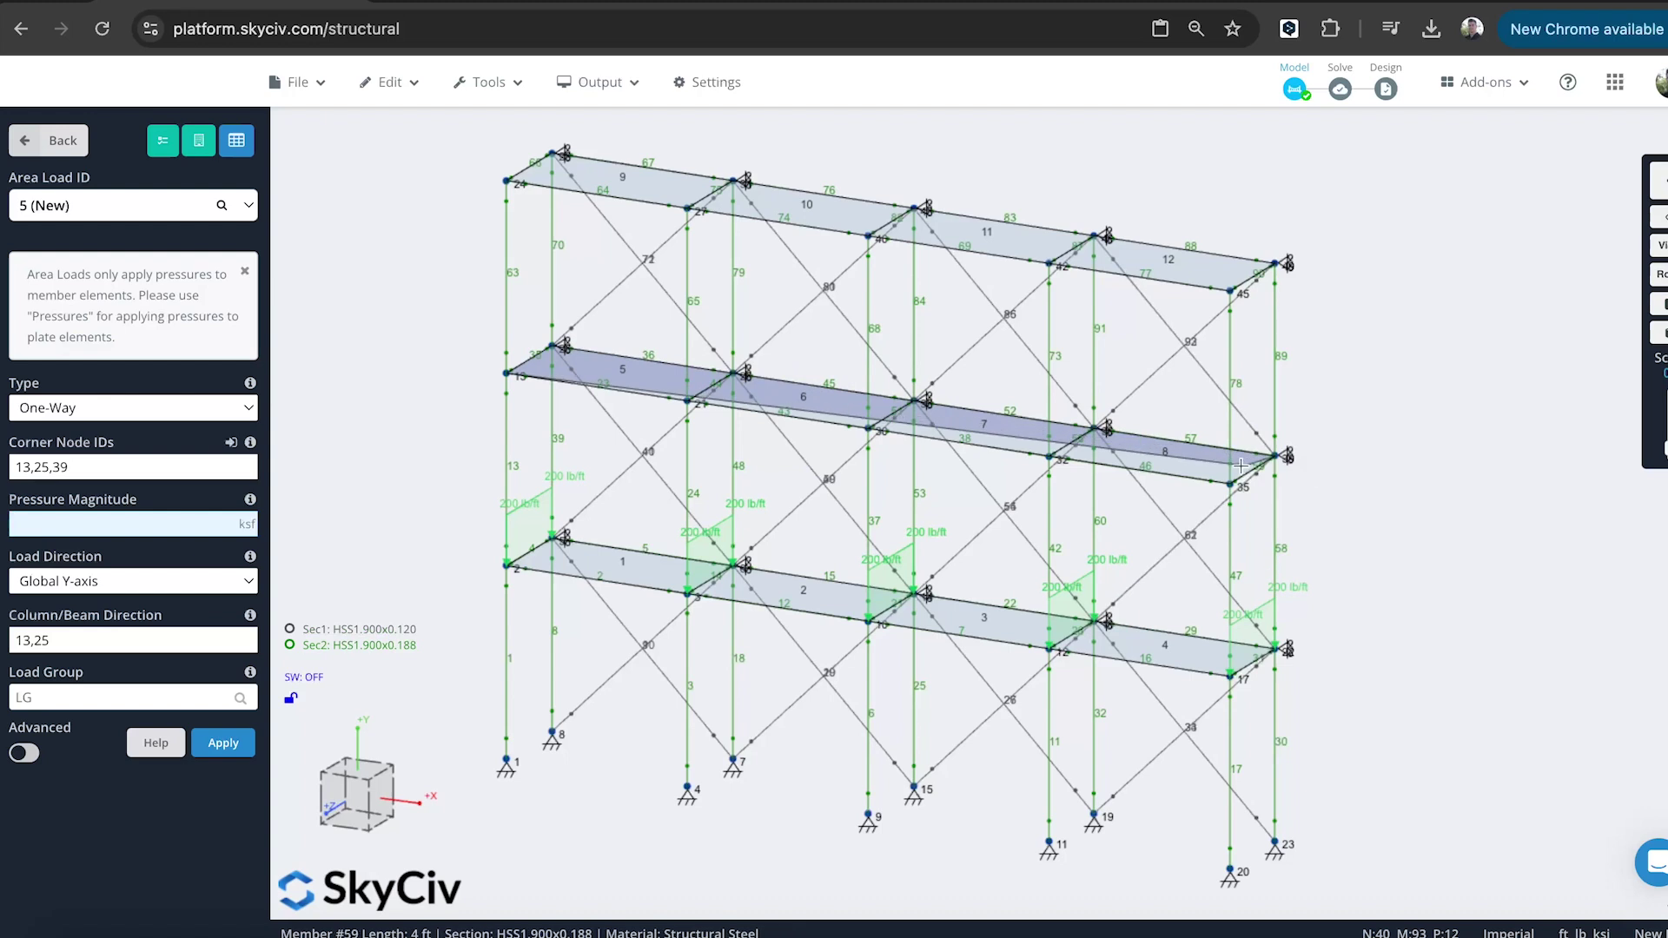
{"action": "left_click", "coordinate": [1229, 480]}
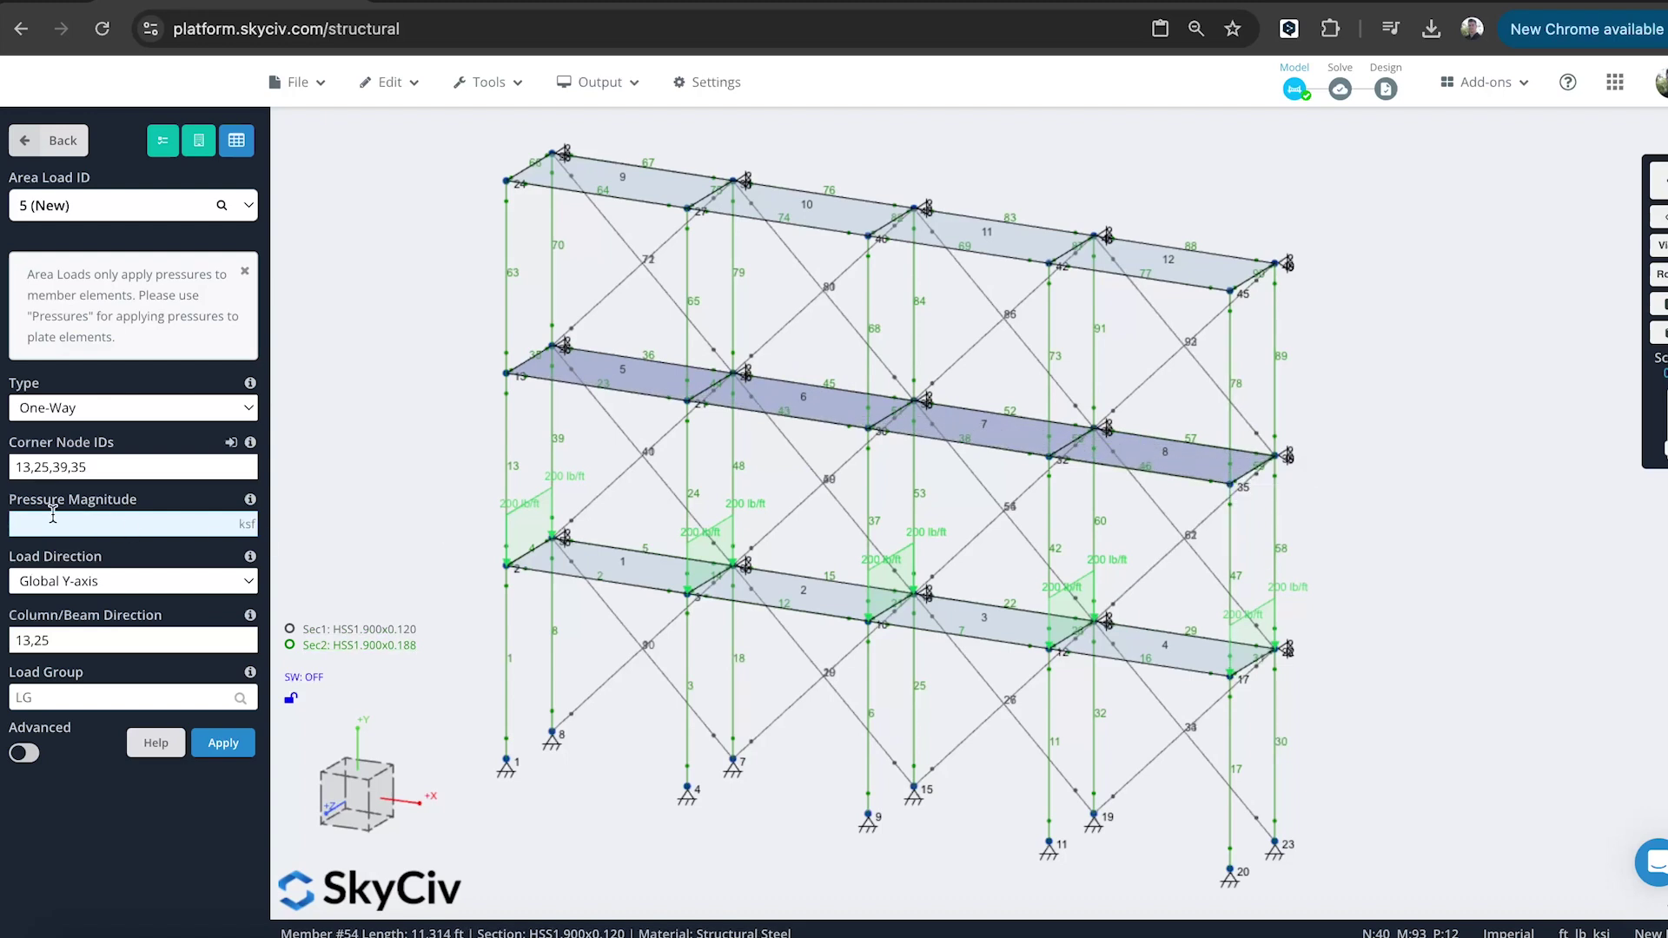
- Apply a -50/1000 ksf pressure in load group LIVE_LOAD to the middle level
{"action": "type", "text": "-"}
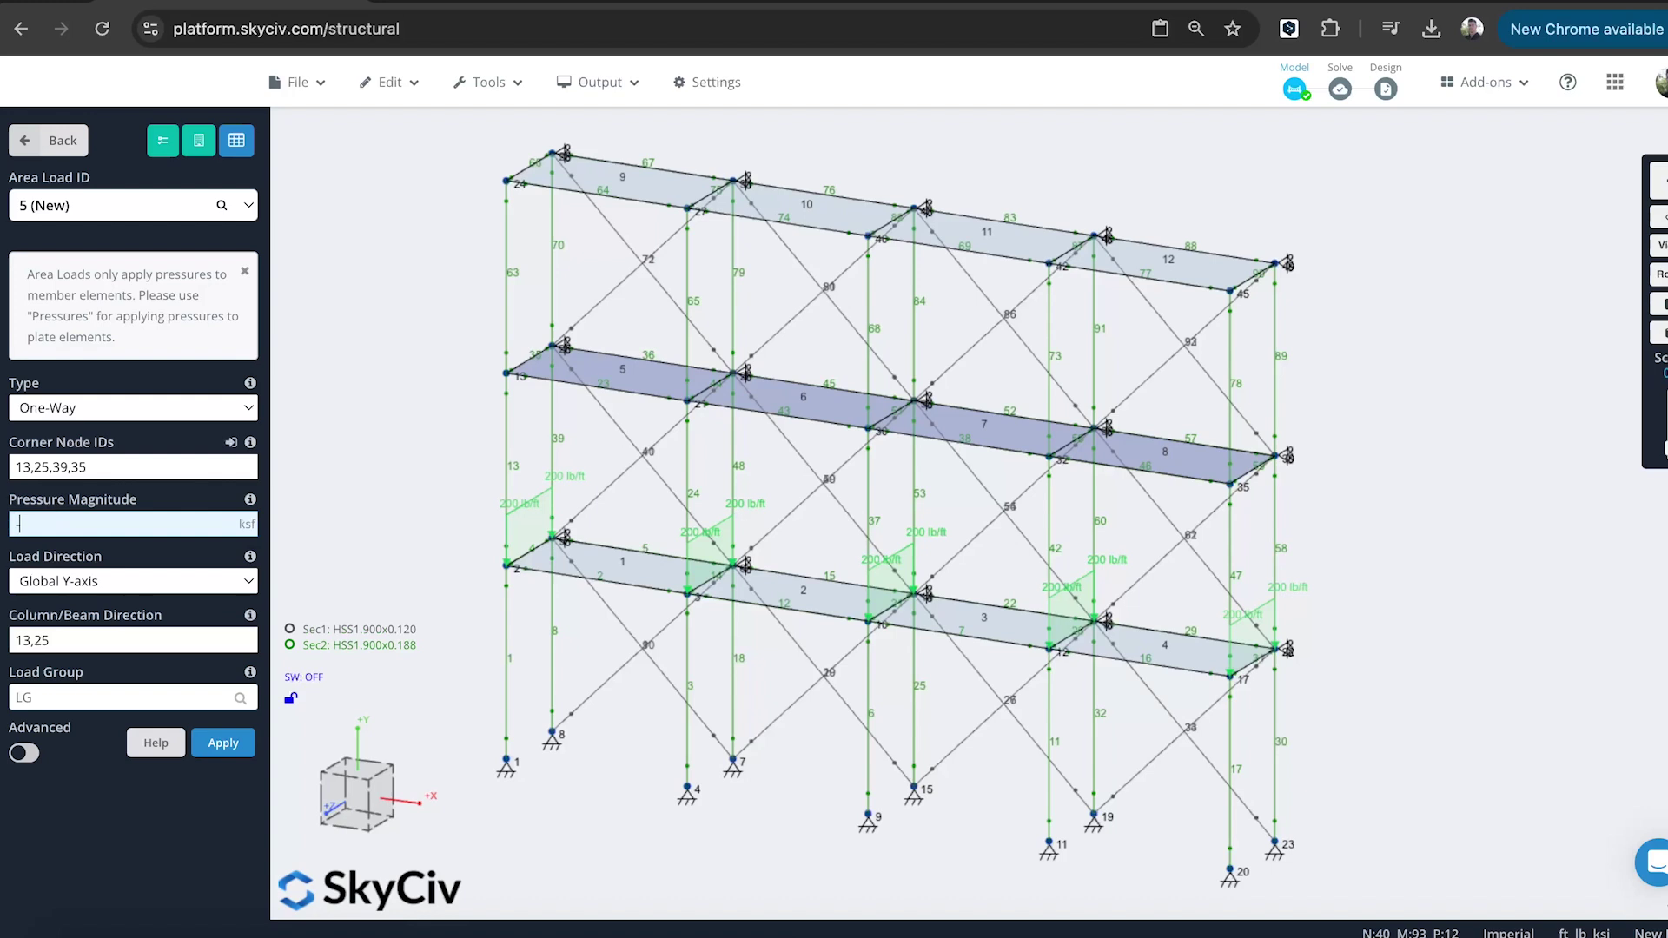
{"action": "type", "text": "50/1000"}
{"action": "left_click", "coordinate": [65, 696]}
{"action": "type", "text": "LIV"}
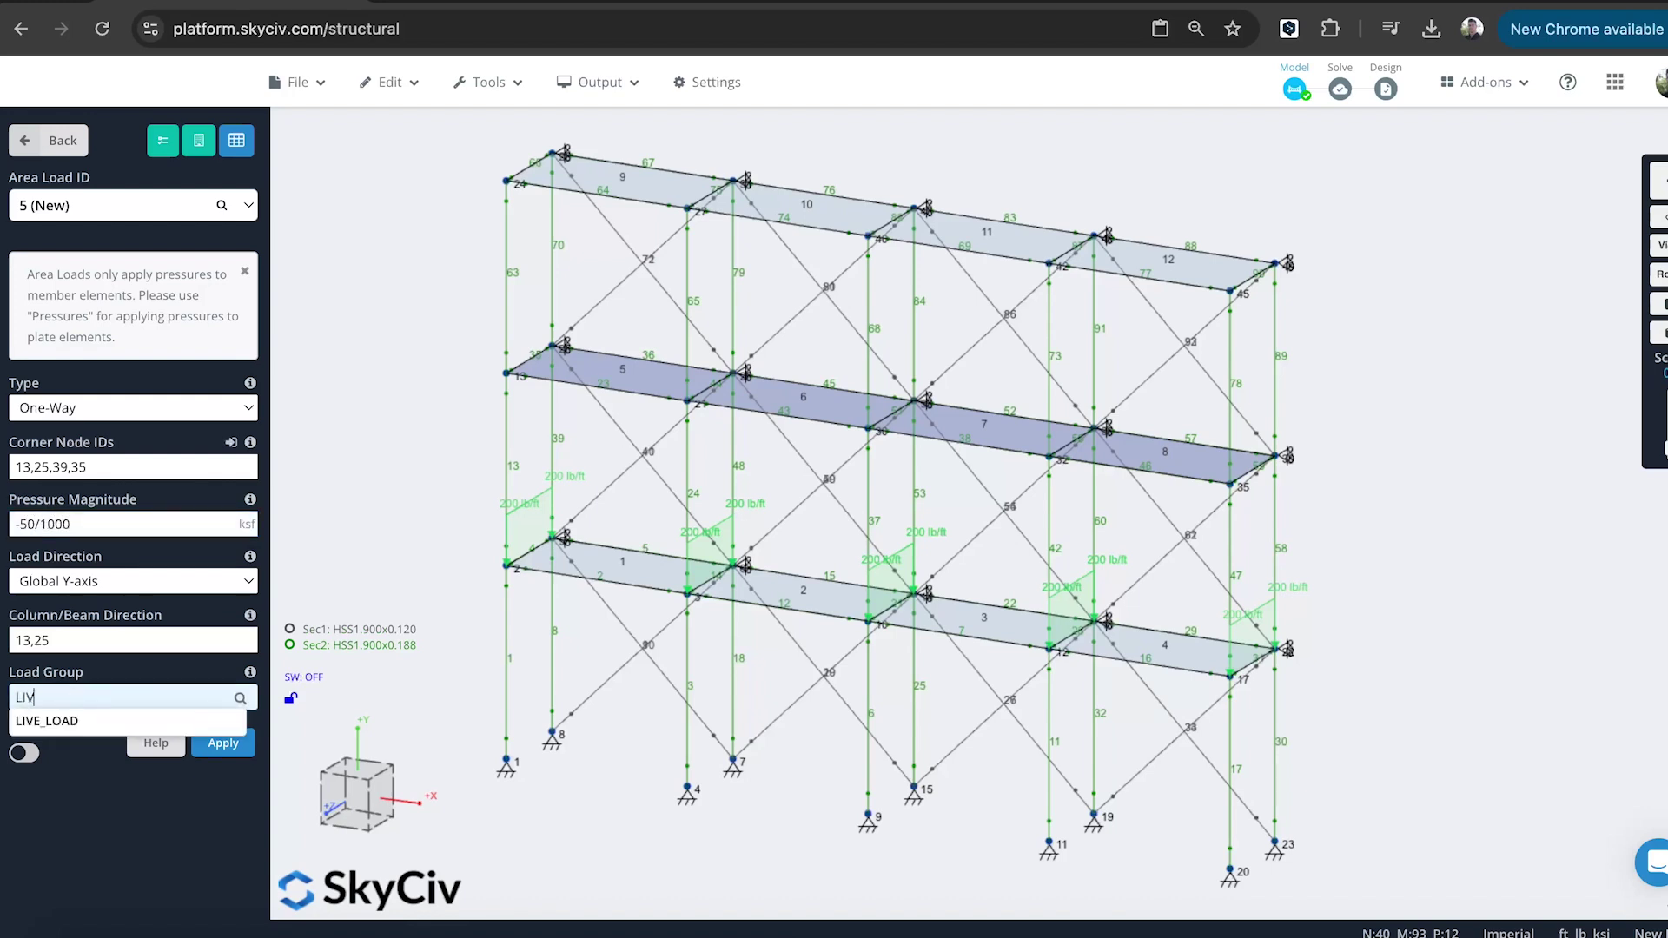
{"action": "type", "text": "E_LOAD"}
{"action": "scroll", "coordinate": [534, 378], "scroll_direction": "up", "scroll_amount": 5}
{"action": "scroll", "coordinate": [534, 379], "scroll_direction": "up", "scroll_amount": 3}
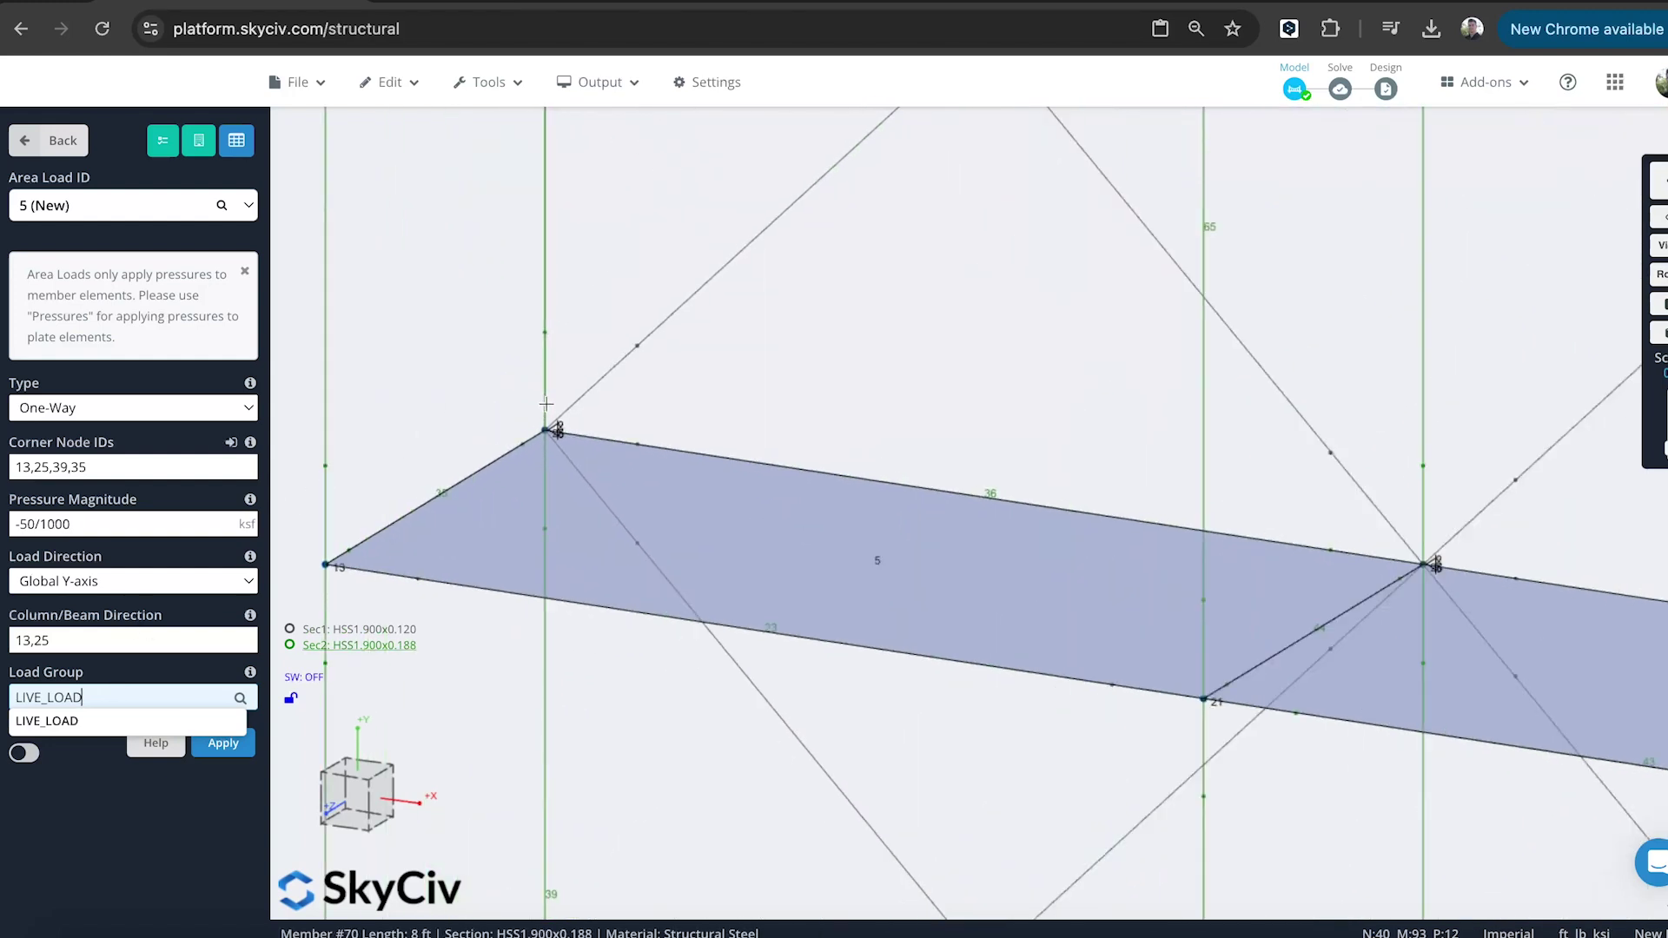
{"action": "scroll", "coordinate": [896, 448], "scroll_direction": "down", "scroll_amount": 2}
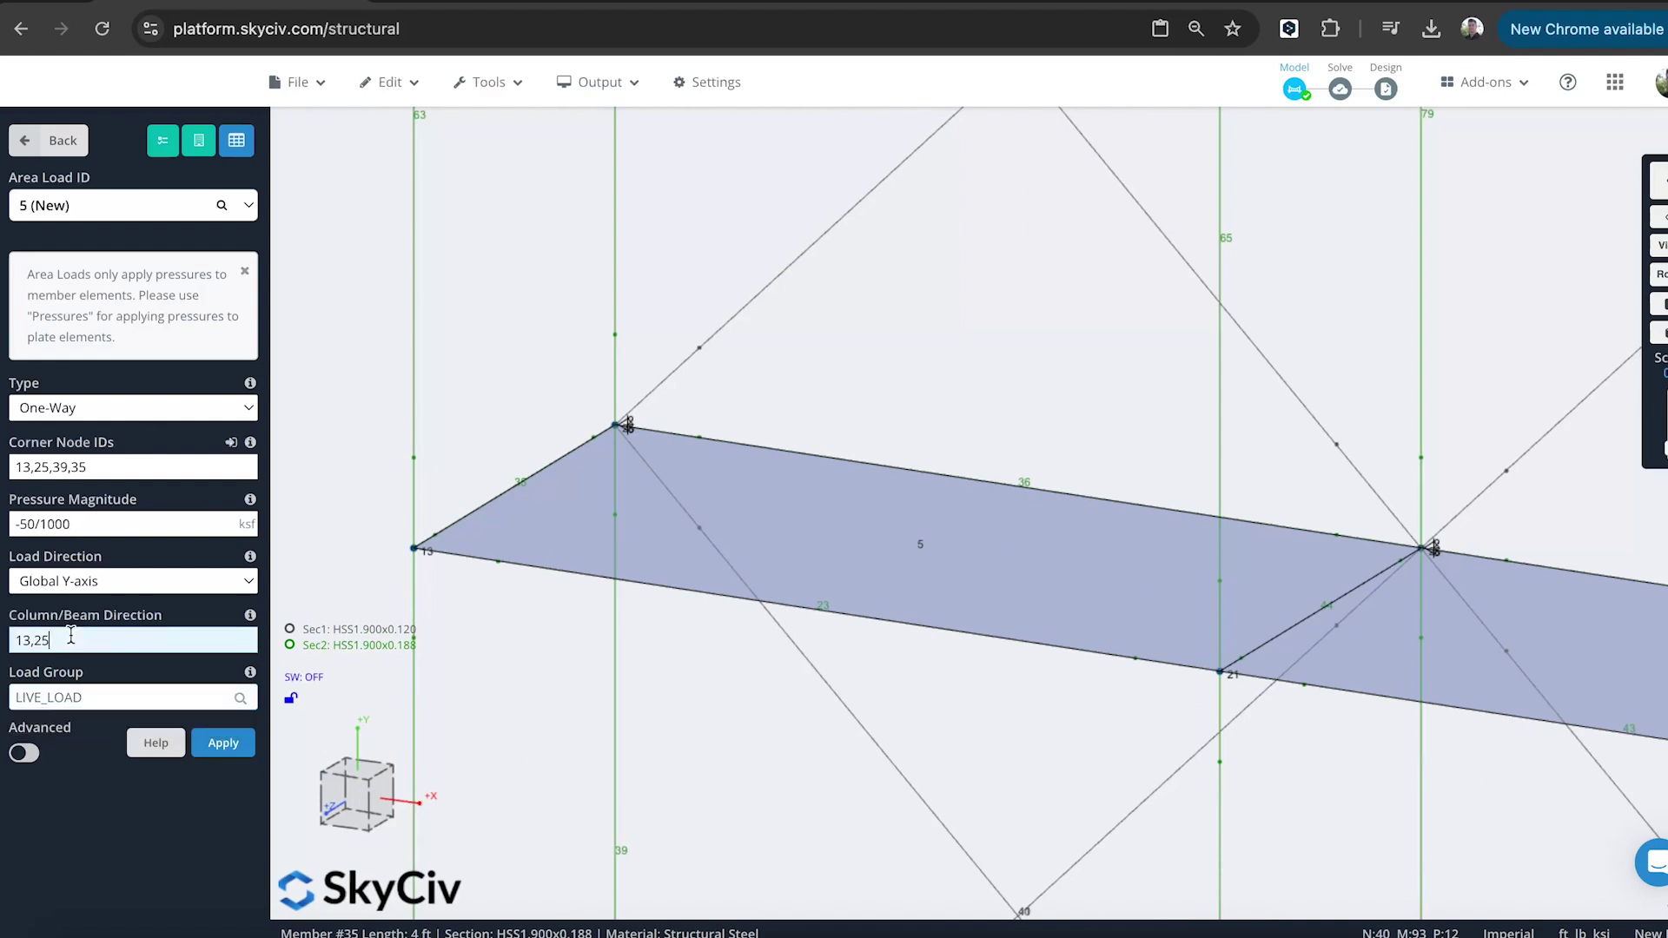
{"action": "left_click", "coordinate": [222, 742]}
{"action": "scroll", "coordinate": [1109, 363], "scroll_direction": "down", "scroll_amount": 2}
{"action": "scroll", "coordinate": [1109, 363], "scroll_direction": "down", "scroll_amount": 3}
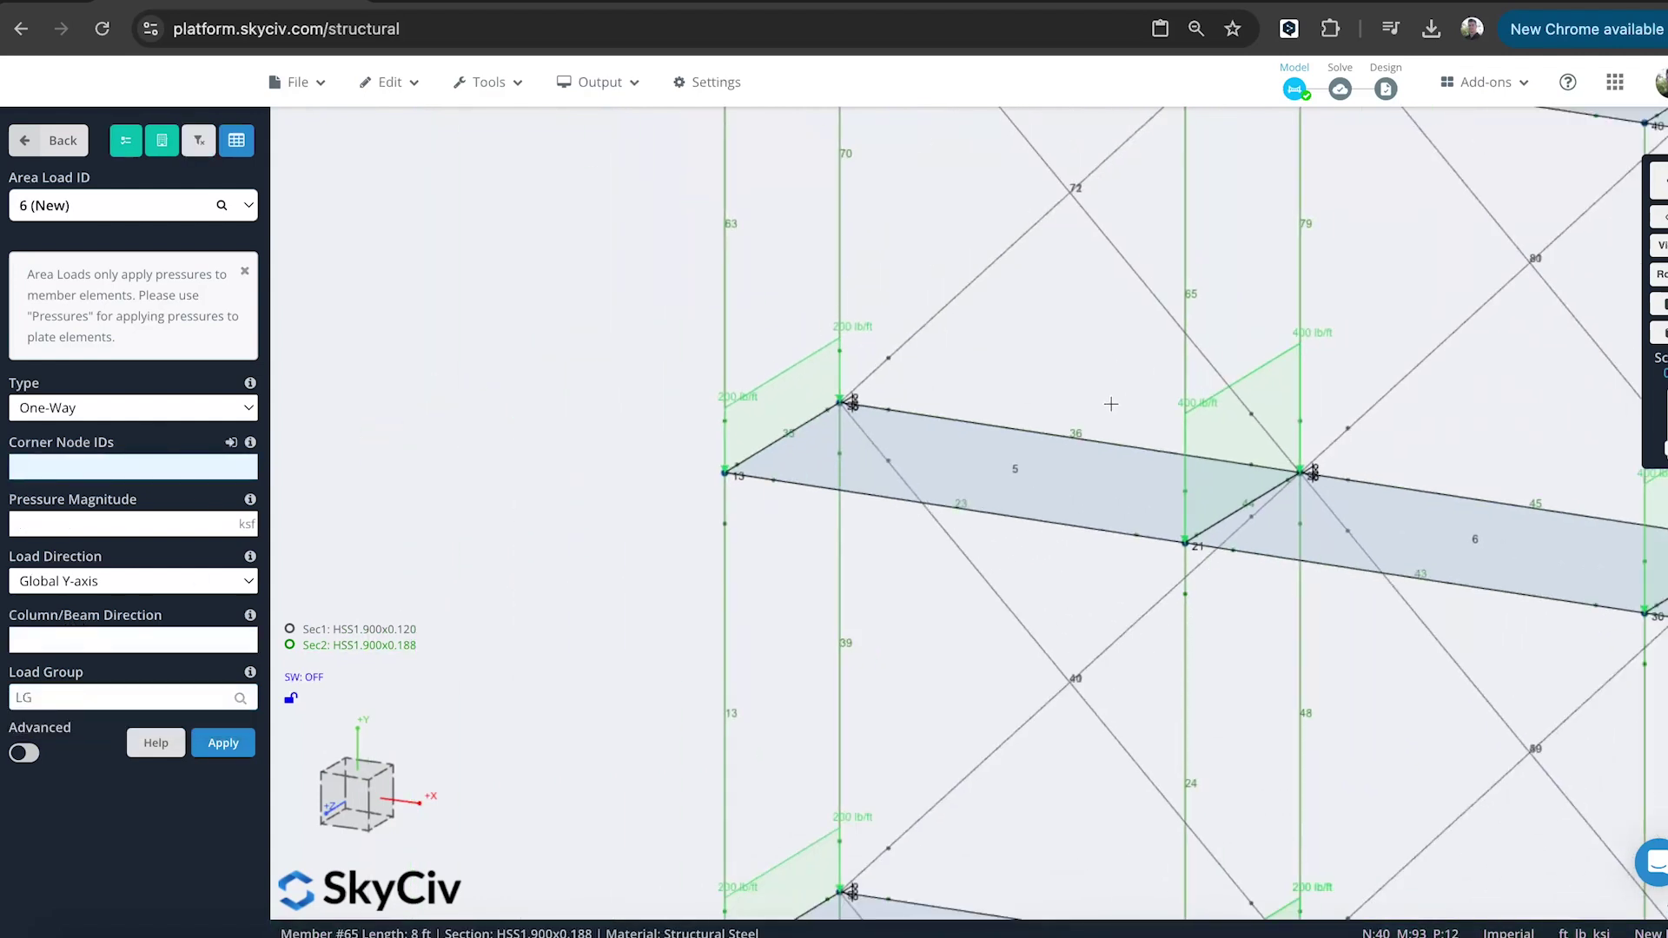
{"action": "scroll", "coordinate": [901, 464], "scroll_direction": "up", "scroll_amount": 2}
{"action": "right_click_drag", "start_coordinate": [901, 464], "coordinate": [707, 359]}
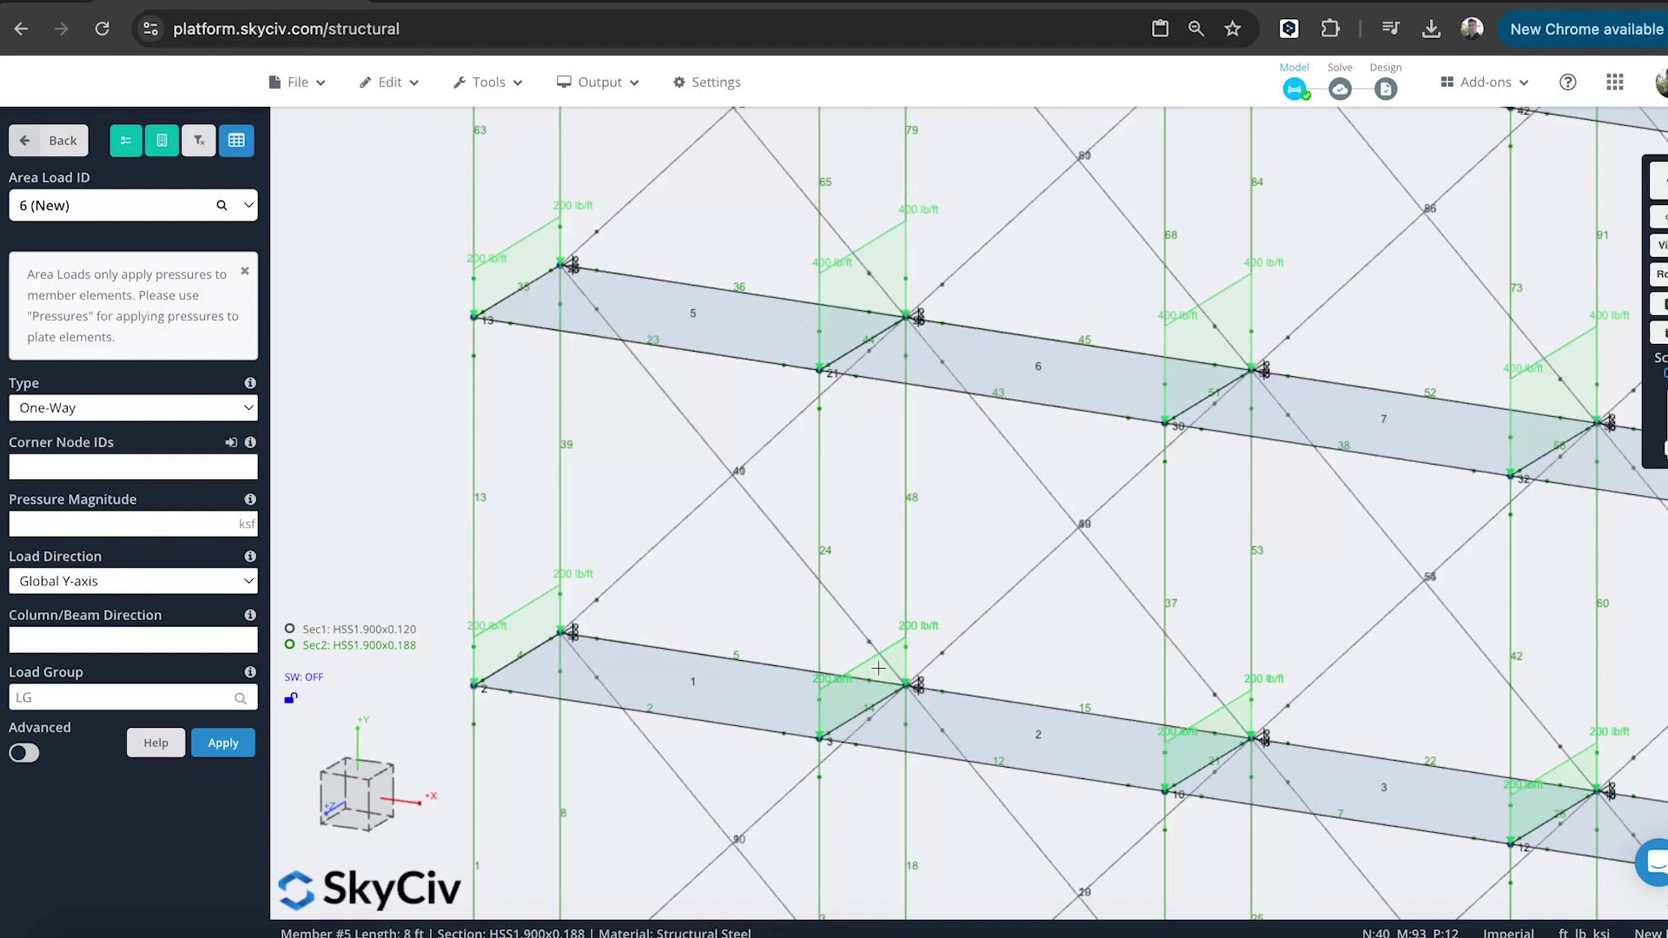
{"action": "scroll", "coordinate": [877, 671], "scroll_direction": "up", "scroll_amount": 2}
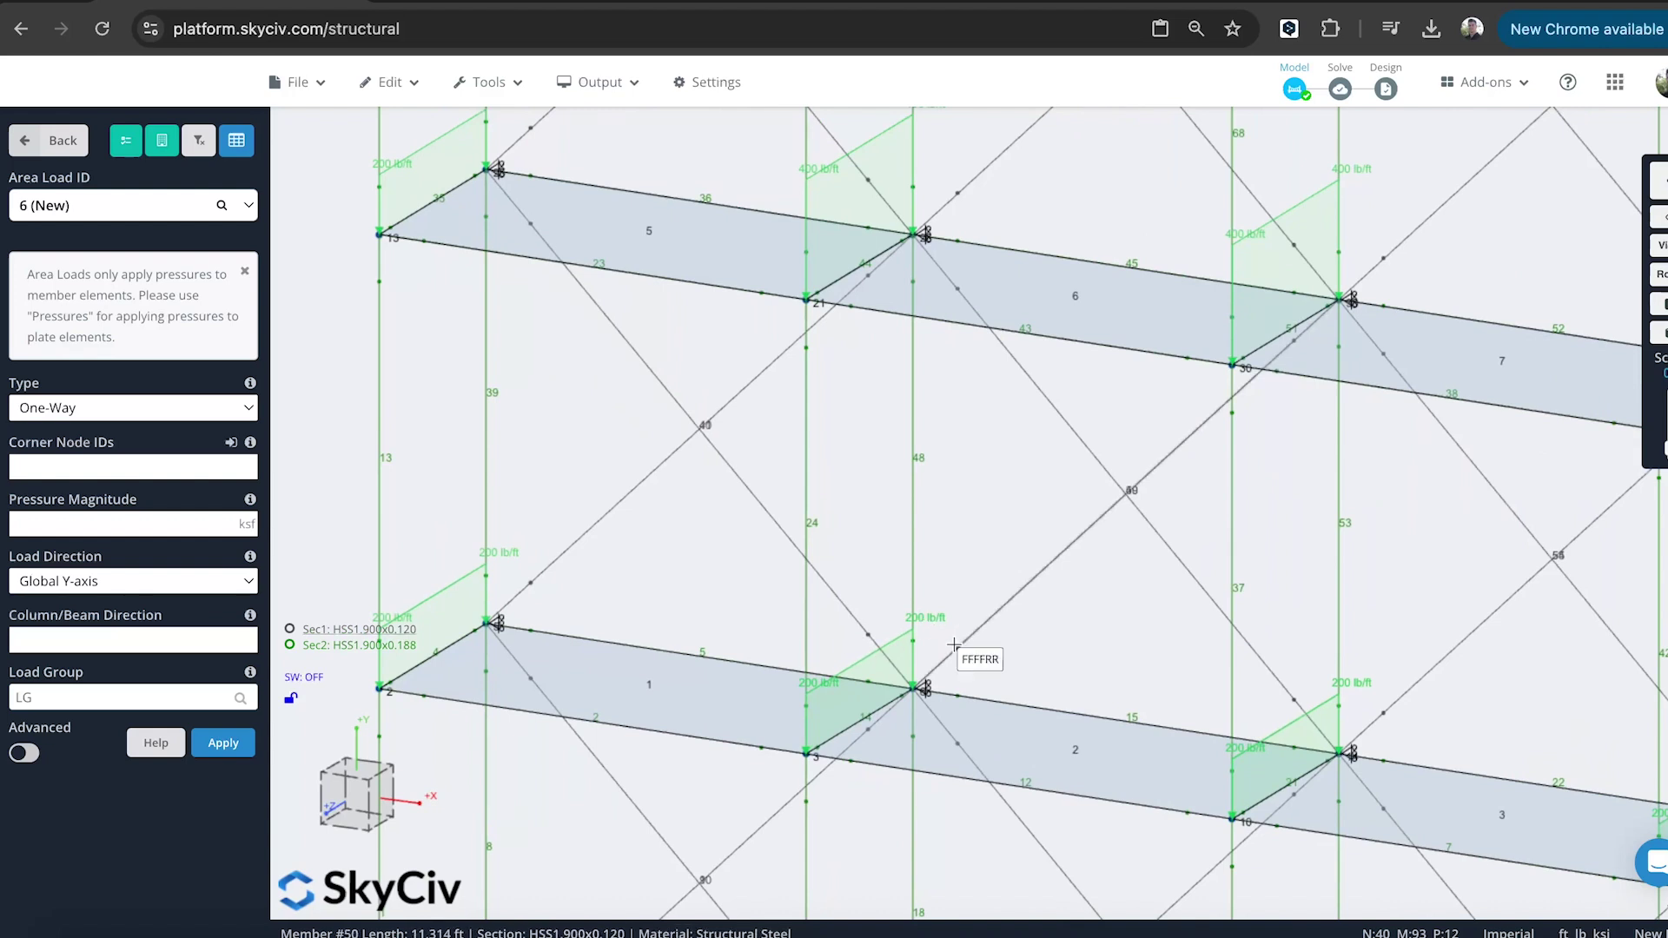
{"action": "scroll", "coordinate": [956, 643], "scroll_direction": "down", "scroll_amount": 2}
{"action": "scroll", "coordinate": [981, 224], "scroll_direction": "down", "scroll_amount": 3}
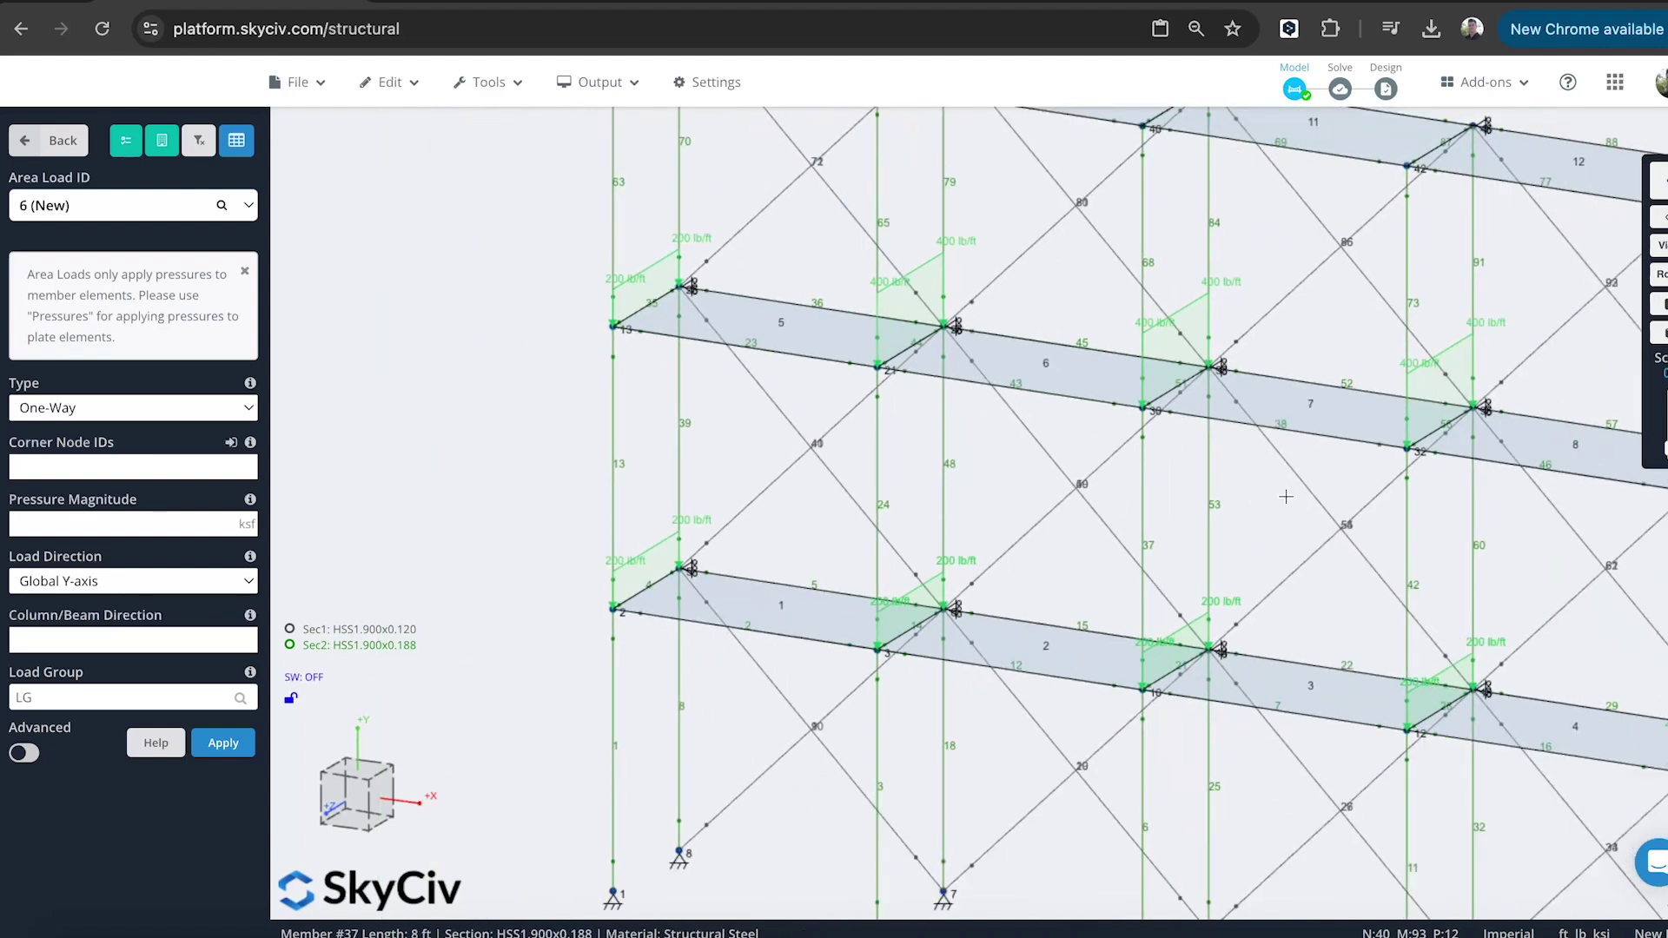
{"action": "scroll", "coordinate": [1092, 498], "scroll_direction": "down", "scroll_amount": 1}
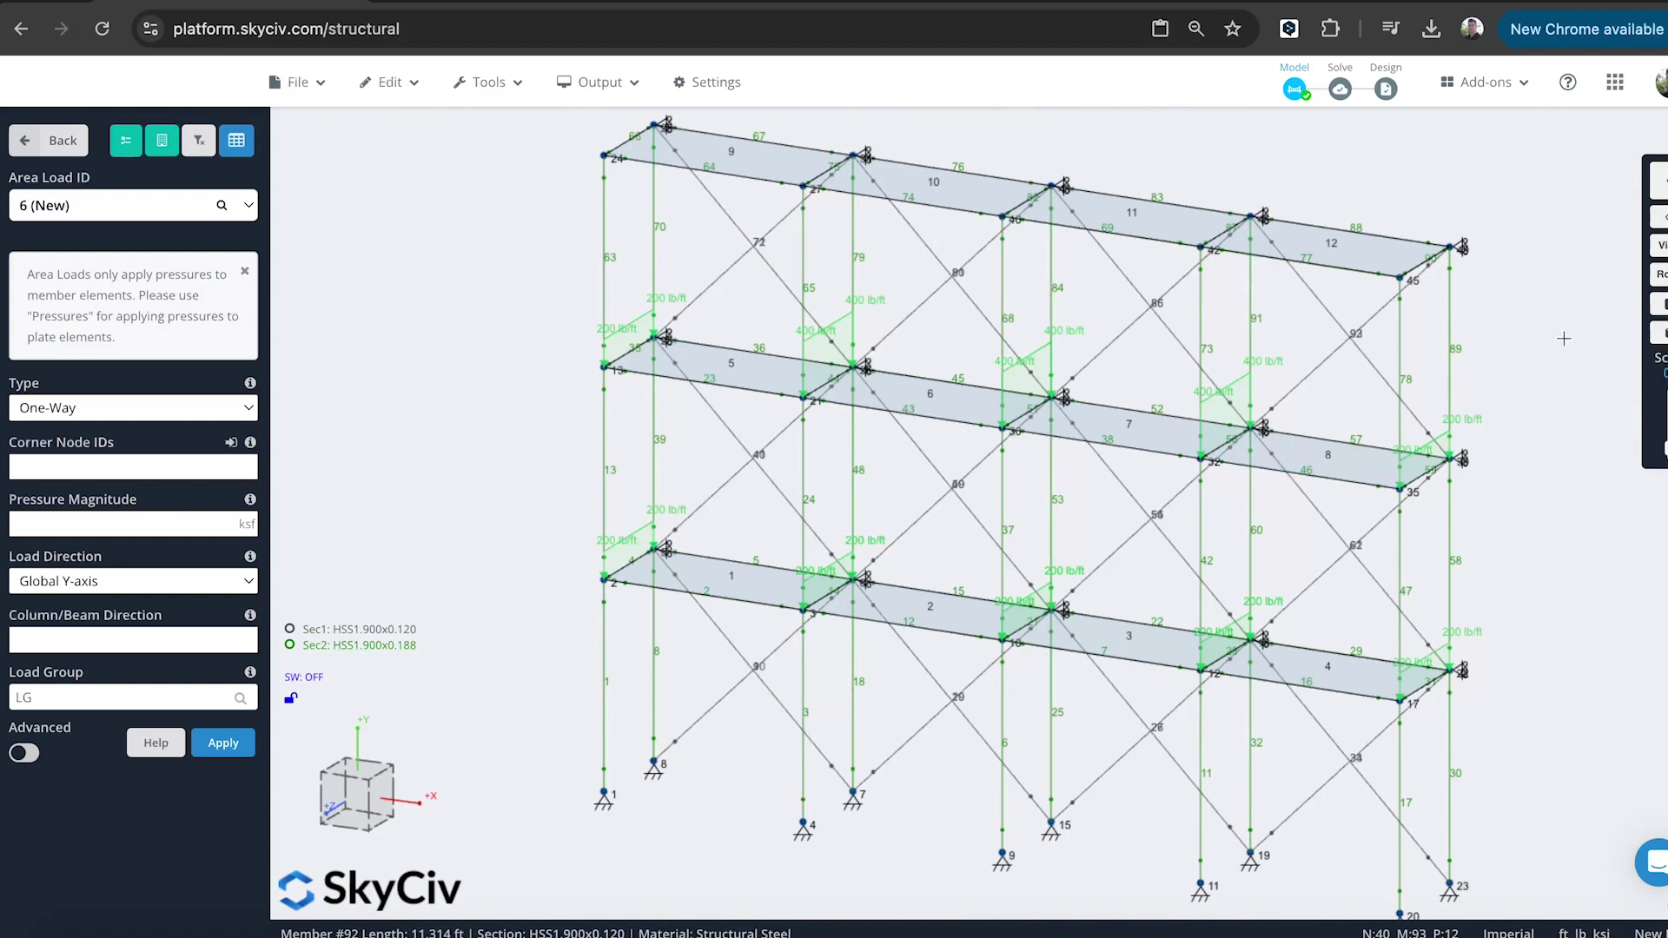
{"action": "left_click_drag", "start_coordinate": [1541, 344], "coordinate": [1519, 347]}
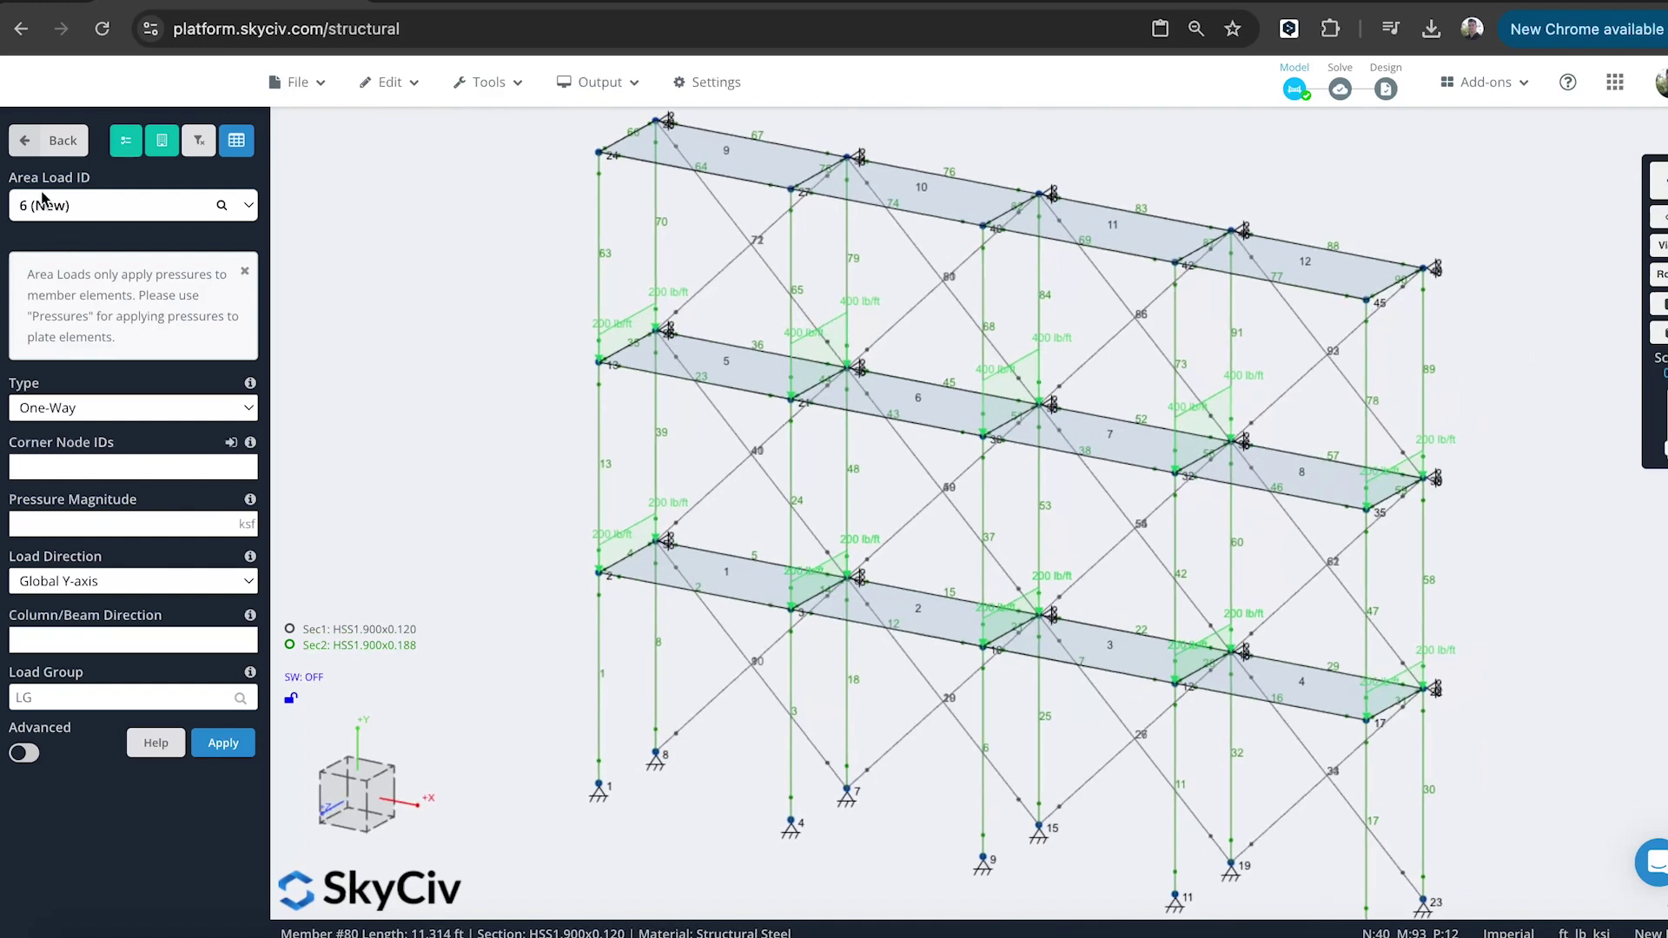
- Add a -200 lb X-direction point load at top corner node 45 in load group WIND_LOAD
{"action": "left_click", "coordinate": [45, 146]}
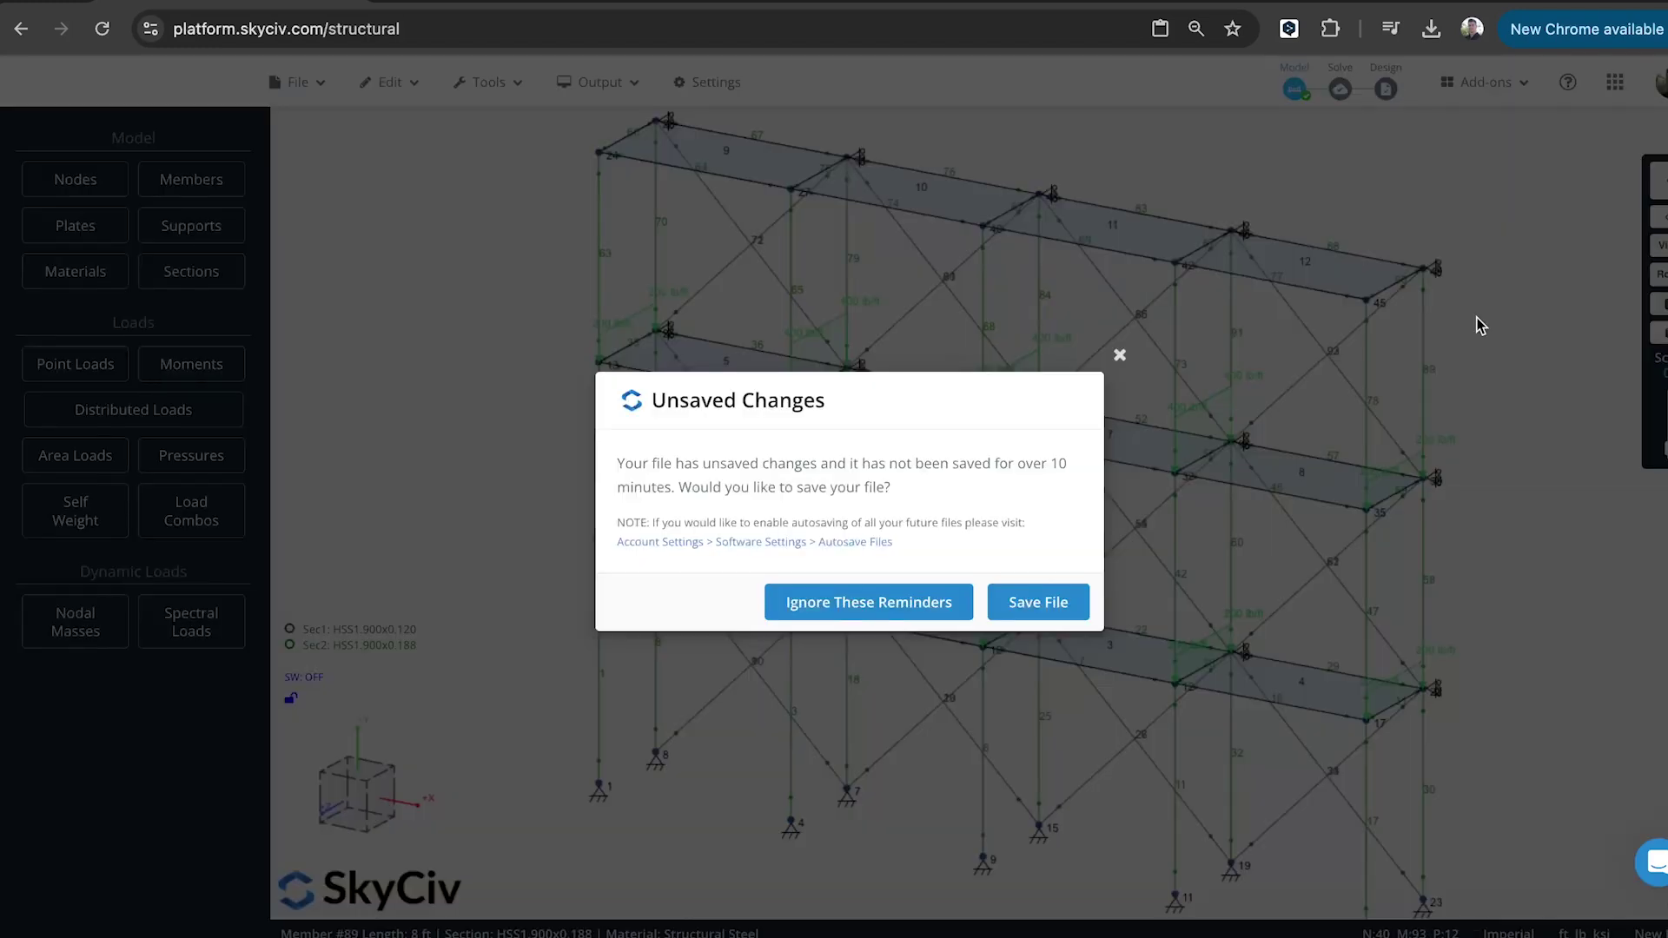
{"action": "left_click", "coordinate": [1474, 327]}
{"action": "left_click_drag", "start_coordinate": [1485, 279], "coordinate": [1445, 296]}
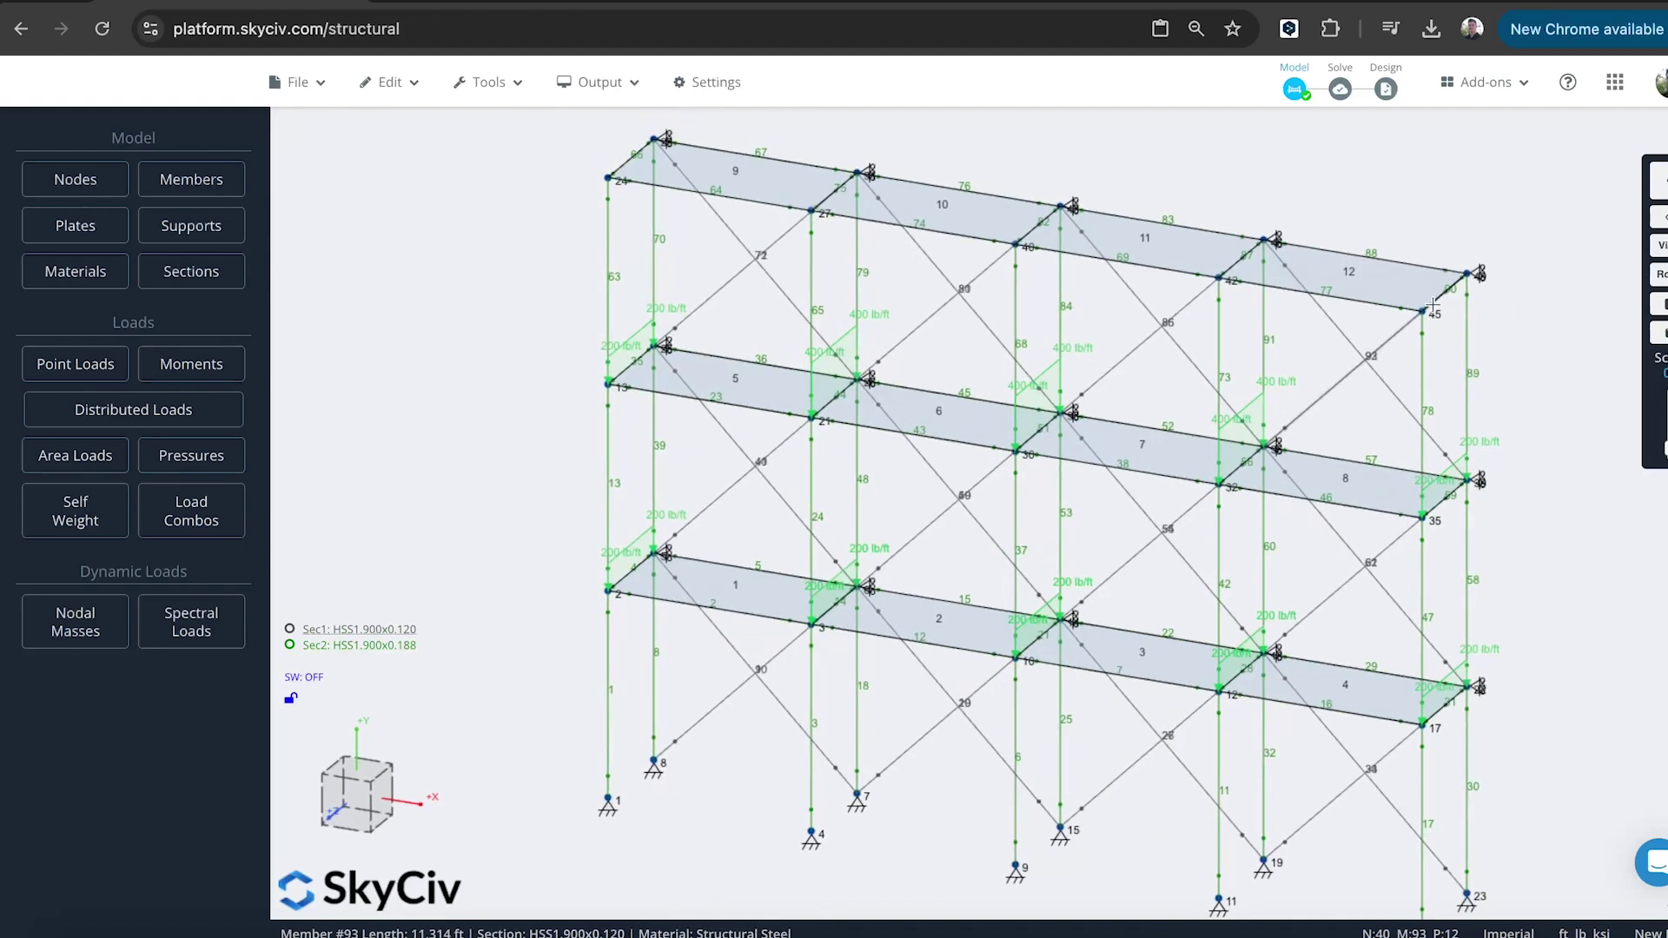
{"action": "scroll", "coordinate": [1445, 332], "scroll_direction": "up", "scroll_amount": 3}
{"action": "scroll", "coordinate": [1445, 332], "scroll_direction": "up", "scroll_amount": 2}
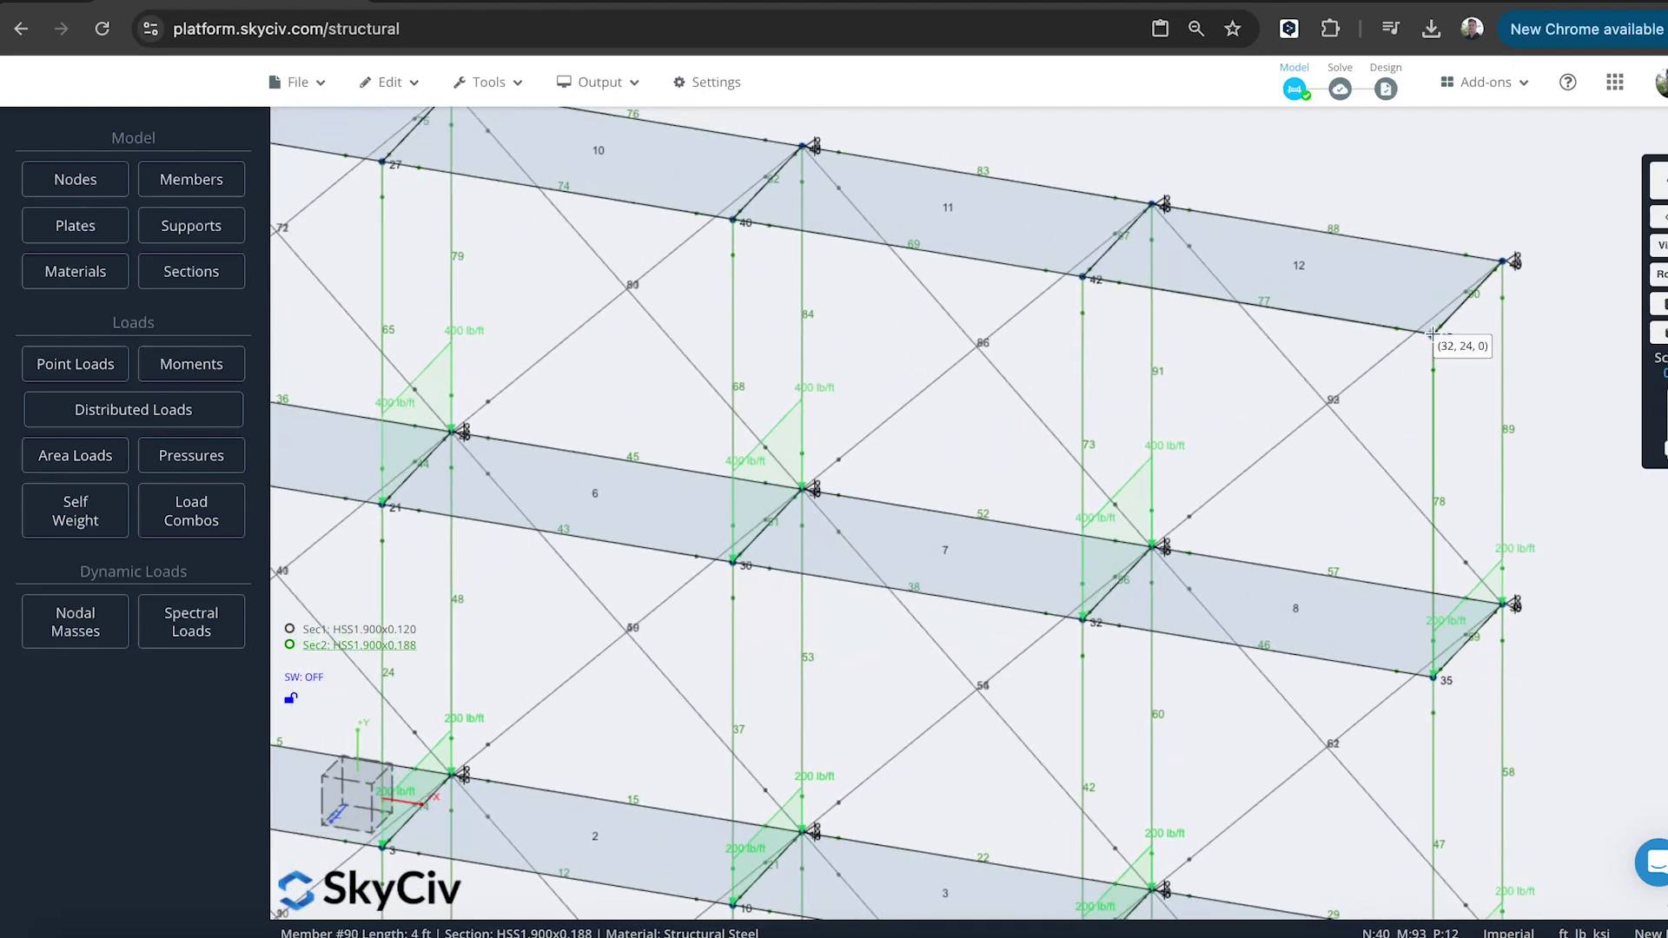
{"action": "right_click", "coordinate": [1433, 335]}
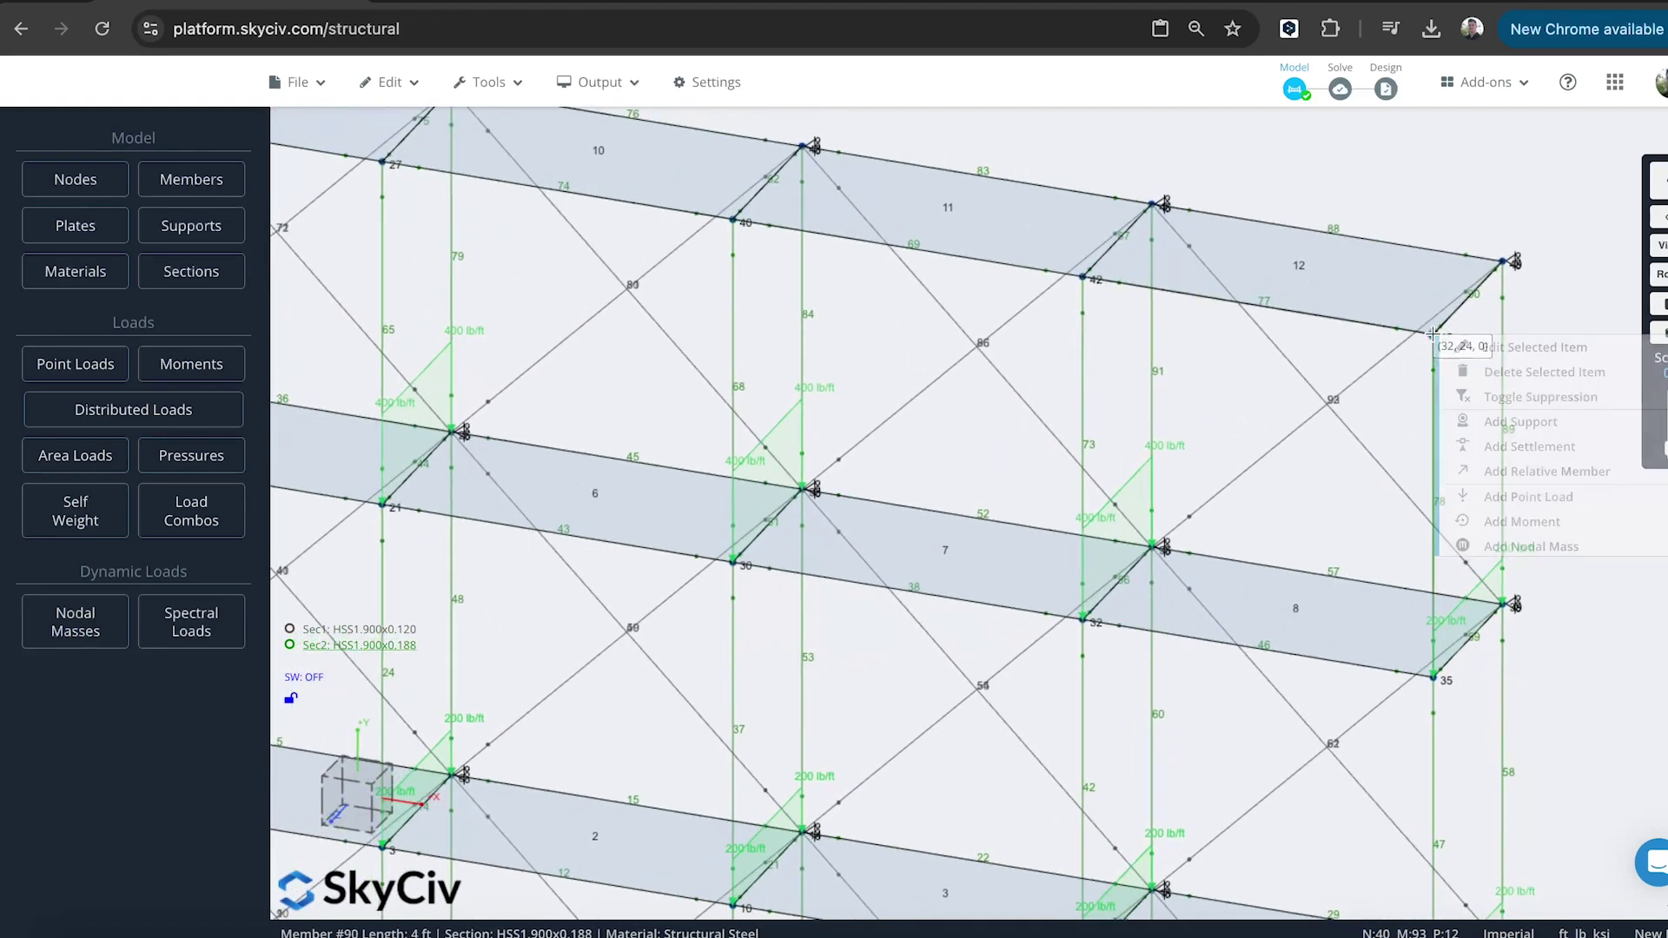
{"action": "left_click", "coordinate": [1515, 496]}
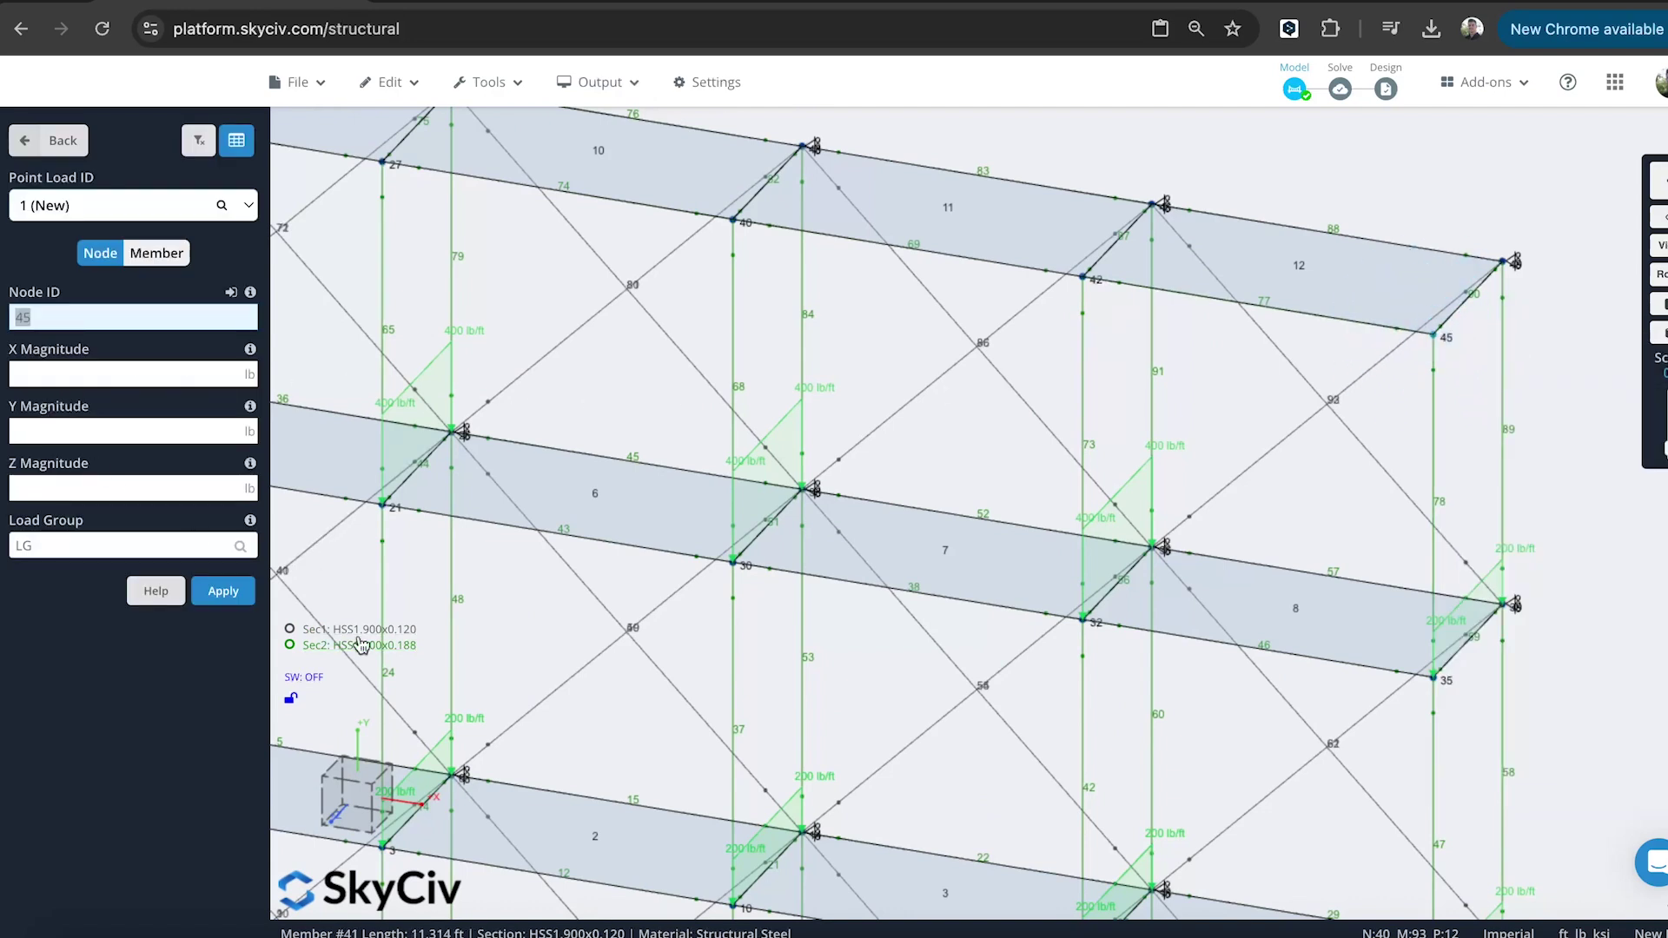
{"action": "left_click", "coordinate": [117, 372]}
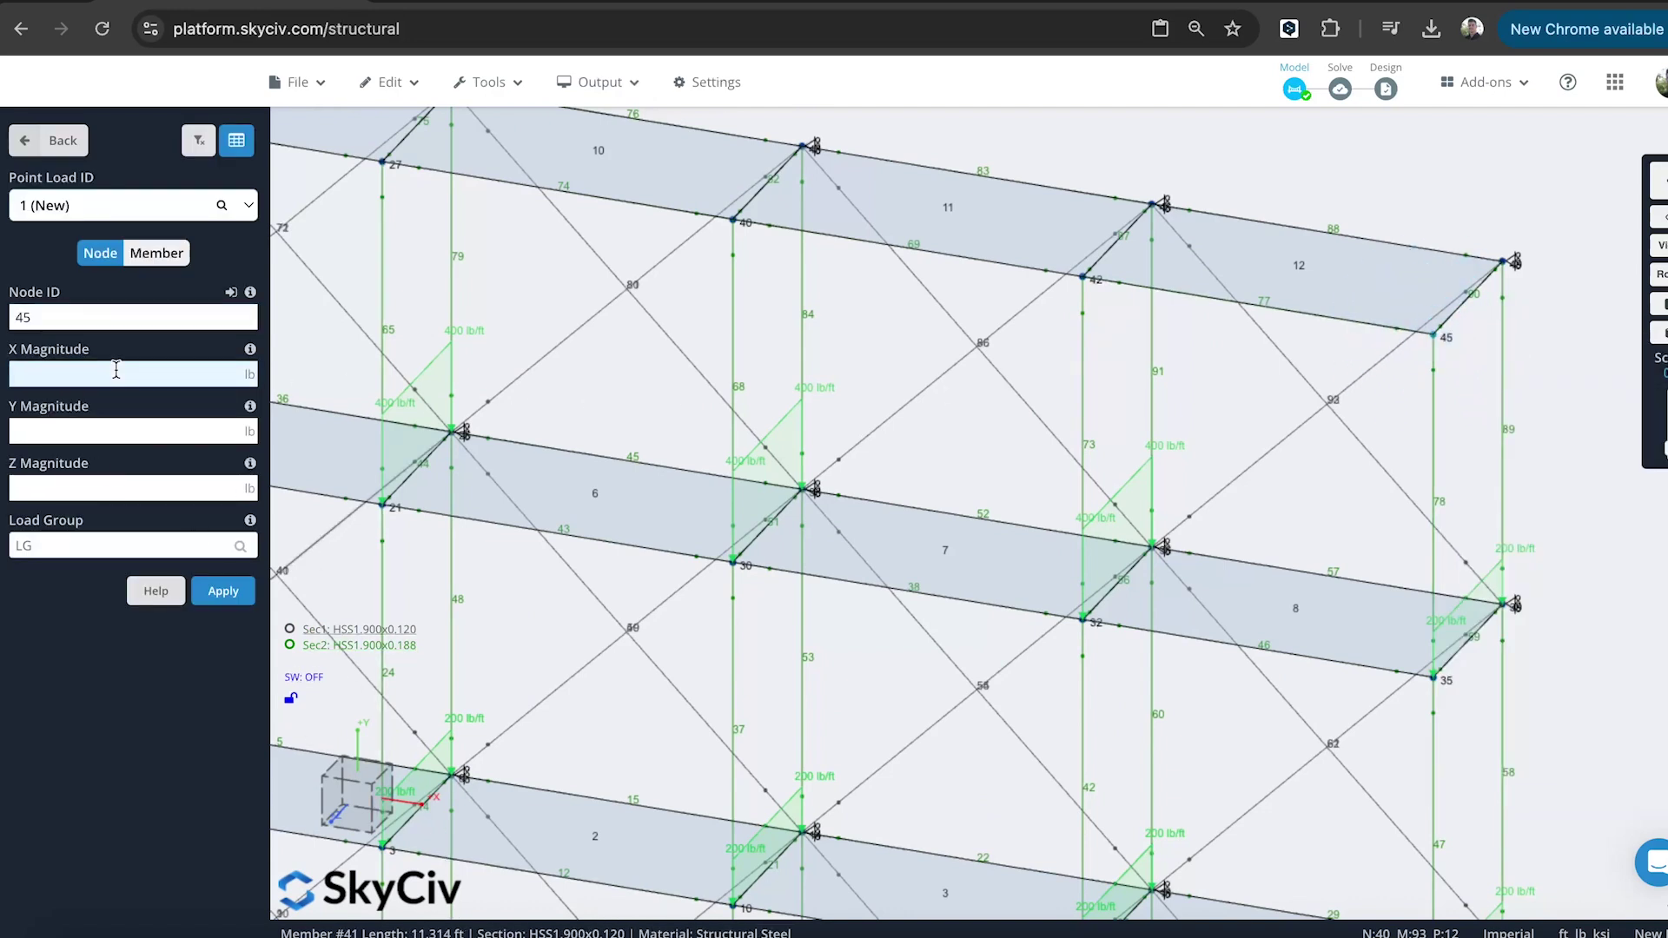
{"action": "type", "text": "-200"}
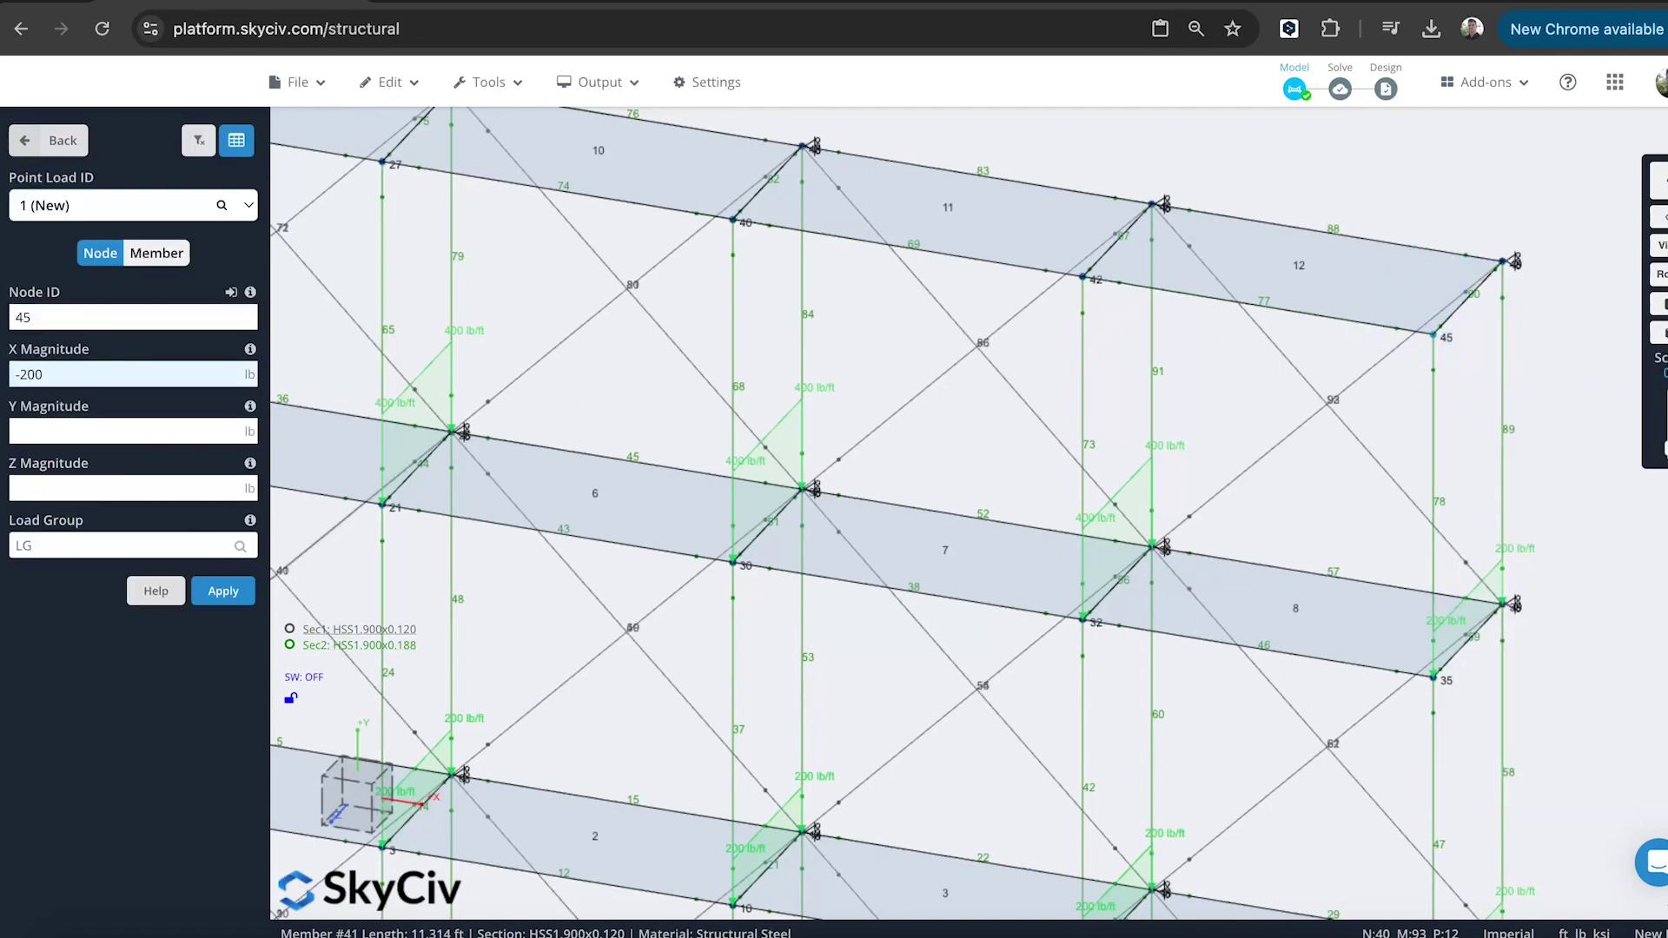
{"action": "left_click", "coordinate": [59, 544]}
{"action": "type", "text": "WIND "}
{"action": "type", "text": "LOAD"}
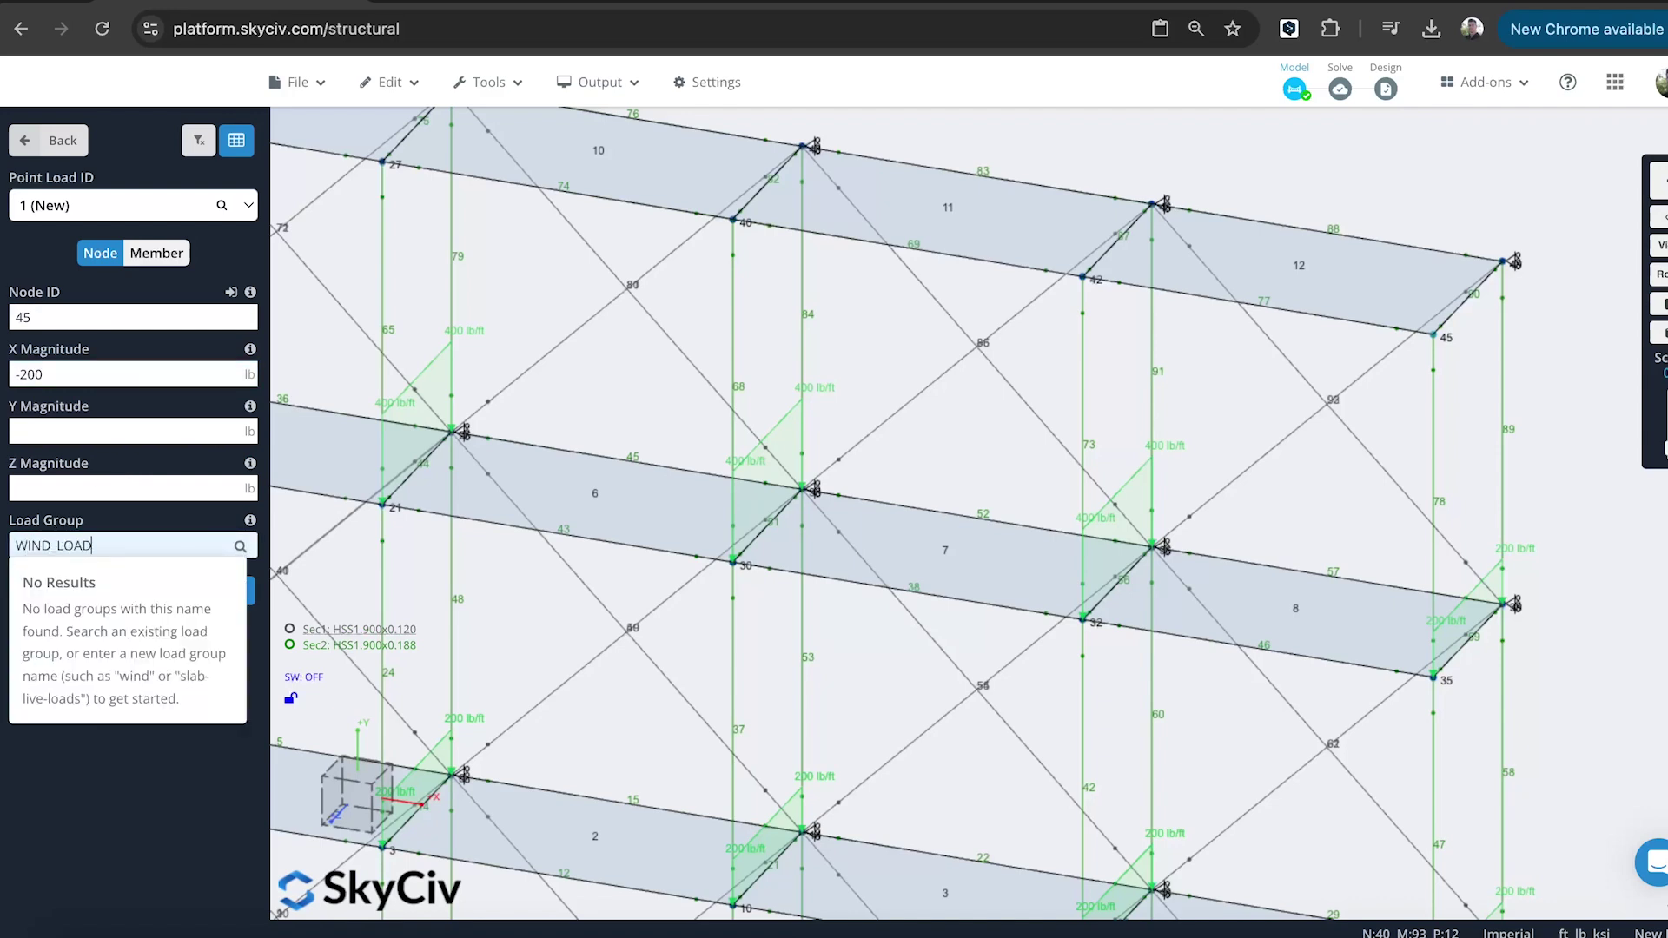
{"action": "key", "text": "Return"}
- Turn self-weight on for the scaffold model
{"action": "scroll", "coordinate": [1024, 469], "scroll_direction": "down", "scroll_amount": 3}
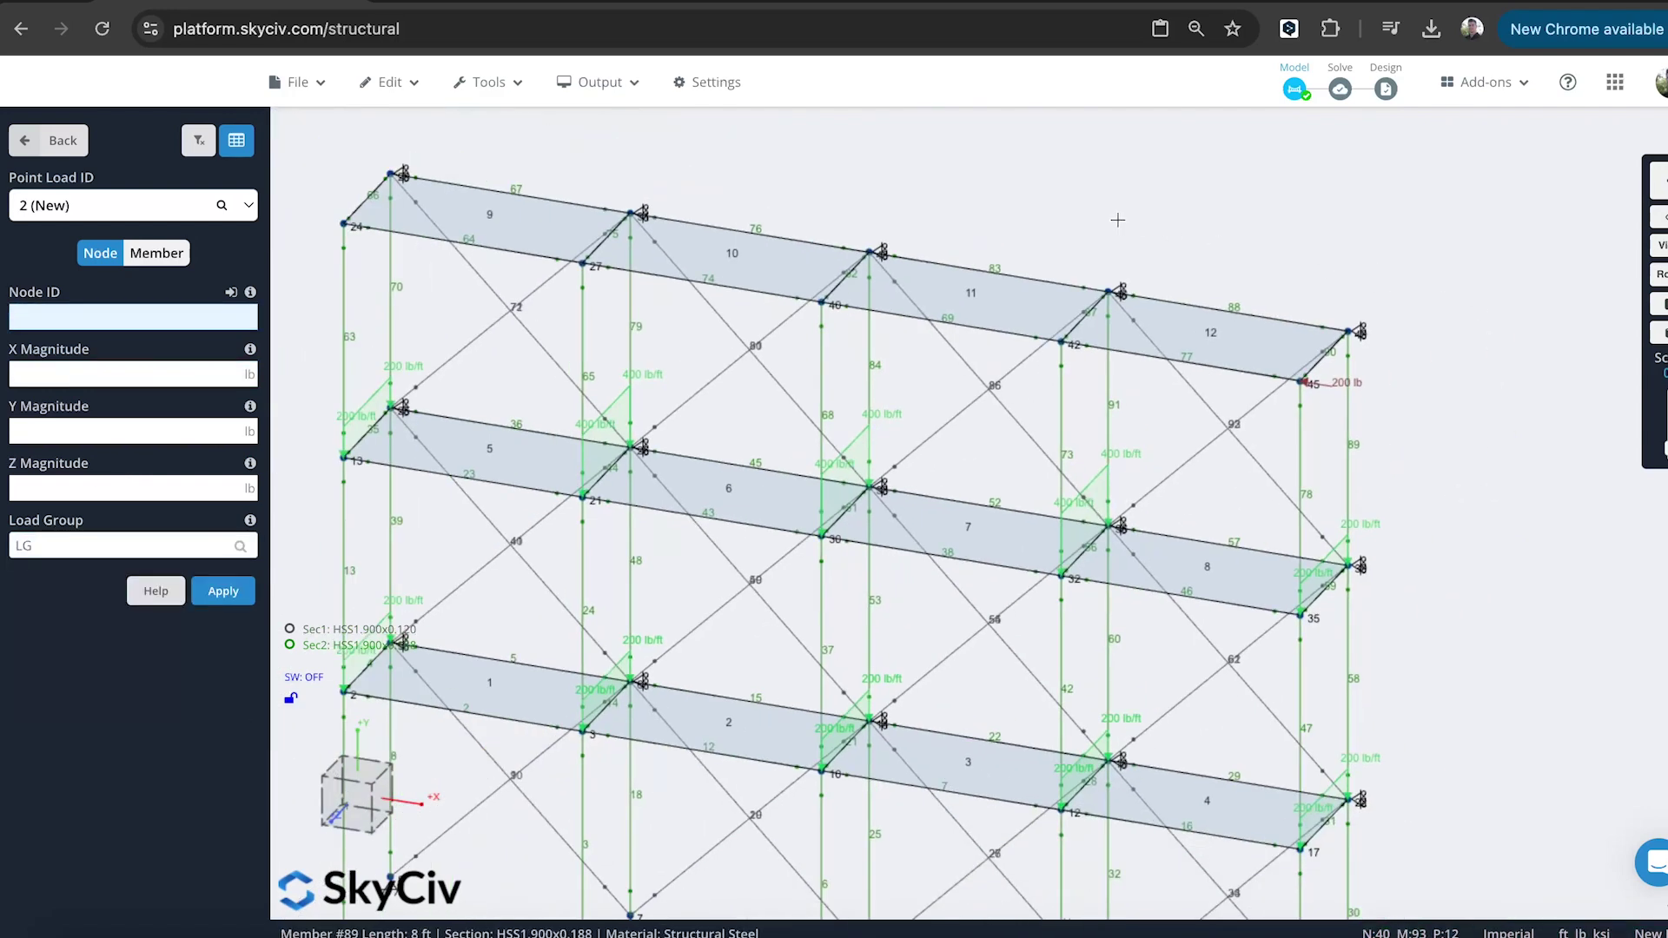
{"action": "left_click_drag", "start_coordinate": [1117, 216], "coordinate": [1320, 361]}
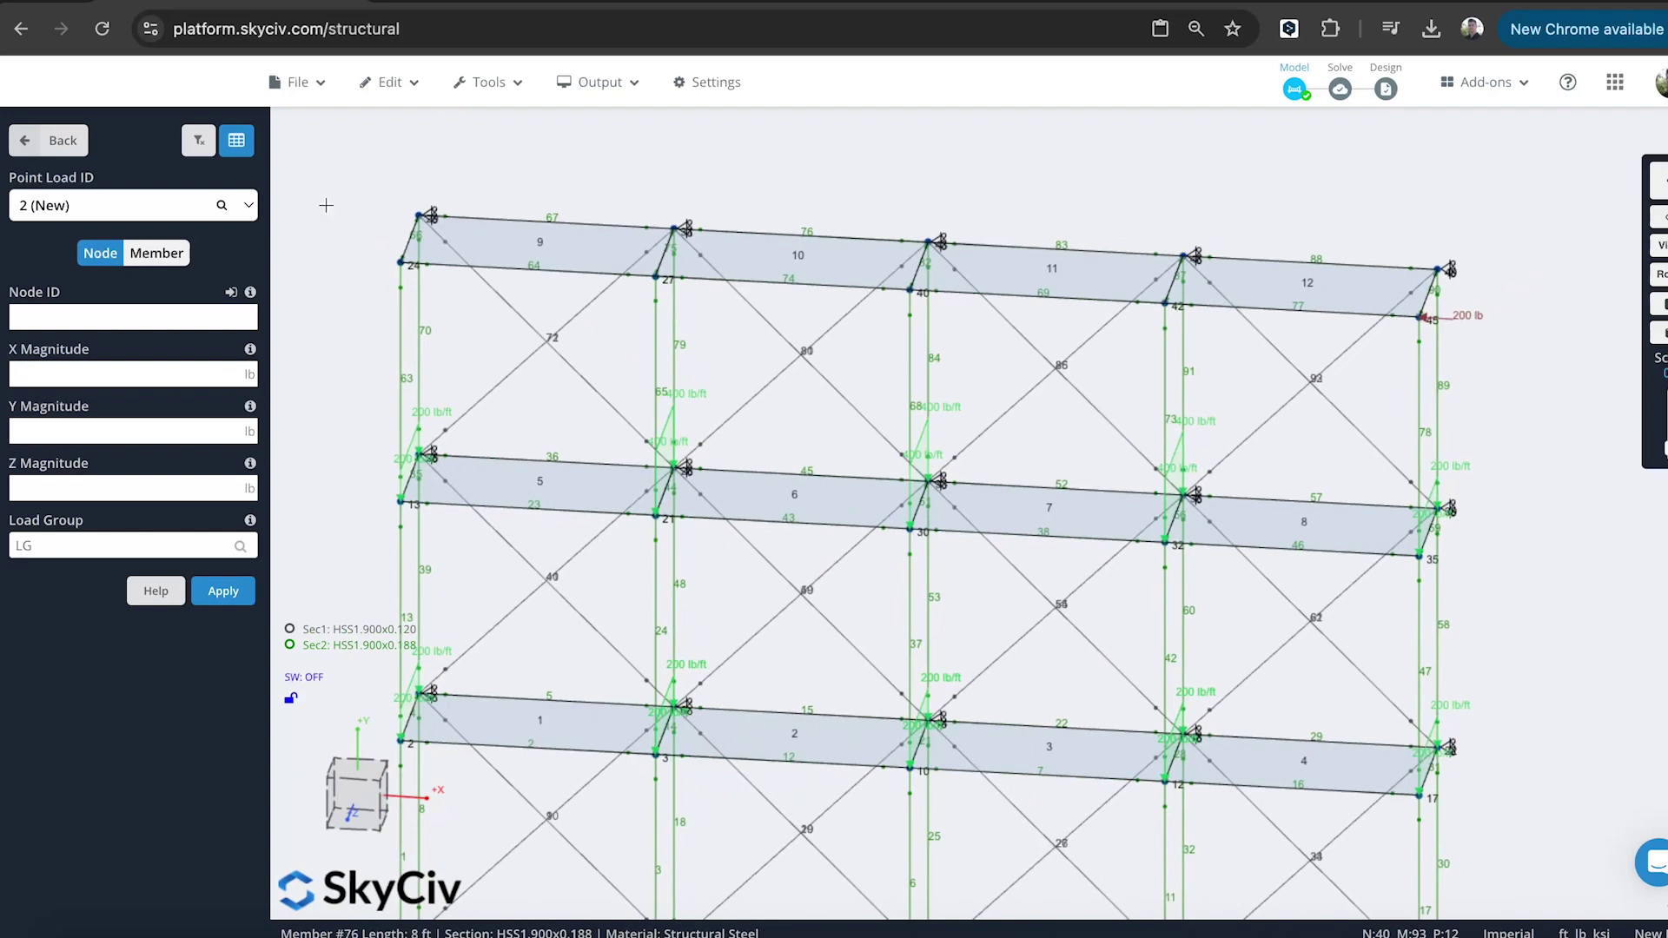
{"action": "left_click", "coordinate": [51, 140]}
{"action": "left_click", "coordinate": [77, 511]}
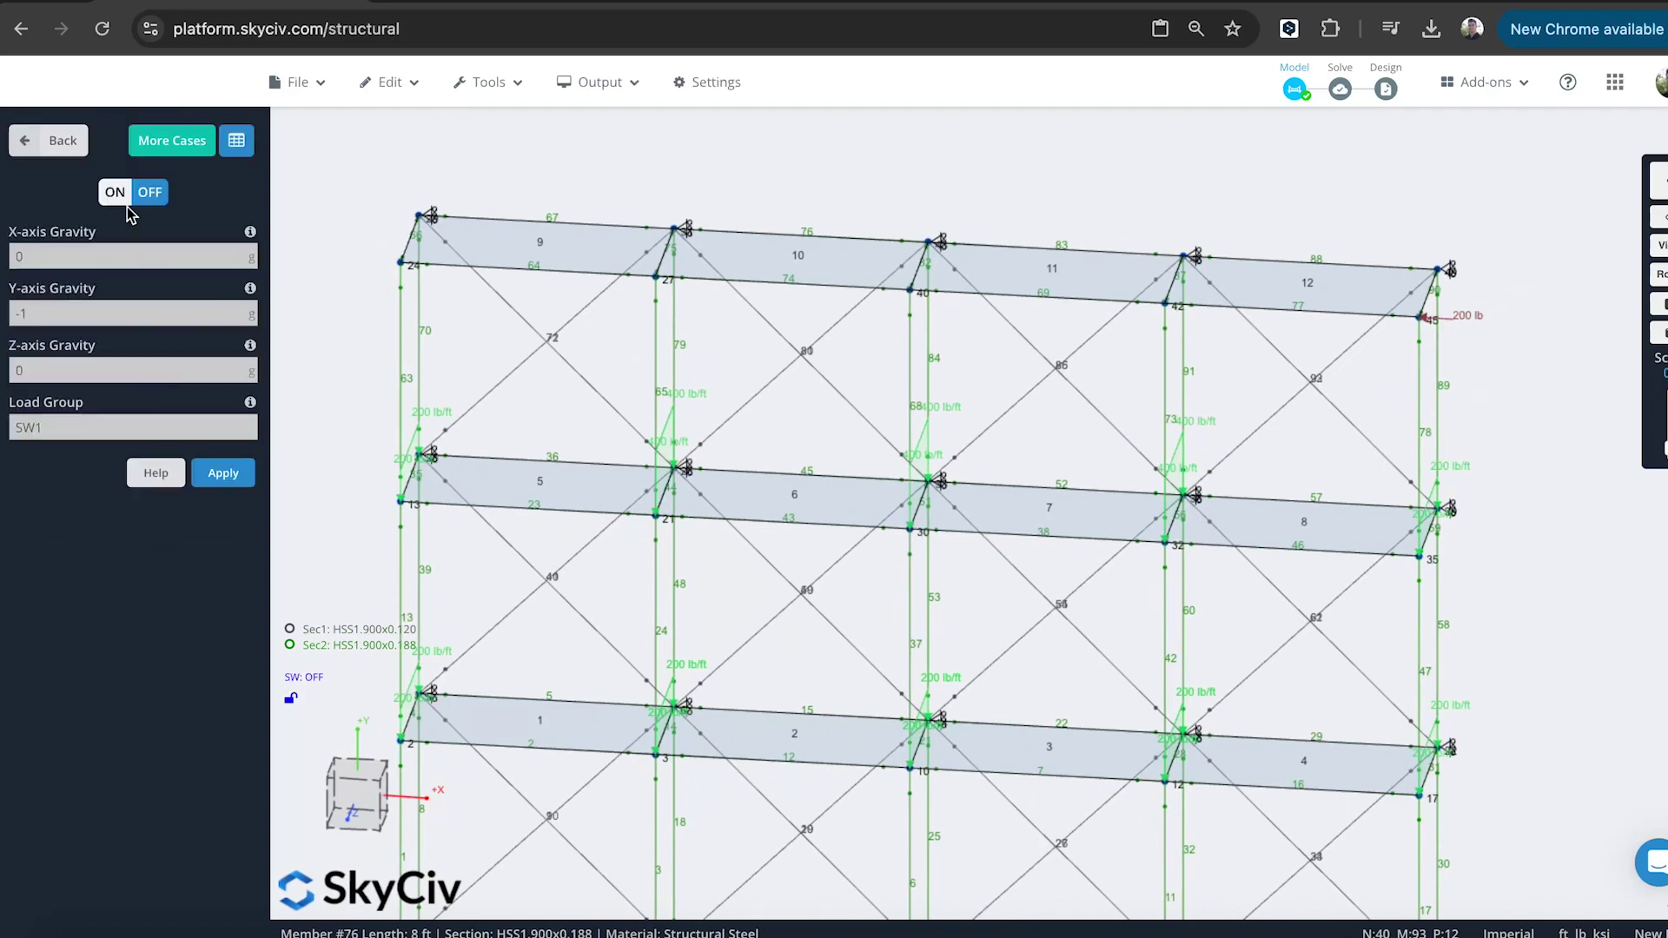
{"action": "left_click", "coordinate": [108, 193]}
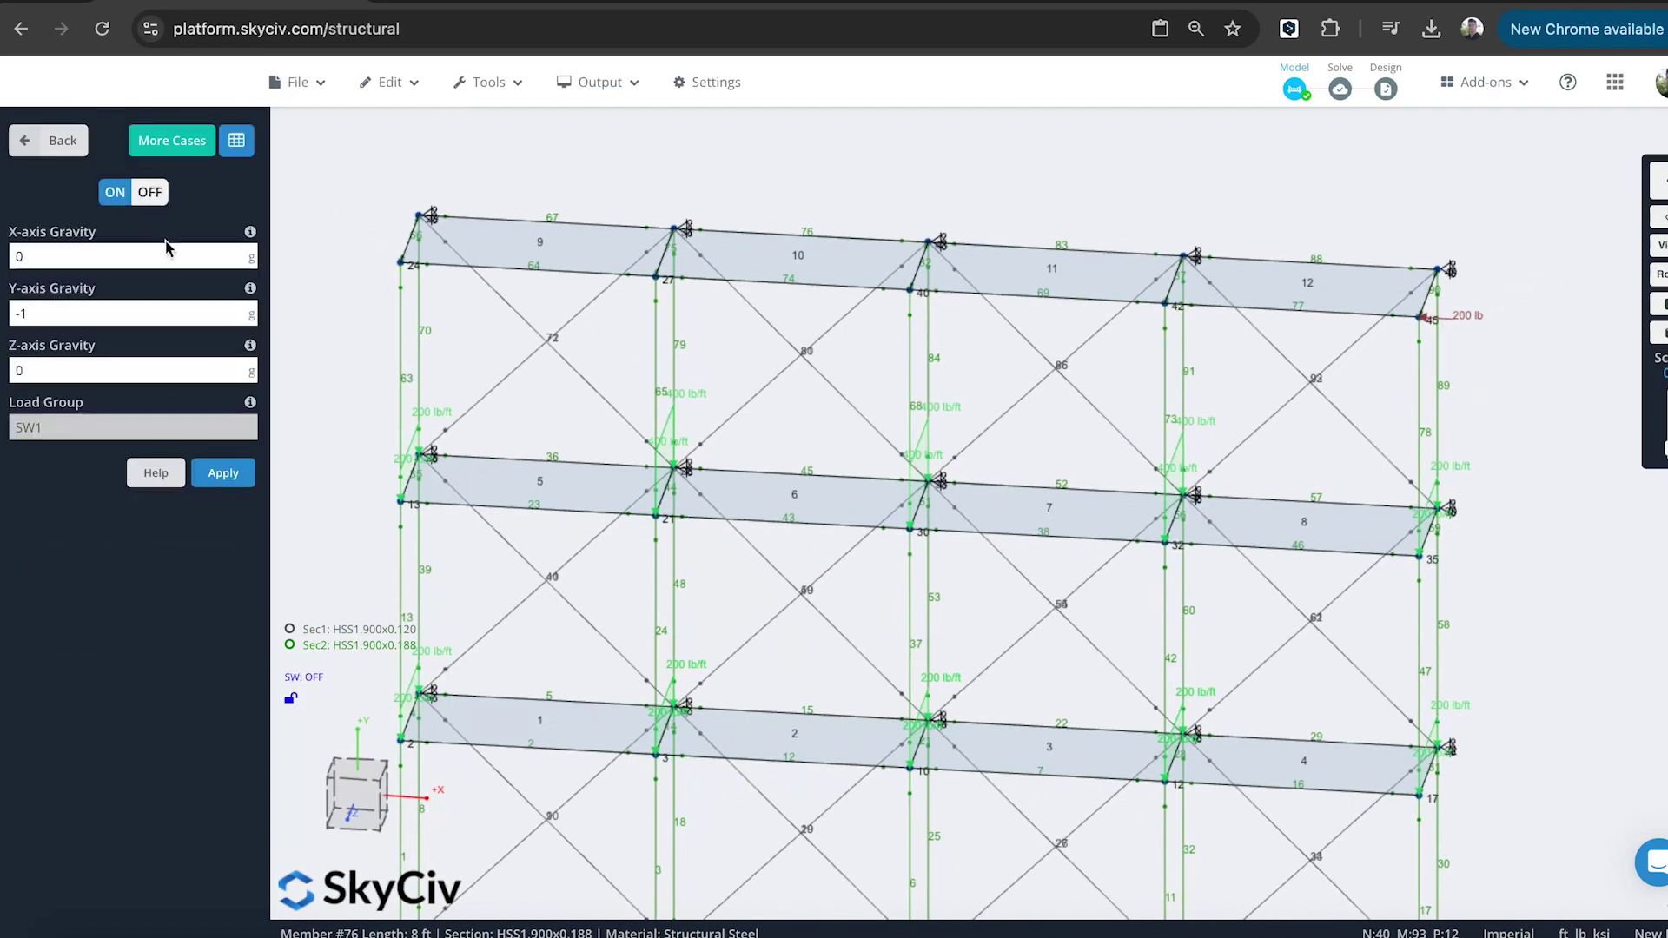
{"action": "left_click", "coordinate": [52, 142]}
{"action": "left_click_drag", "start_coordinate": [1391, 347], "coordinate": [1291, 272]}
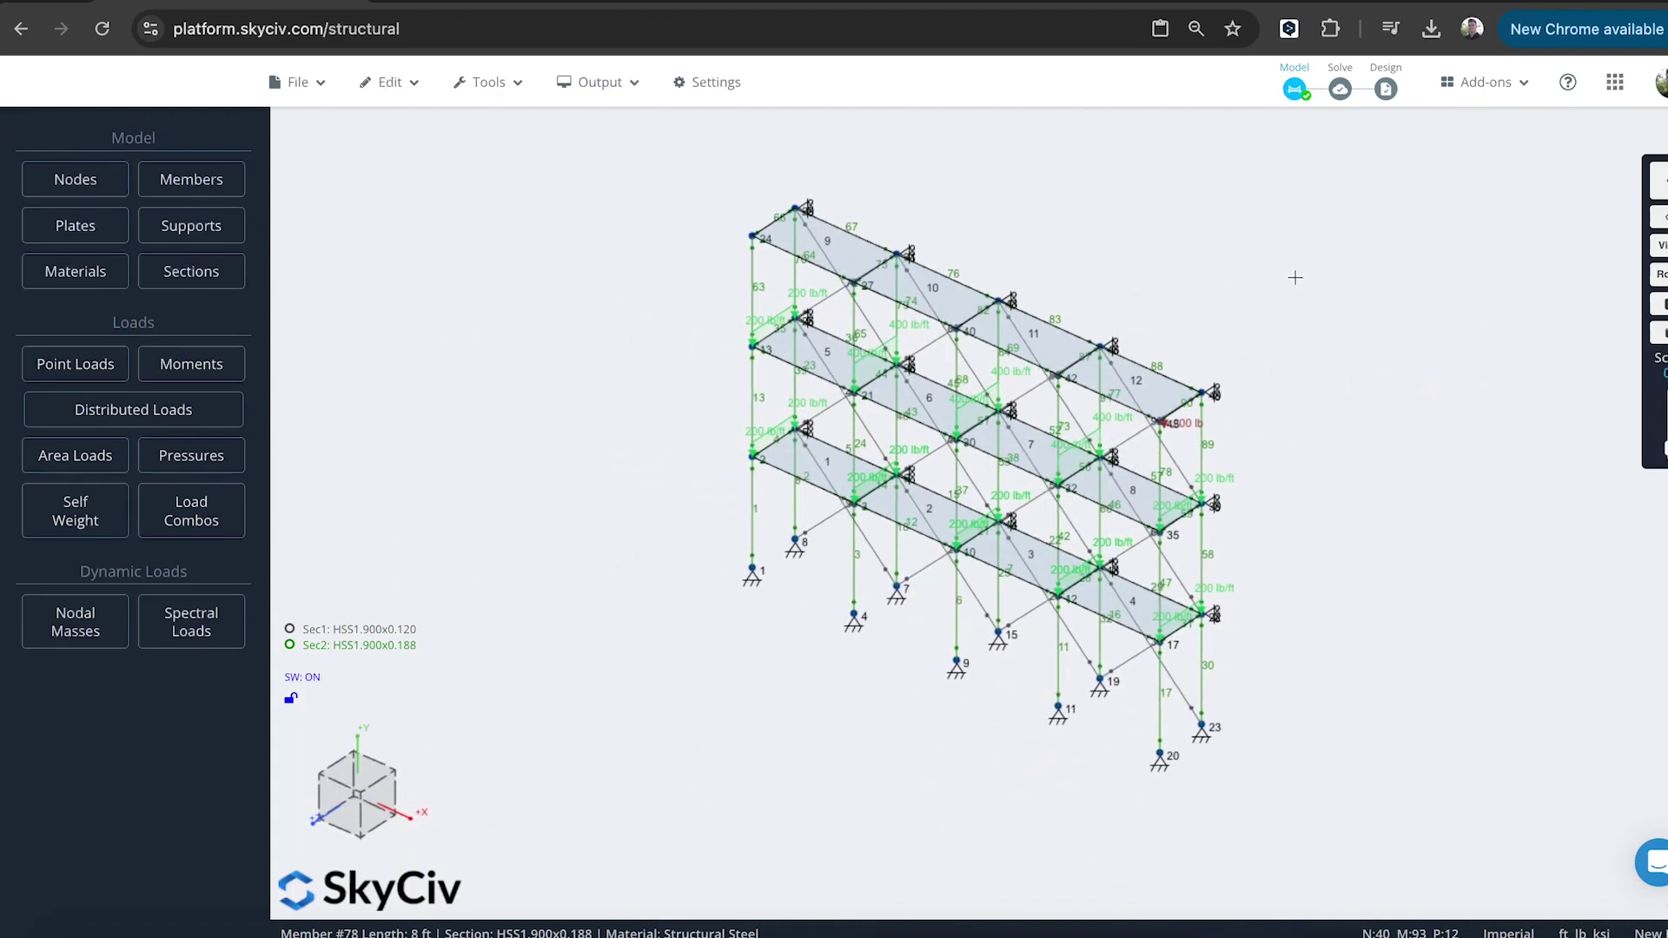
{"action": "left_click", "coordinate": [193, 519]}
- Import and apply ASCE 7-16 ASD combinations with LIVE_LOAD as live and WIND_LOAD as wind
{"action": "left_click", "coordinate": [136, 185]}
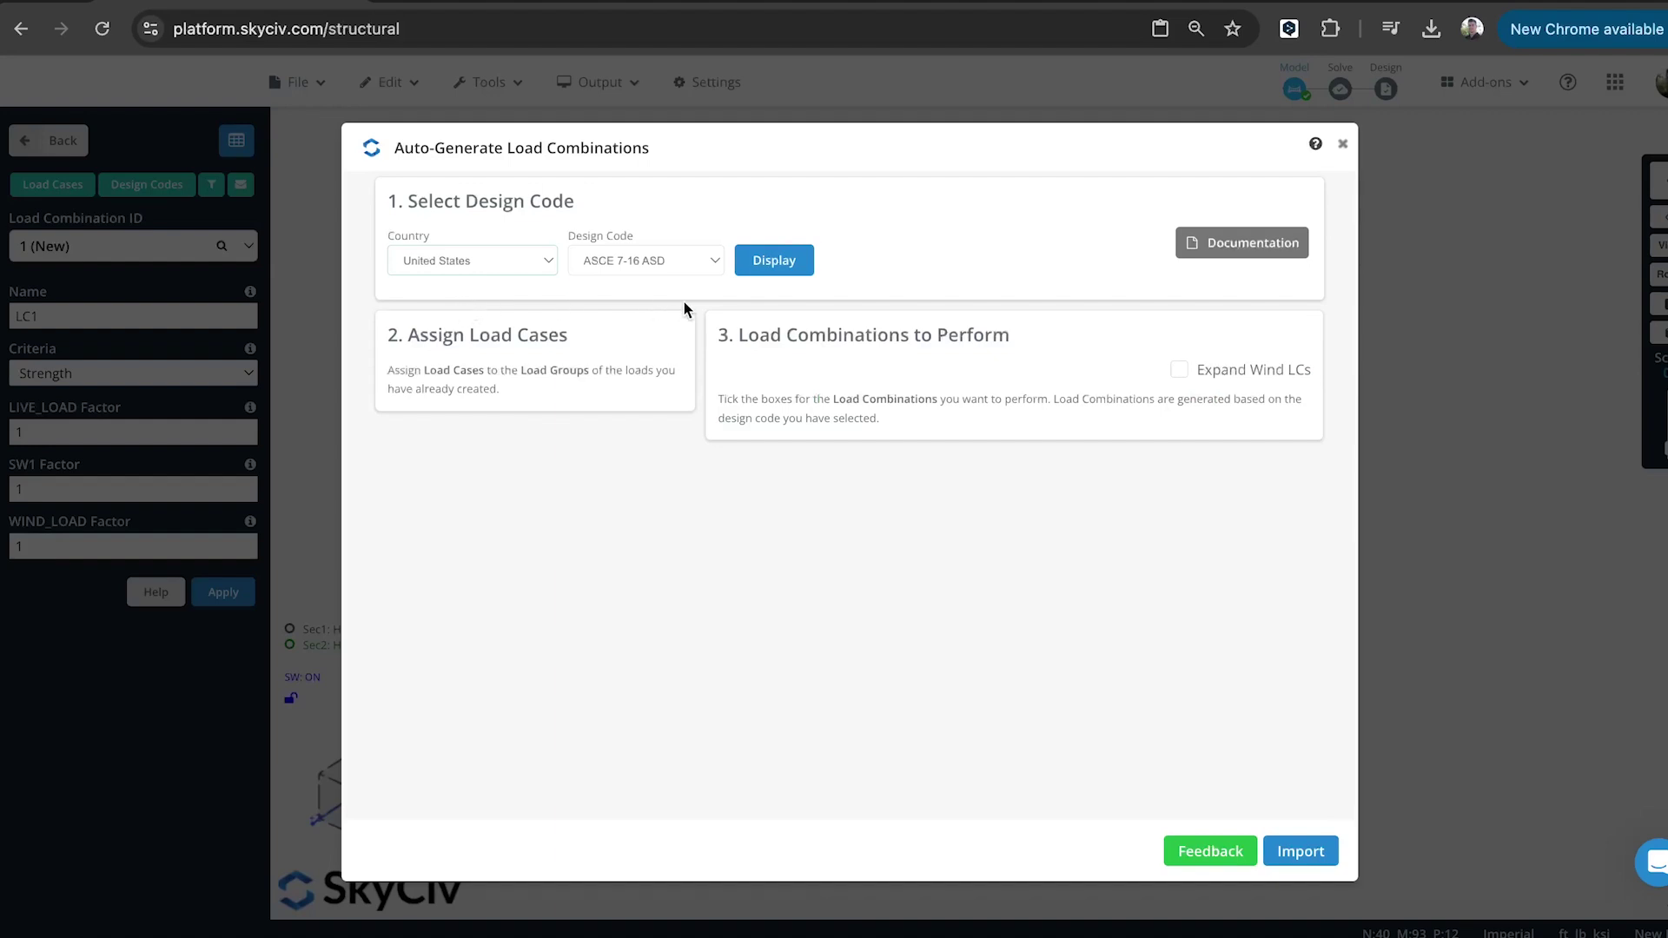
{"action": "left_click", "coordinate": [771, 263]}
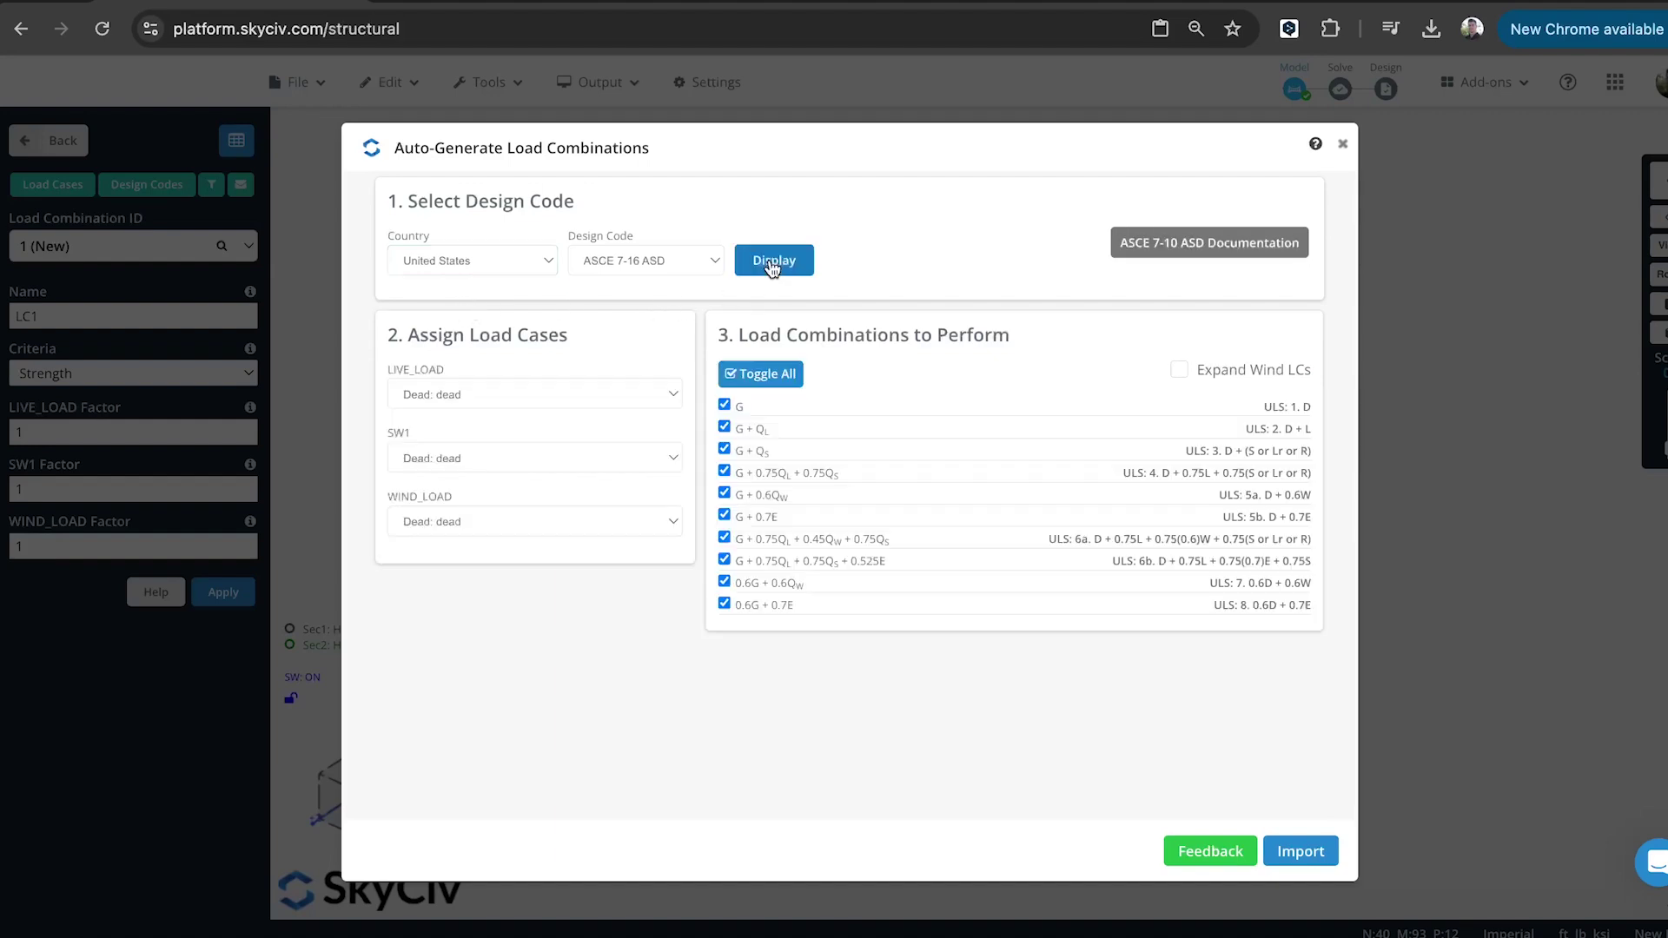
{"action": "left_click", "coordinate": [488, 393]}
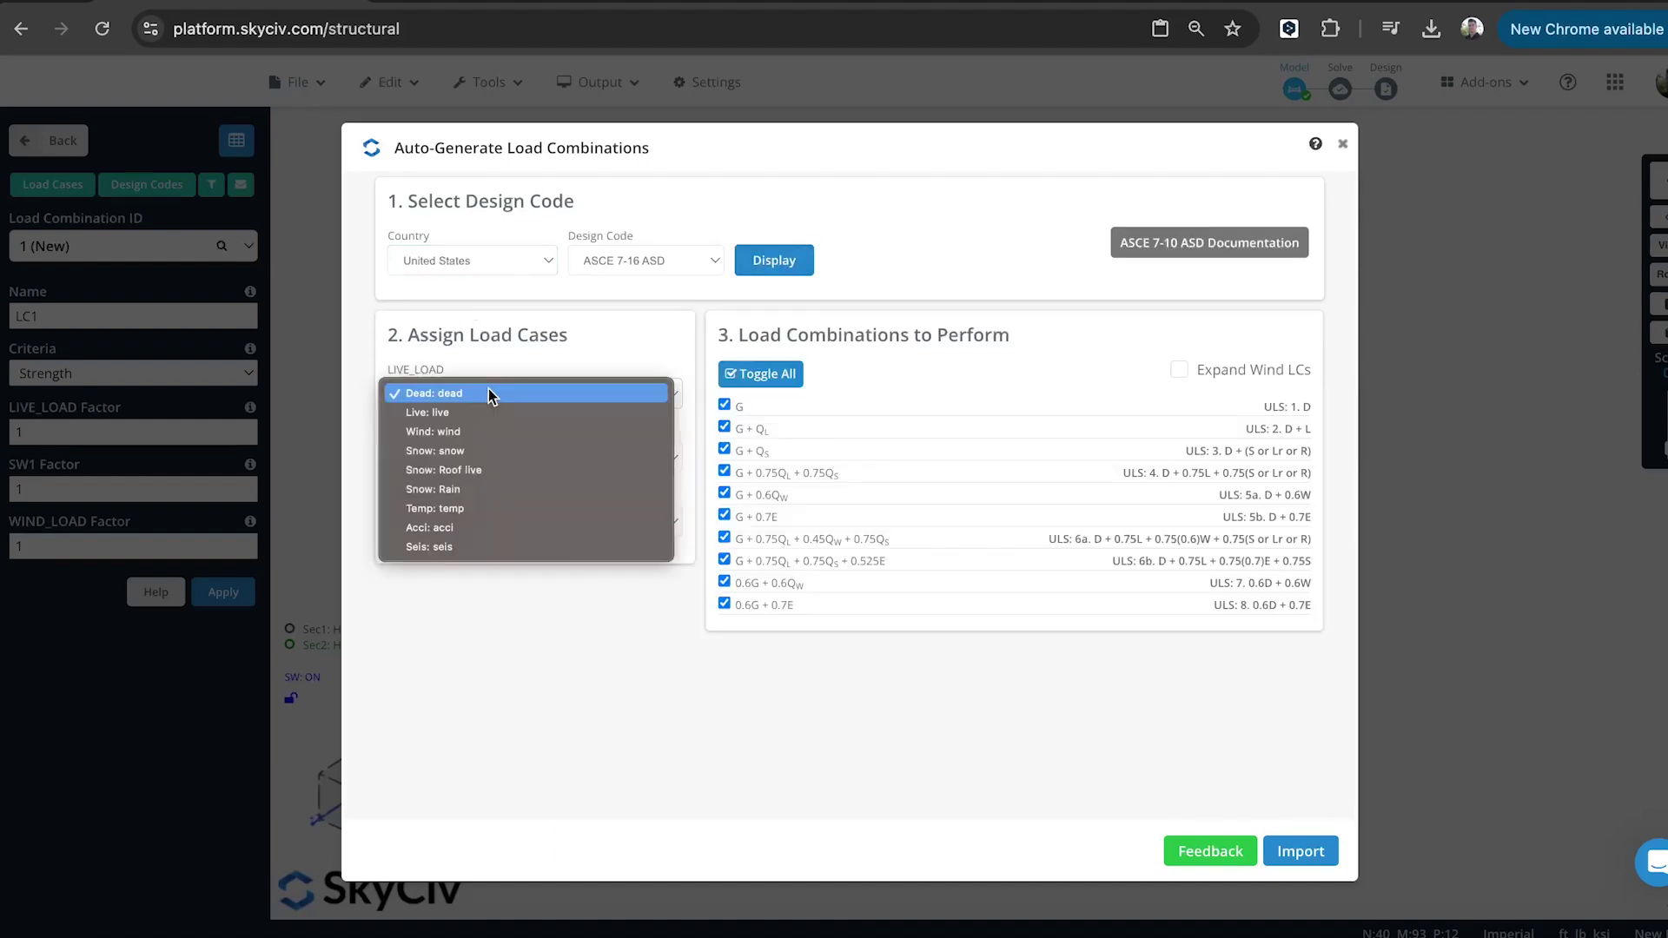
{"action": "left_click", "coordinate": [487, 412]}
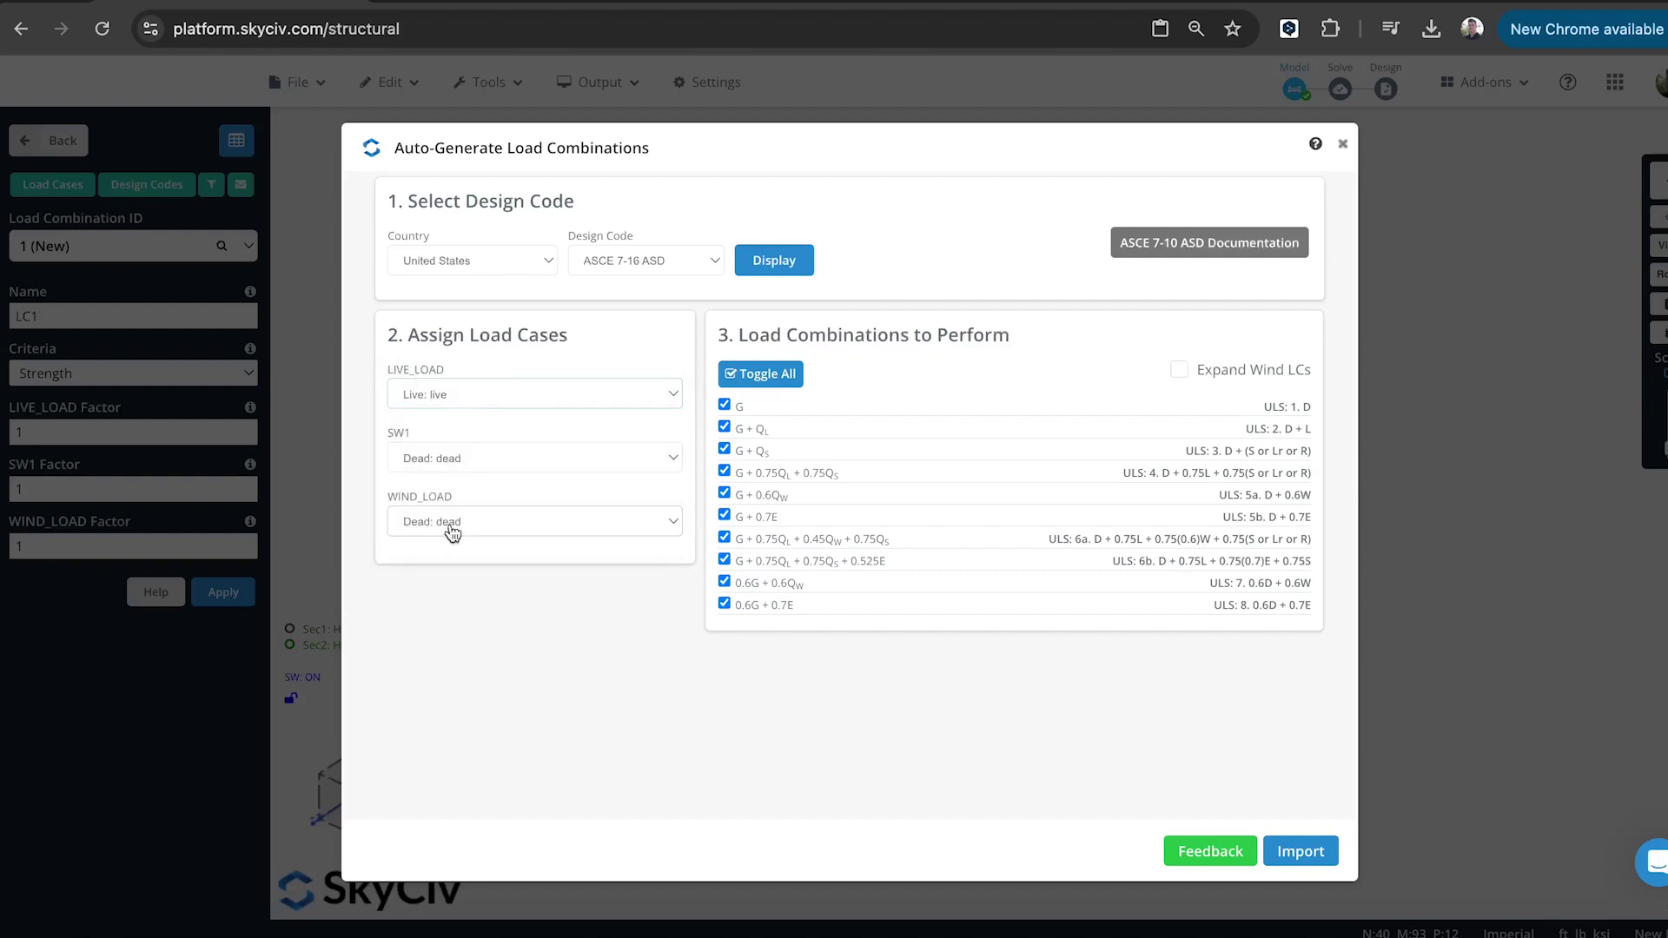
{"action": "left_click", "coordinate": [450, 534]}
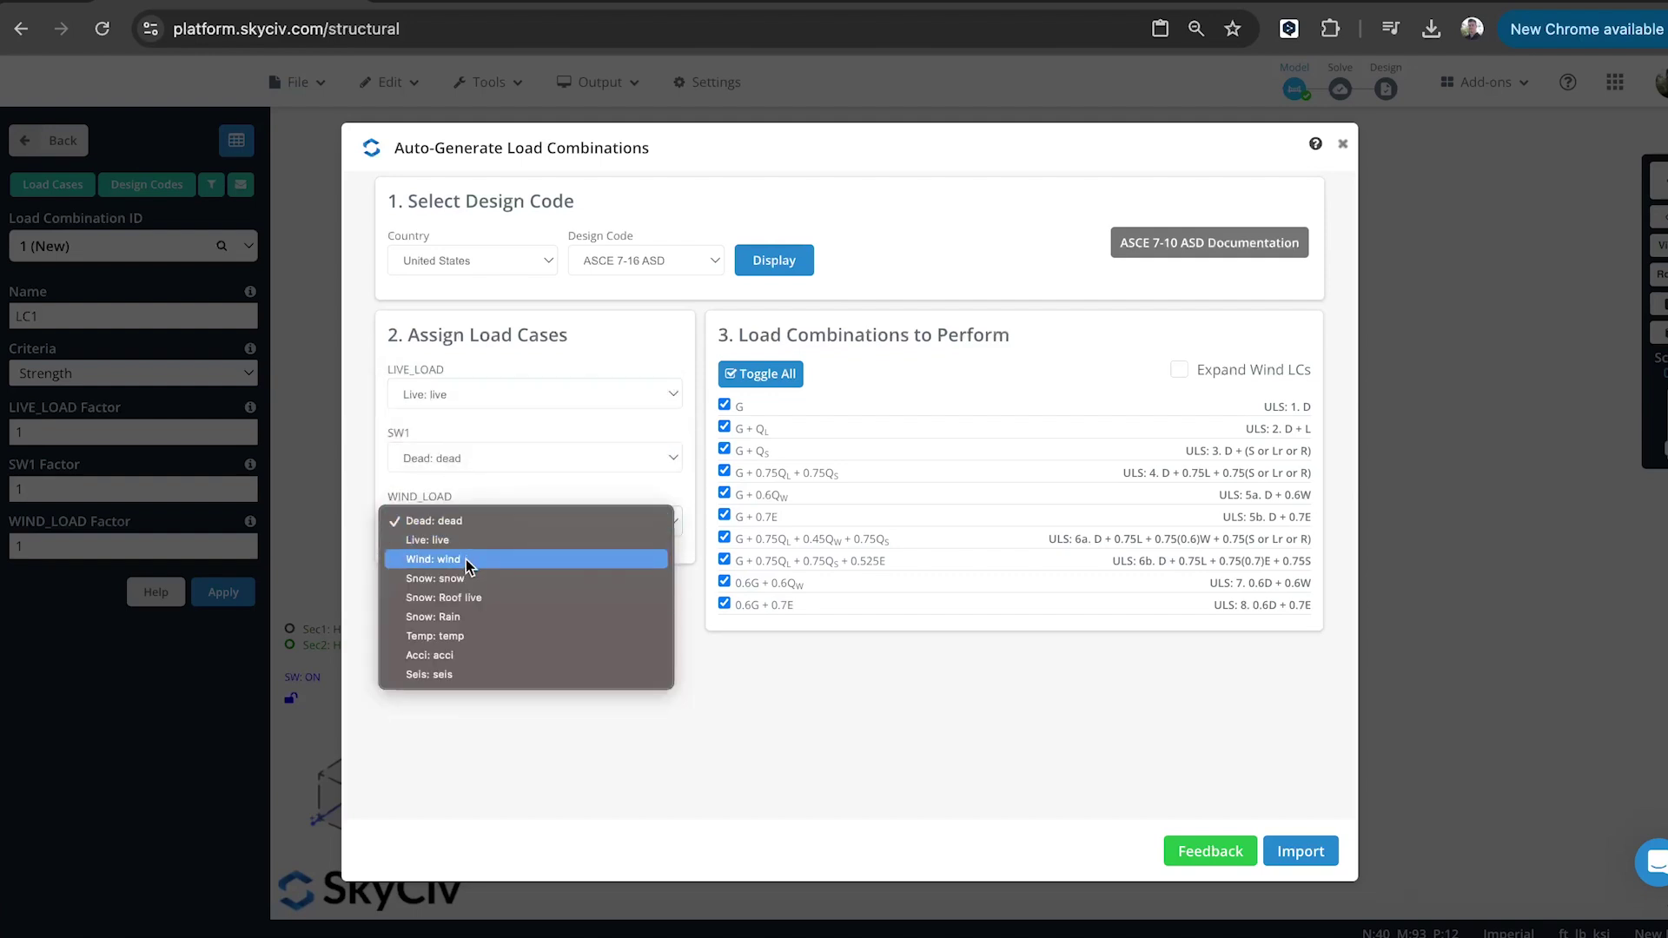
{"action": "left_click", "coordinate": [469, 560]}
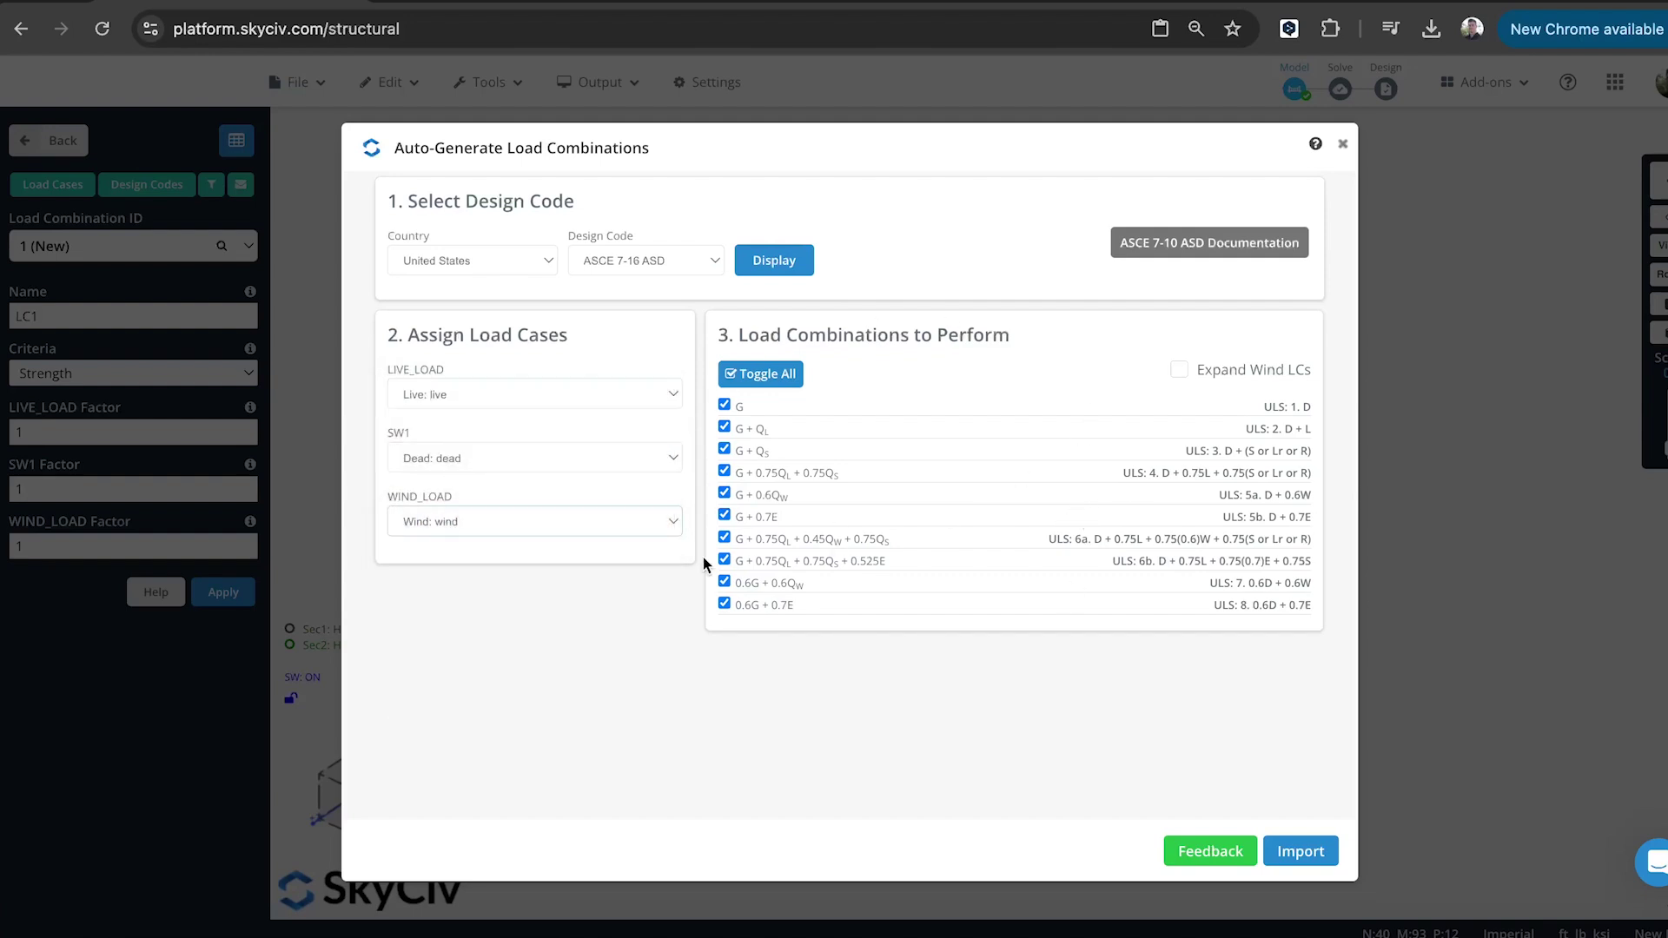
{"action": "left_click", "coordinate": [1291, 852]}
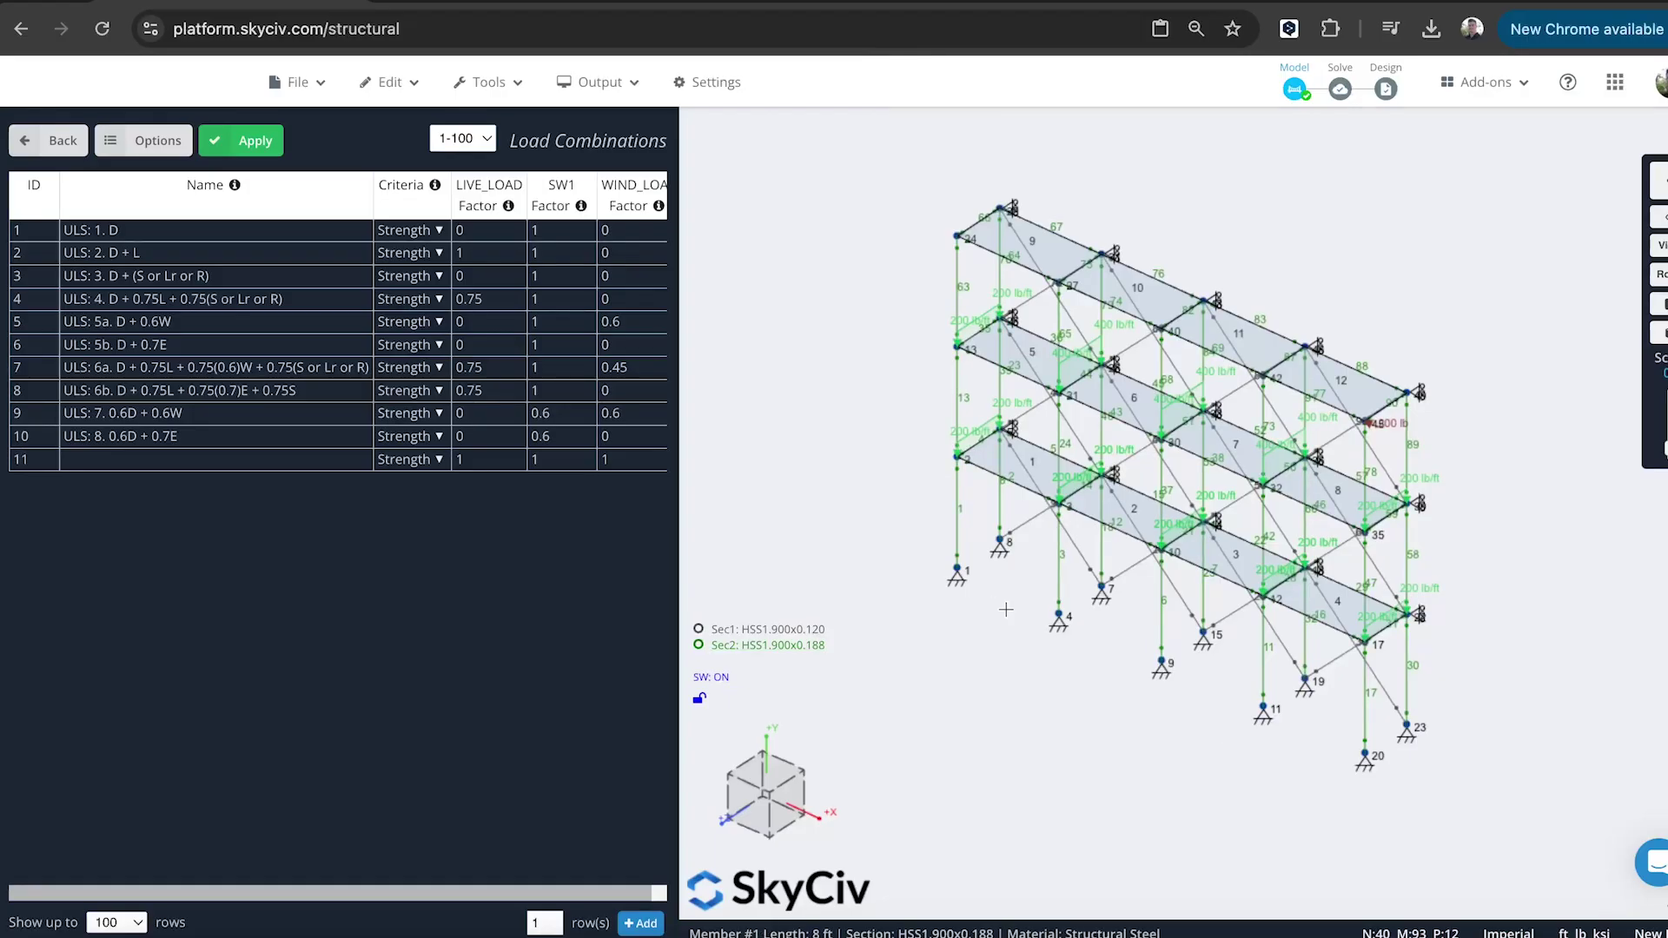
{"action": "left_click", "coordinate": [243, 142]}
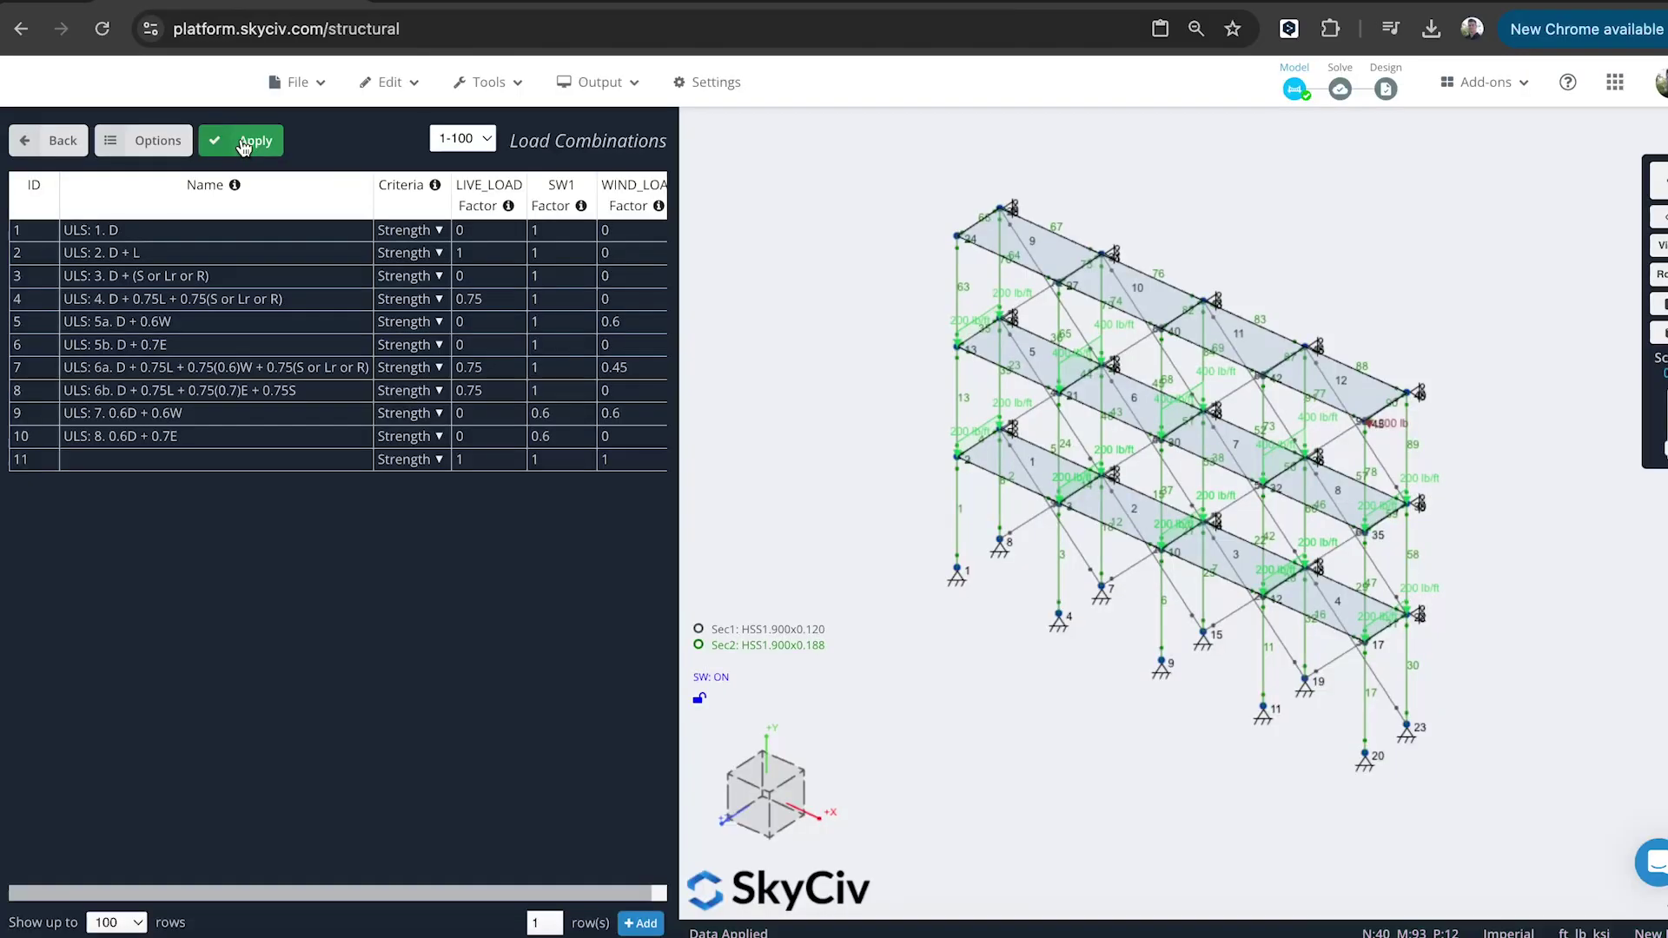
{"action": "left_click", "coordinate": [63, 142]}
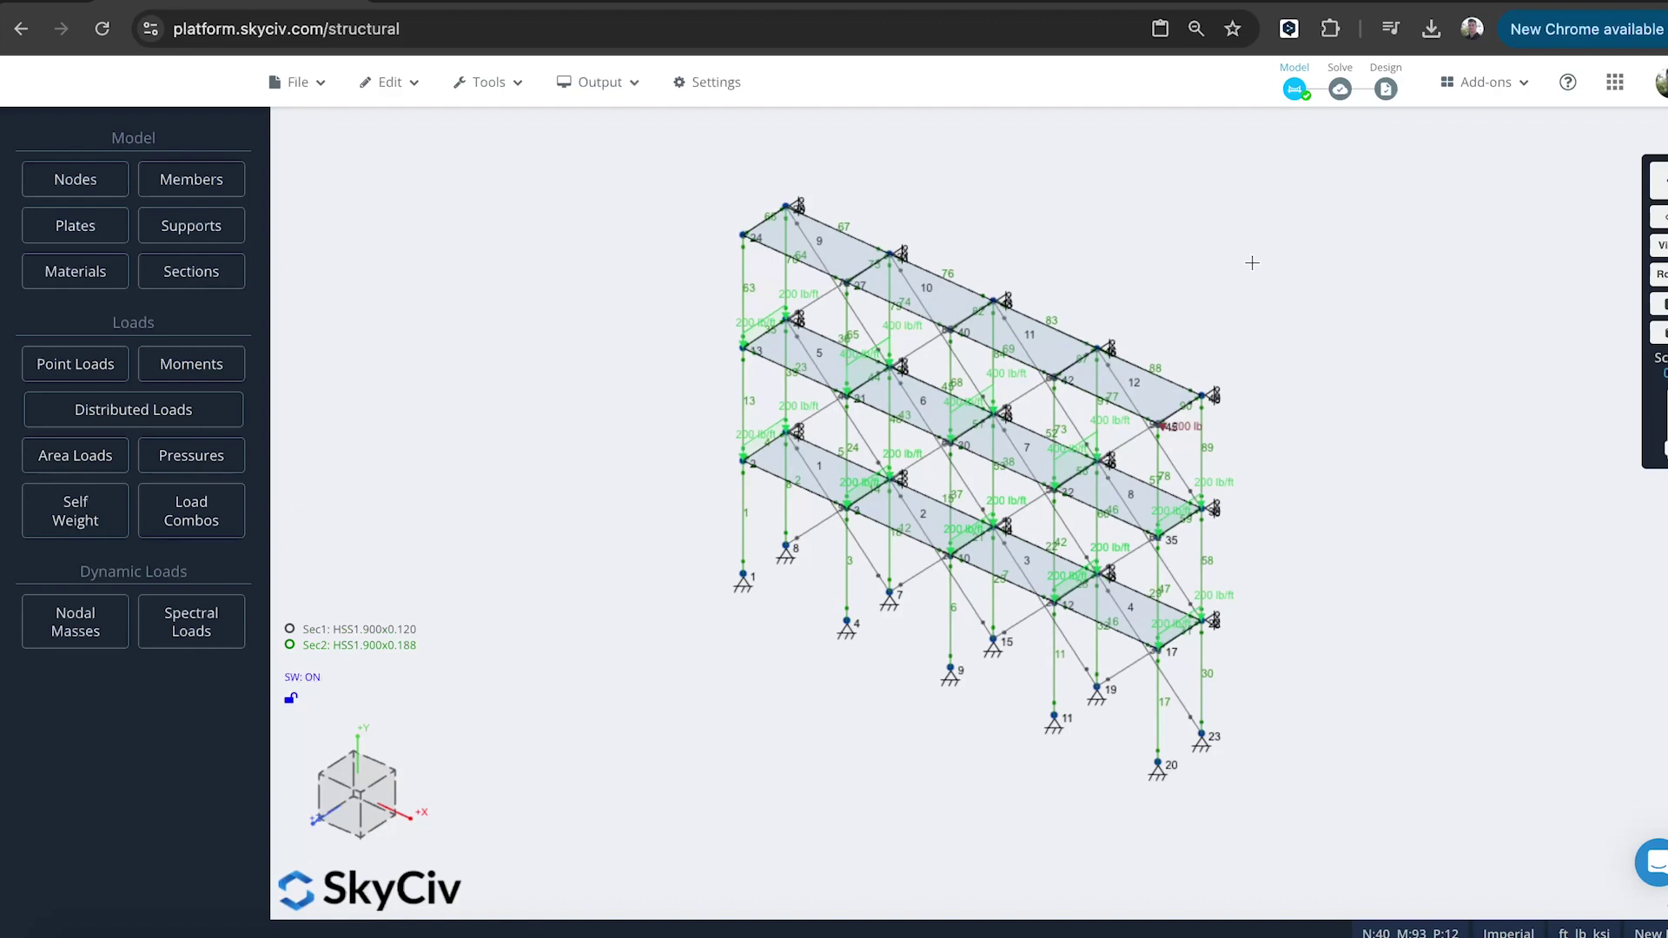
{"action": "left_click_drag", "start_coordinate": [1451, 417], "coordinate": [1398, 416]}
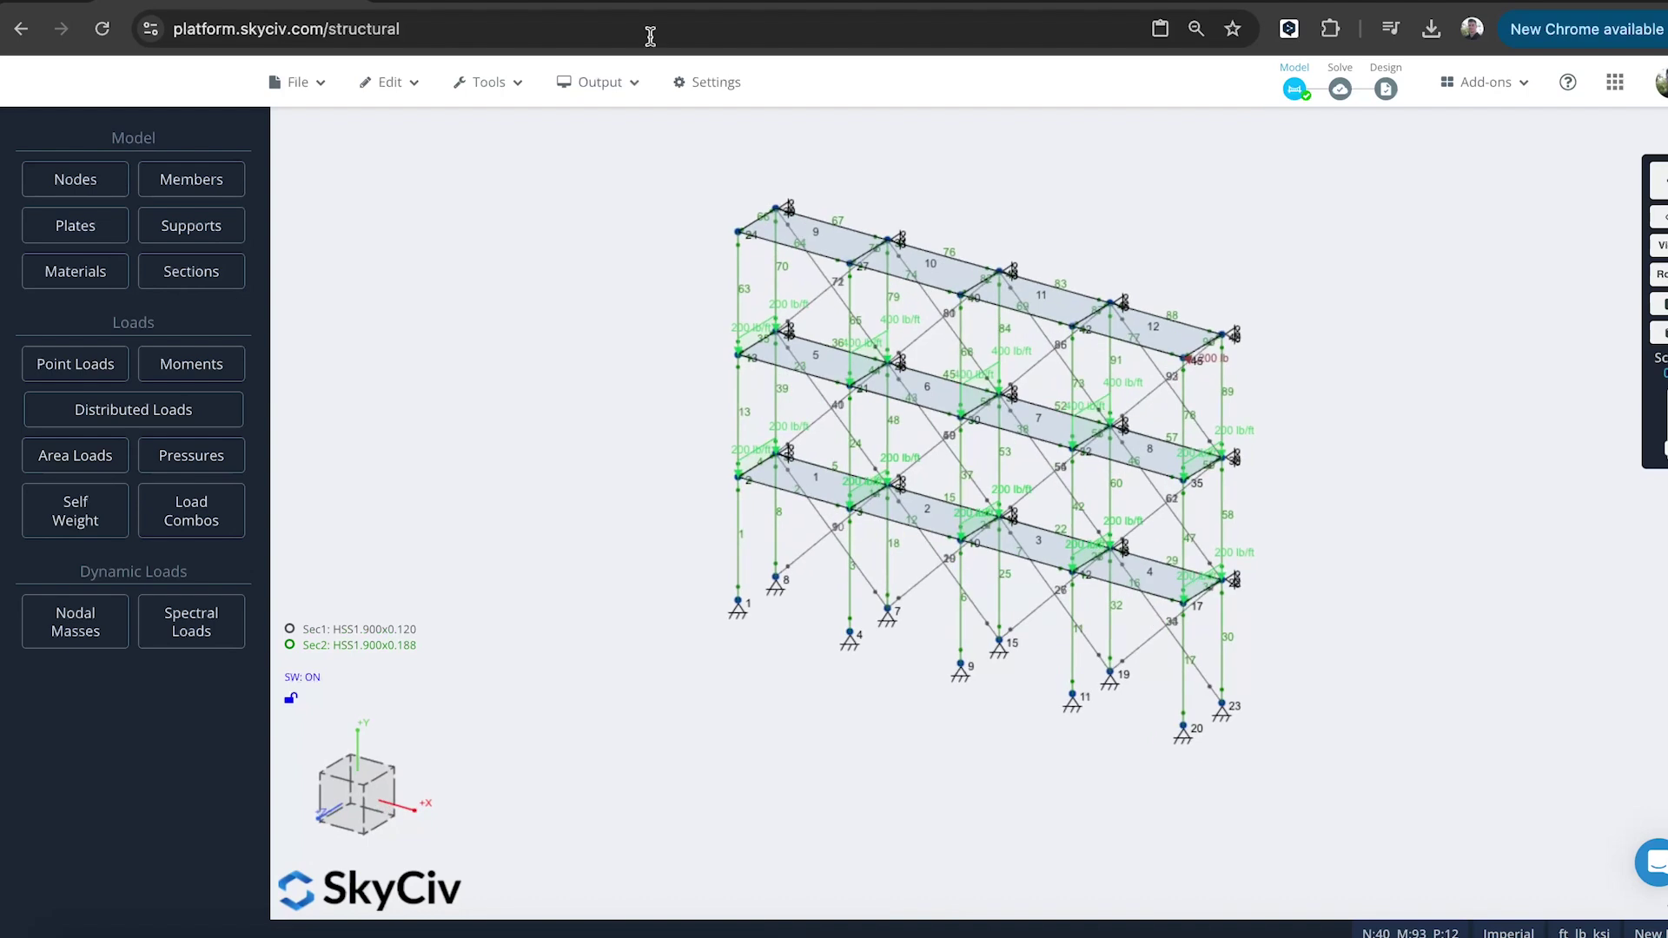
- Preview the scaffold in the 3D renderer, orbiting and zooming in
{"action": "left_click", "coordinate": [608, 82]}
{"action": "left_click", "coordinate": [627, 118]}
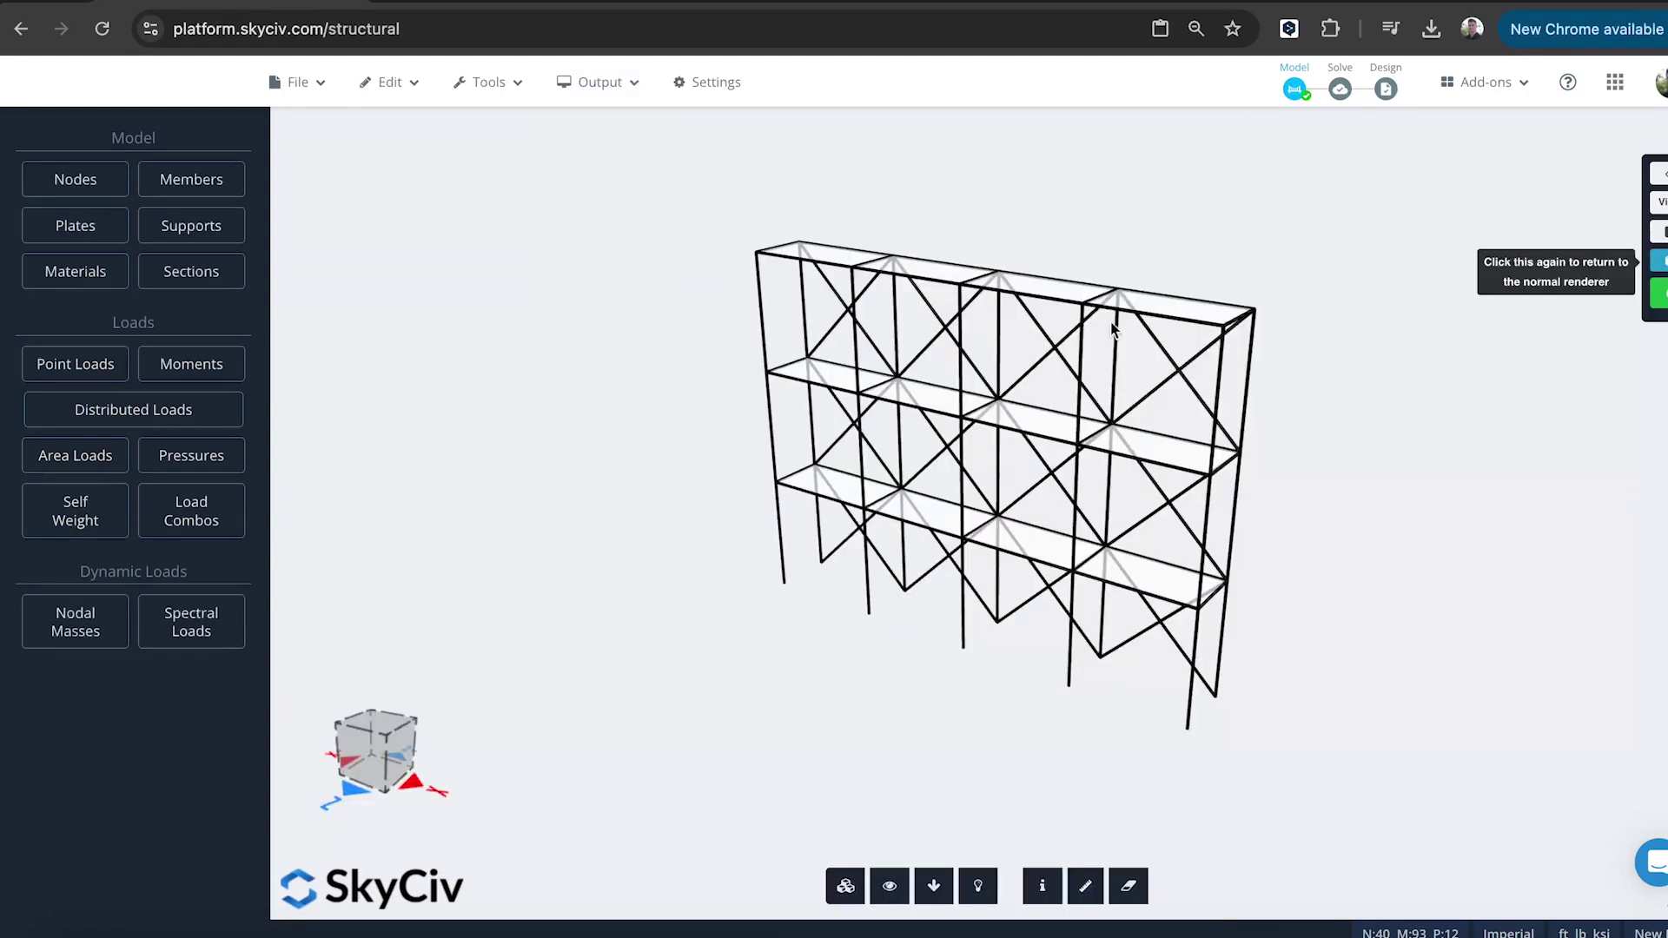
{"action": "left_click_drag", "start_coordinate": [1109, 322], "coordinate": [1061, 323]}
{"action": "scroll", "coordinate": [1063, 318], "scroll_direction": "up", "scroll_amount": 5}
- Switch back to the labelled wireframe view and run a Linear Static + Buckling solve
{"action": "left_click", "coordinate": [587, 84]}
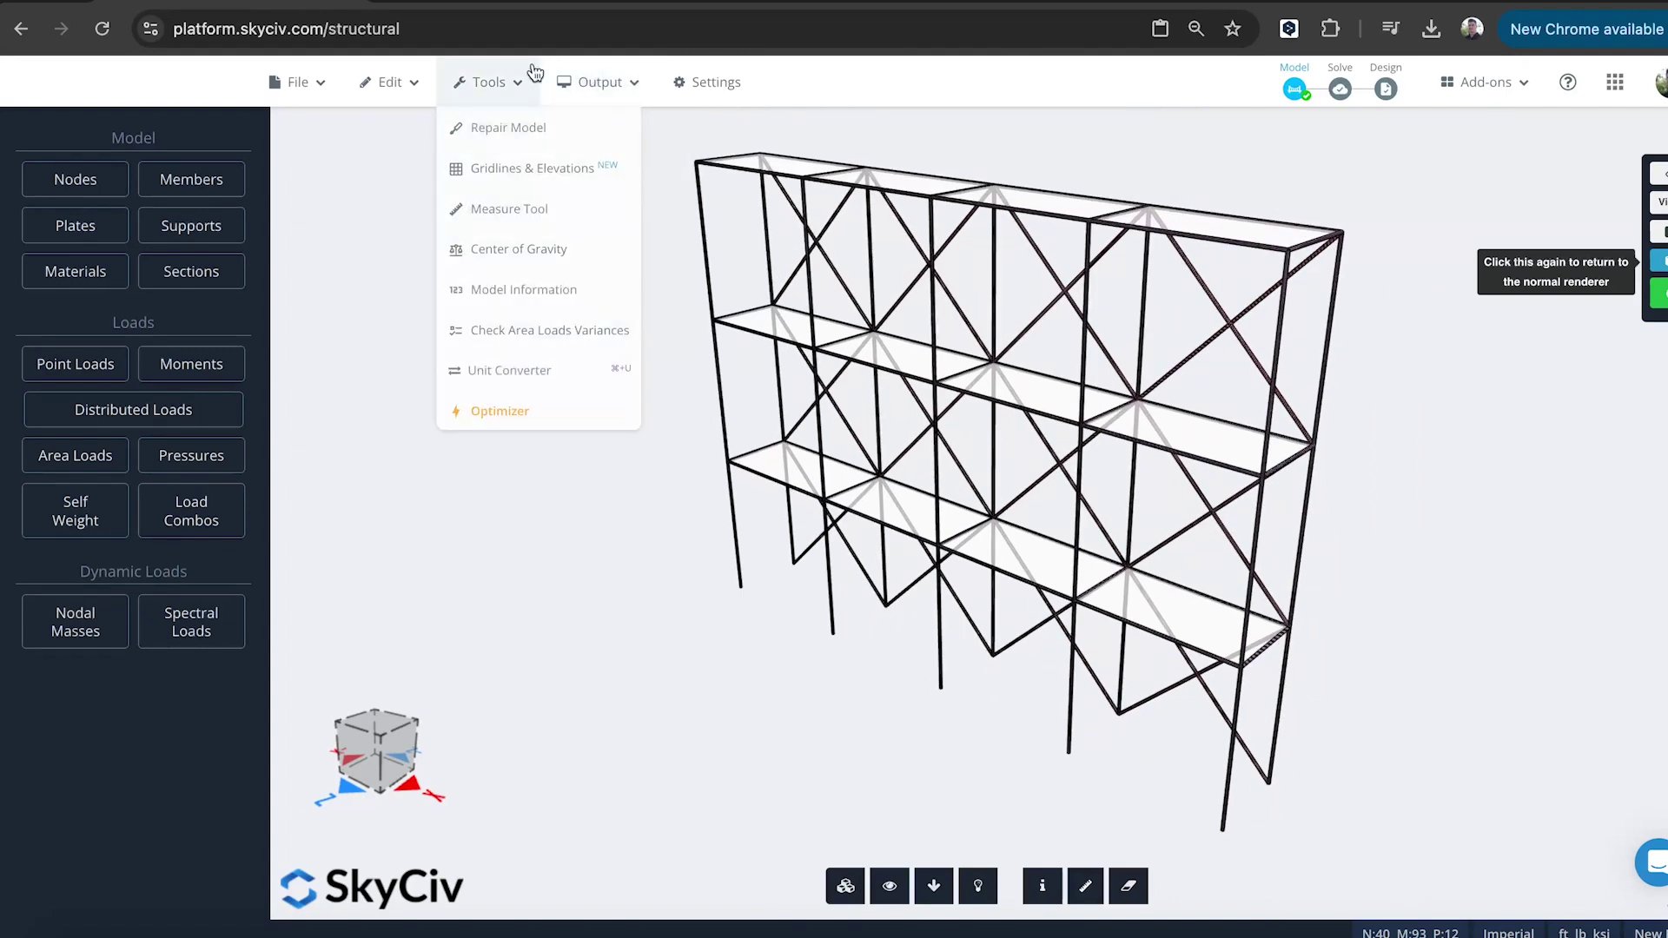
{"action": "mouse_move", "coordinate": [599, 81]}
{"action": "left_click", "coordinate": [578, 127]}
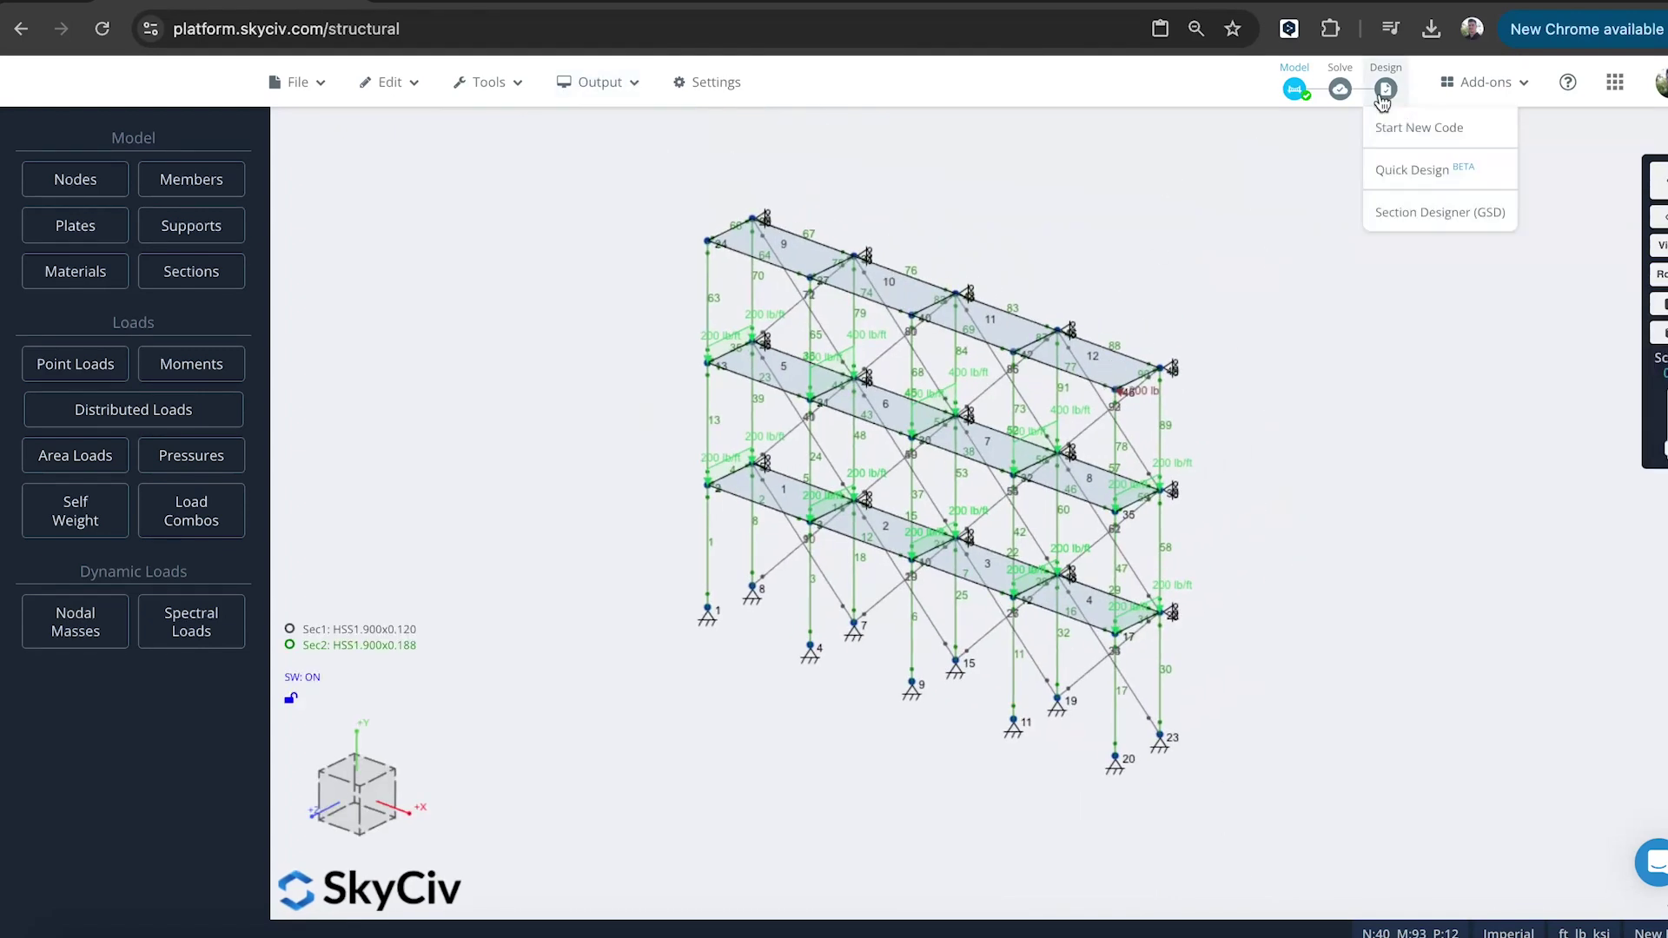
{"action": "mouse_move", "coordinate": [1340, 86]}
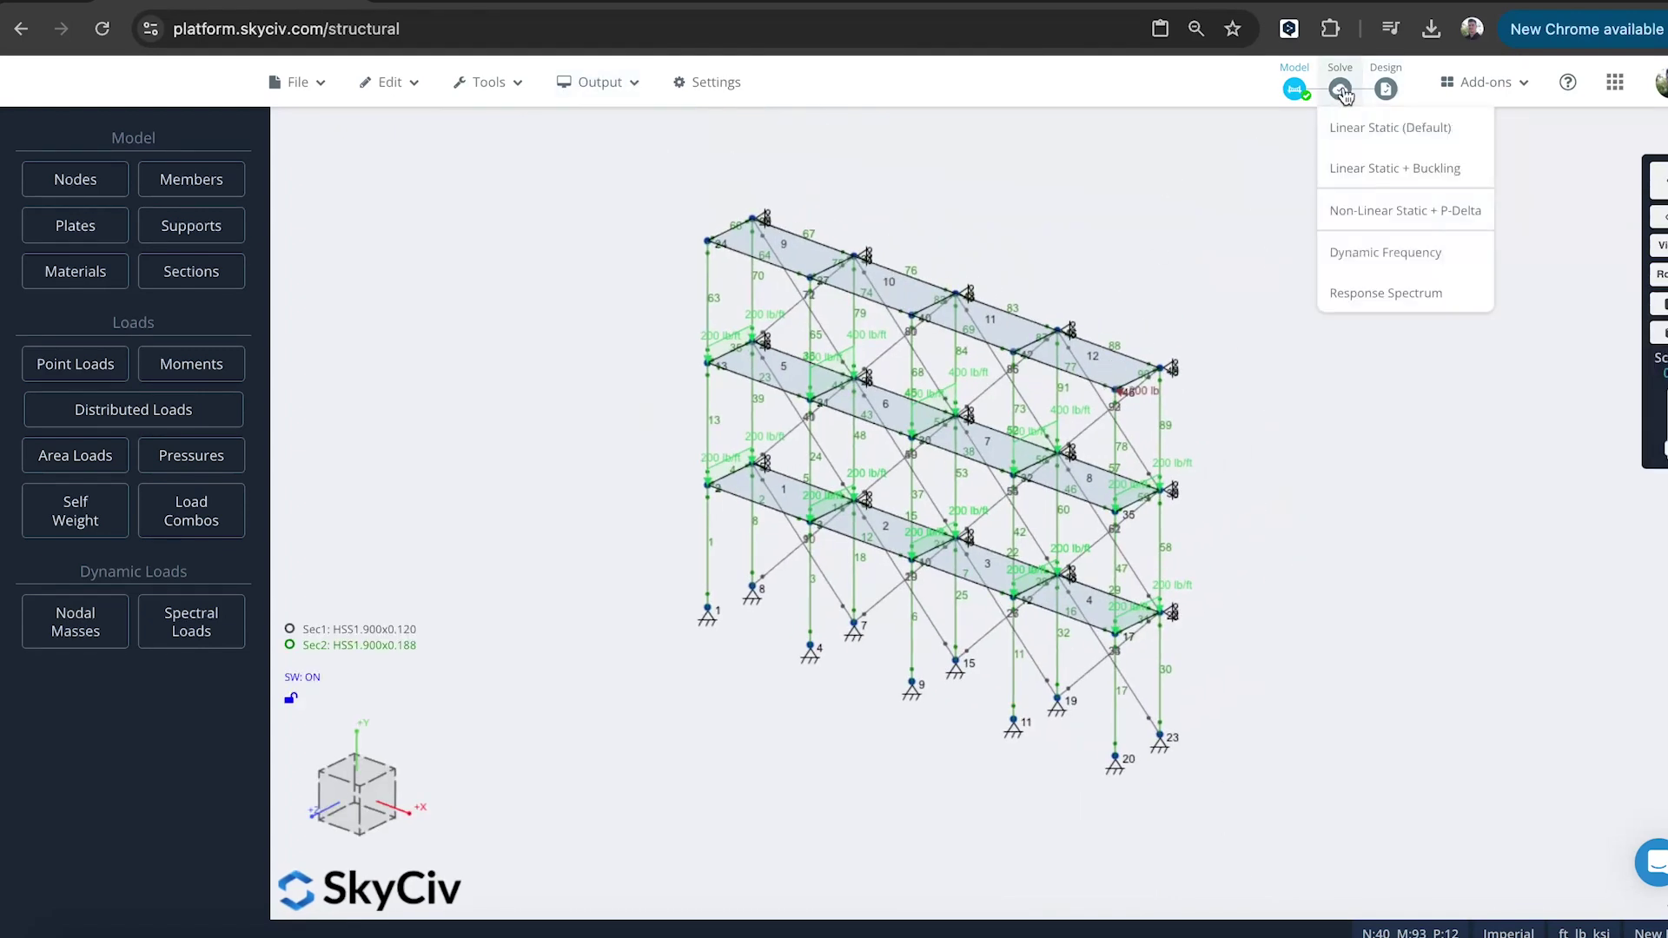
{"action": "left_click", "coordinate": [1360, 166]}
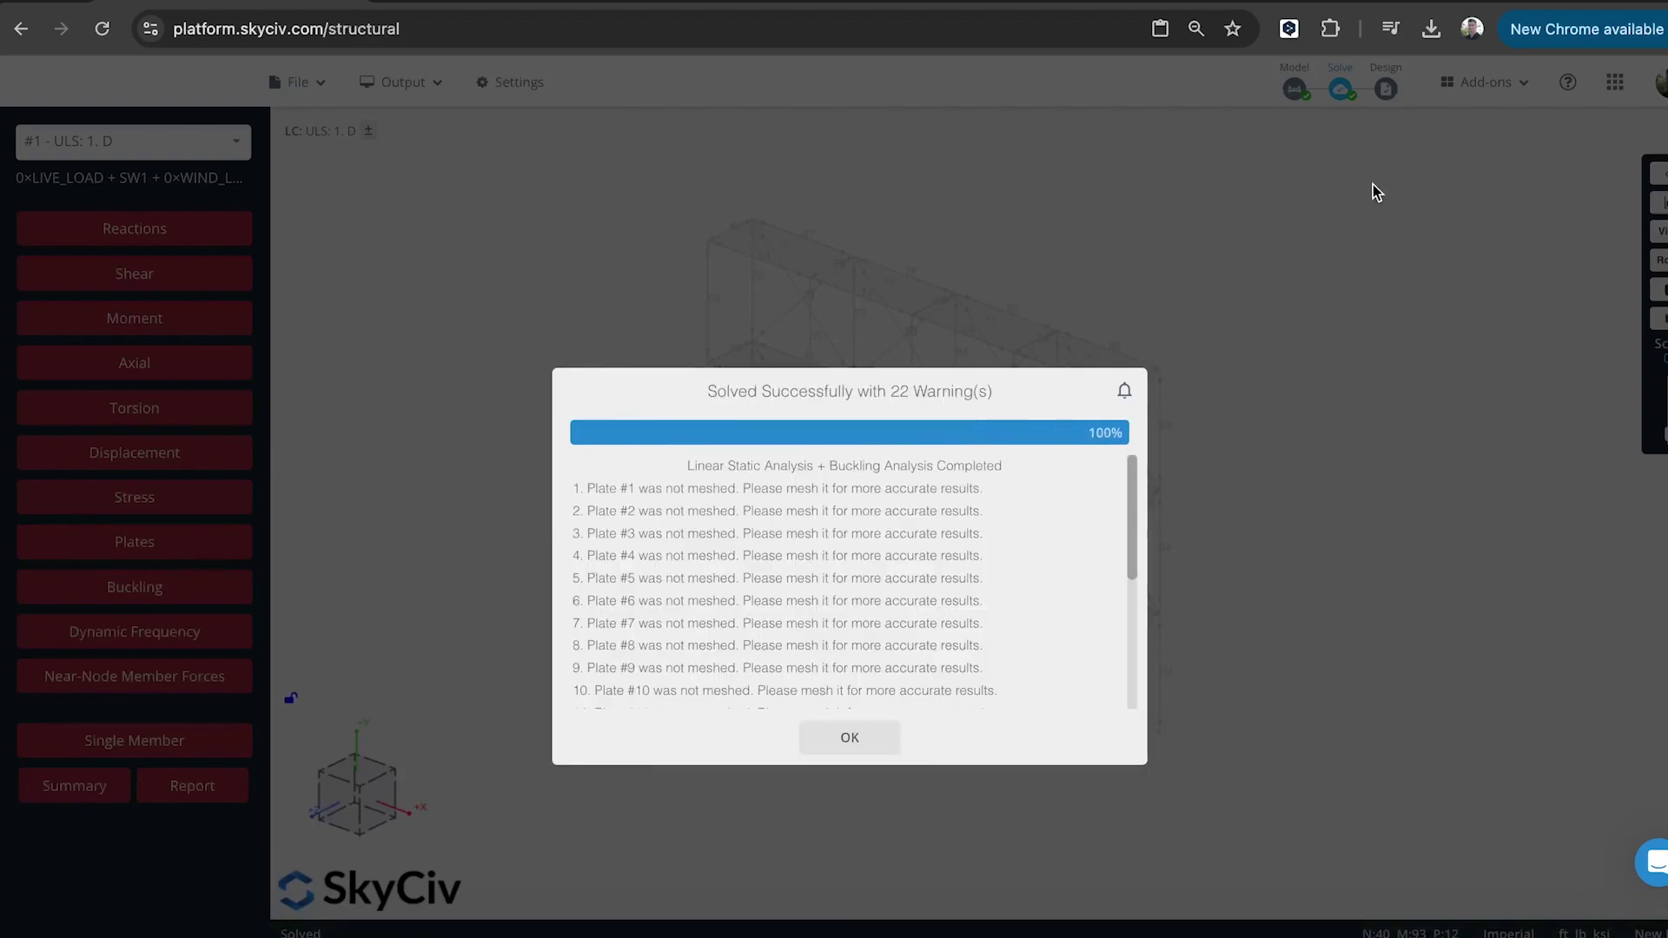
- Review the 22 unmeshed-plate solver warnings and dismiss them
{"action": "scroll", "coordinate": [928, 537], "scroll_direction": "down", "scroll_amount": 5}
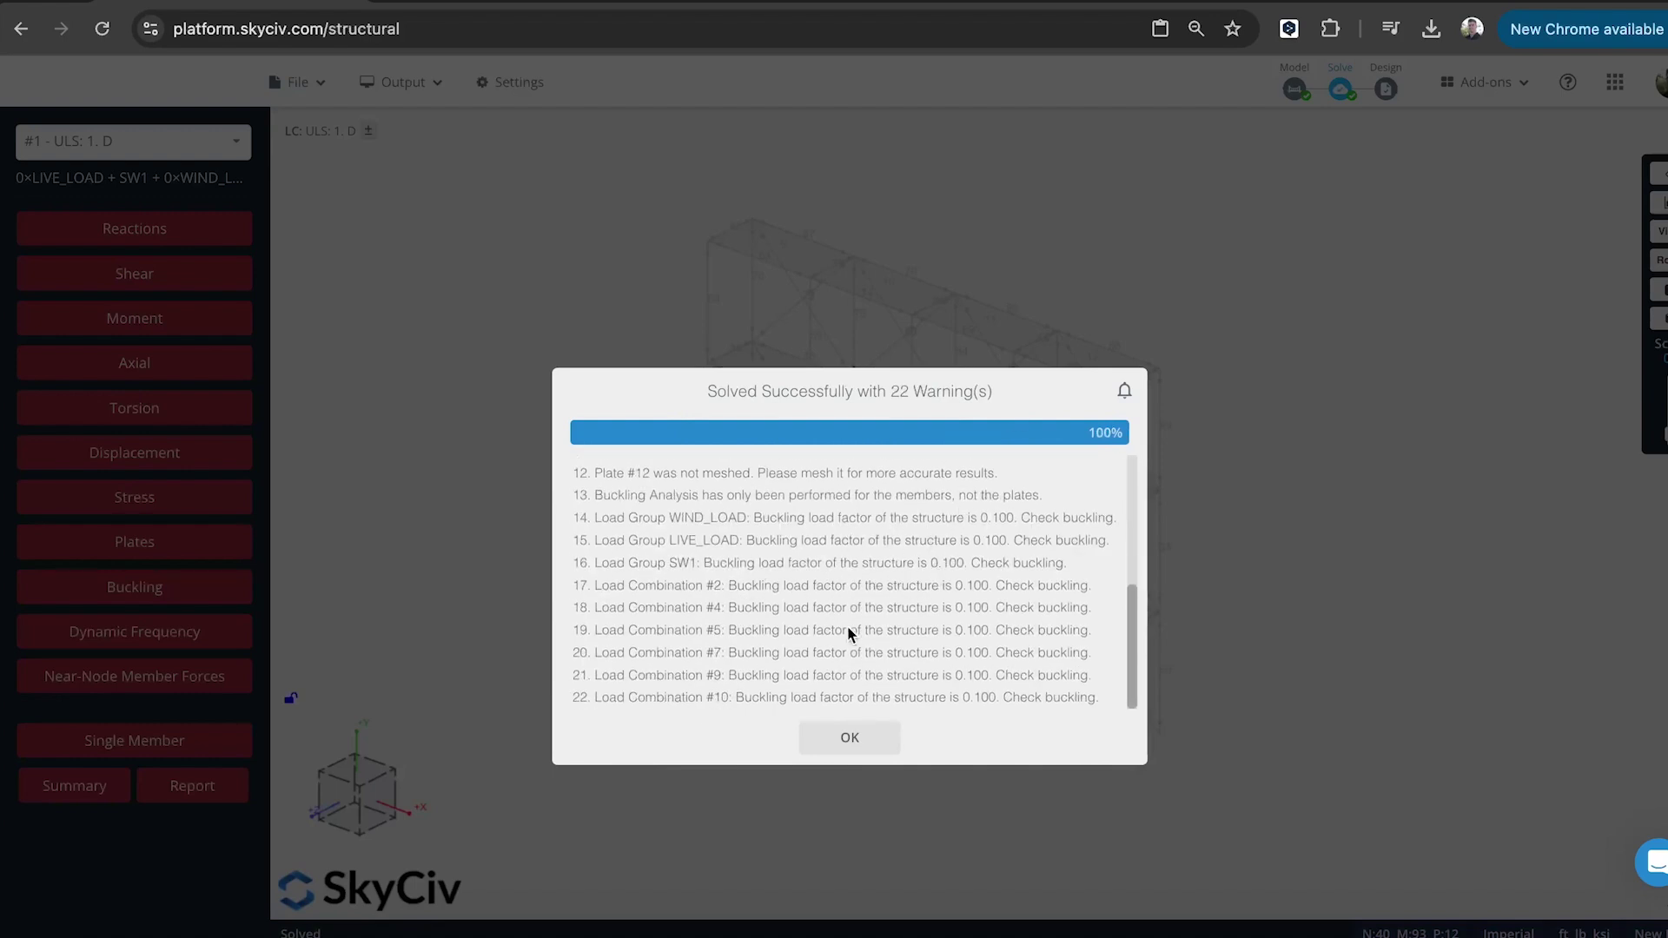
{"action": "left_click", "coordinate": [851, 737]}
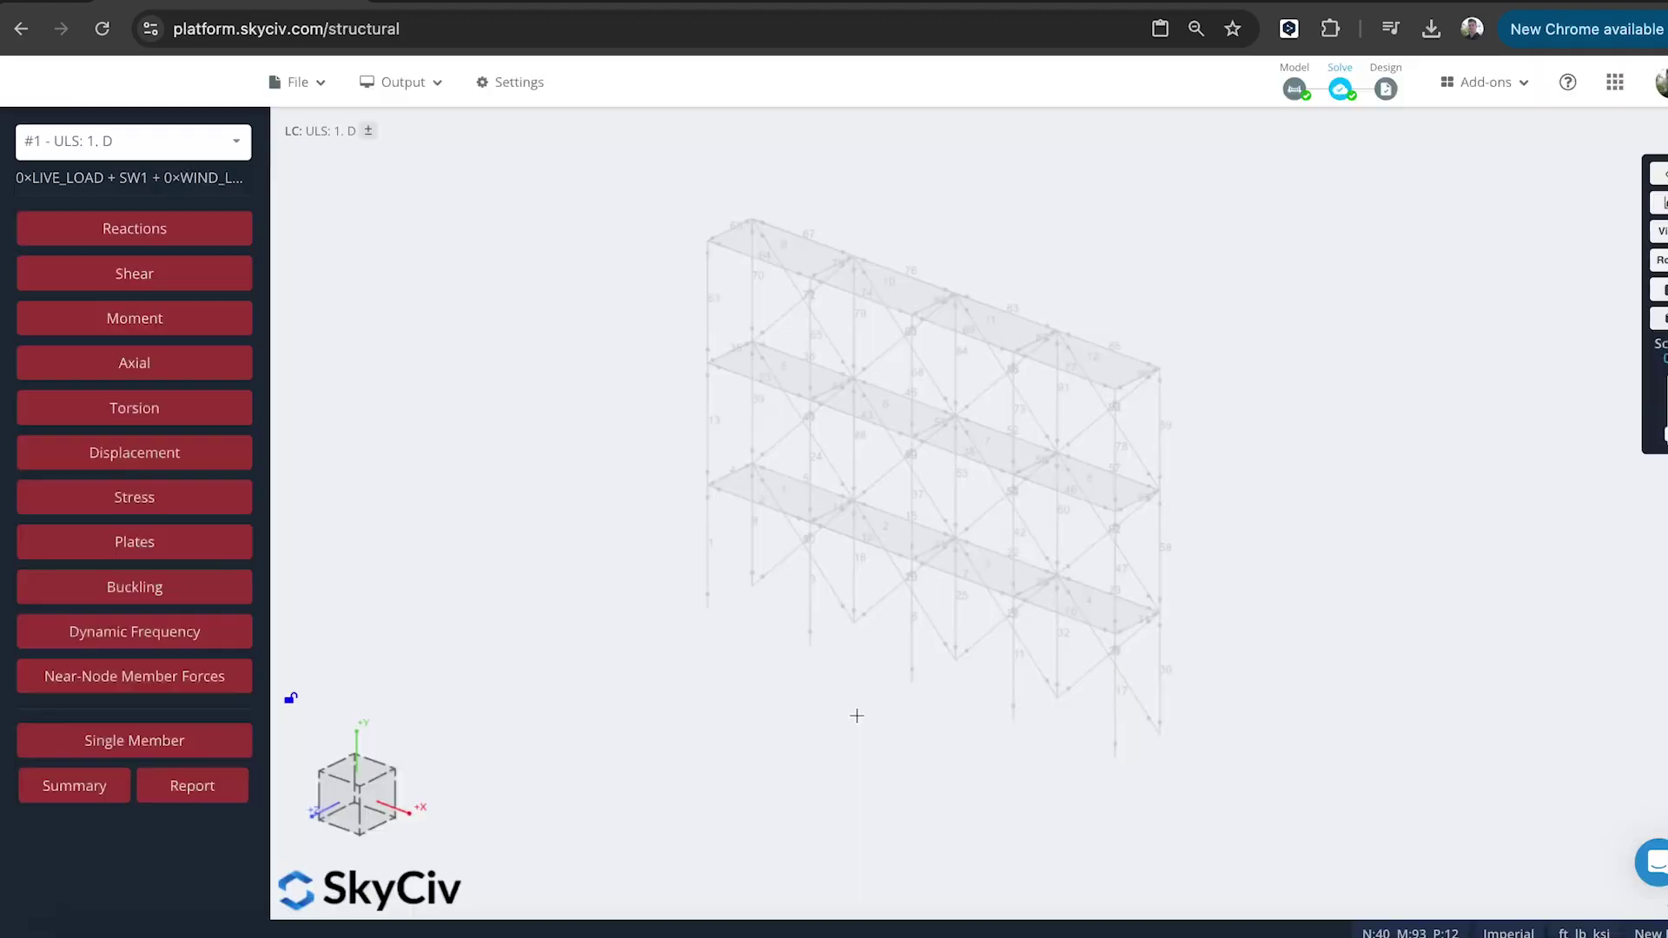
{"action": "left_click", "coordinate": [43, 787]}
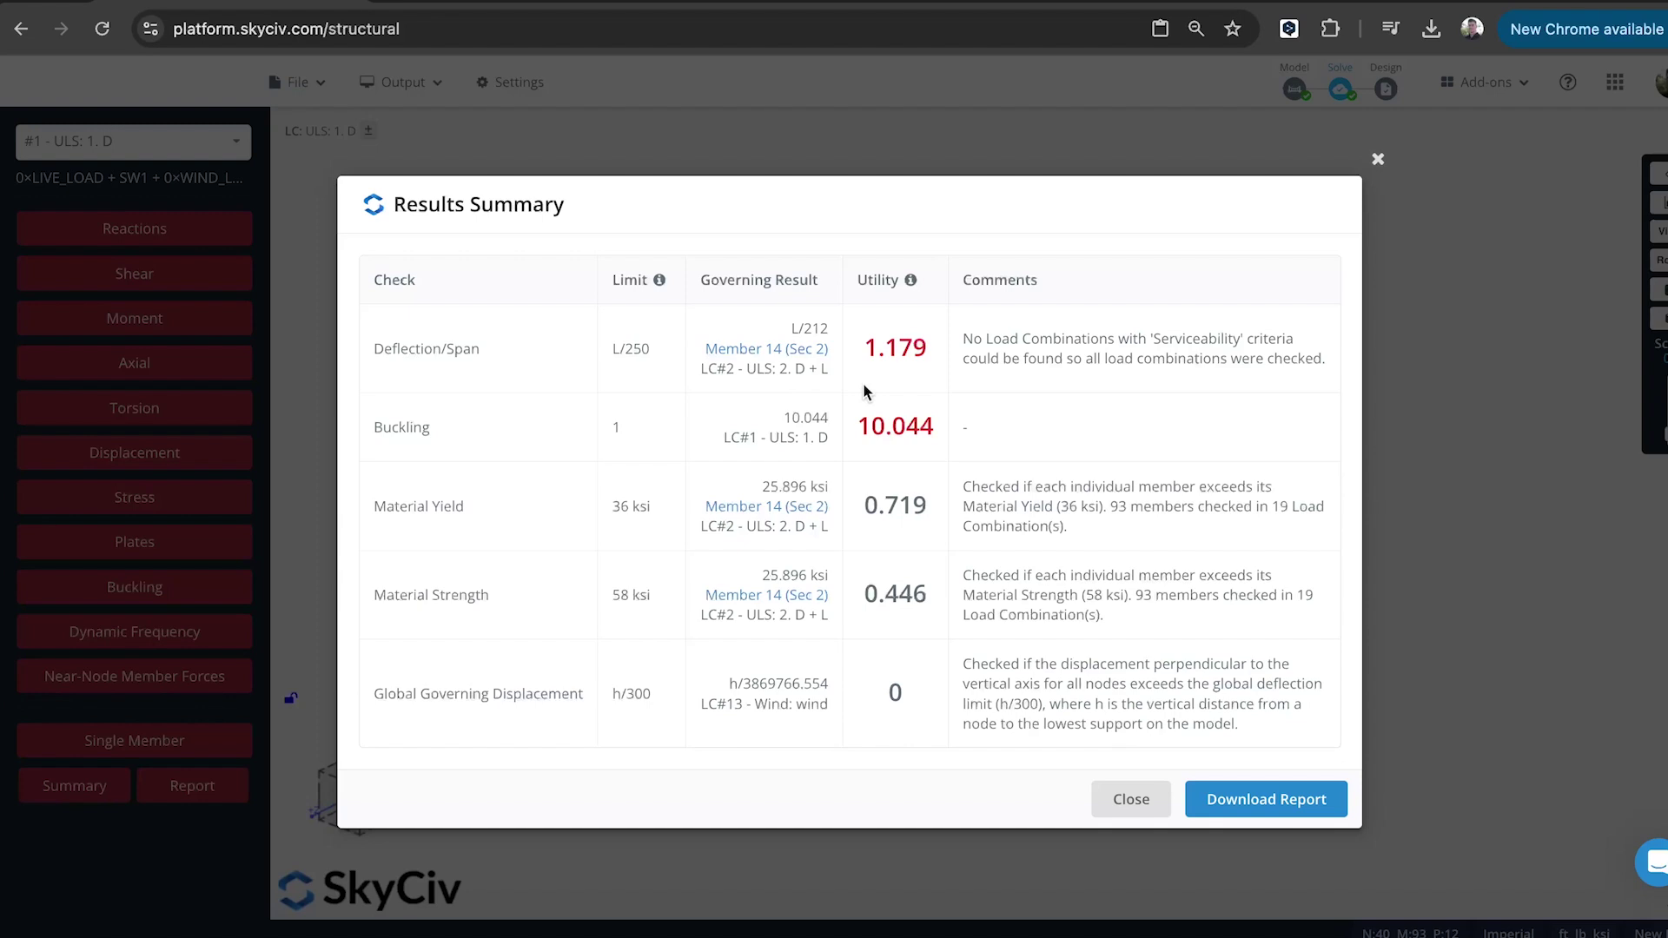
{"action": "left_click", "coordinate": [1112, 796]}
{"action": "left_click_drag", "start_coordinate": [1315, 309], "coordinate": [1340, 307]}
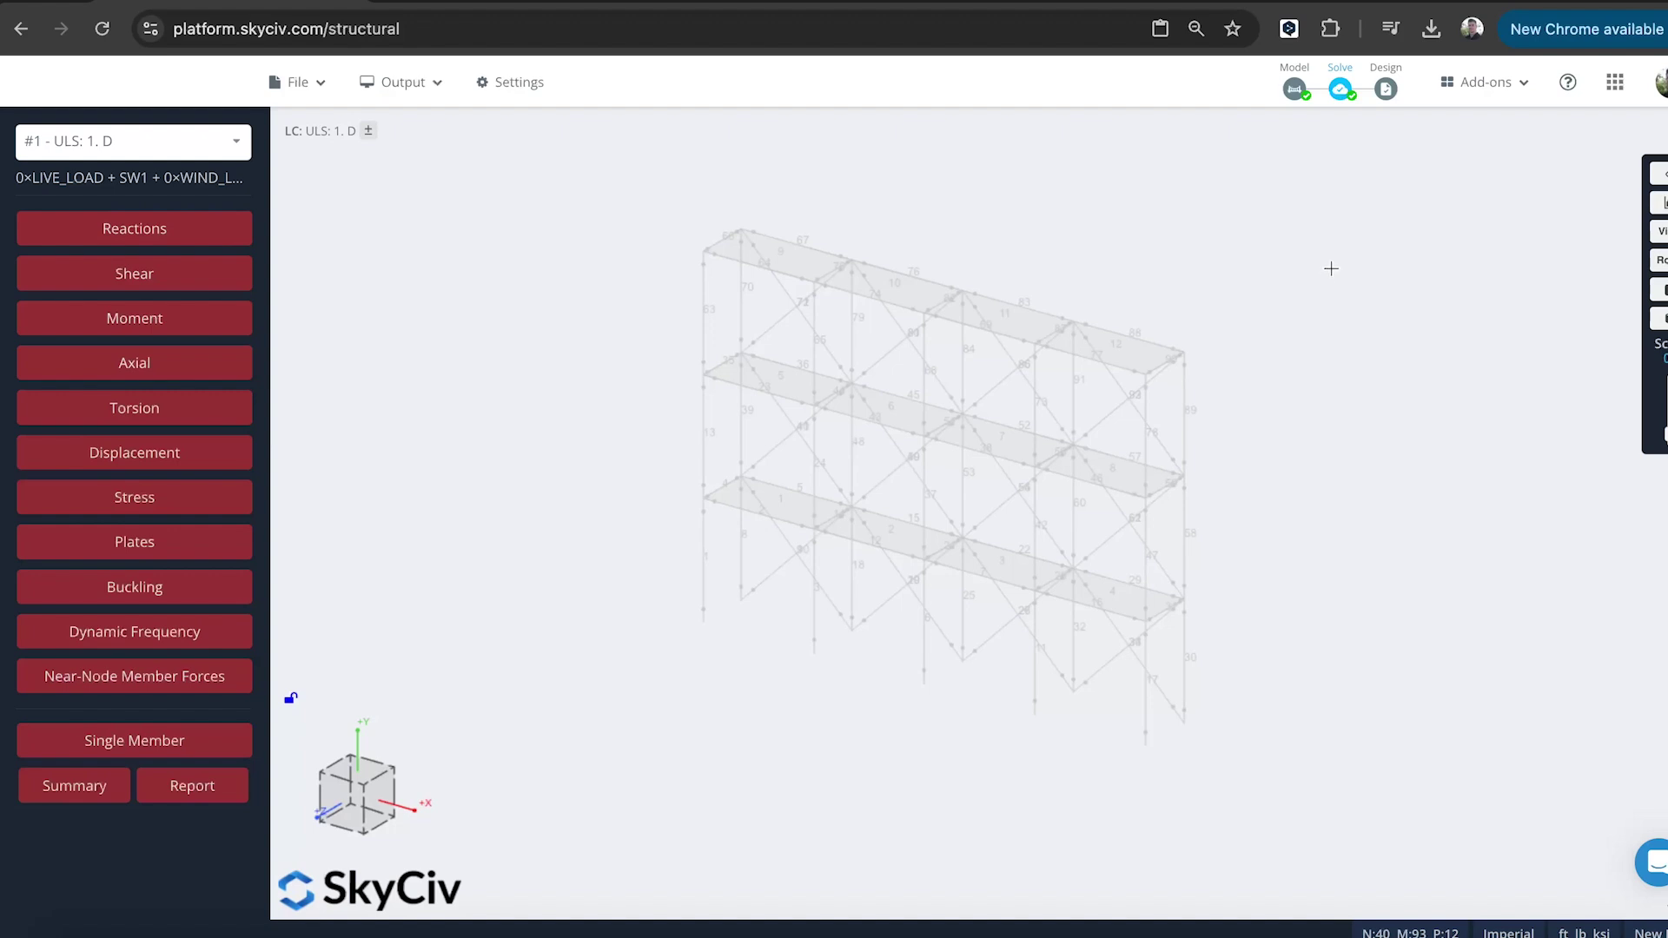
{"action": "left_click", "coordinate": [1385, 91]}
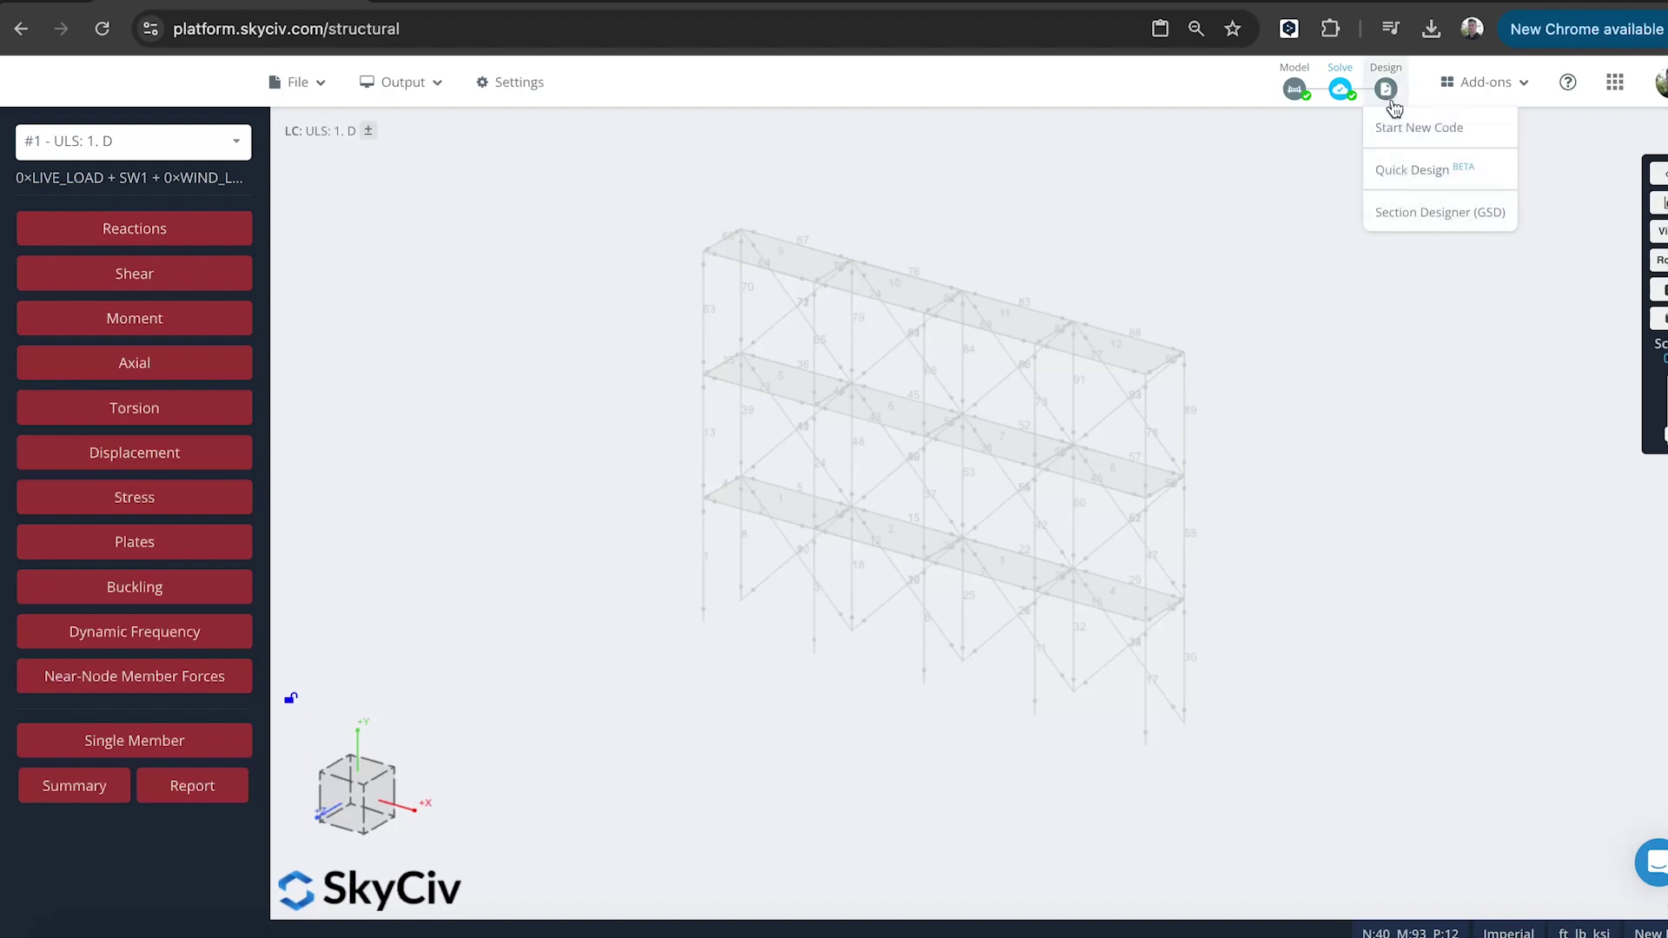
- Search the quick design library for scaffolding and run AISC 360-16 Scaffolding Design
{"action": "left_click", "coordinate": [1410, 174]}
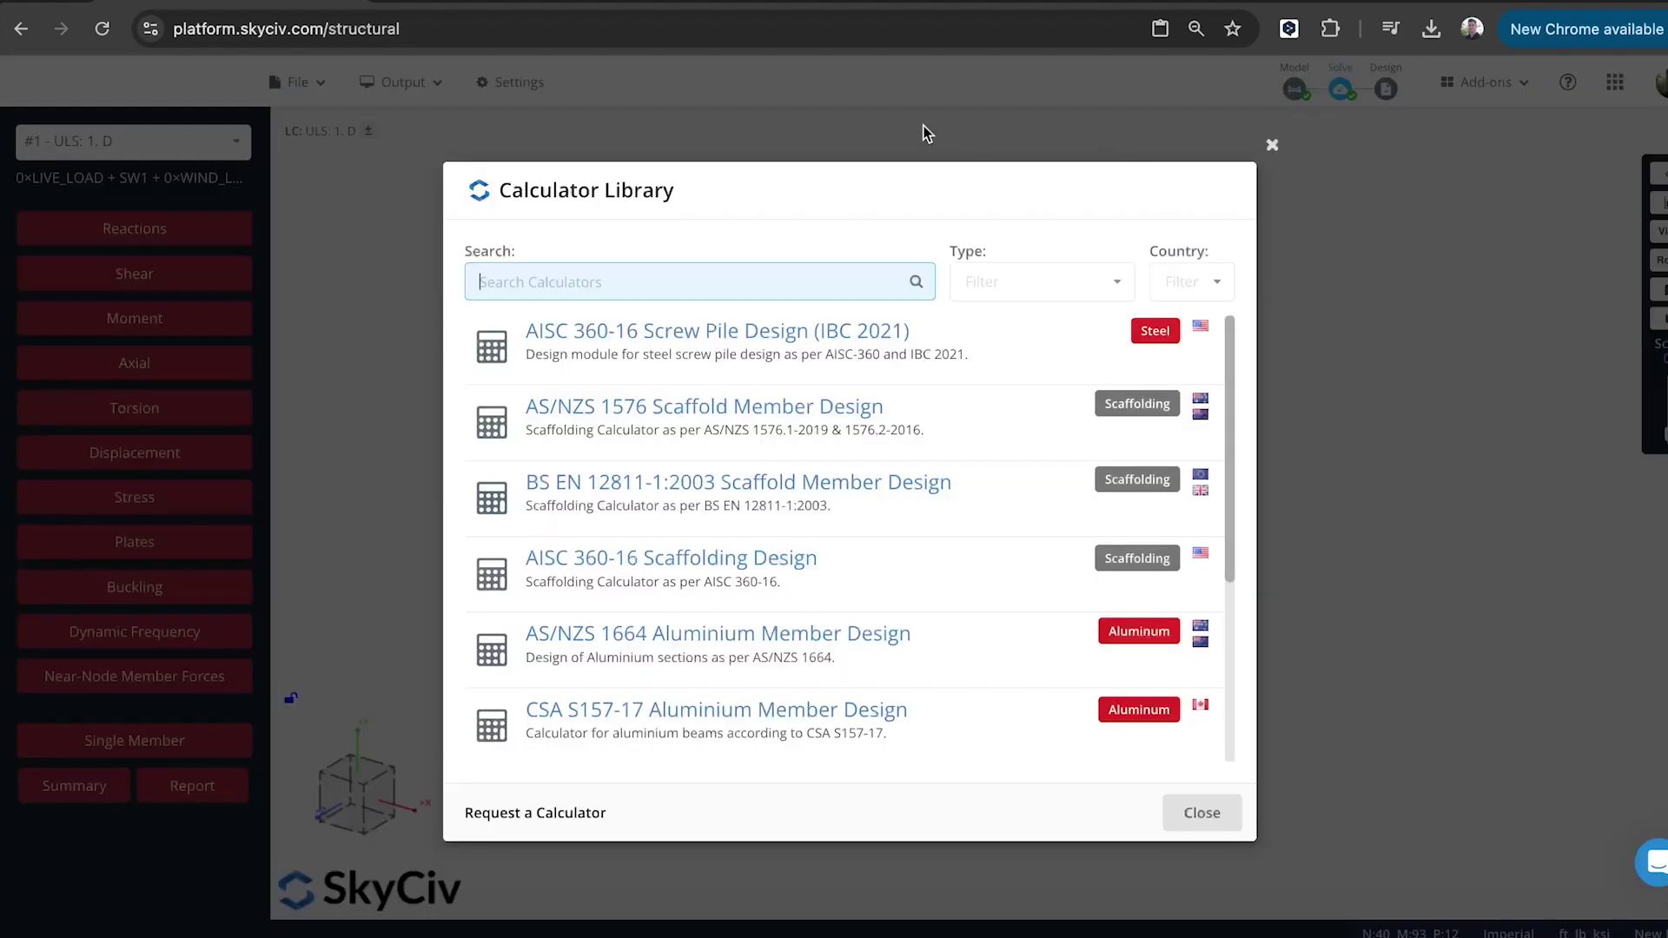
{"action": "type", "text": "scafol"}
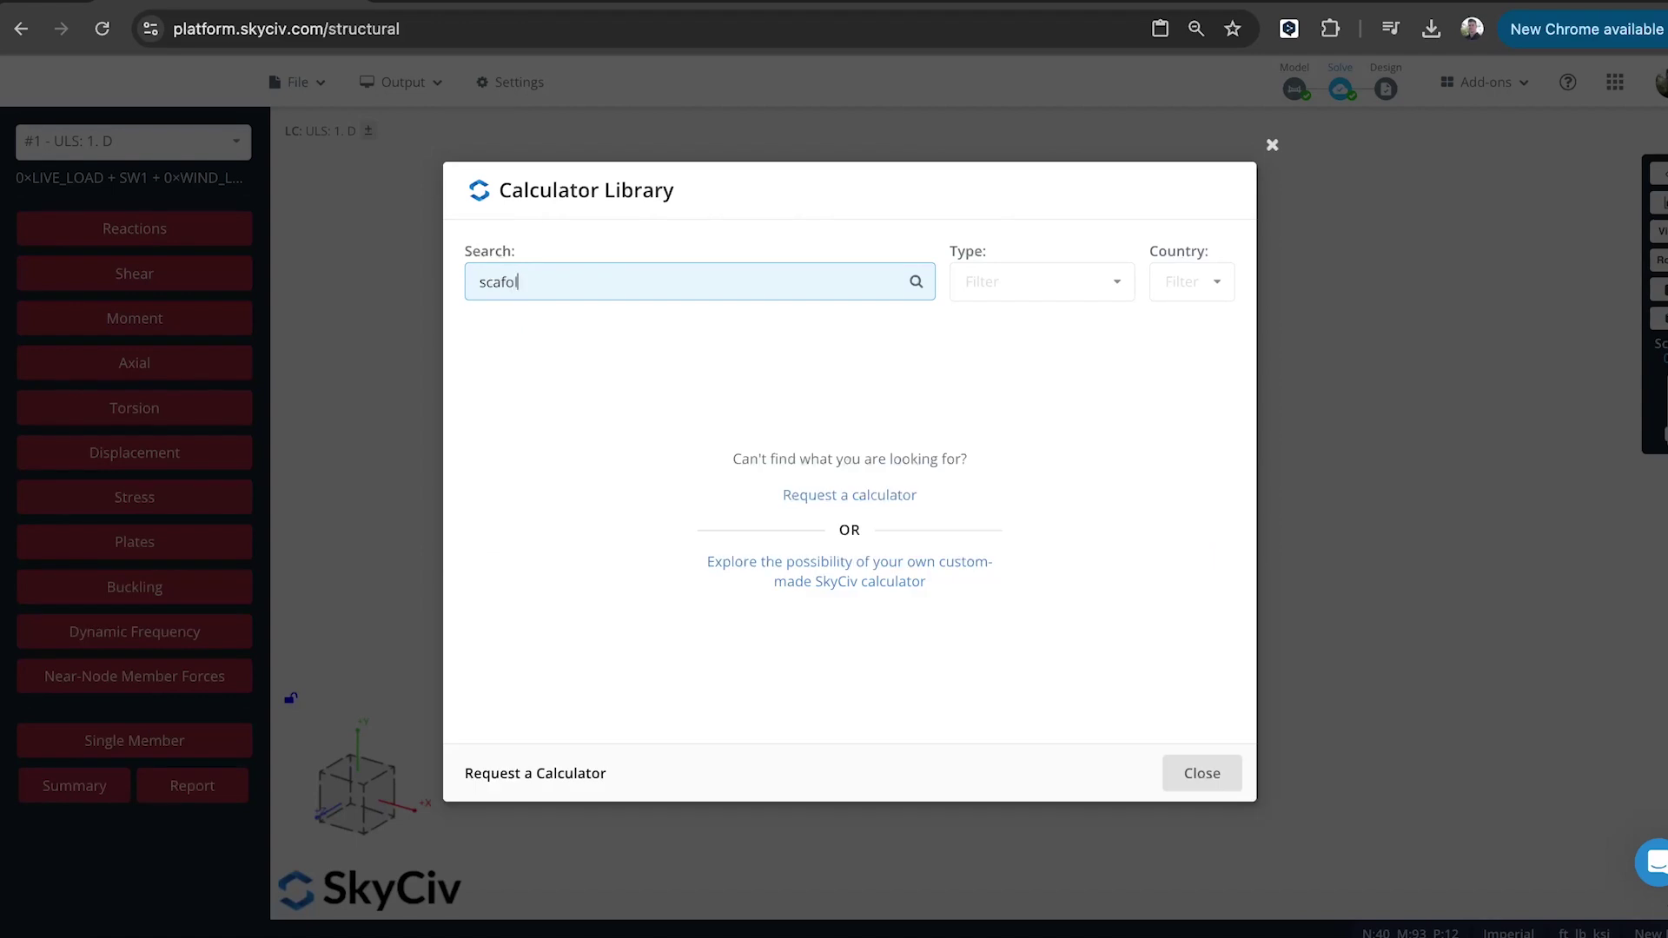
{"action": "type", "text": "f"}
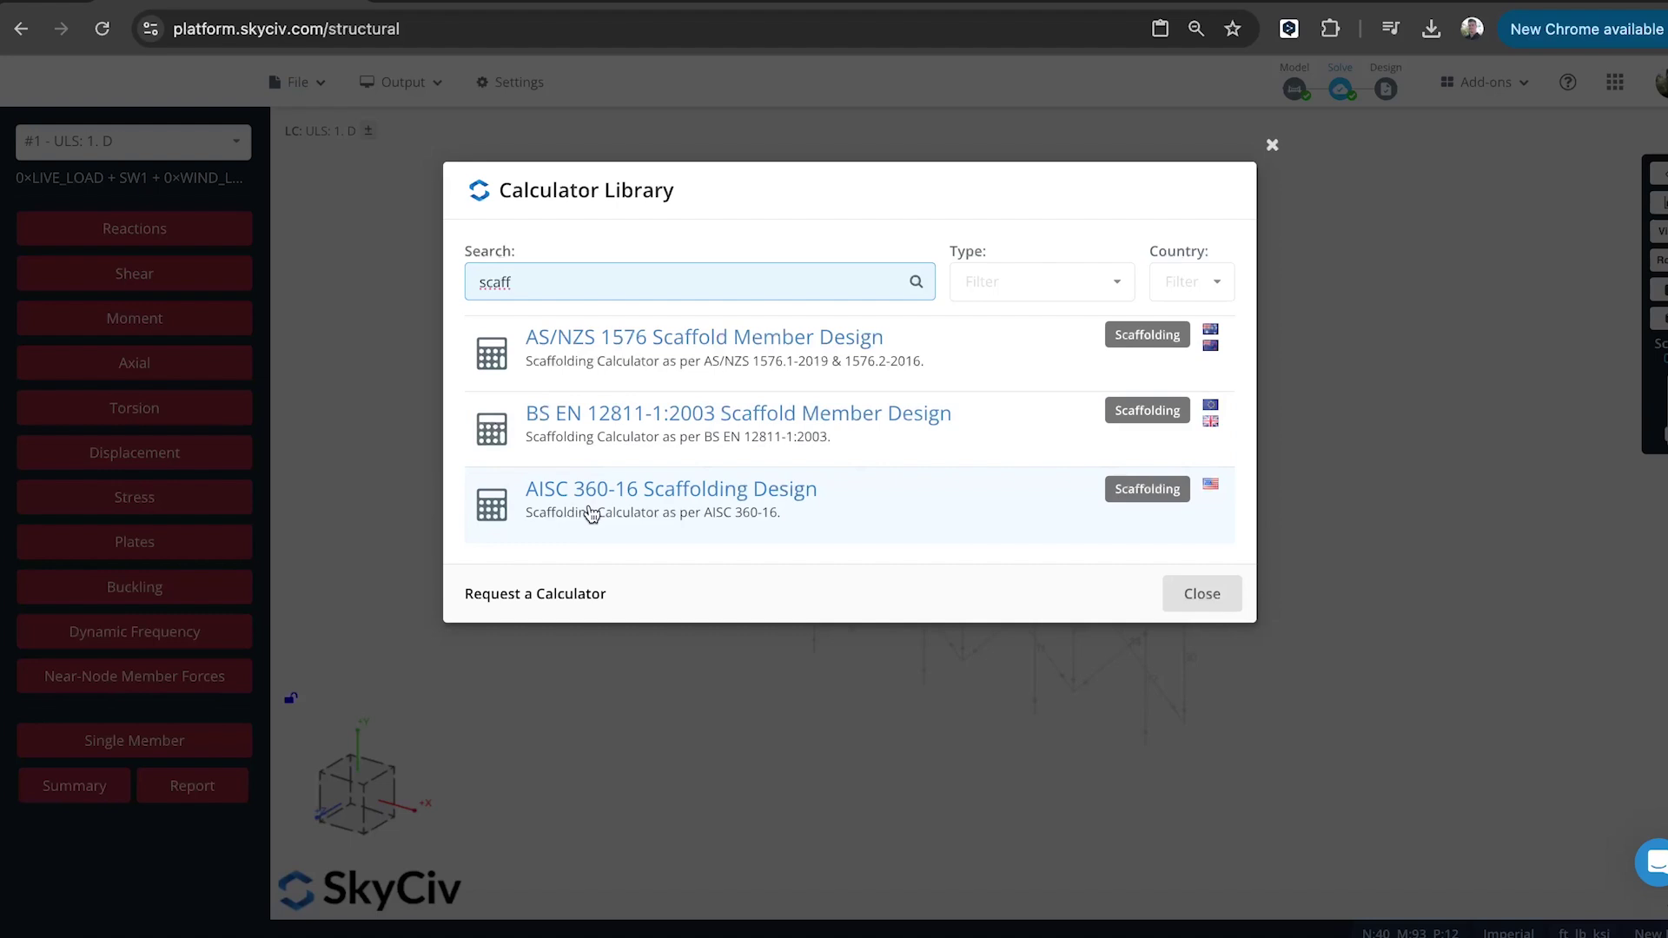
{"action": "left_click", "coordinate": [590, 513]}
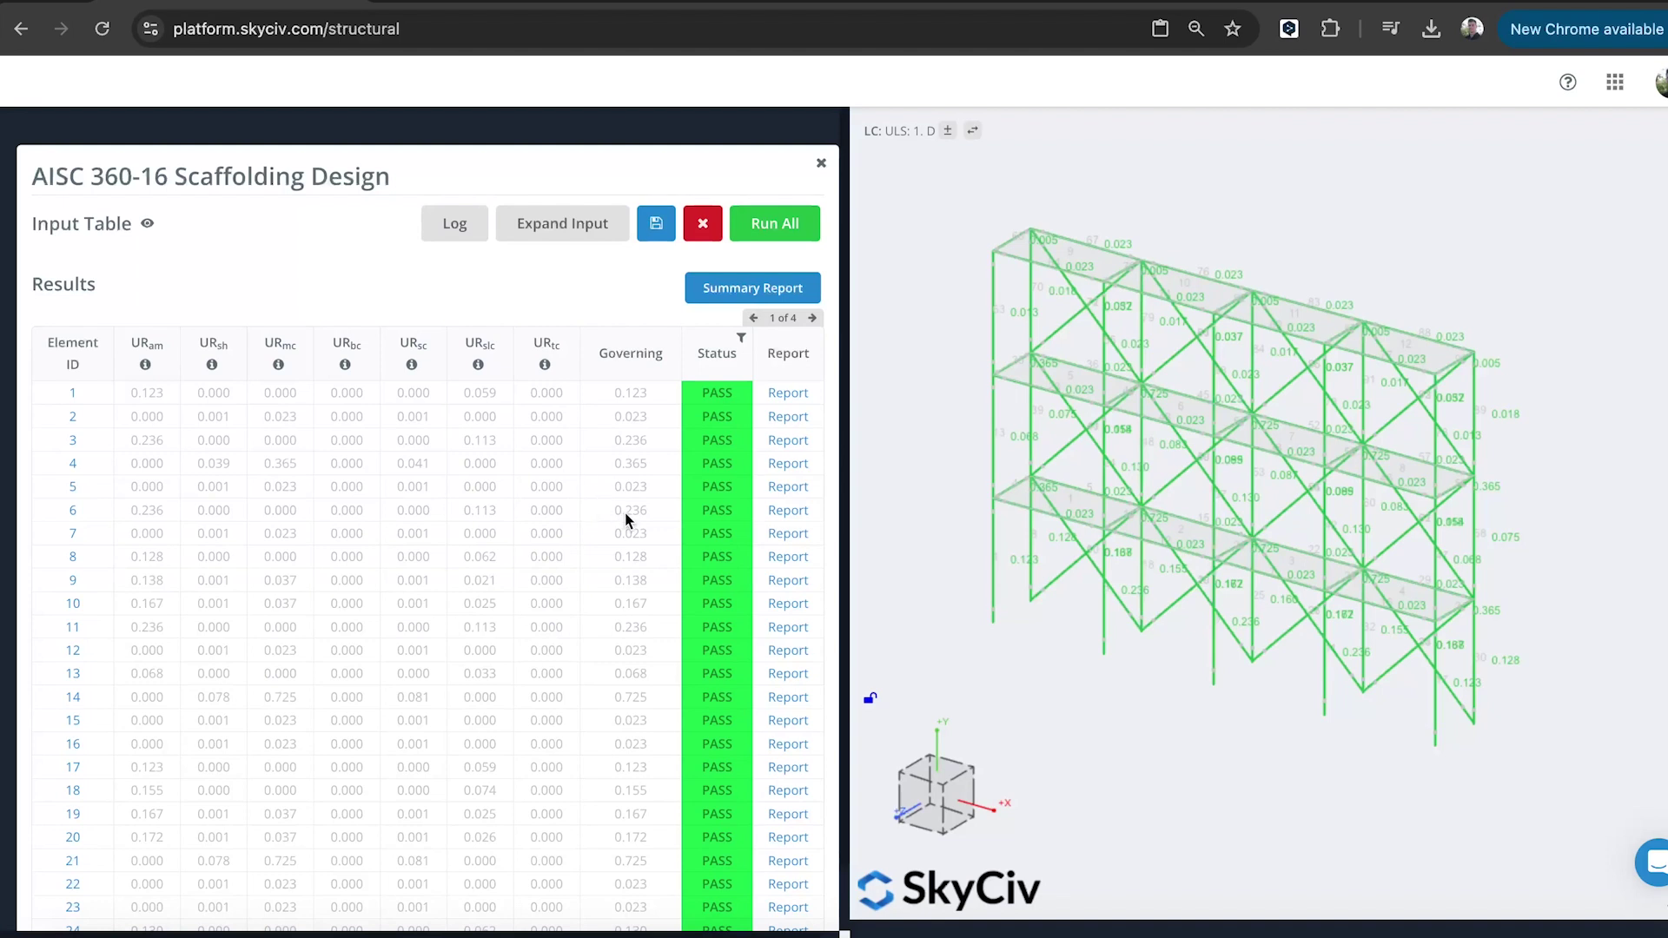
- Find member 14 in the results table, highlight it in the 3D model, and open its report
{"action": "scroll", "coordinate": [648, 587], "scroll_direction": "down", "scroll_amount": 1}
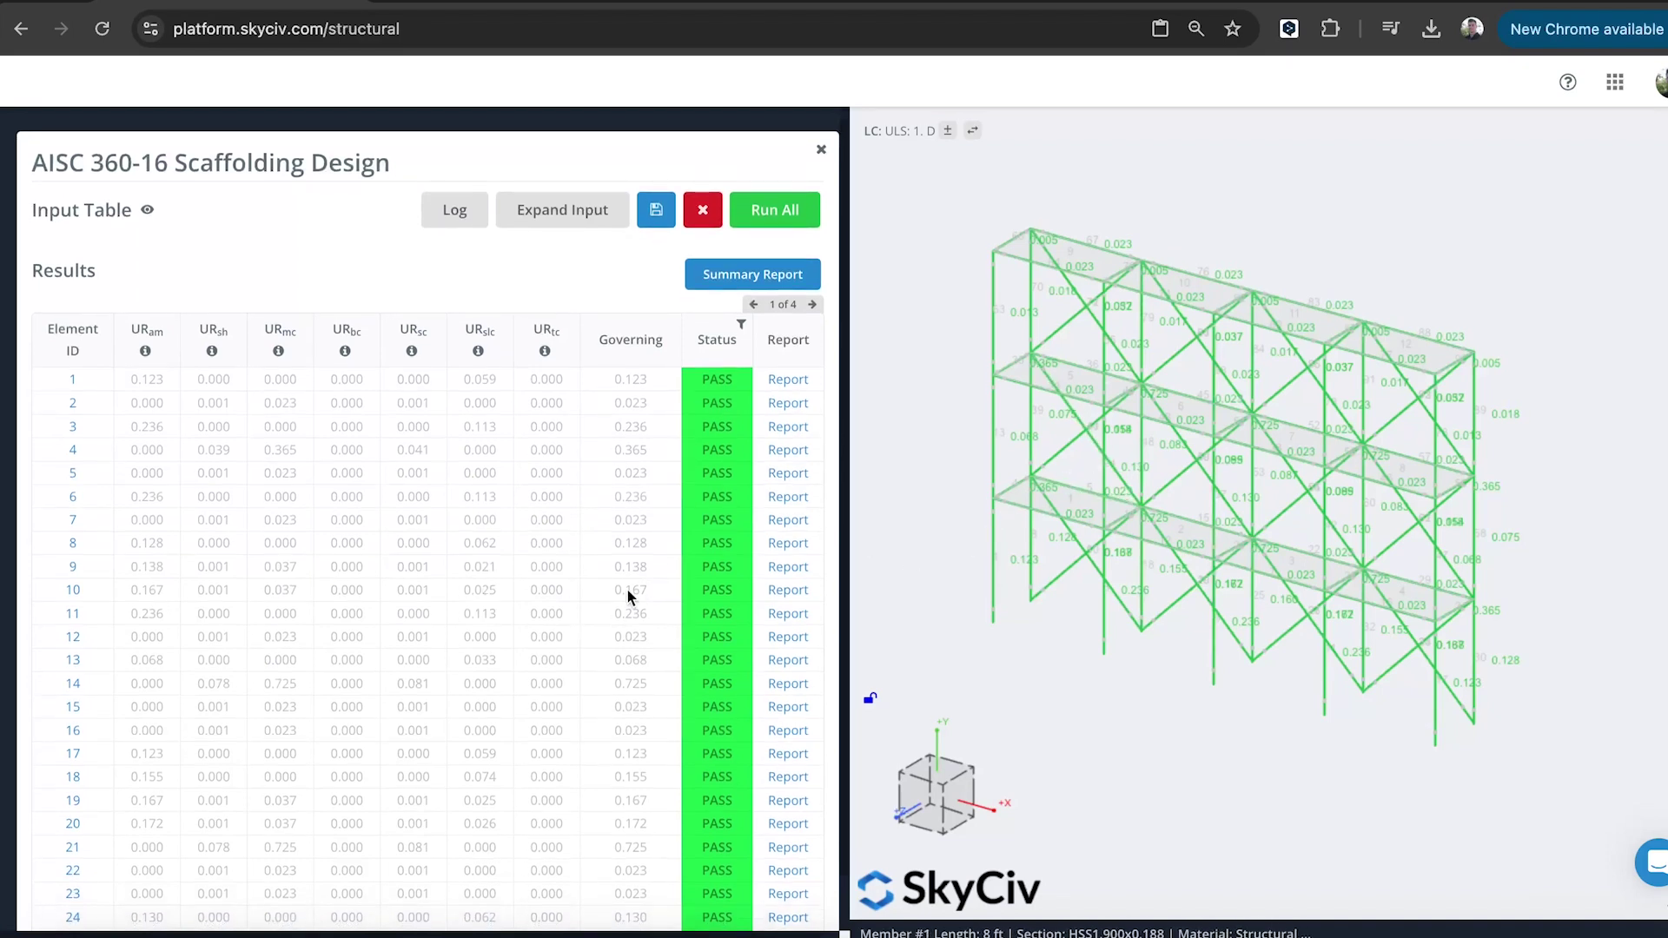
{"action": "scroll", "coordinate": [627, 577], "scroll_direction": "down", "scroll_amount": 3}
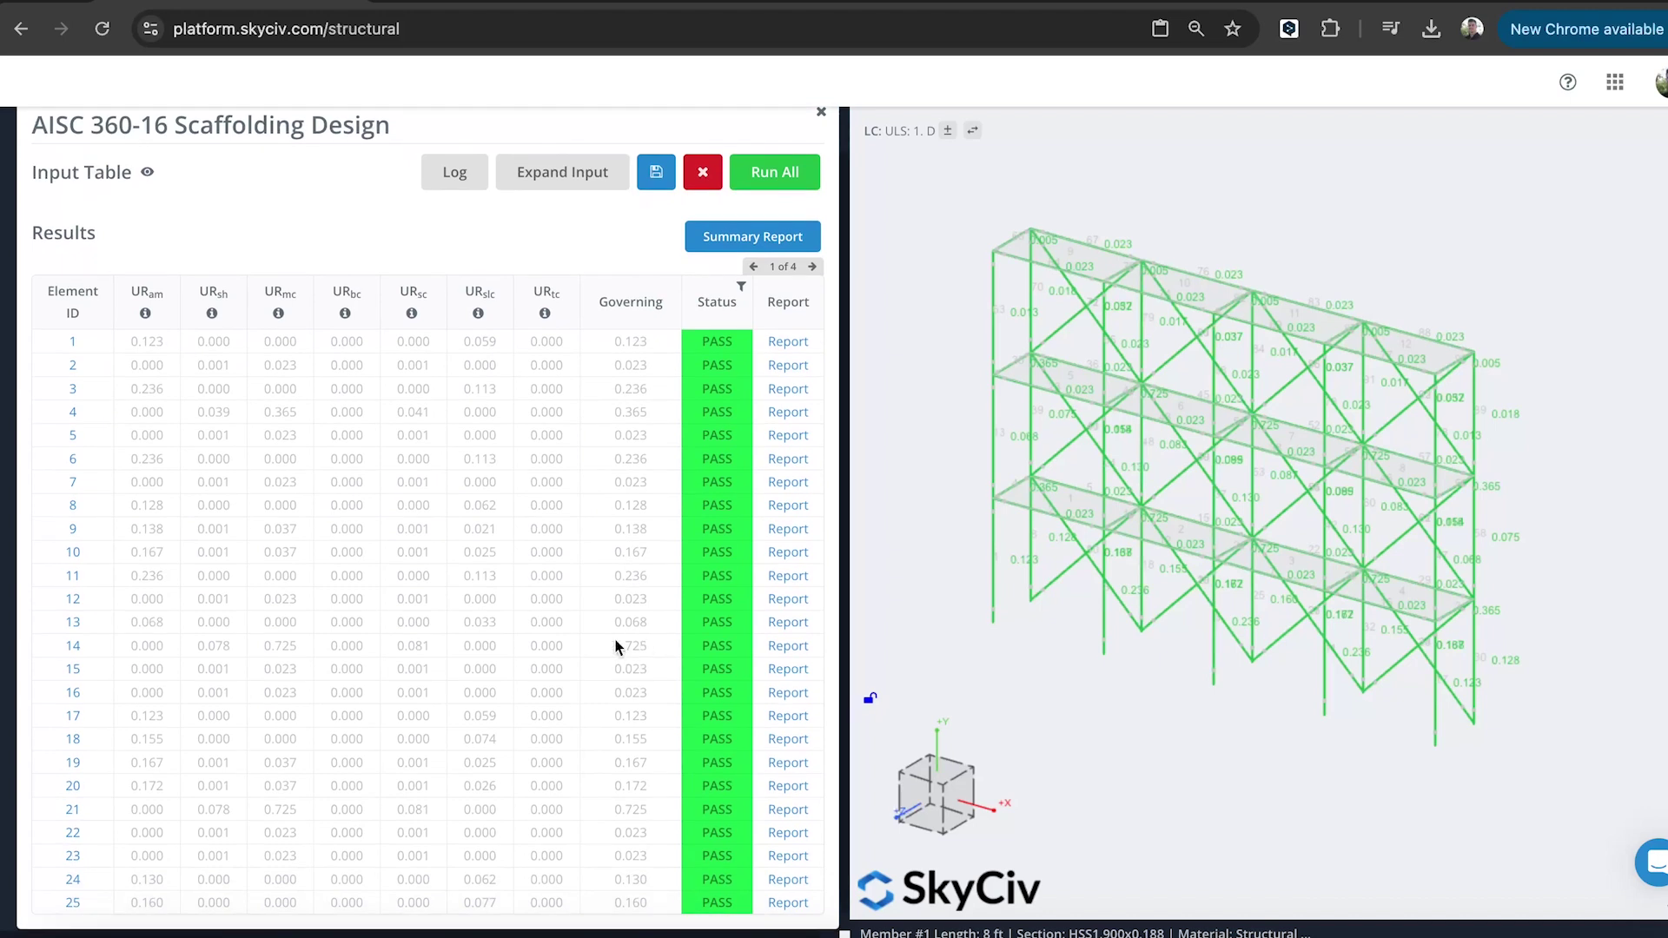
{"action": "scroll", "coordinate": [620, 644], "scroll_direction": "down", "scroll_amount": 1}
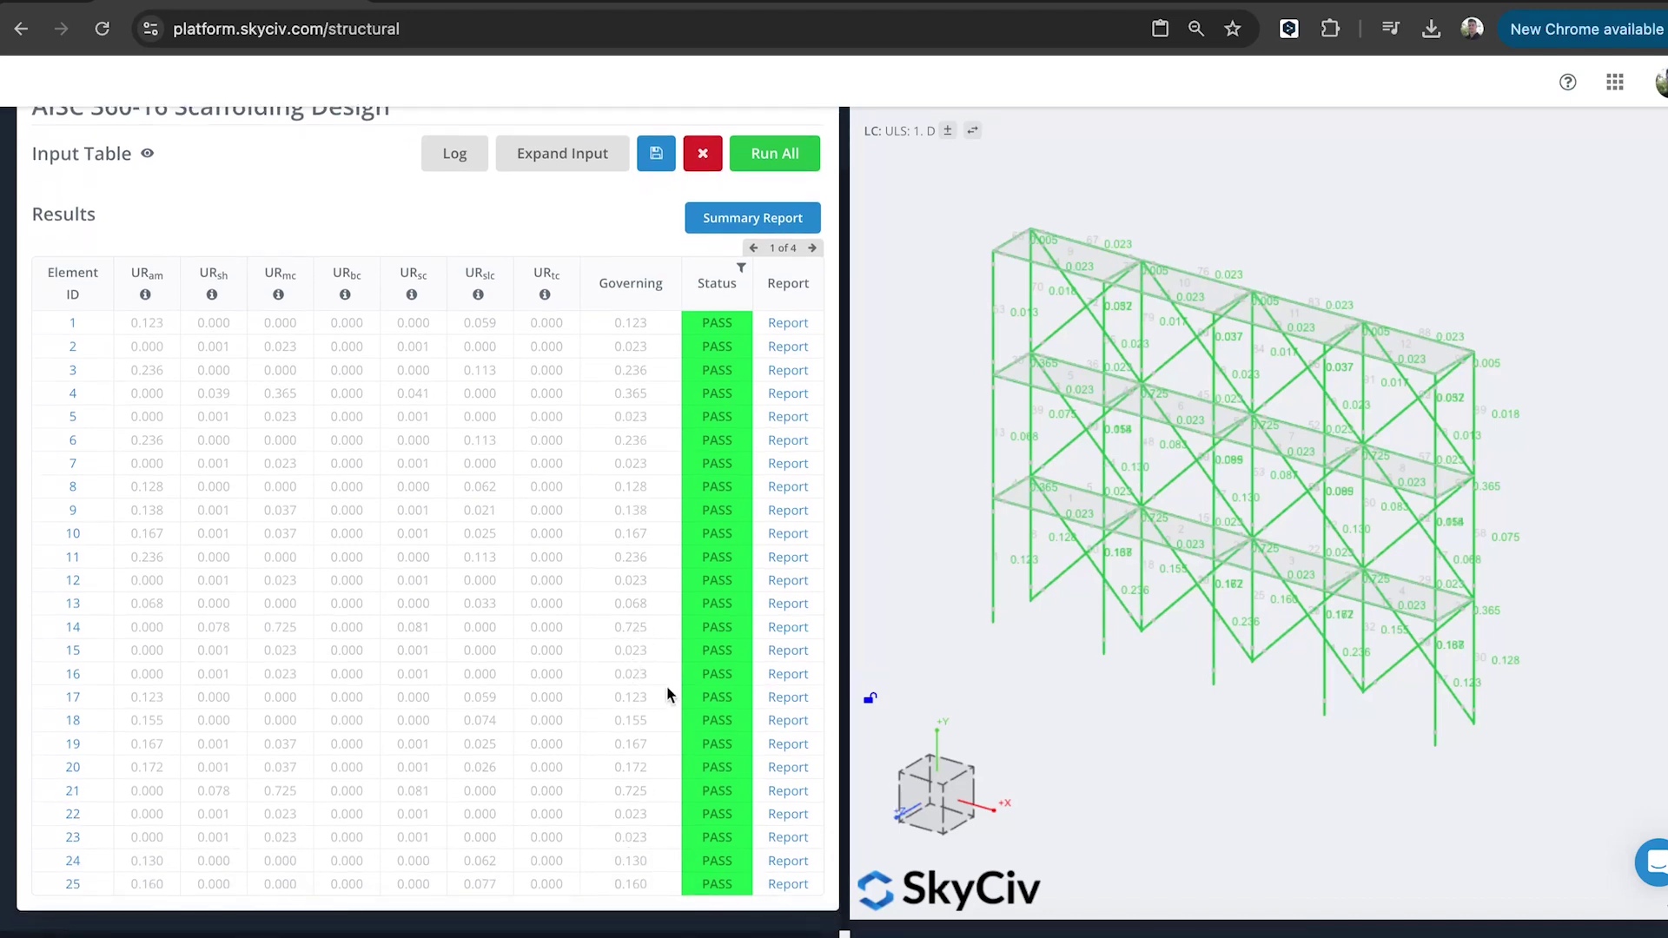
{"action": "left_click", "coordinate": [71, 627]}
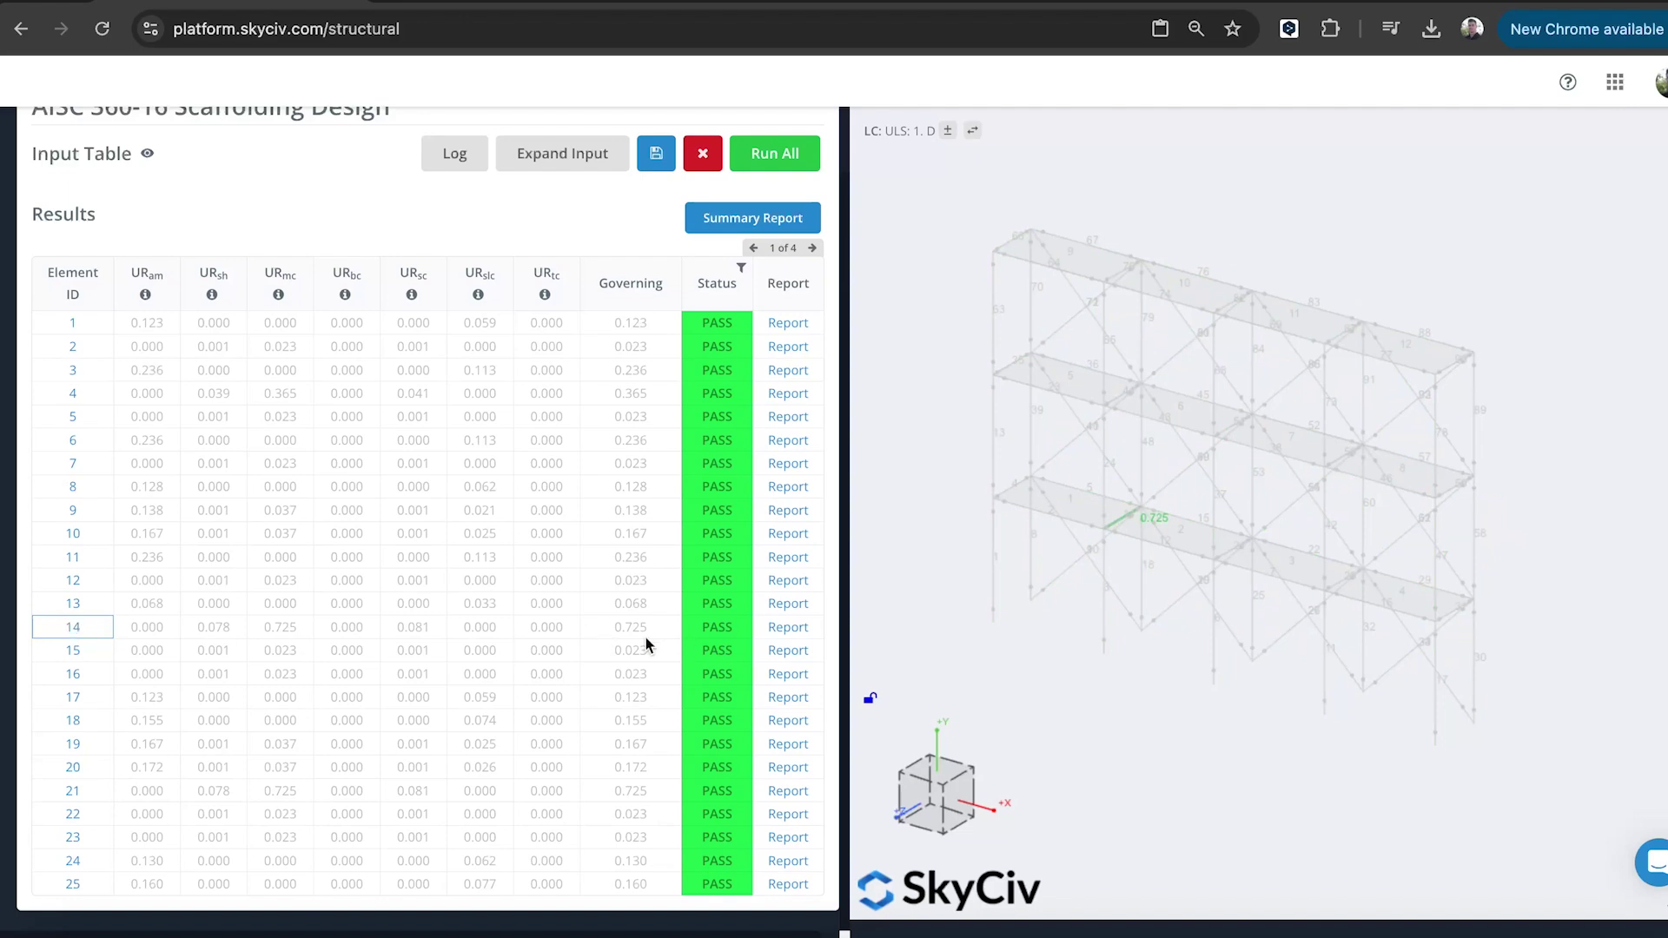
{"action": "left_click", "coordinate": [776, 627]}
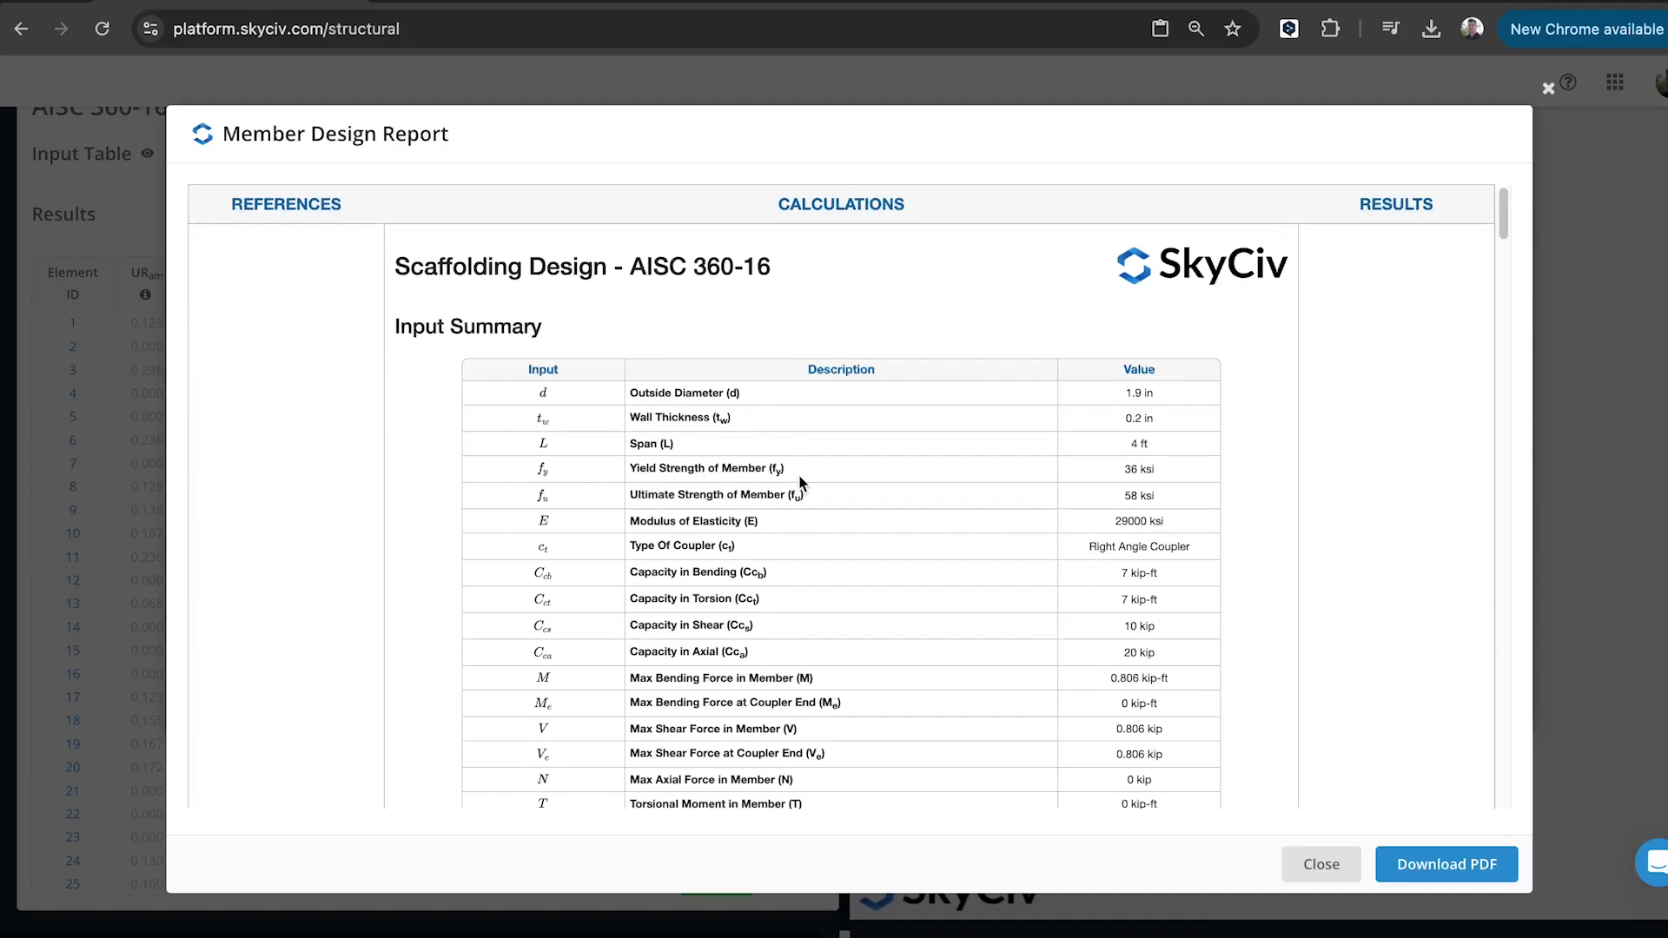
- Read member 14's design report through to its Results Summary: moment ratio 0.72, shear 0.08
{"action": "scroll", "coordinate": [801, 477], "scroll_direction": "down", "scroll_amount": 1}
{"action": "scroll", "coordinate": [801, 477], "scroll_direction": "down", "scroll_amount": 10}
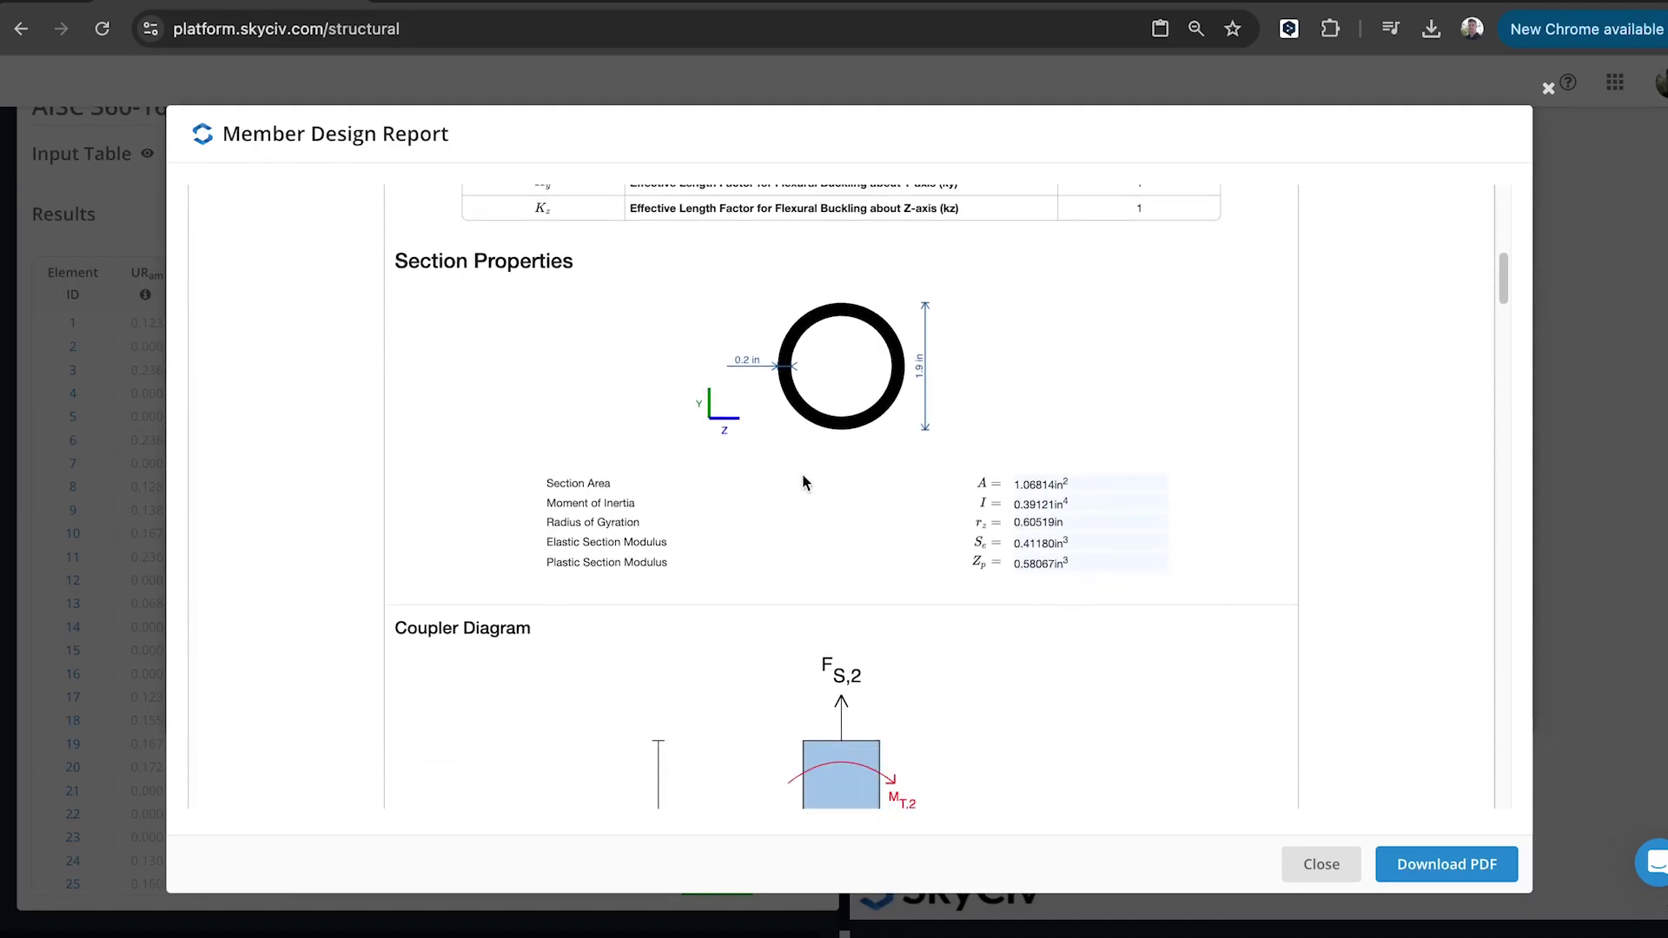
{"action": "scroll", "coordinate": [801, 482], "scroll_direction": "down", "scroll_amount": 15}
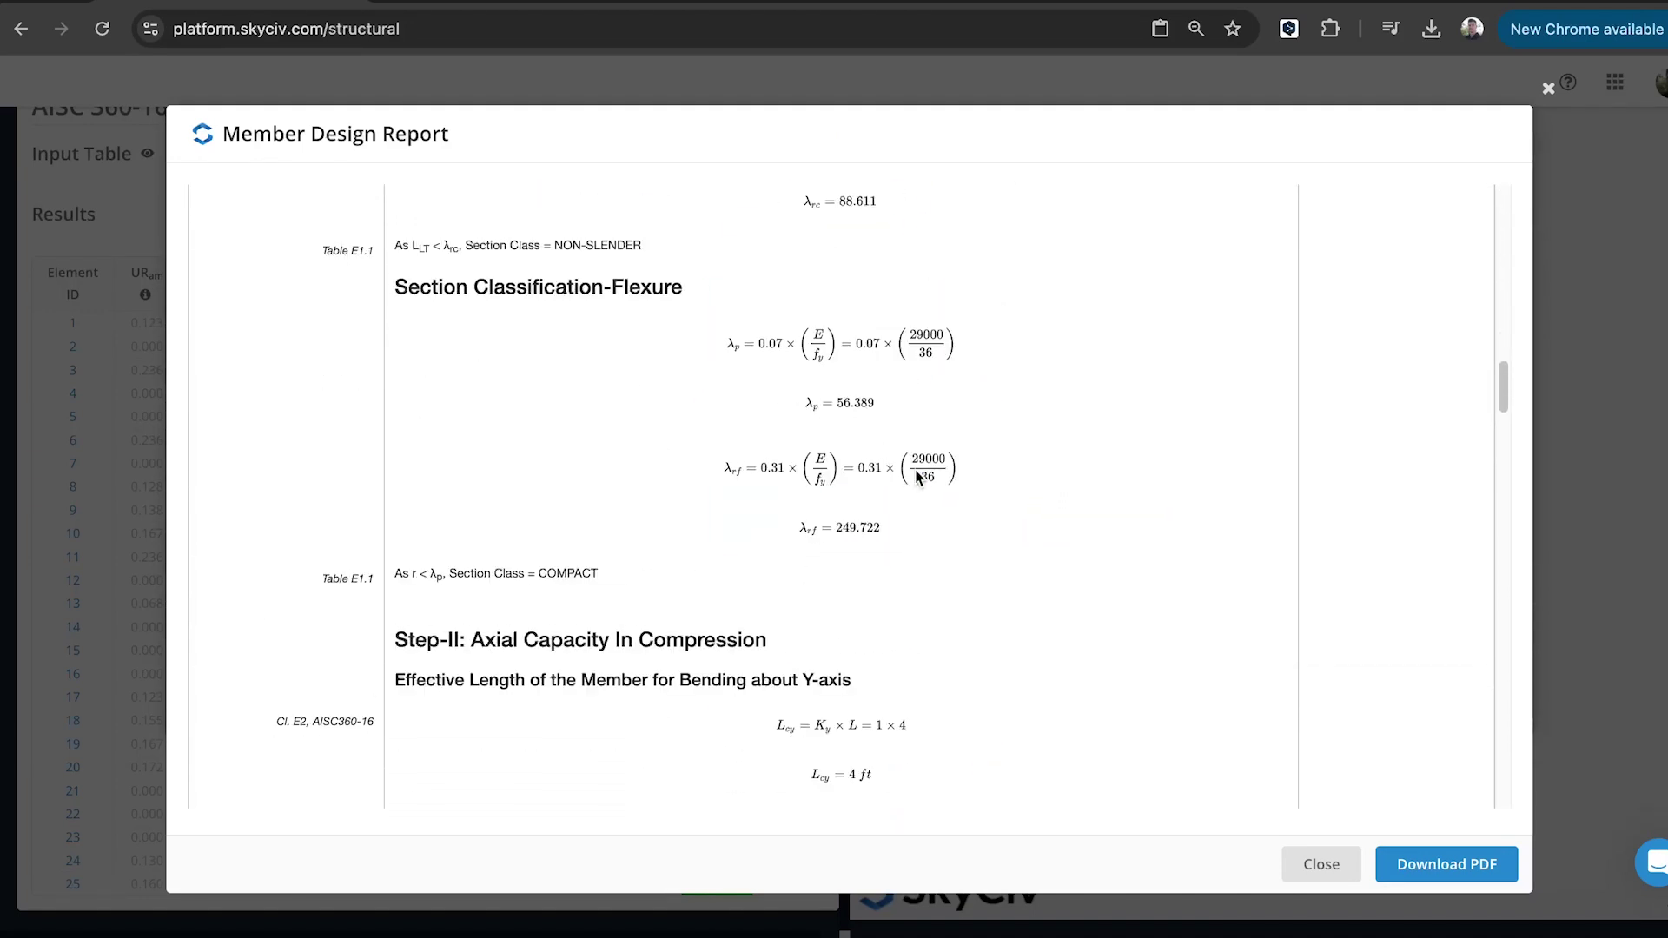
{"action": "scroll", "coordinate": [916, 478], "scroll_direction": "down", "scroll_amount": 10}
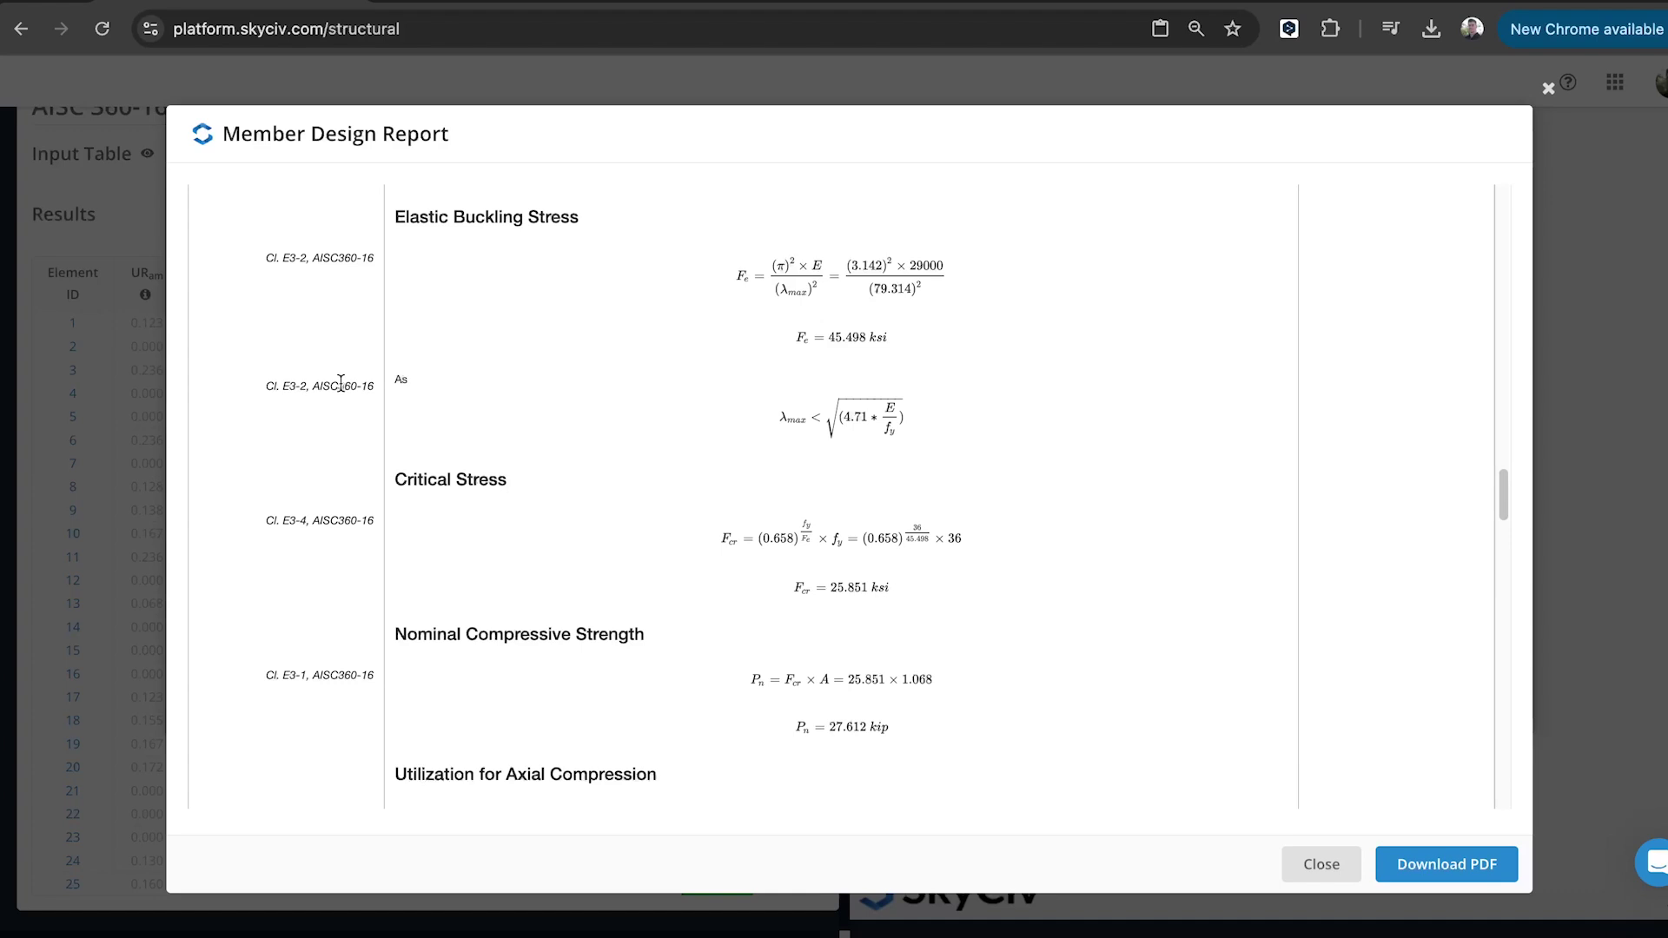
{"action": "scroll", "coordinate": [324, 420], "scroll_direction": "down", "scroll_amount": 3}
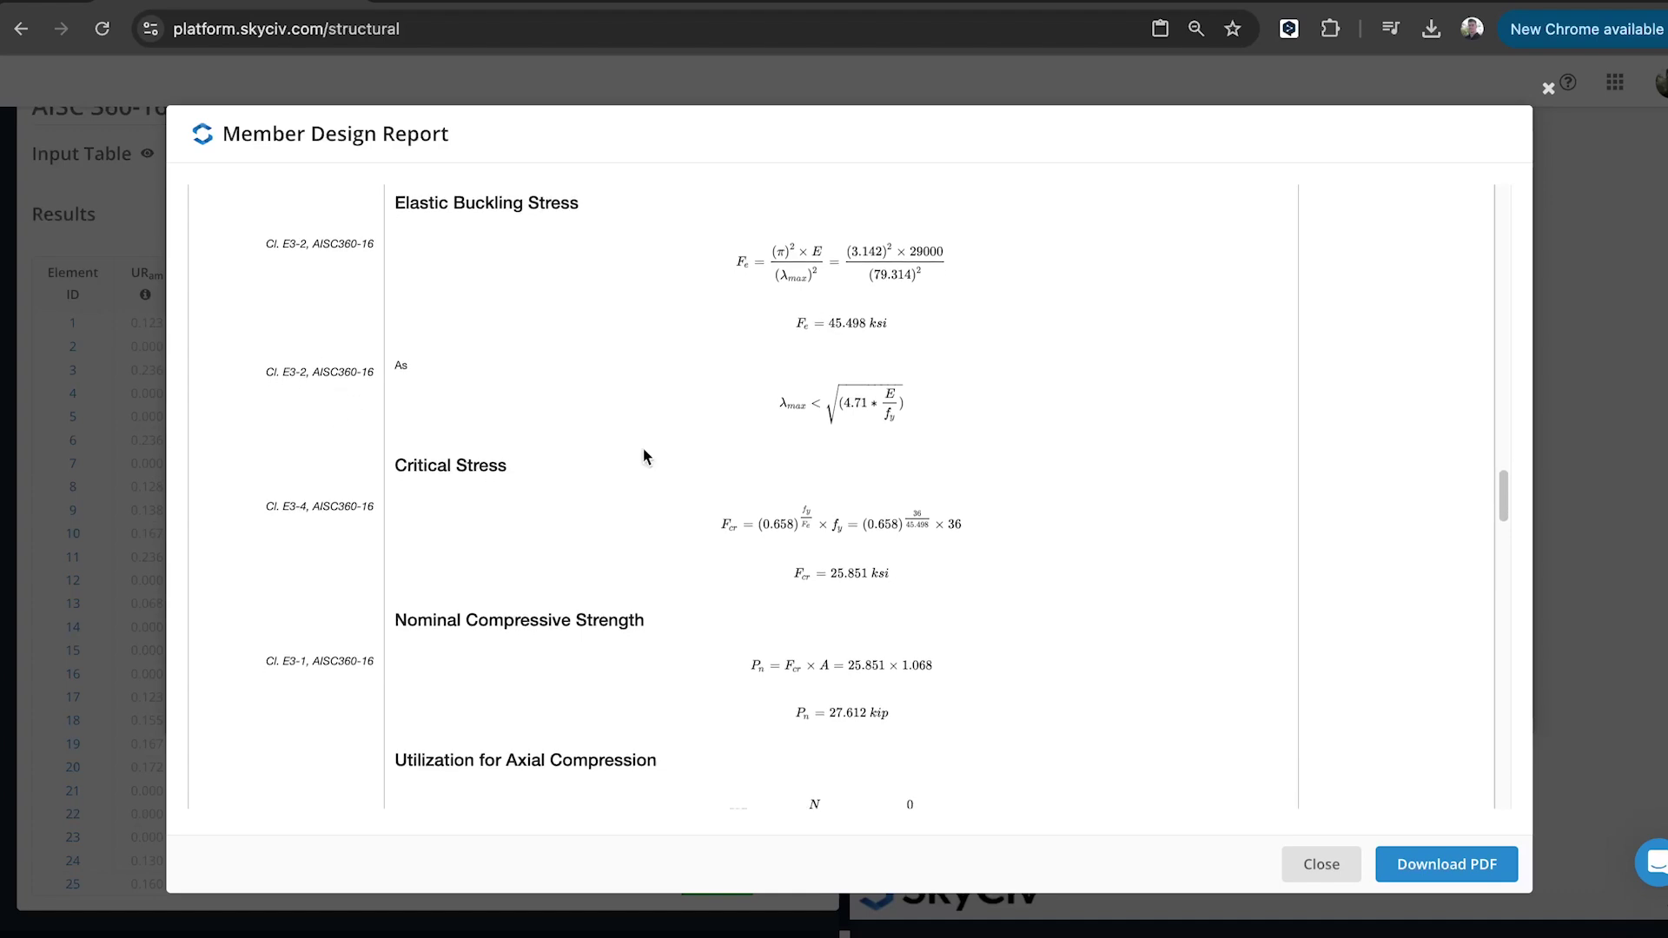
{"action": "scroll", "coordinate": [1051, 464], "scroll_direction": "down", "scroll_amount": 3}
{"action": "scroll", "coordinate": [1212, 484], "scroll_direction": "down", "scroll_amount": 6}
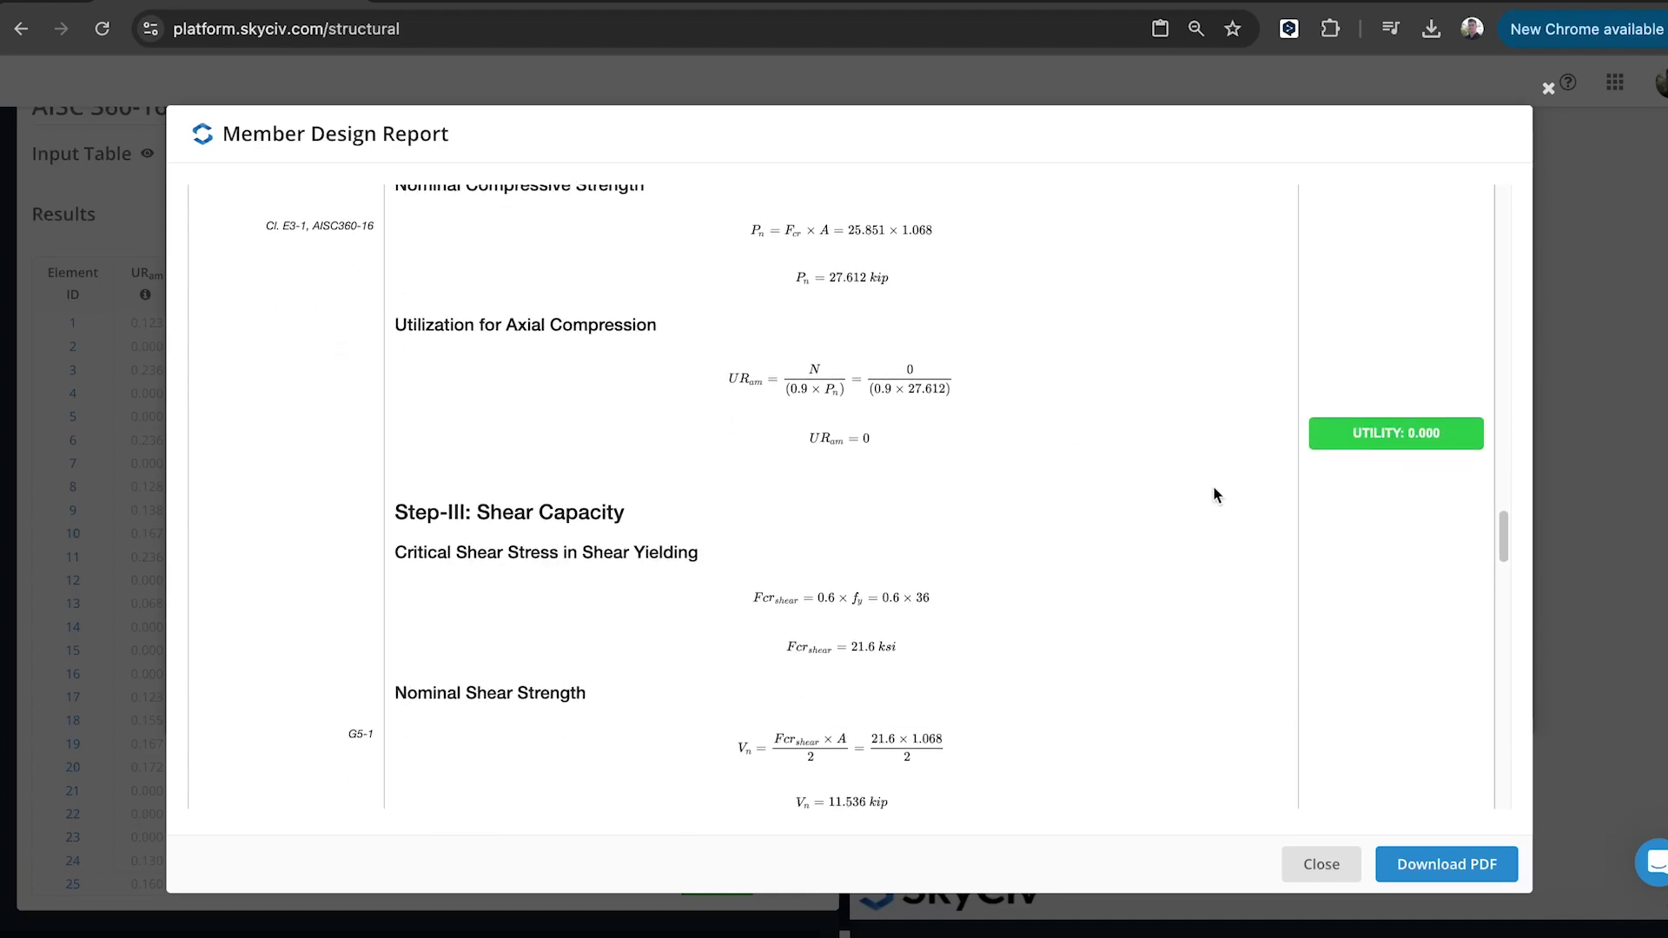
{"action": "scroll", "coordinate": [1212, 489], "scroll_direction": "down", "scroll_amount": 15}
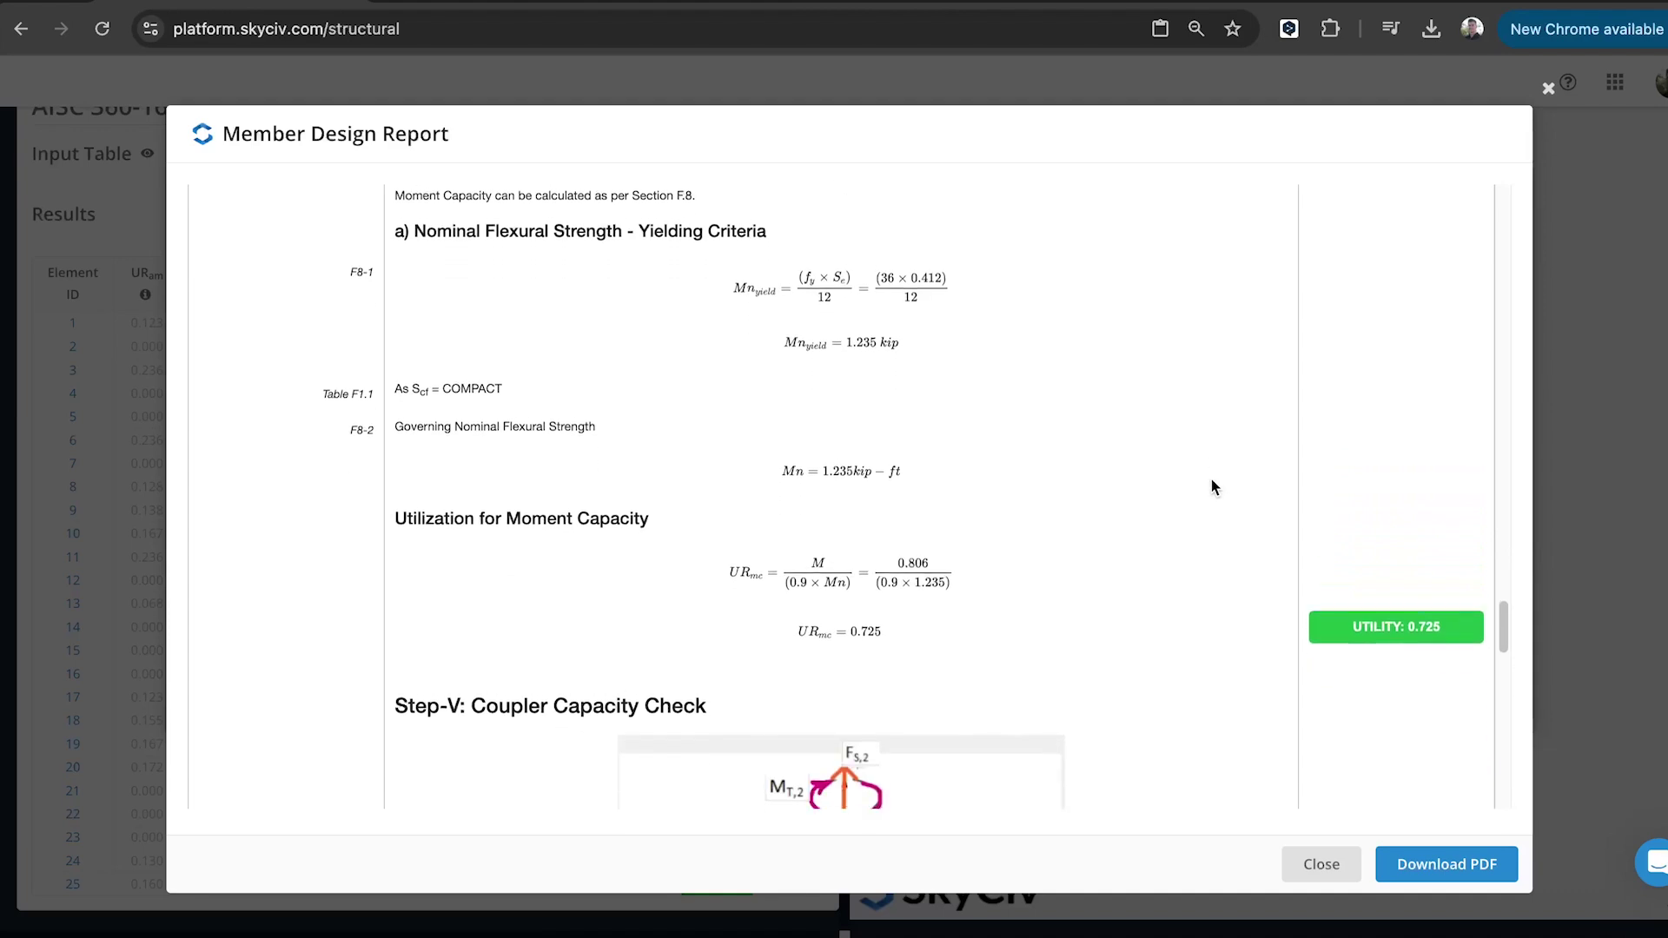
{"action": "scroll", "coordinate": [1213, 489], "scroll_direction": "down", "scroll_amount": 6}
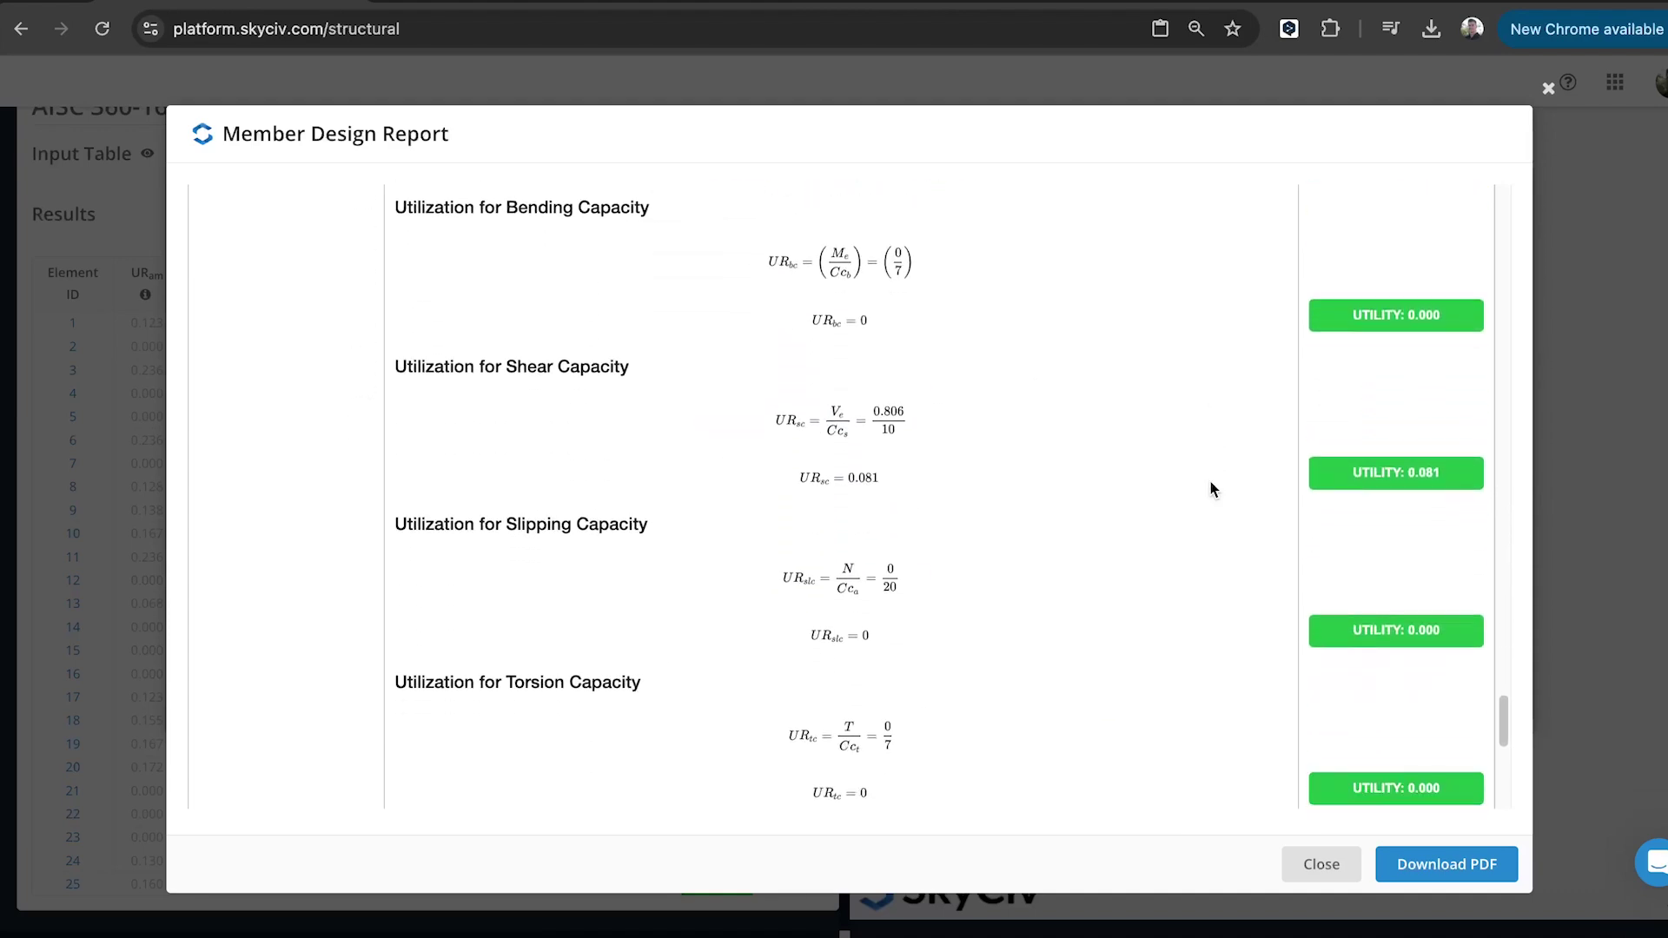
{"action": "scroll", "coordinate": [1213, 489], "scroll_direction": "down", "scroll_amount": 2}
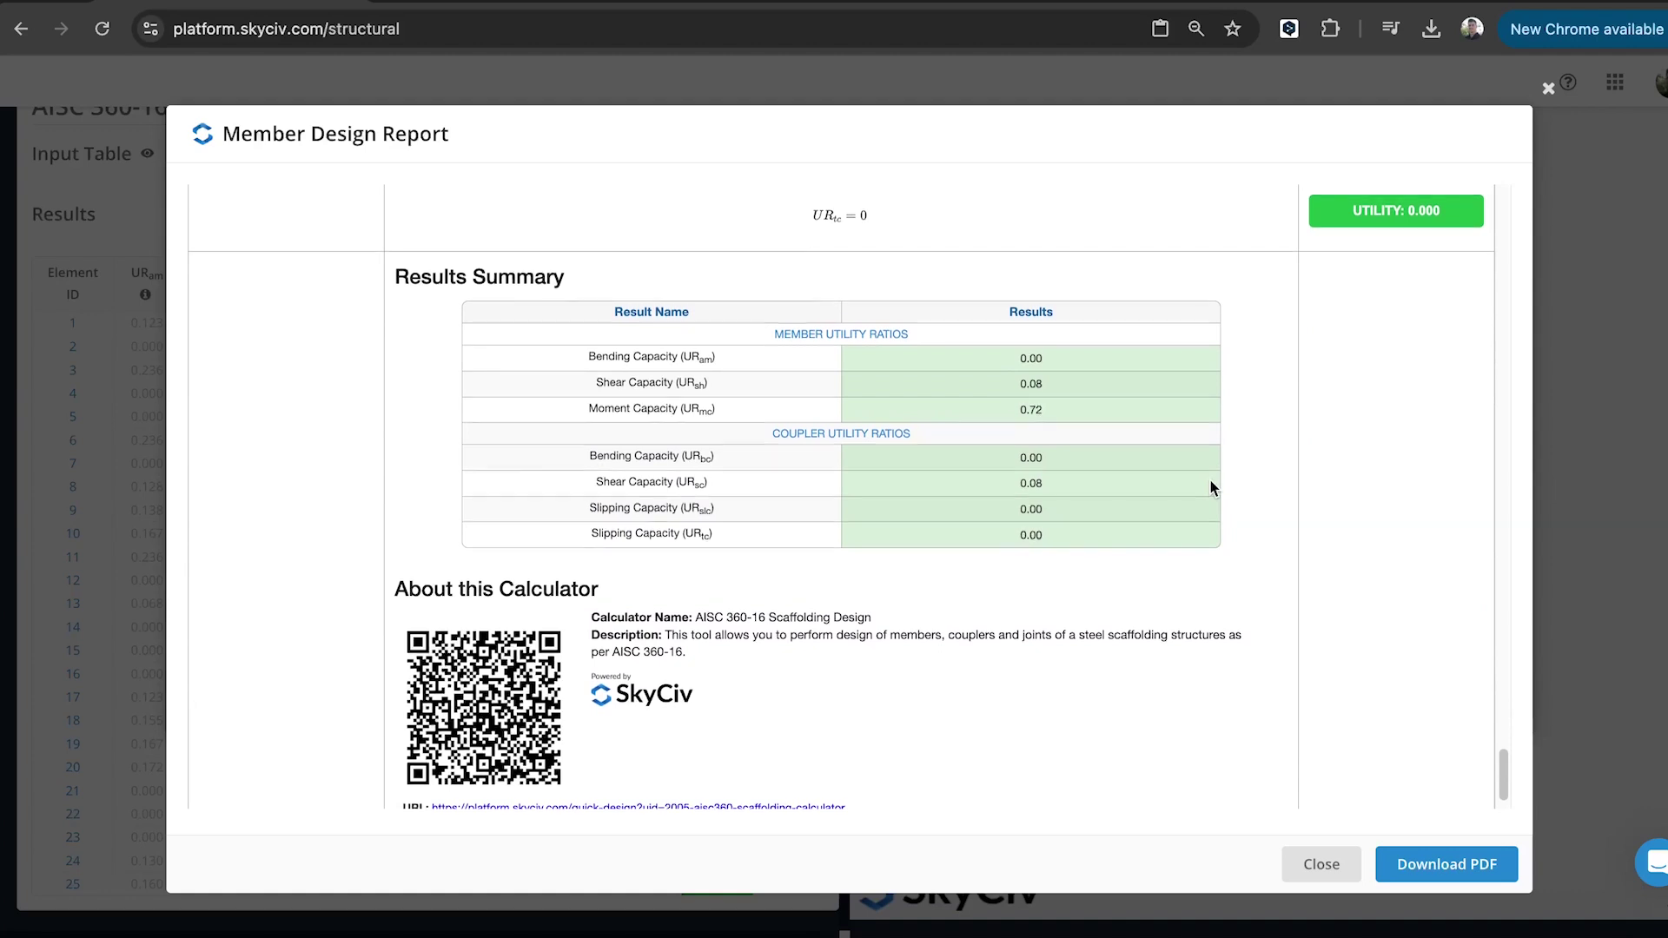
{"action": "scroll", "coordinate": [1213, 488], "scroll_direction": "up", "scroll_amount": 2}
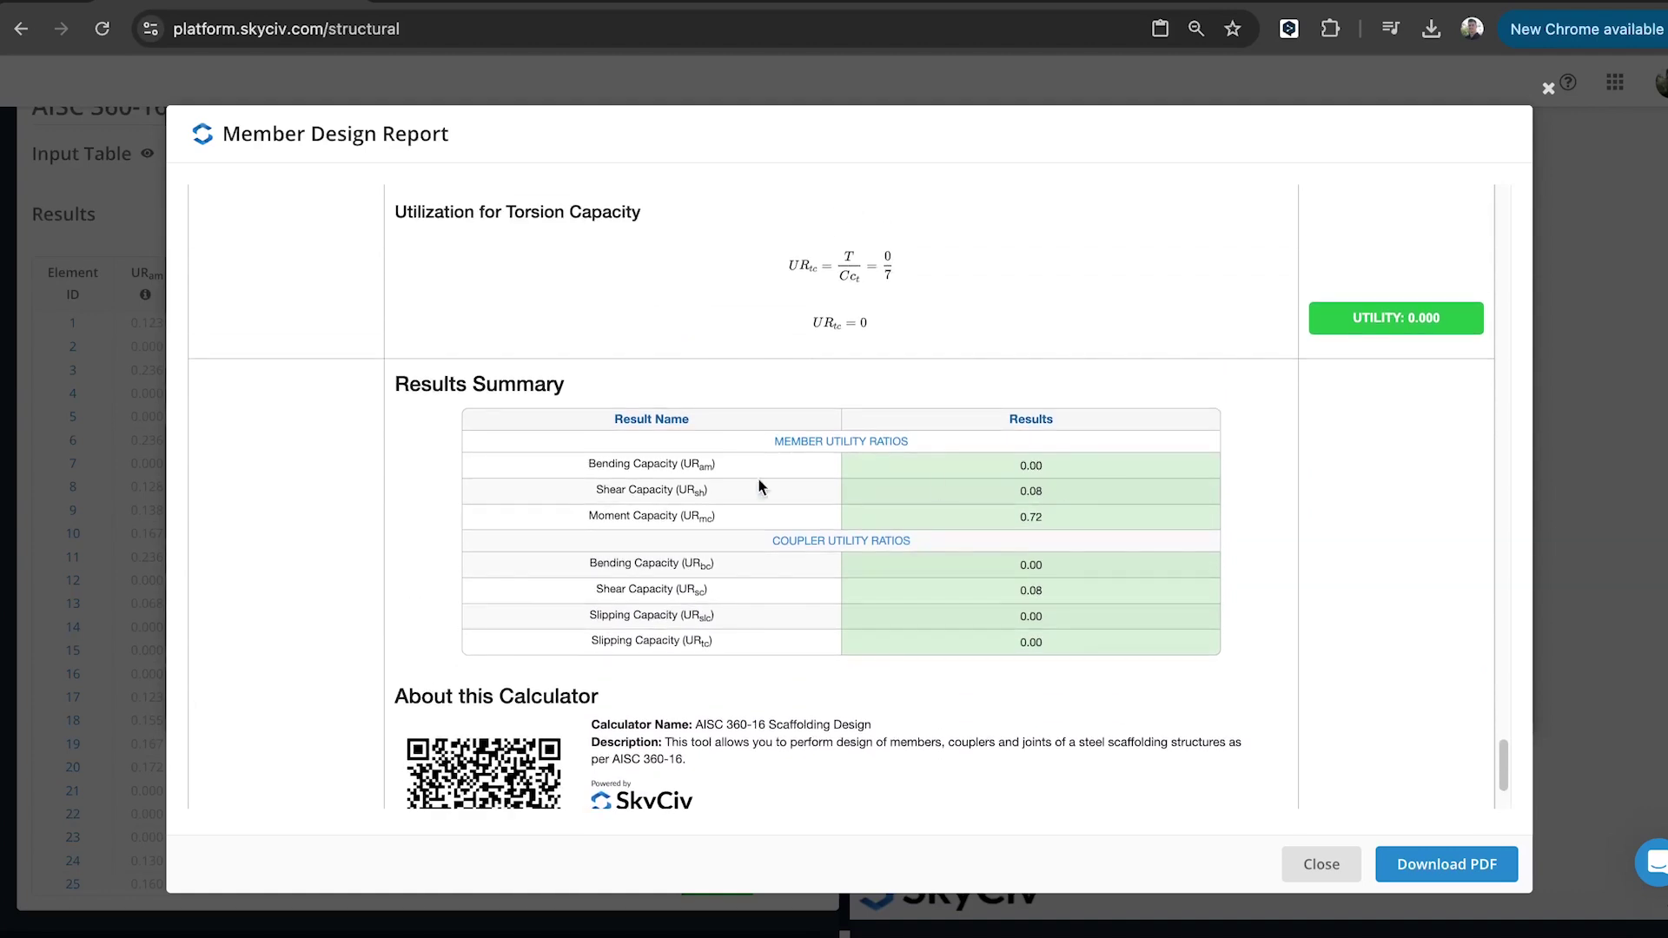
- Close the member report, show the input table, and generate the scaffolding summary report PDF
{"action": "left_click", "coordinate": [1324, 866]}
{"action": "scroll", "coordinate": [714, 459], "scroll_direction": "up", "scroll_amount": 1}
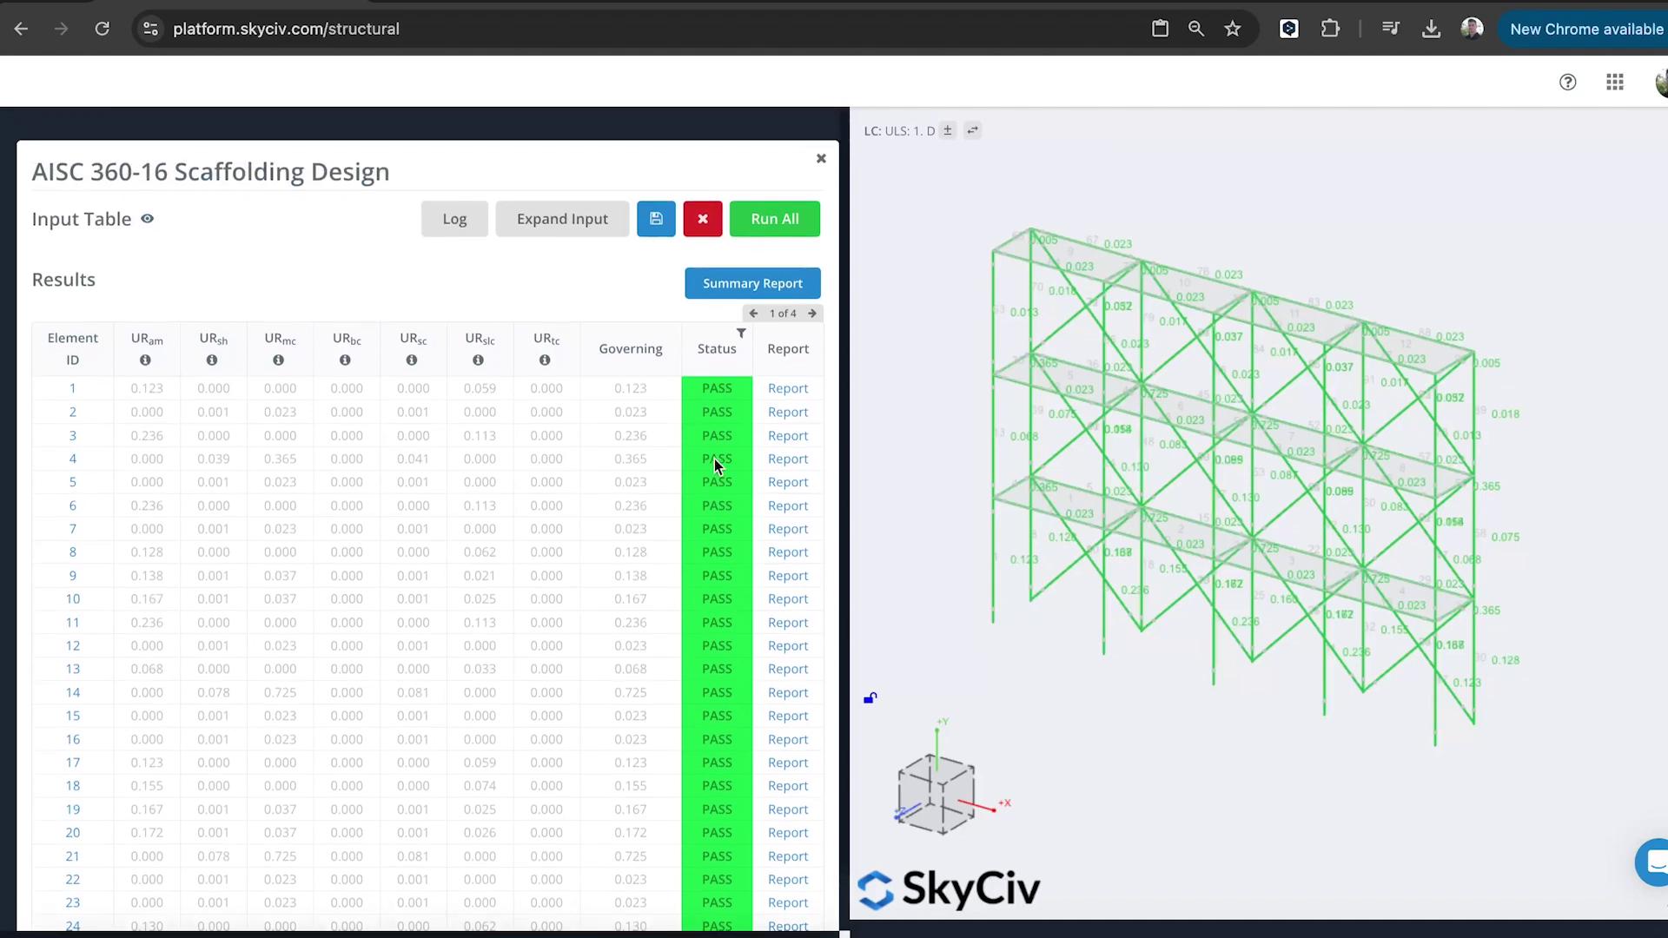
{"action": "left_click", "coordinate": [146, 227]}
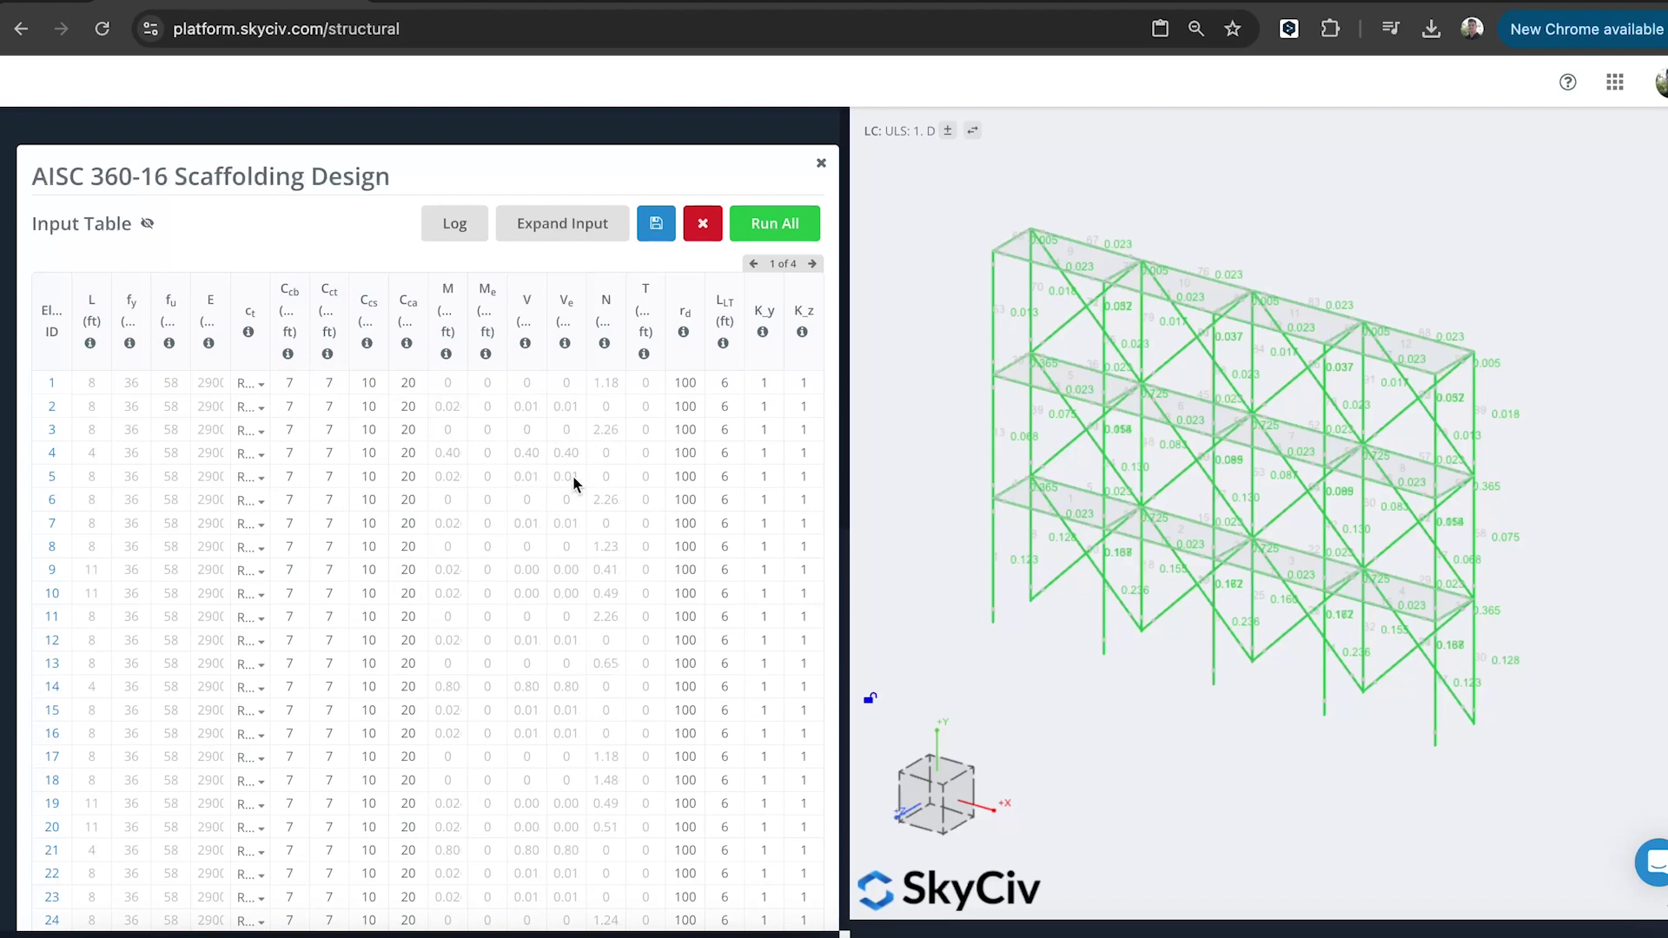
{"action": "scroll", "coordinate": [573, 479], "scroll_direction": "down", "scroll_amount": 9}
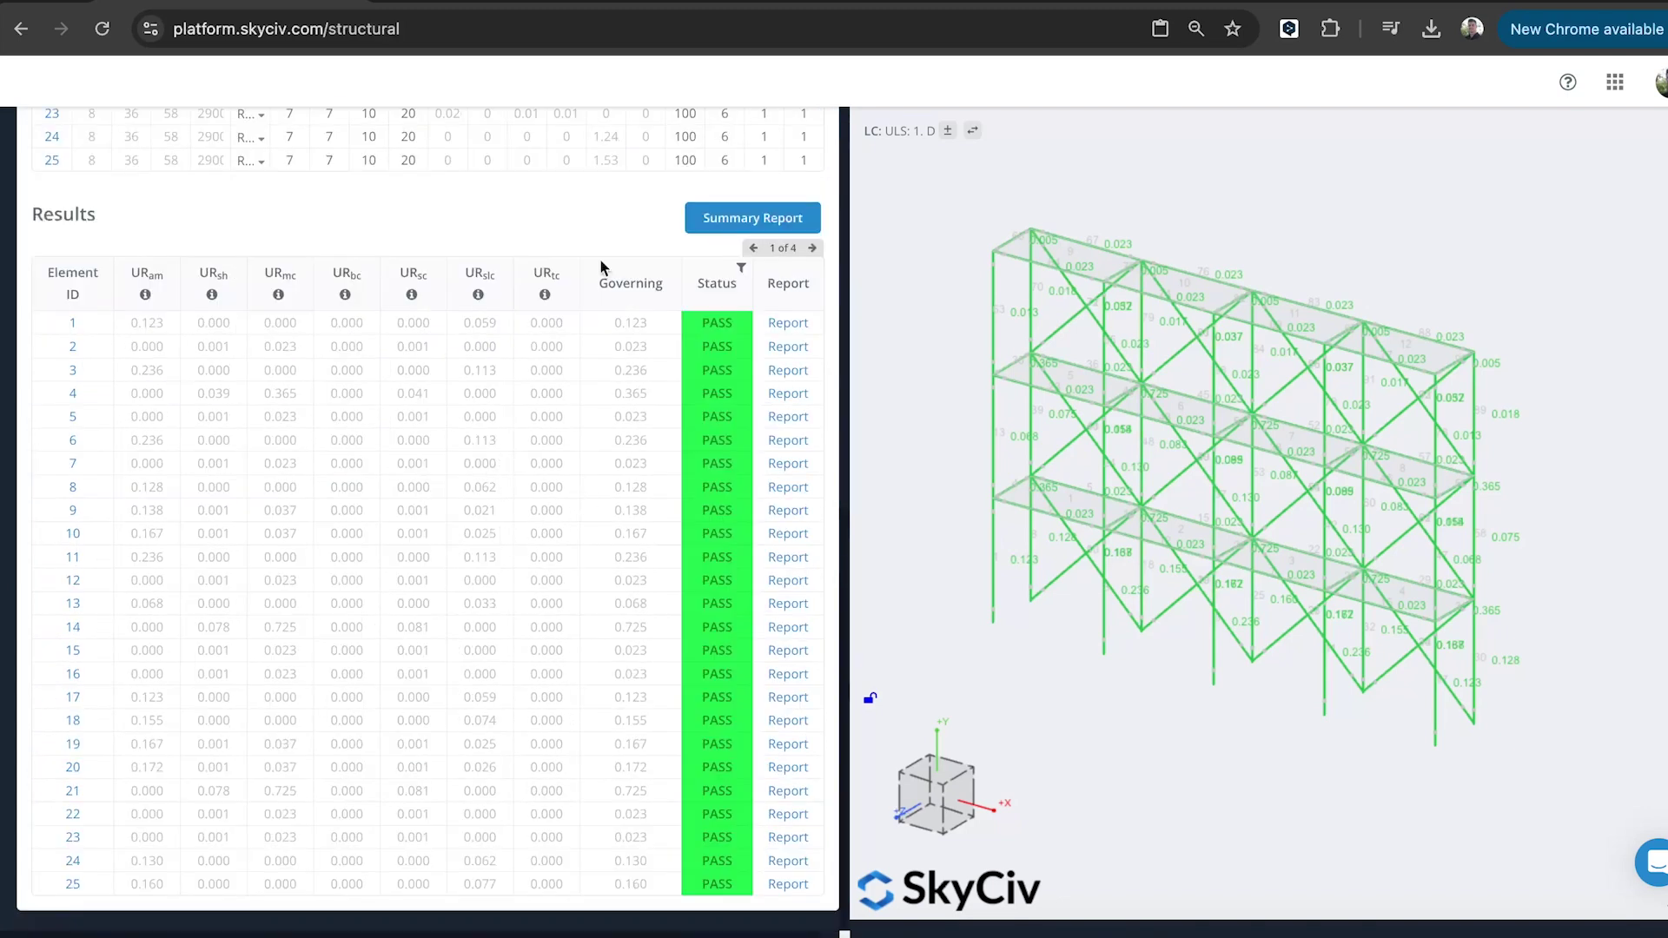
{"action": "left_click", "coordinate": [799, 220]}
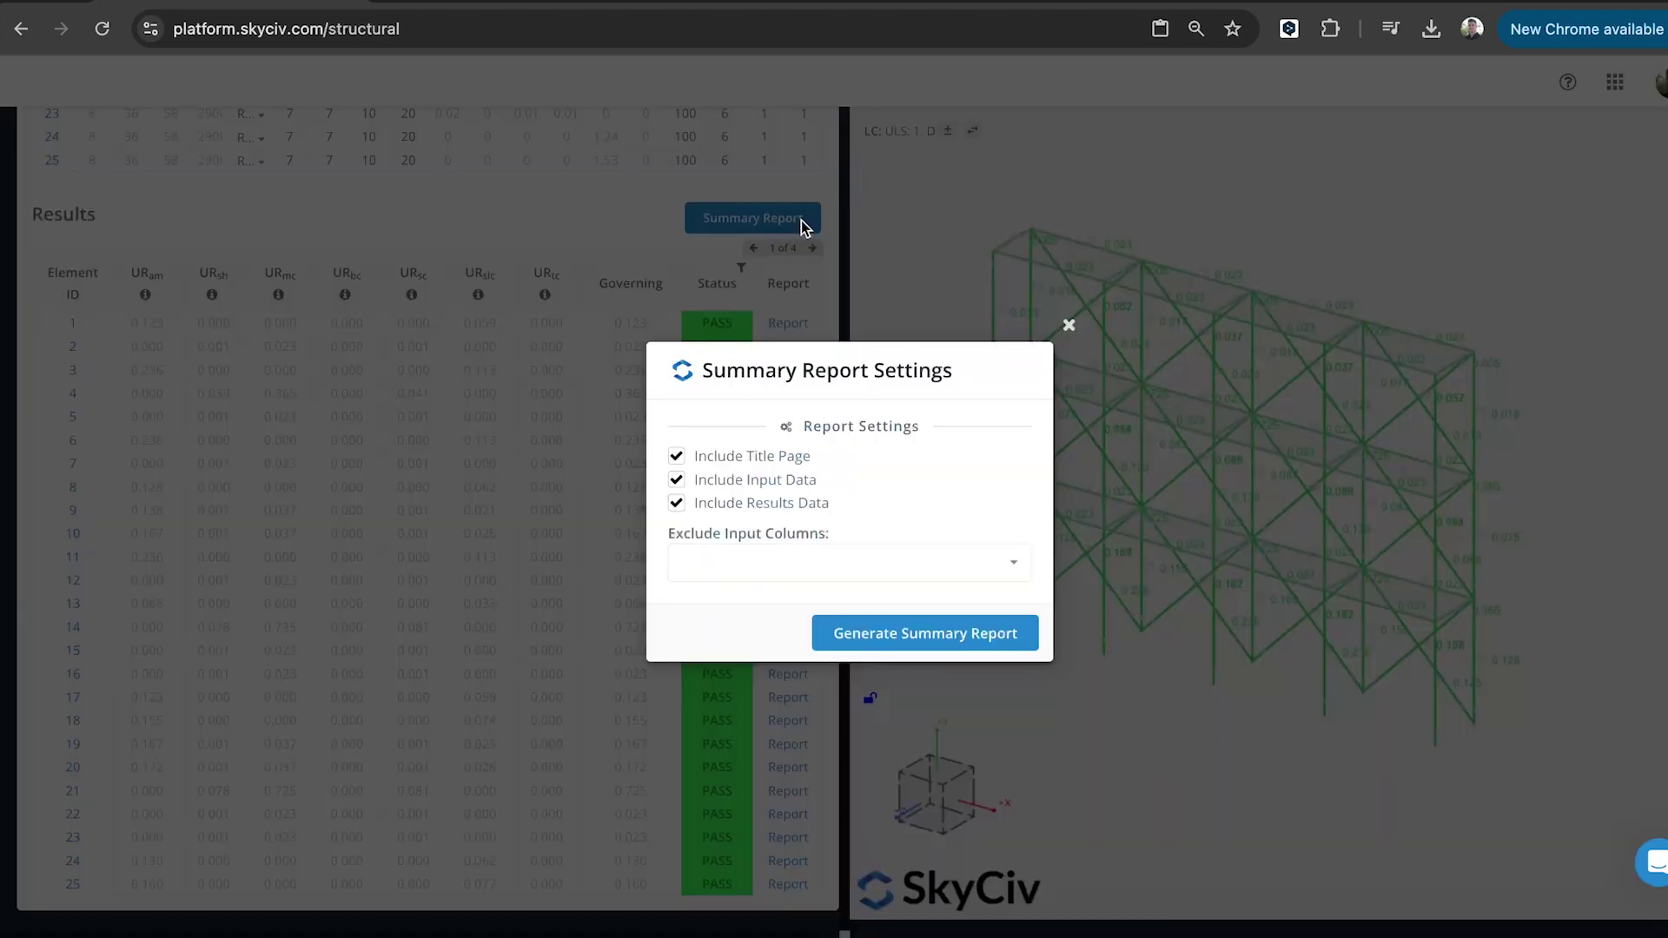
{"action": "left_click", "coordinate": [879, 633]}
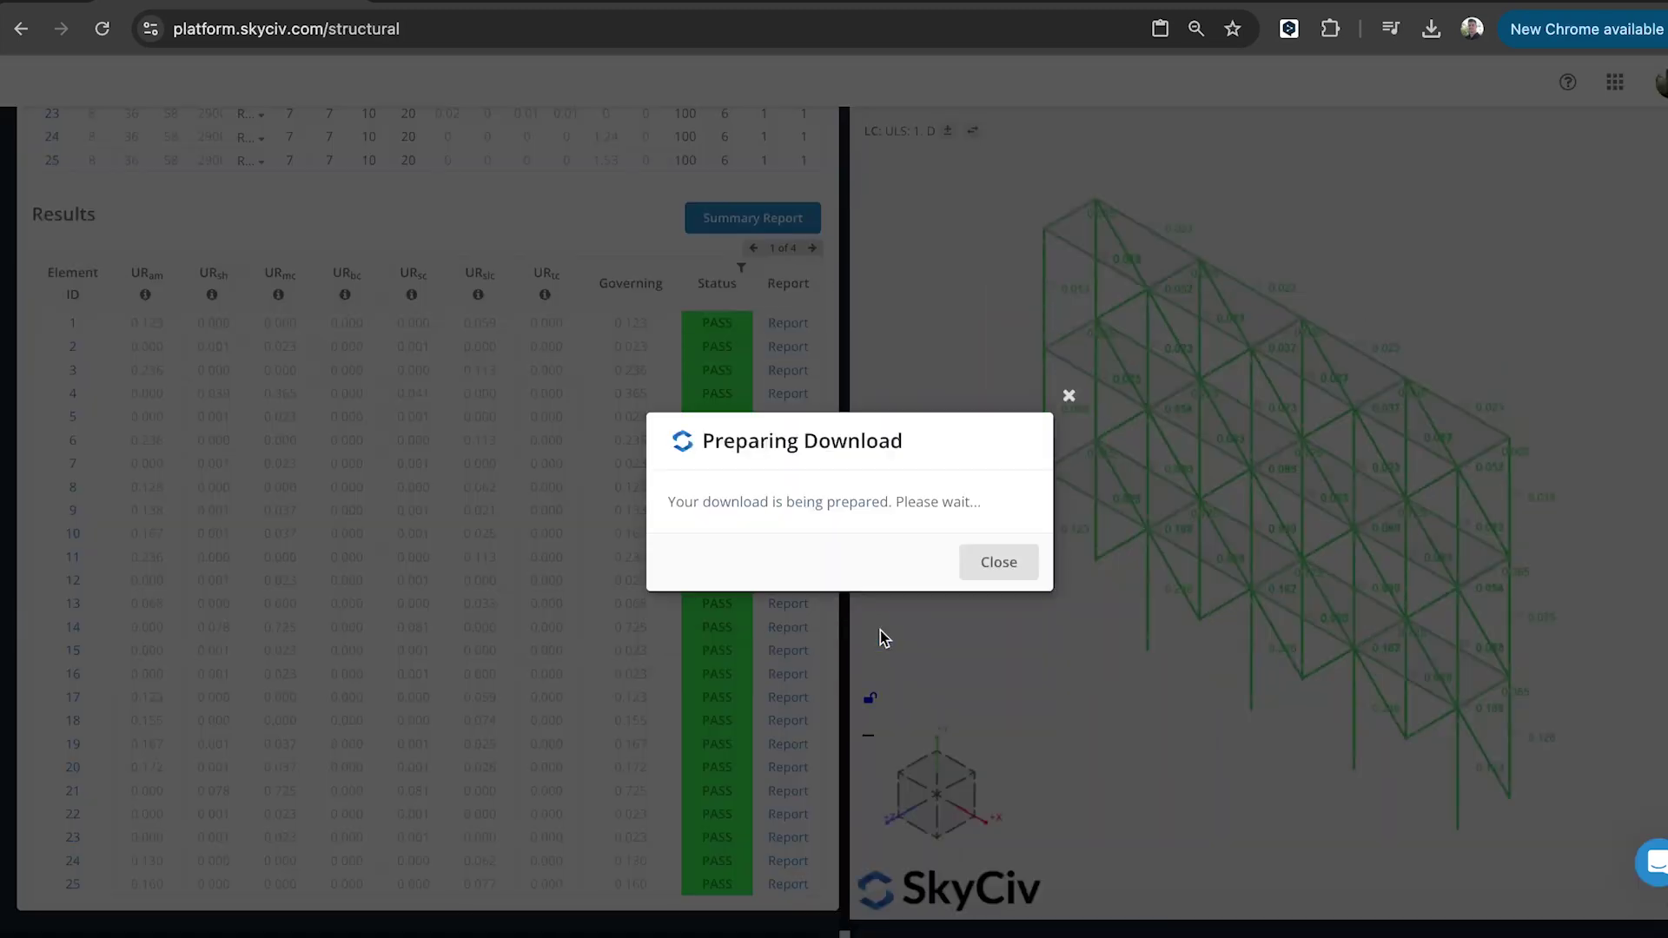
{"action": "left_click", "coordinate": [975, 567]}
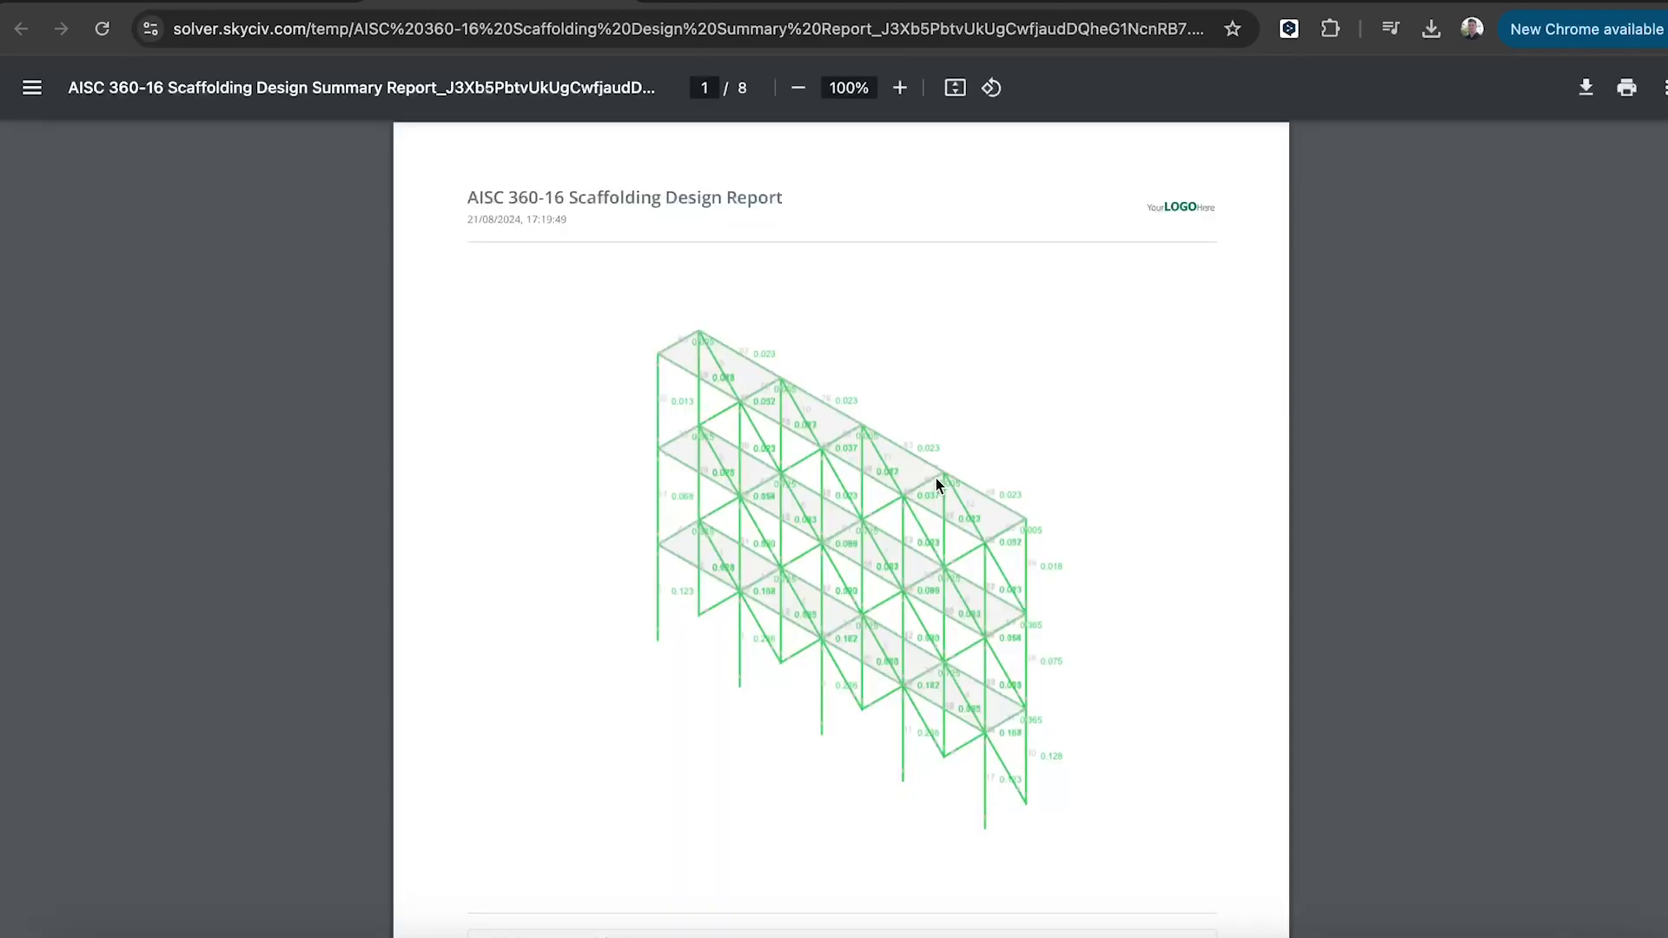
- Page through the 8-page summary PDF, then go back to the SkyCiv structural model tab
{"action": "scroll", "coordinate": [936, 478], "scroll_direction": "down", "scroll_amount": 10}
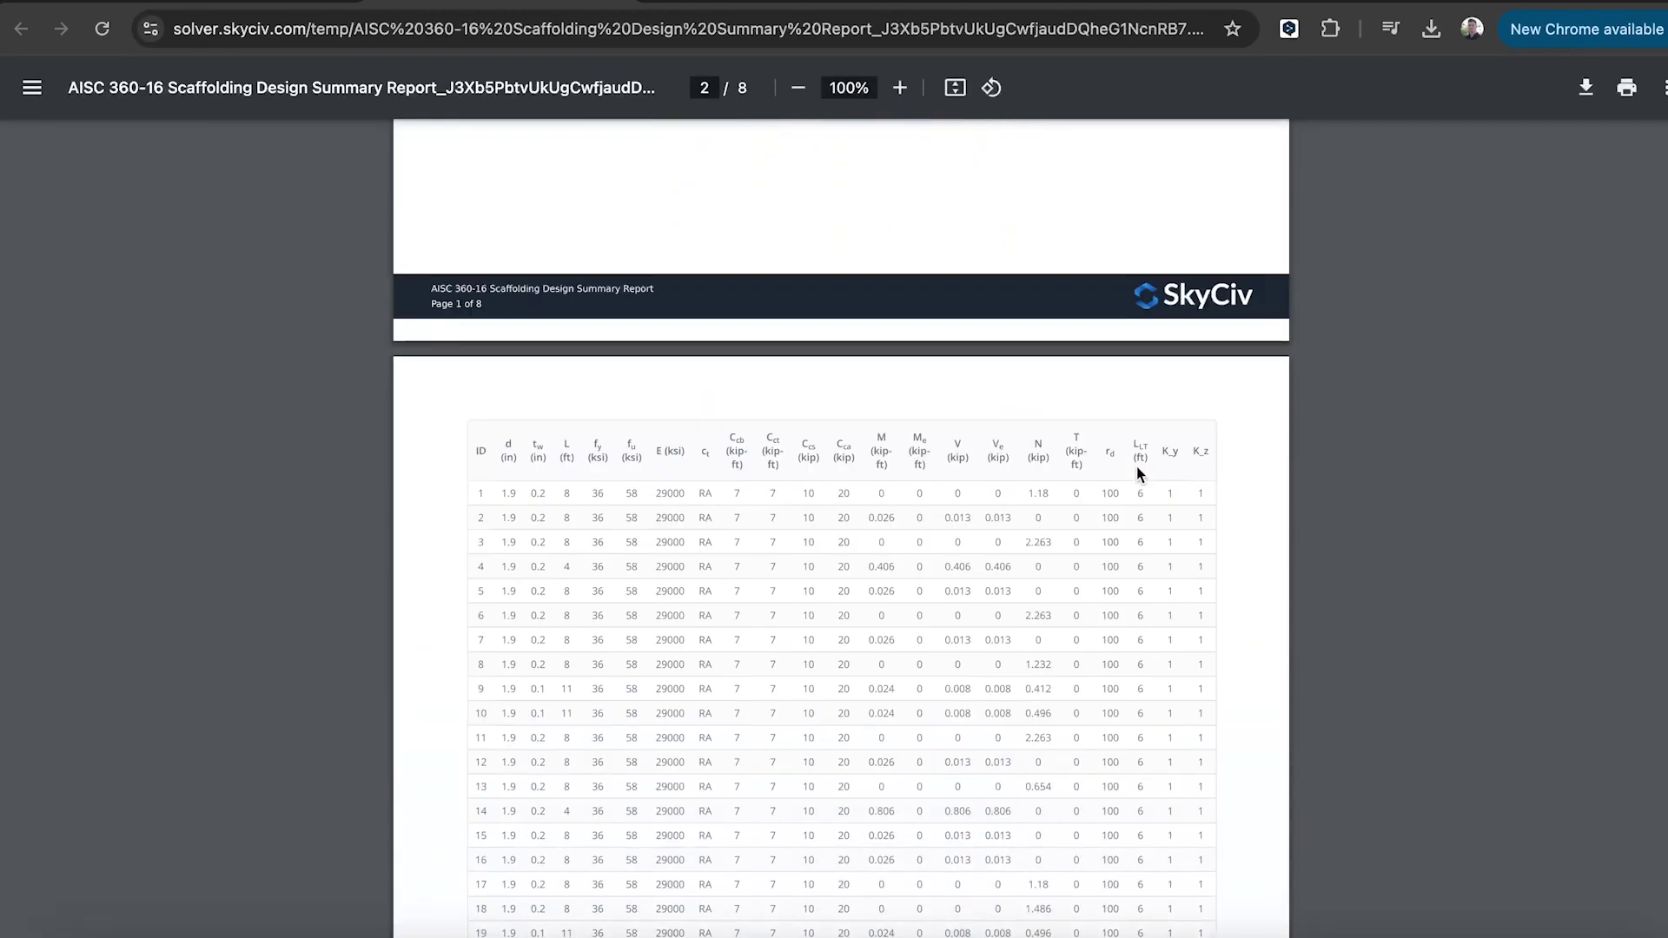
{"action": "scroll", "coordinate": [1136, 466], "scroll_direction": "down", "scroll_amount": 20}
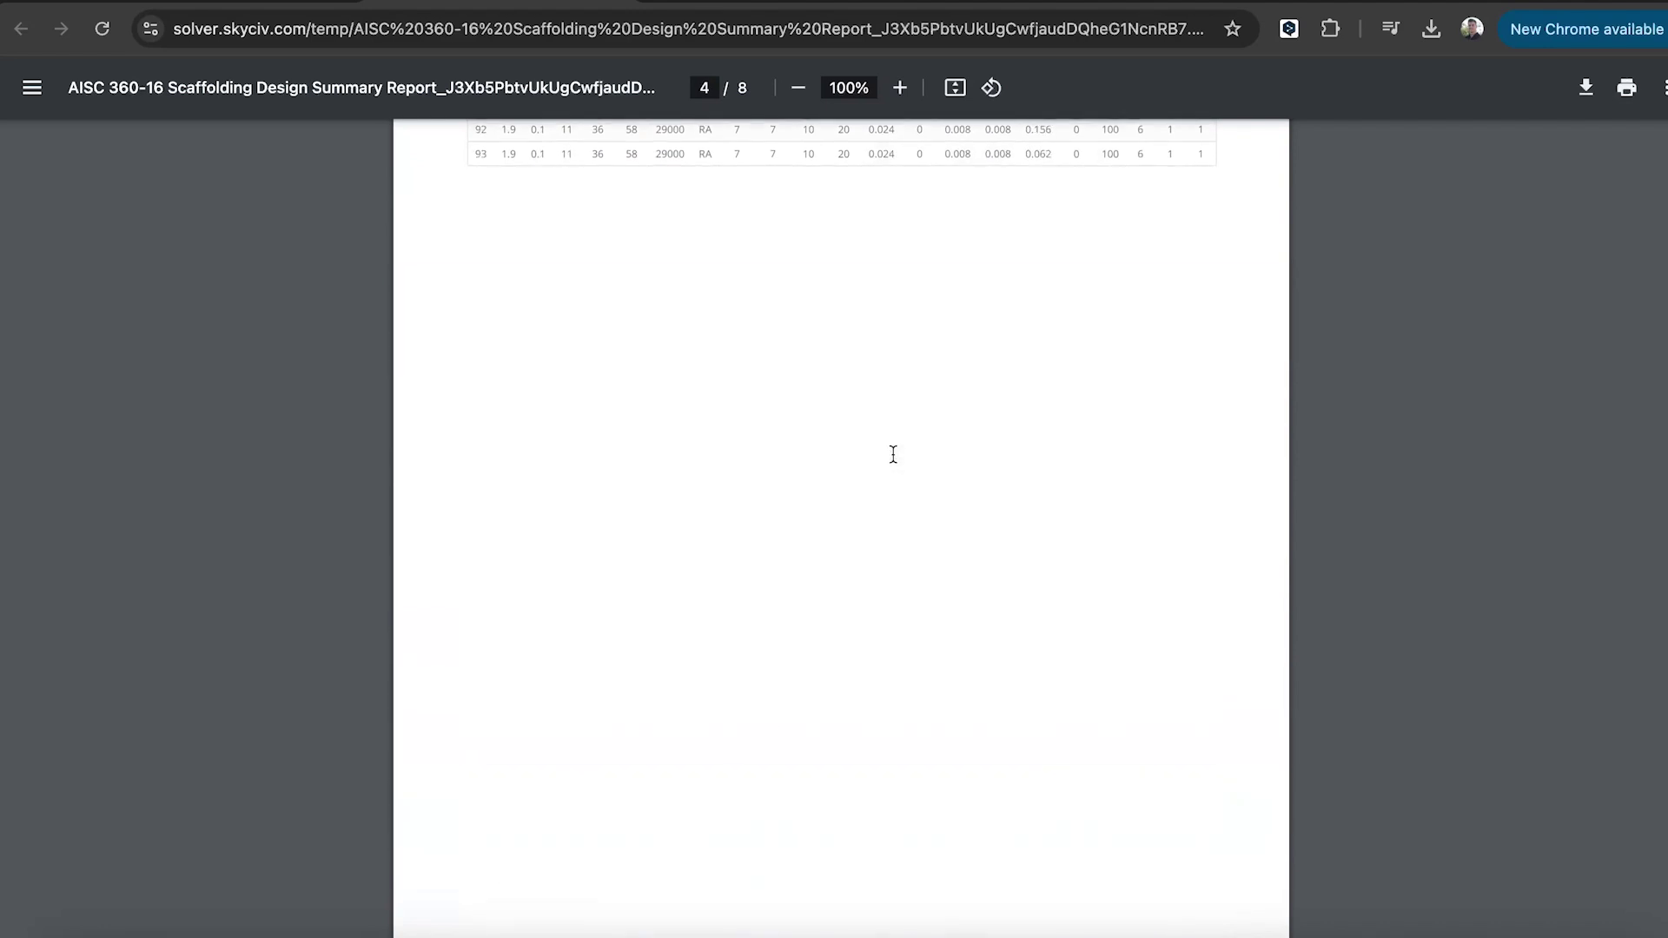
{"action": "scroll", "coordinate": [893, 454], "scroll_direction": "down", "scroll_amount": 15}
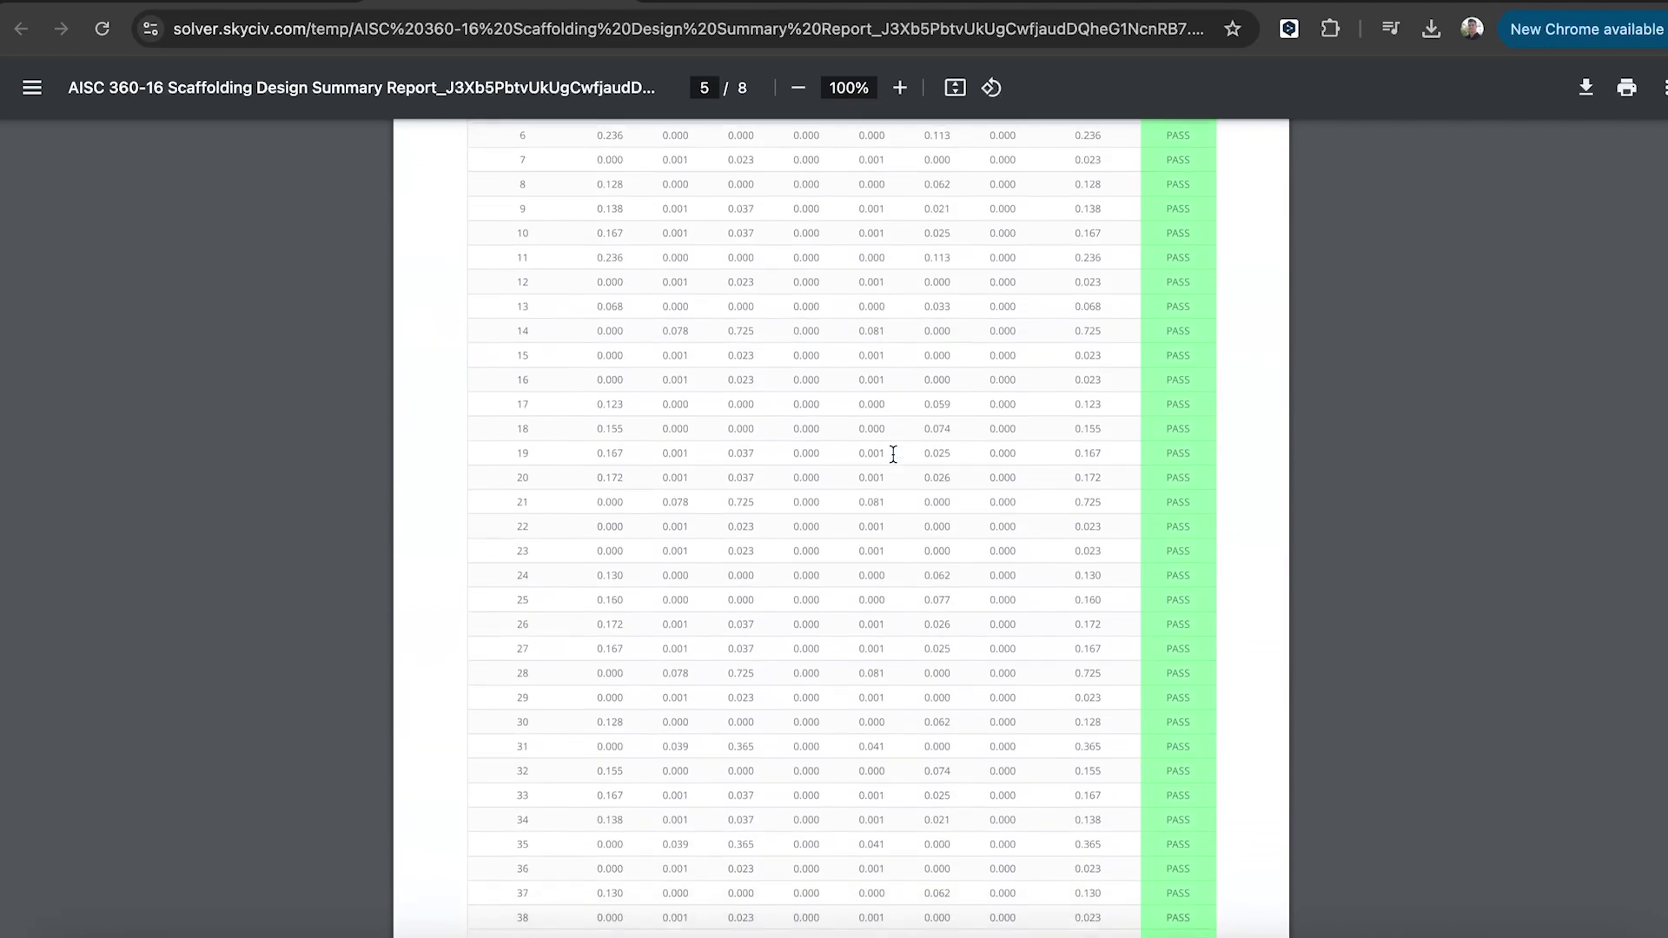
{"action": "scroll", "coordinate": [893, 454], "scroll_direction": "down", "scroll_amount": 15}
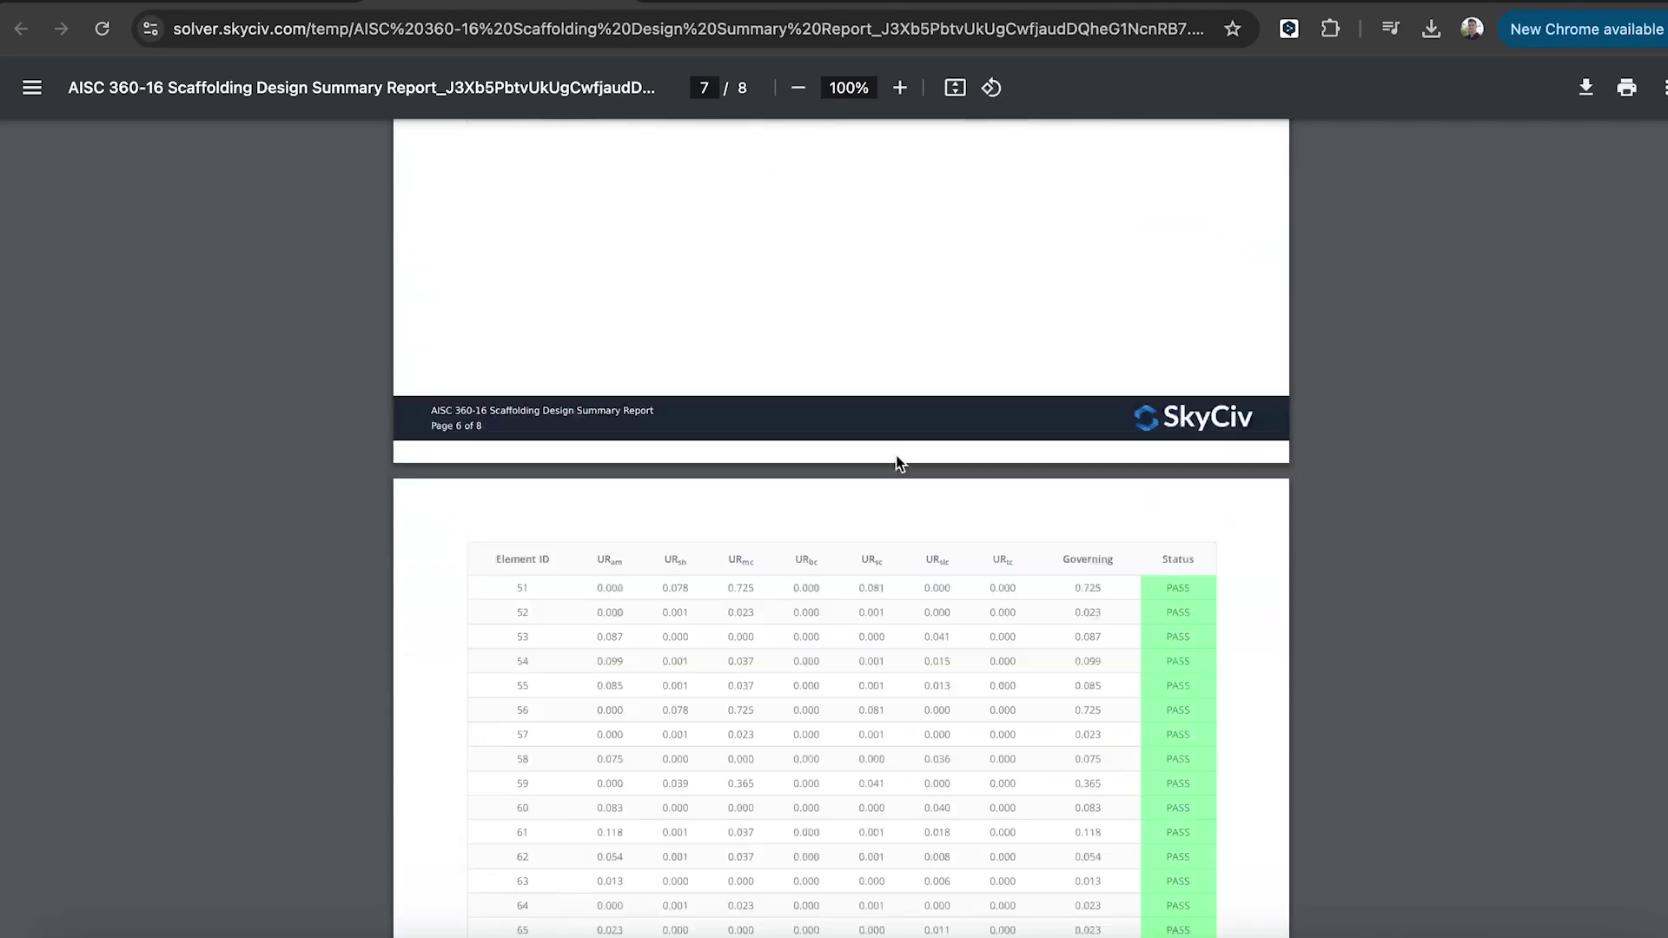
{"action": "scroll", "coordinate": [895, 455], "scroll_direction": "up", "scroll_amount": 20}
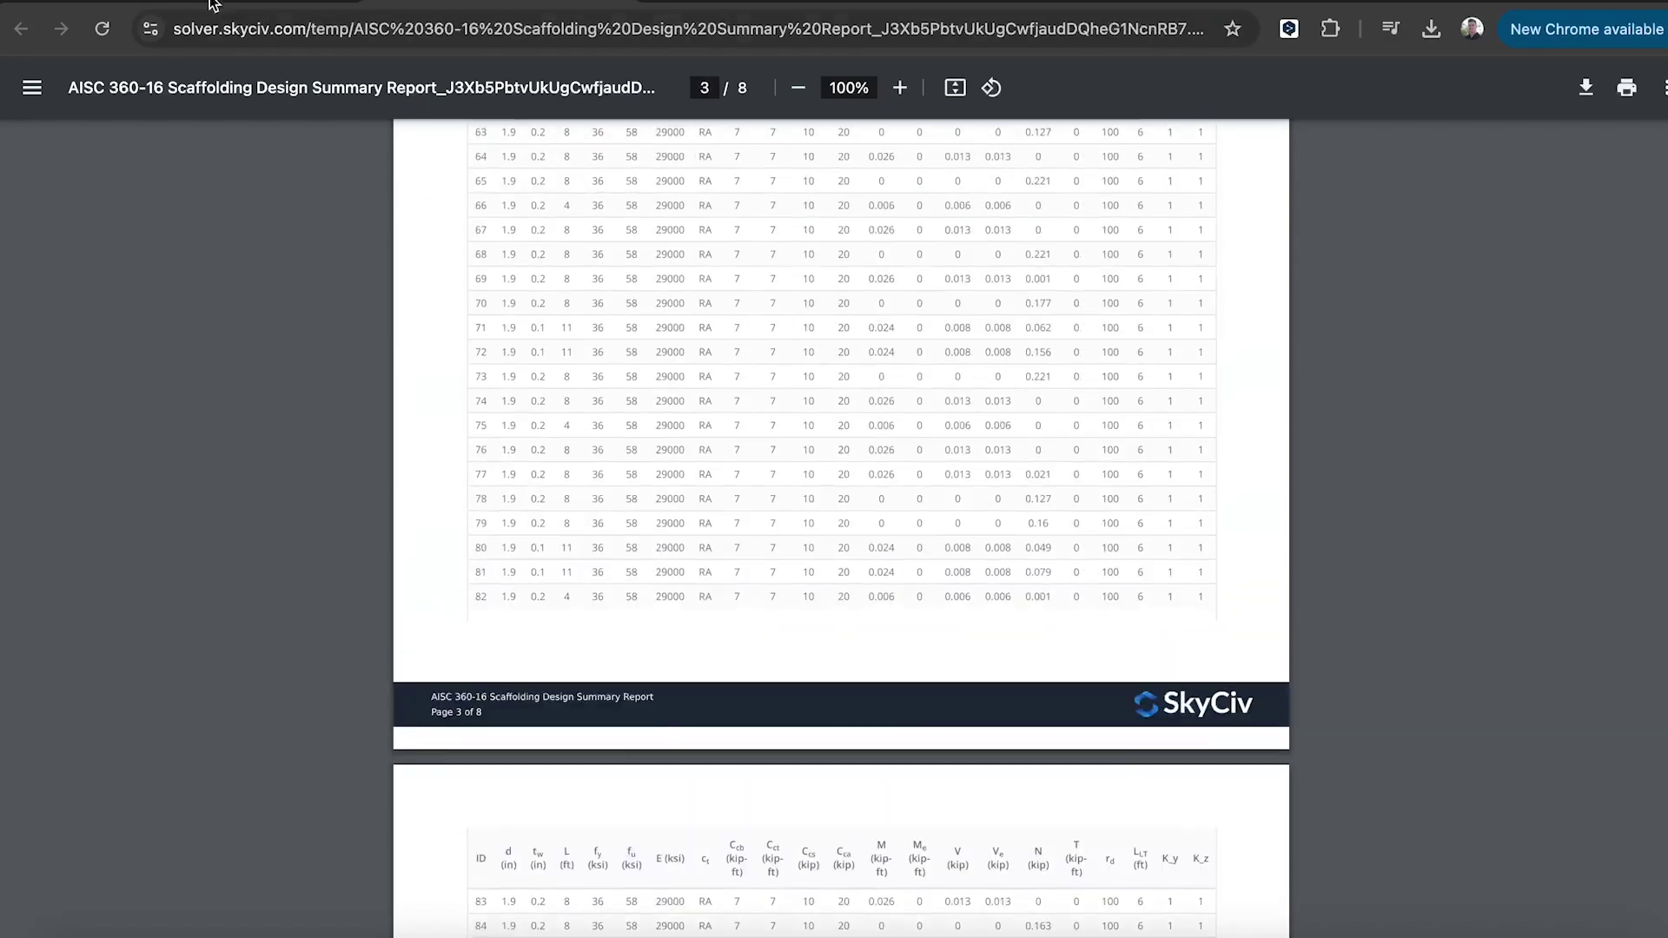
{"action": "left_click", "coordinate": [211, 4]}
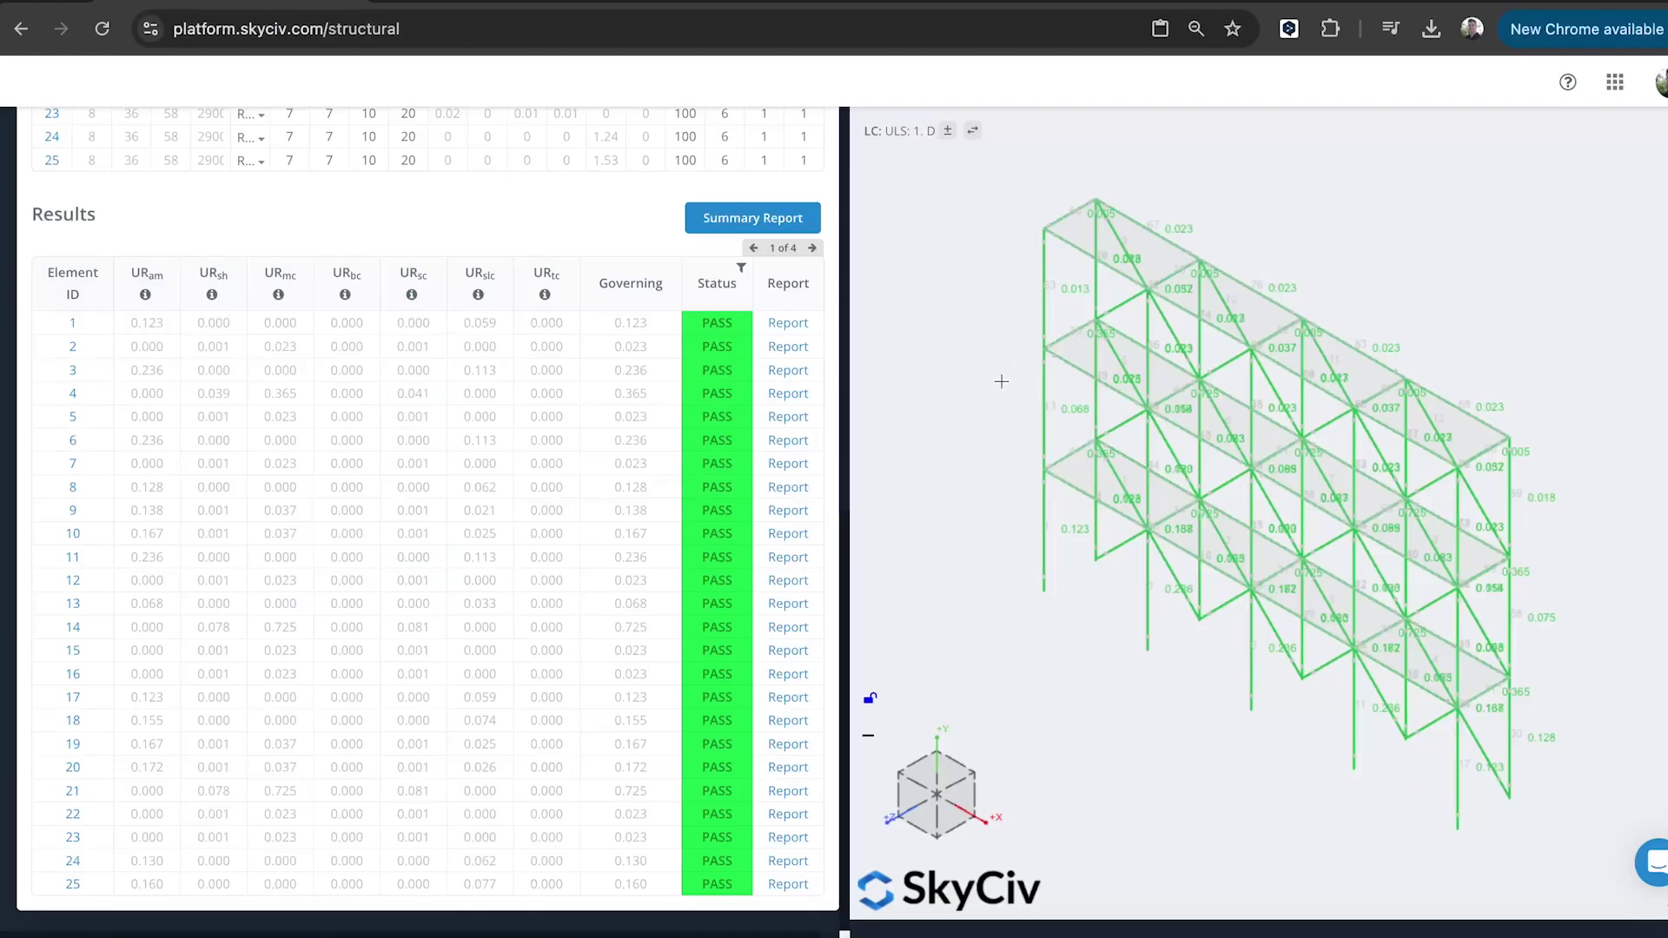